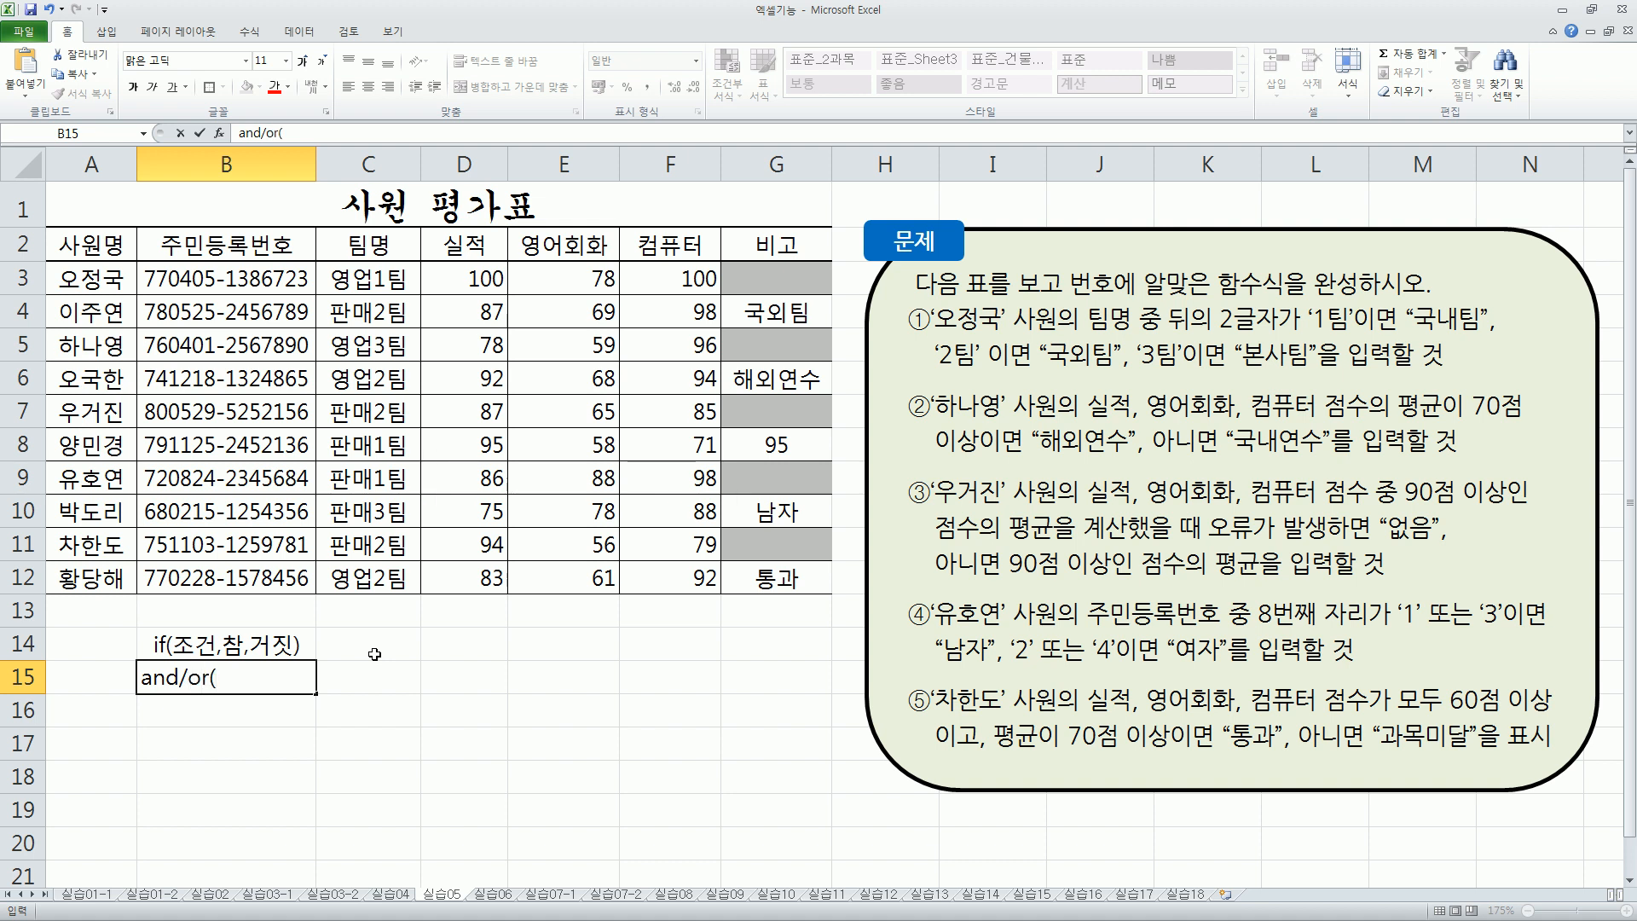
# Complete the syntax note in B15 as and/or(조건1,조건2,....) and left-align it.
pyautogui.write('조건1,ㅈ')
pyautogui.write('ㅗ건2')
pyautogui.write(',....)')
pyautogui.press('Return')
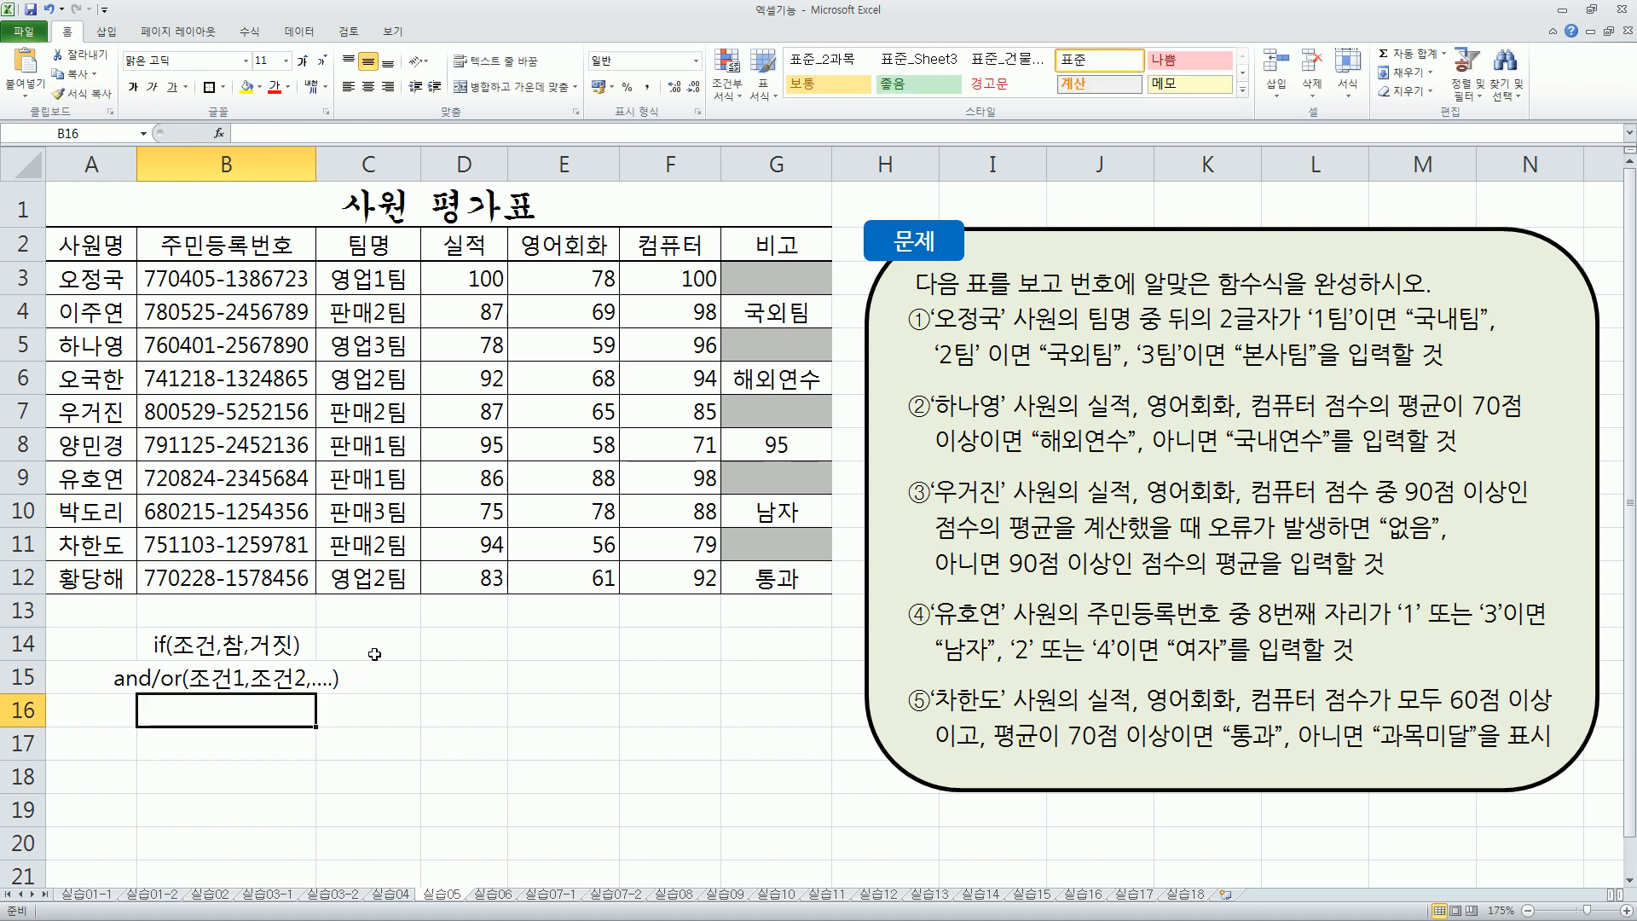
pyautogui.press('Up')
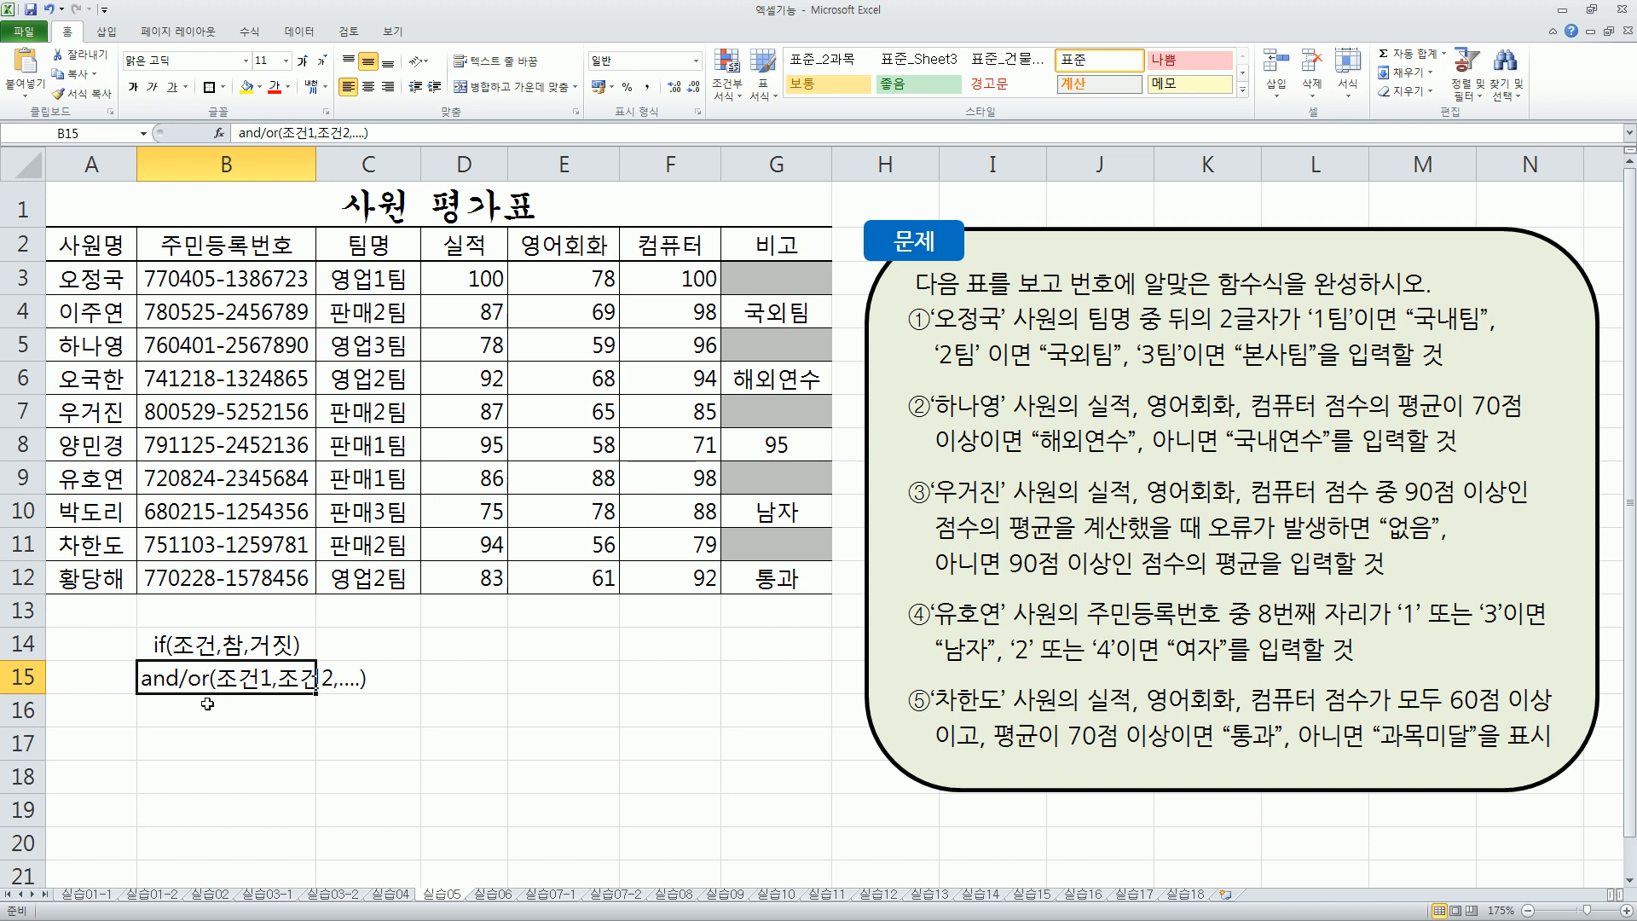
# Add the syntax note average(범위) in B16, below the and/or note.
pyautogui.click(184, 653)
pyautogui.click(188, 682)
pyautogui.click(200, 709)
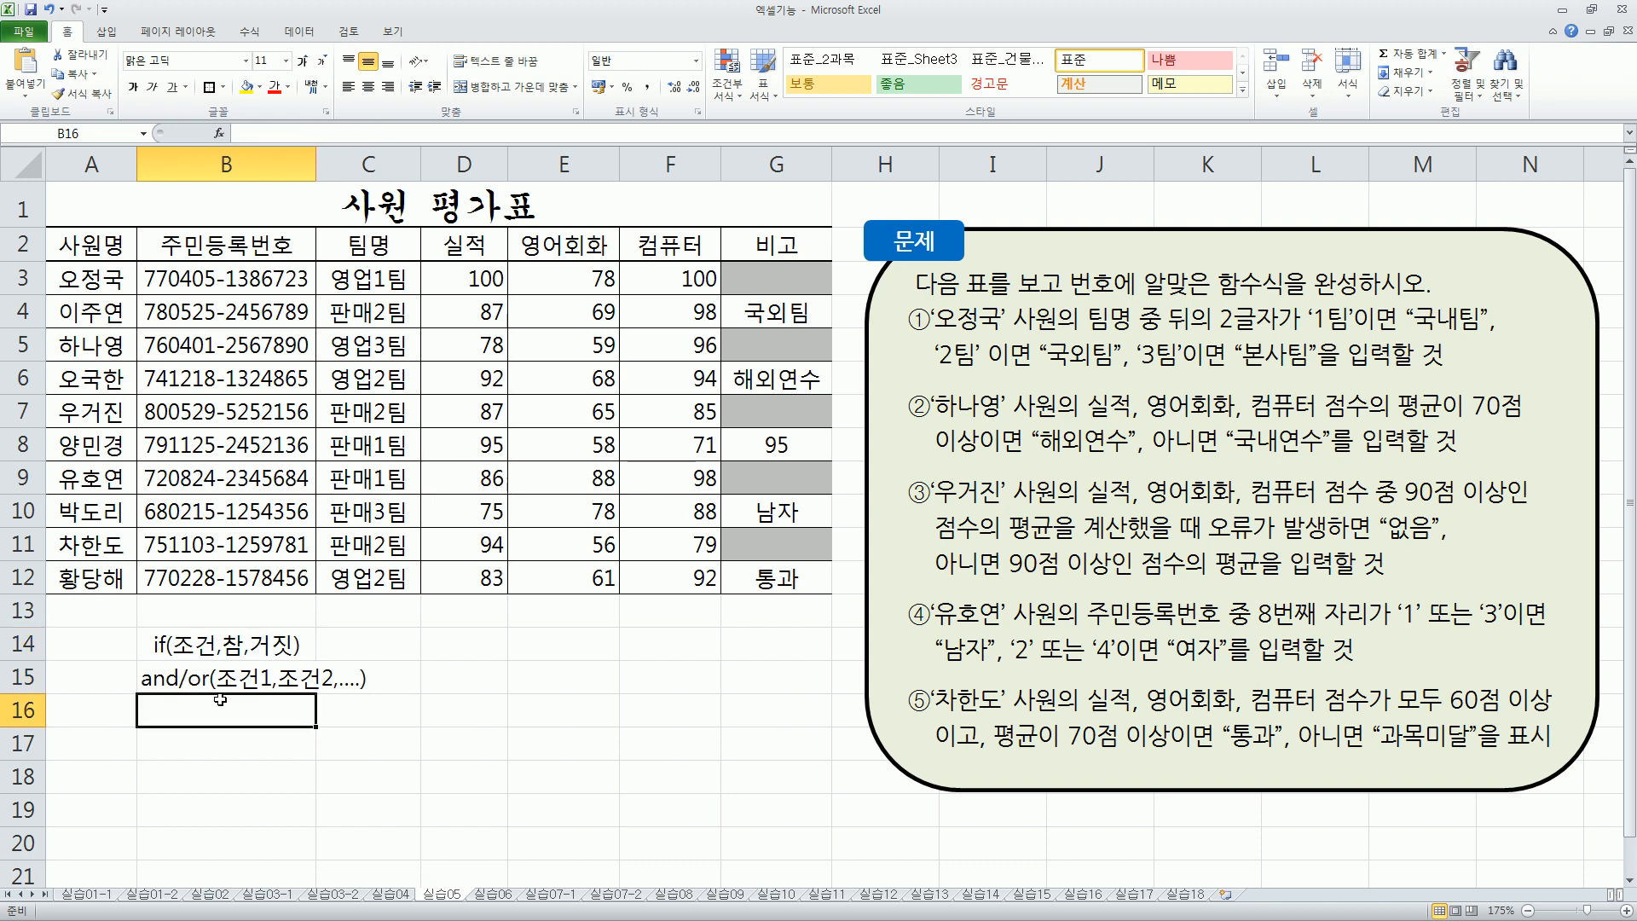
pyautogui.write('aver')
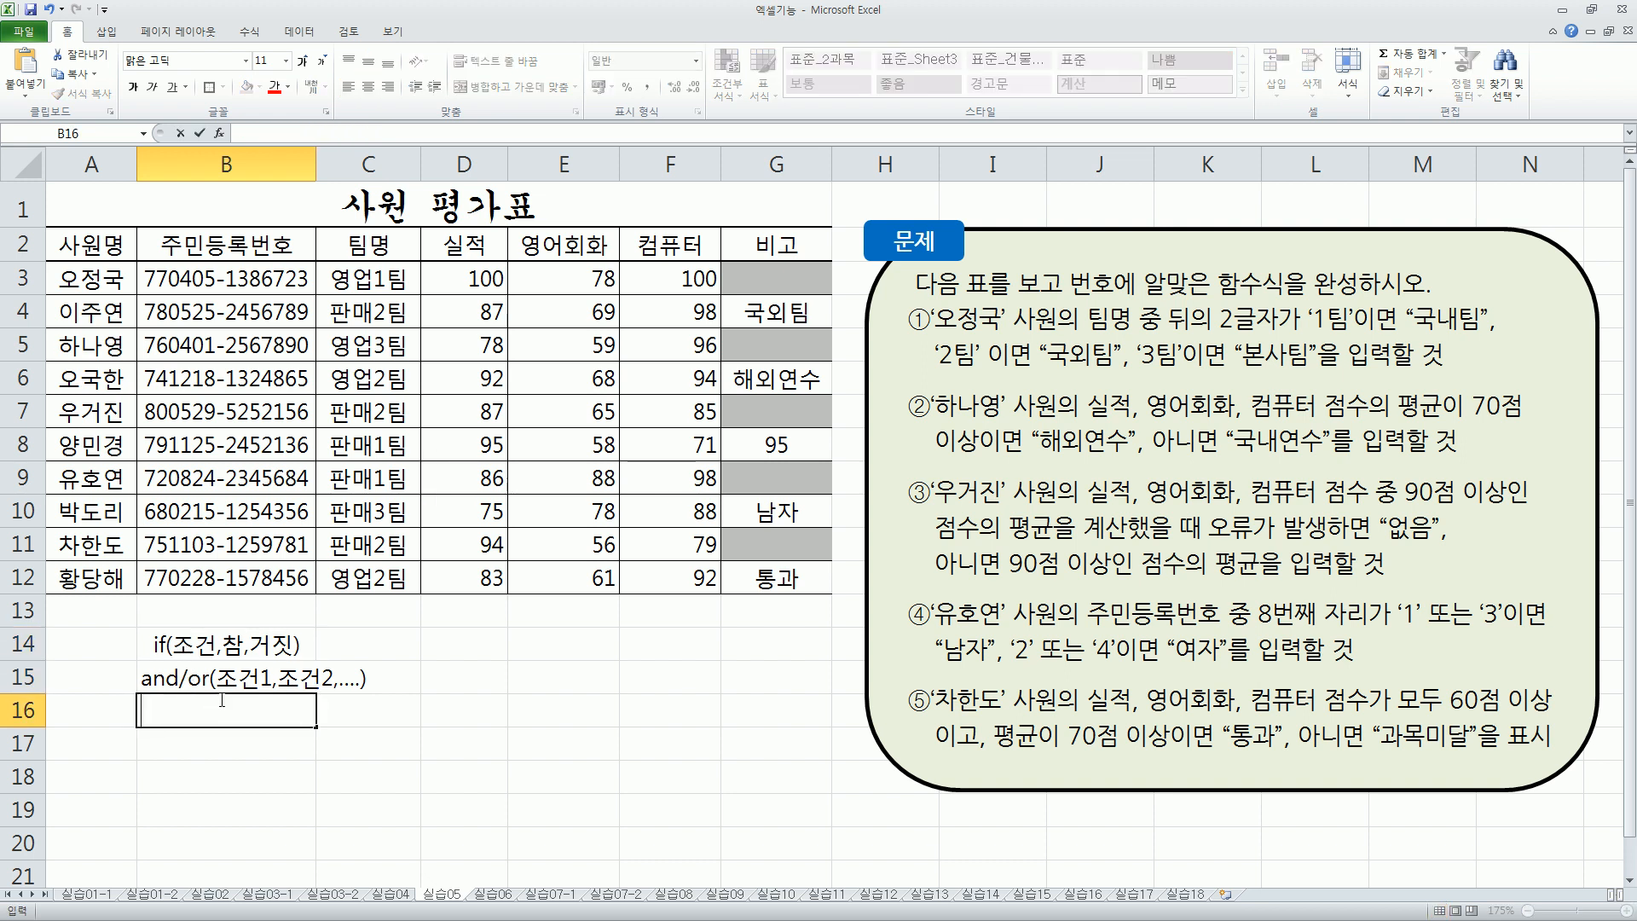
pyautogui.write('age(ㅂ범위')
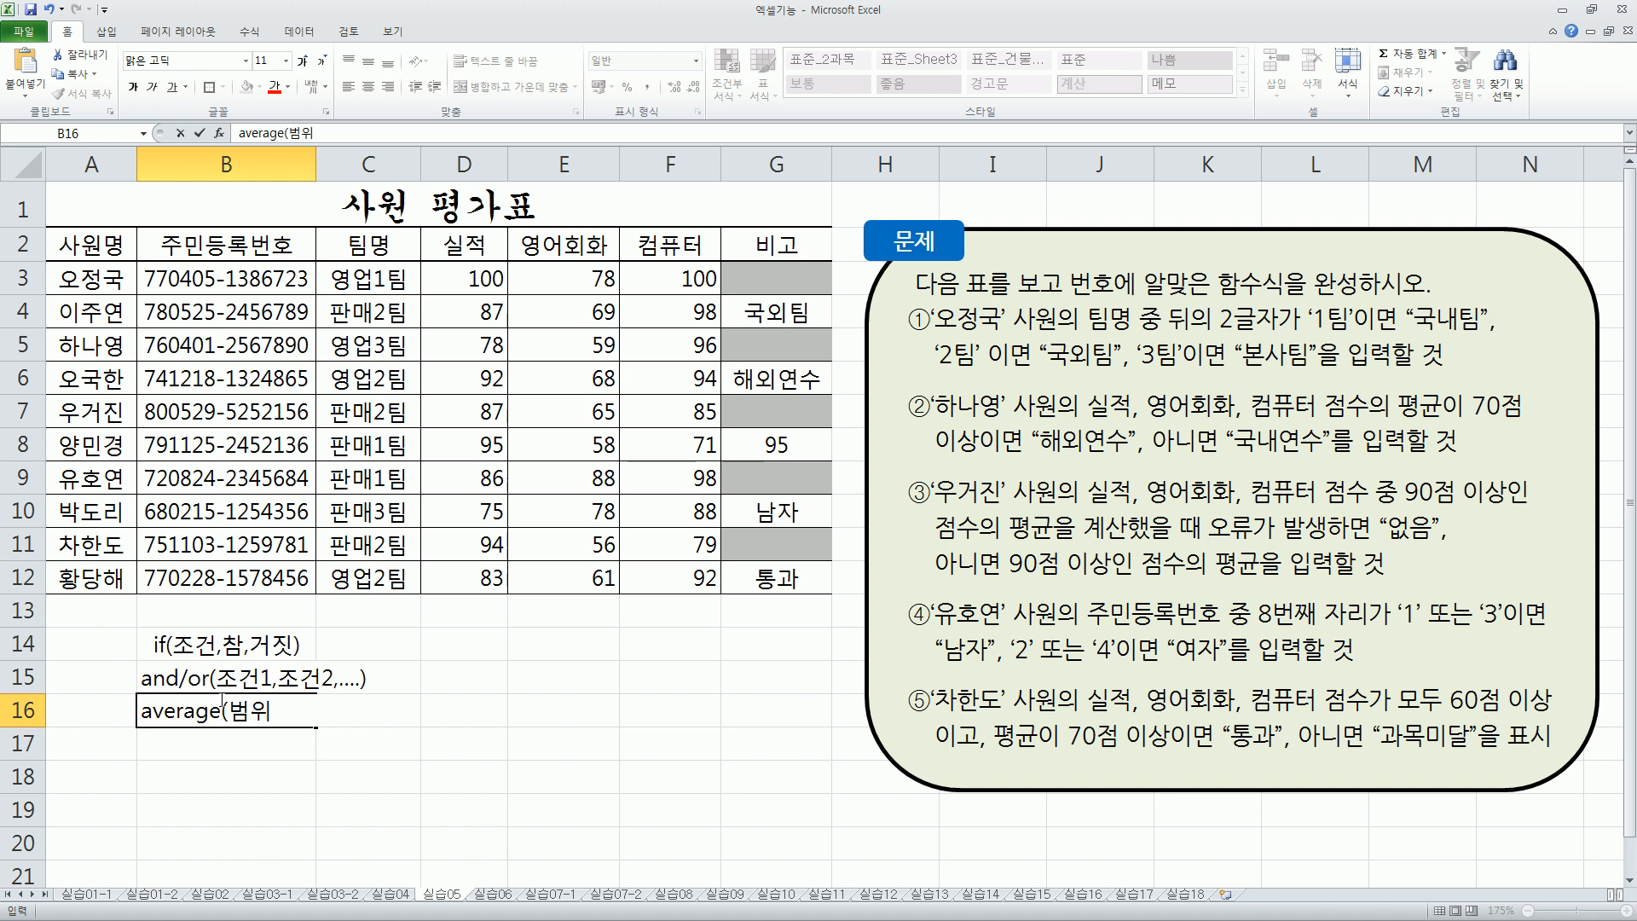
pyautogui.write(')')
pyautogui.press('Return')
# Add the syntax note averageif(조건범위,"조건") in B17.
pyautogui.write('av')
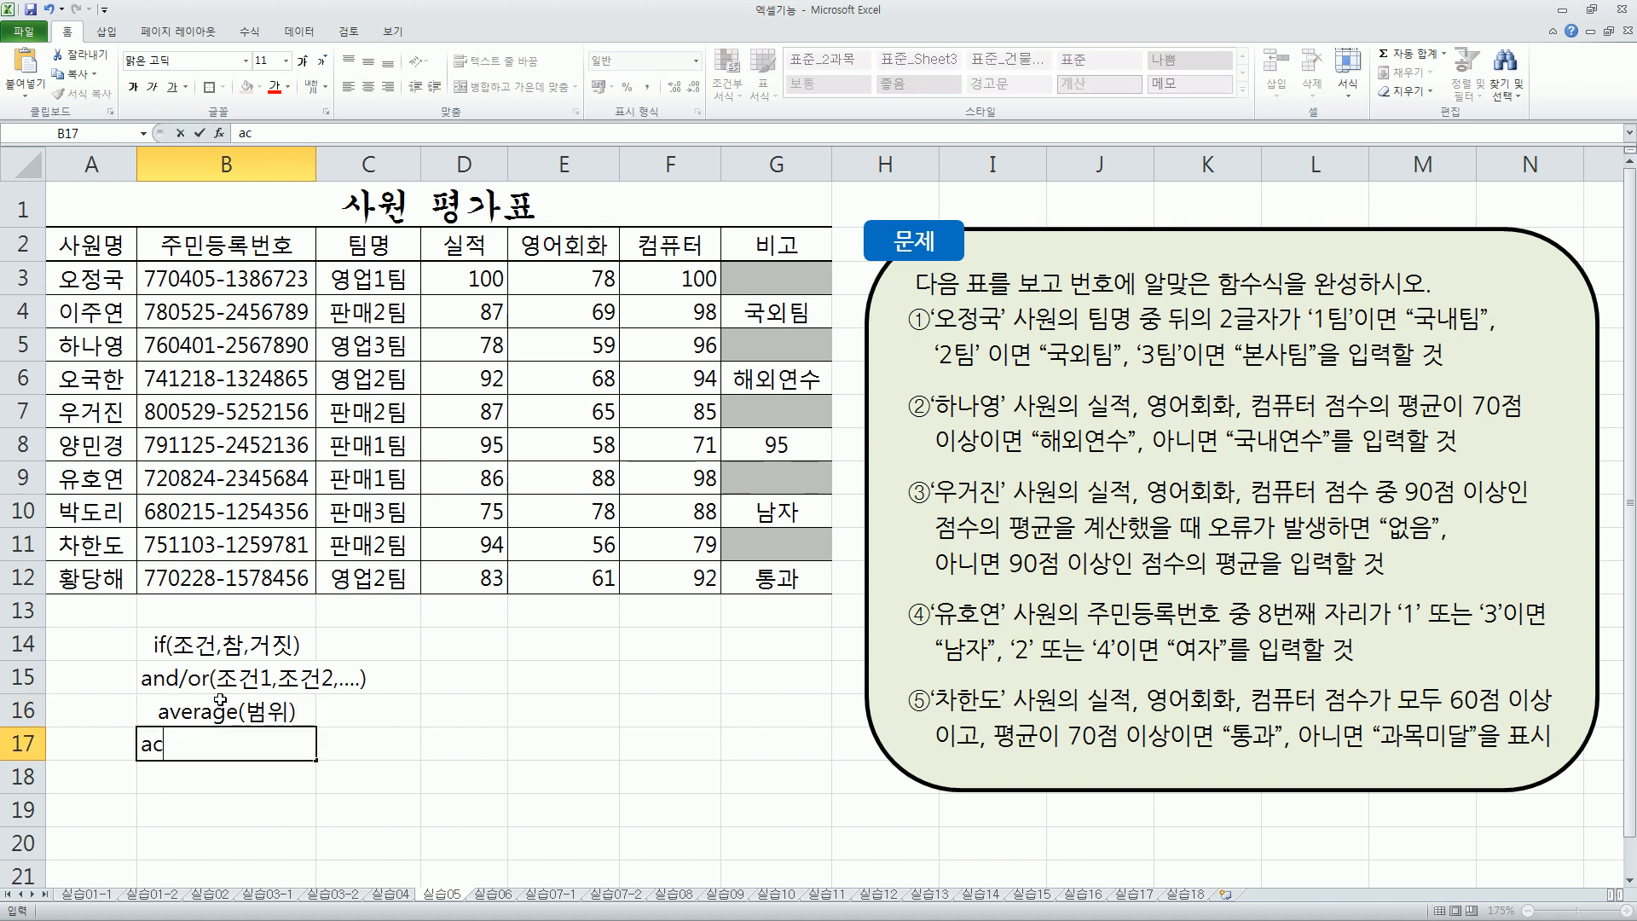
pyautogui.write('er')
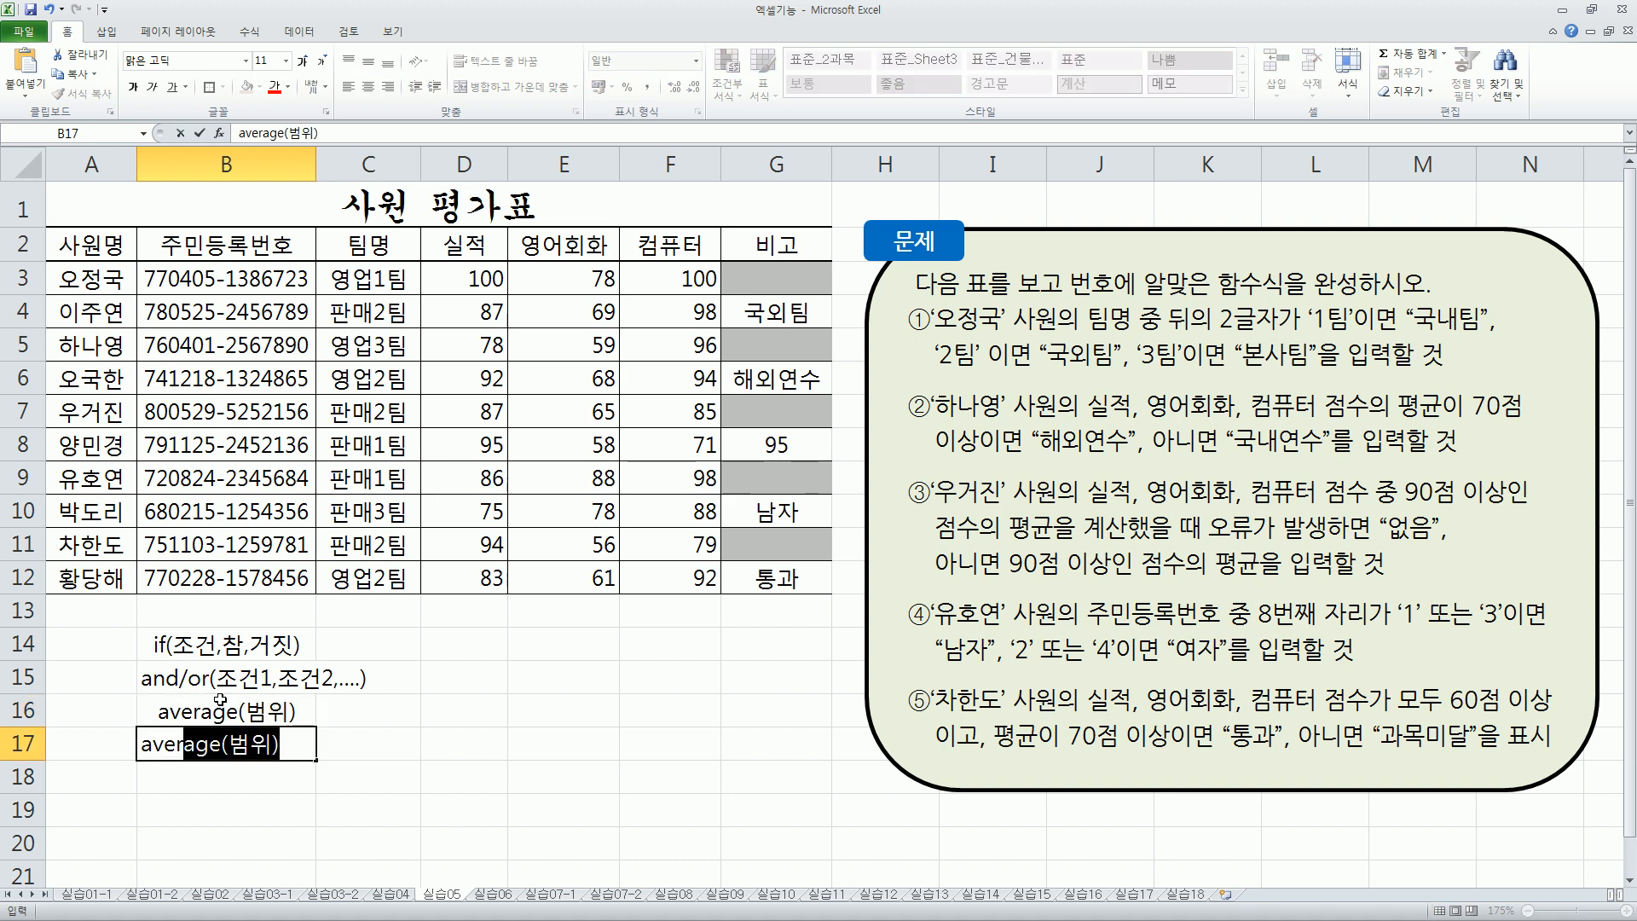
pyautogui.write('ageif')
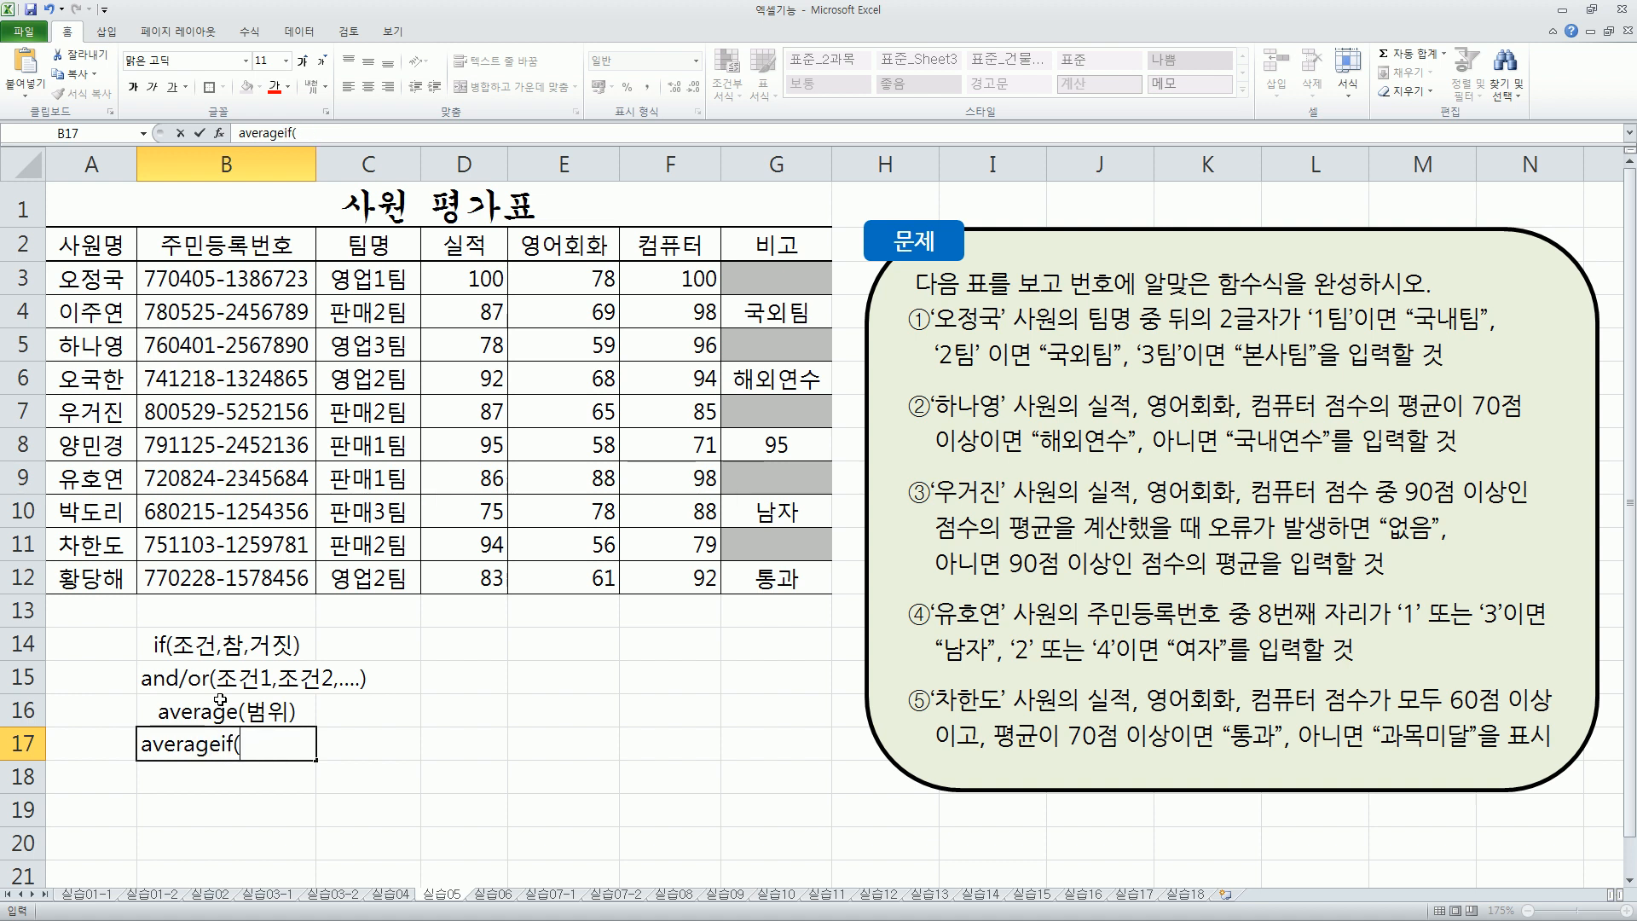
pyautogui.write('(조건범위')
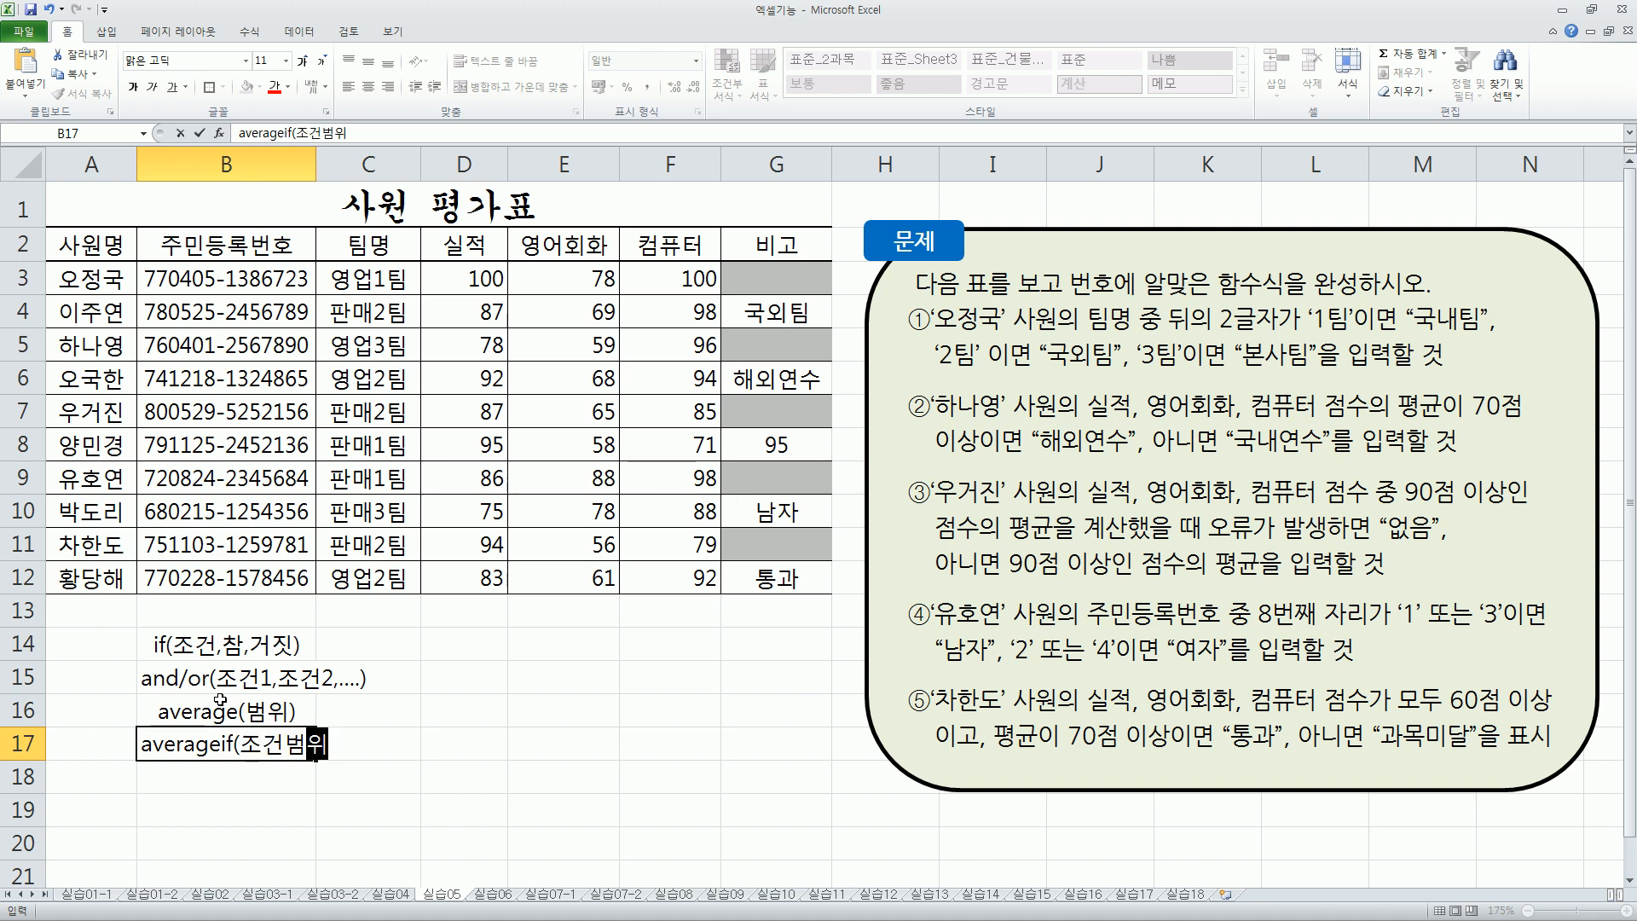
pyautogui.write(',"조건"')
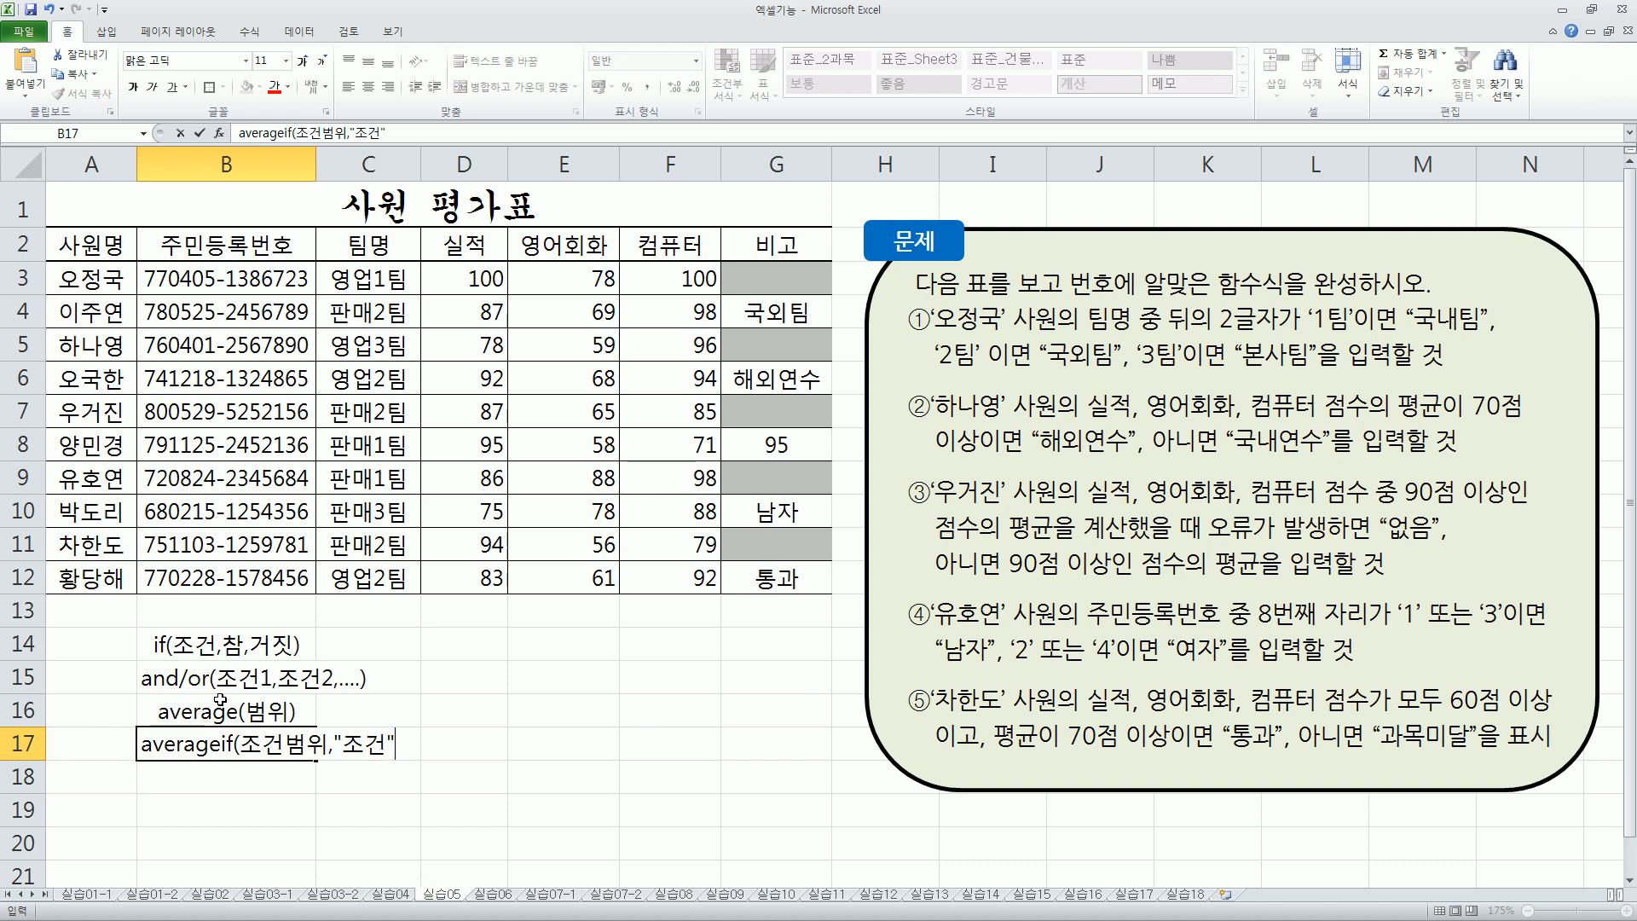
pyautogui.write(')')
pyautogui.press('Return')
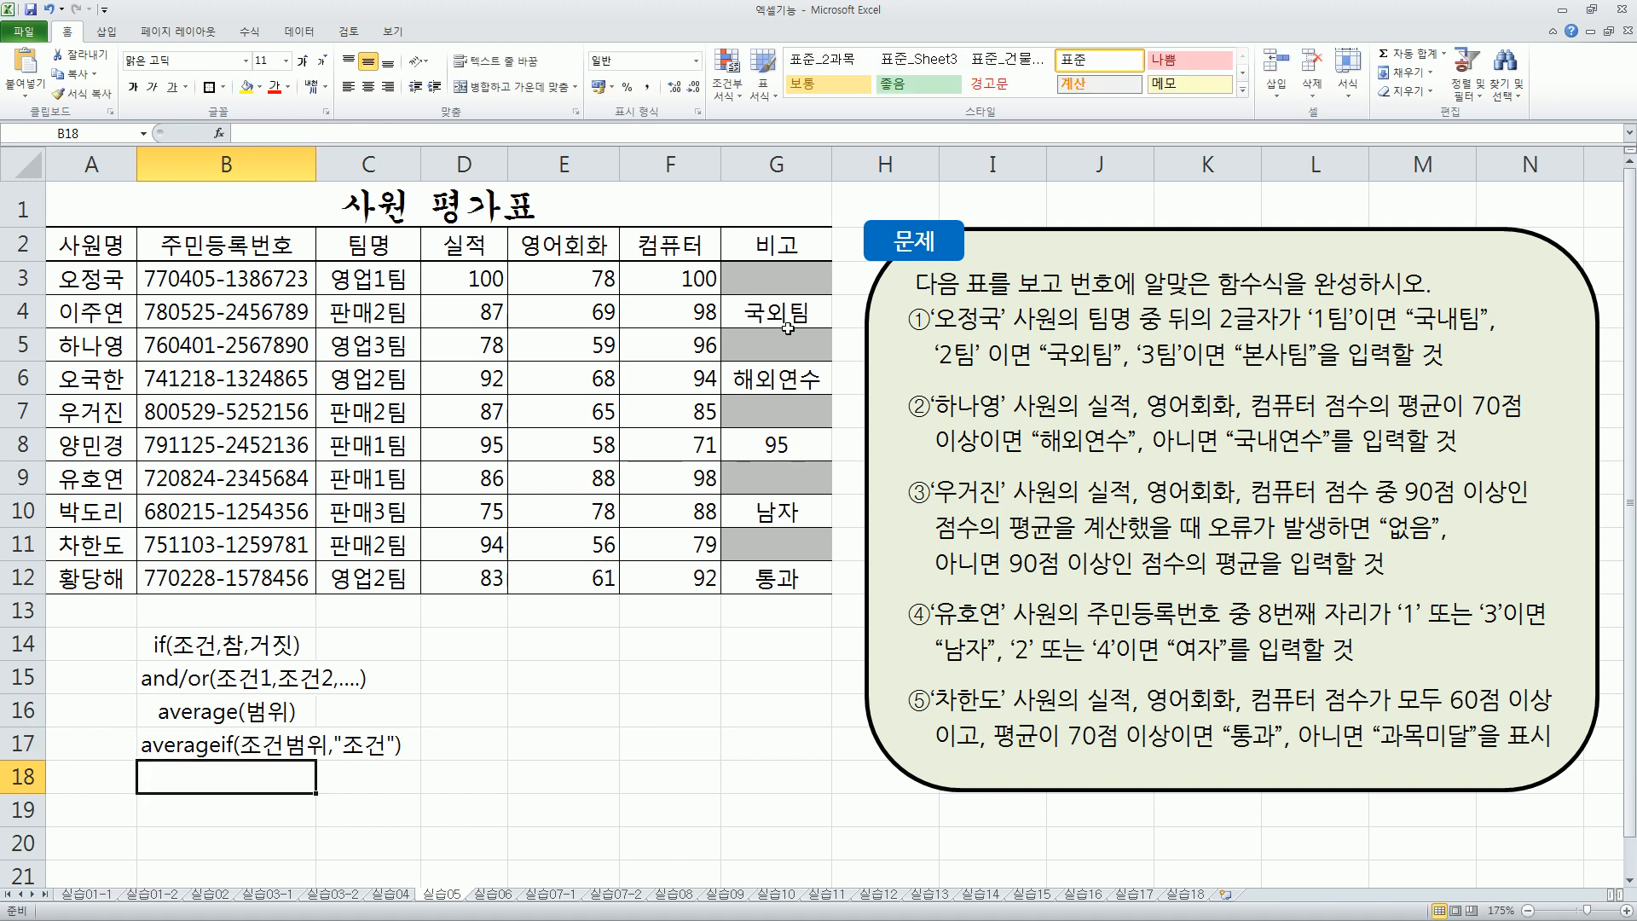
pyautogui.moveTo(748, 270); pyautogui.dragTo(817, 281)
pyautogui.moveTo(927, 335); pyautogui.dragTo(1066, 337)
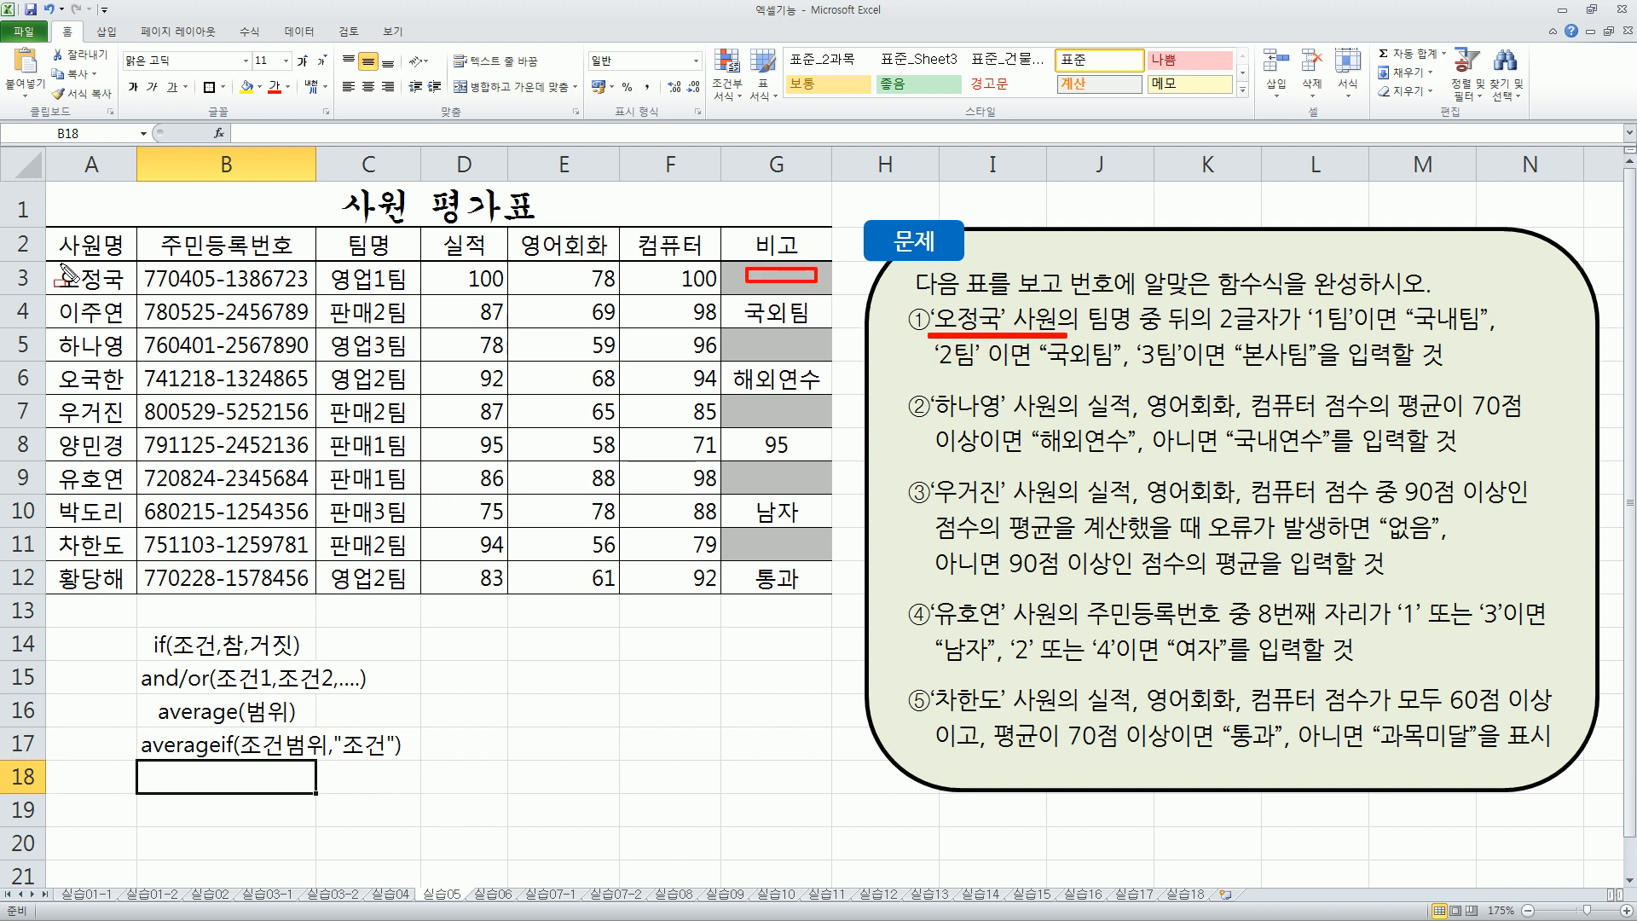
pyautogui.moveTo(53, 271); pyautogui.dragTo(130, 300)
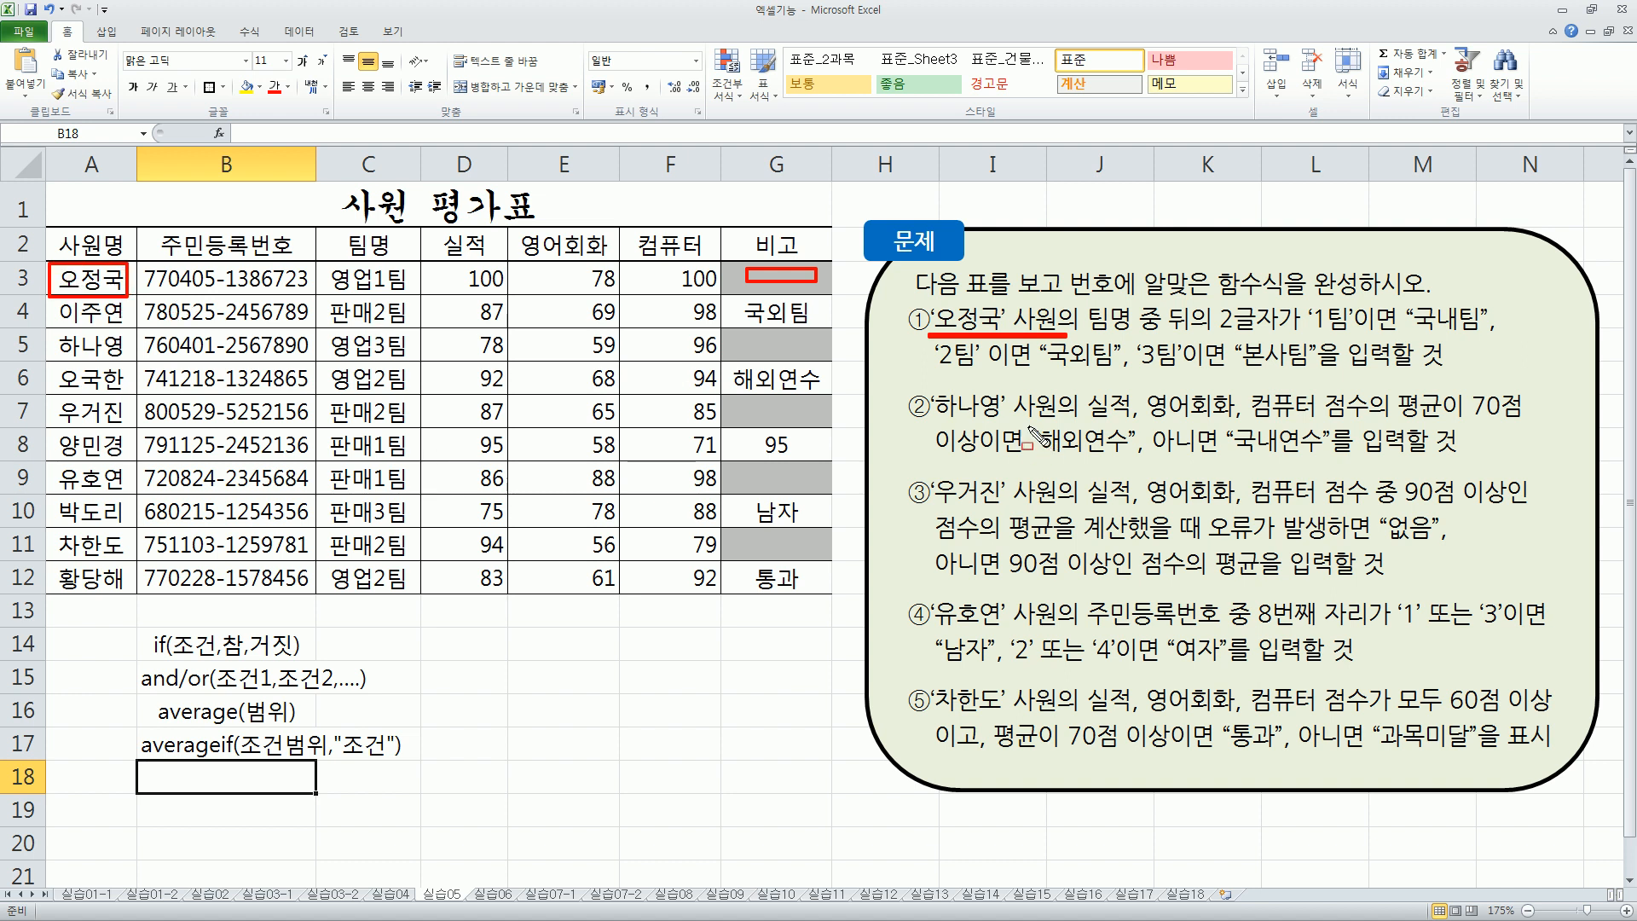
pyautogui.moveTo(318, 260)
pyautogui.mouseDown()
pyautogui.moveTo(332, 290)
pyautogui.moveTo(423, 296)
pyautogui.mouseUp()
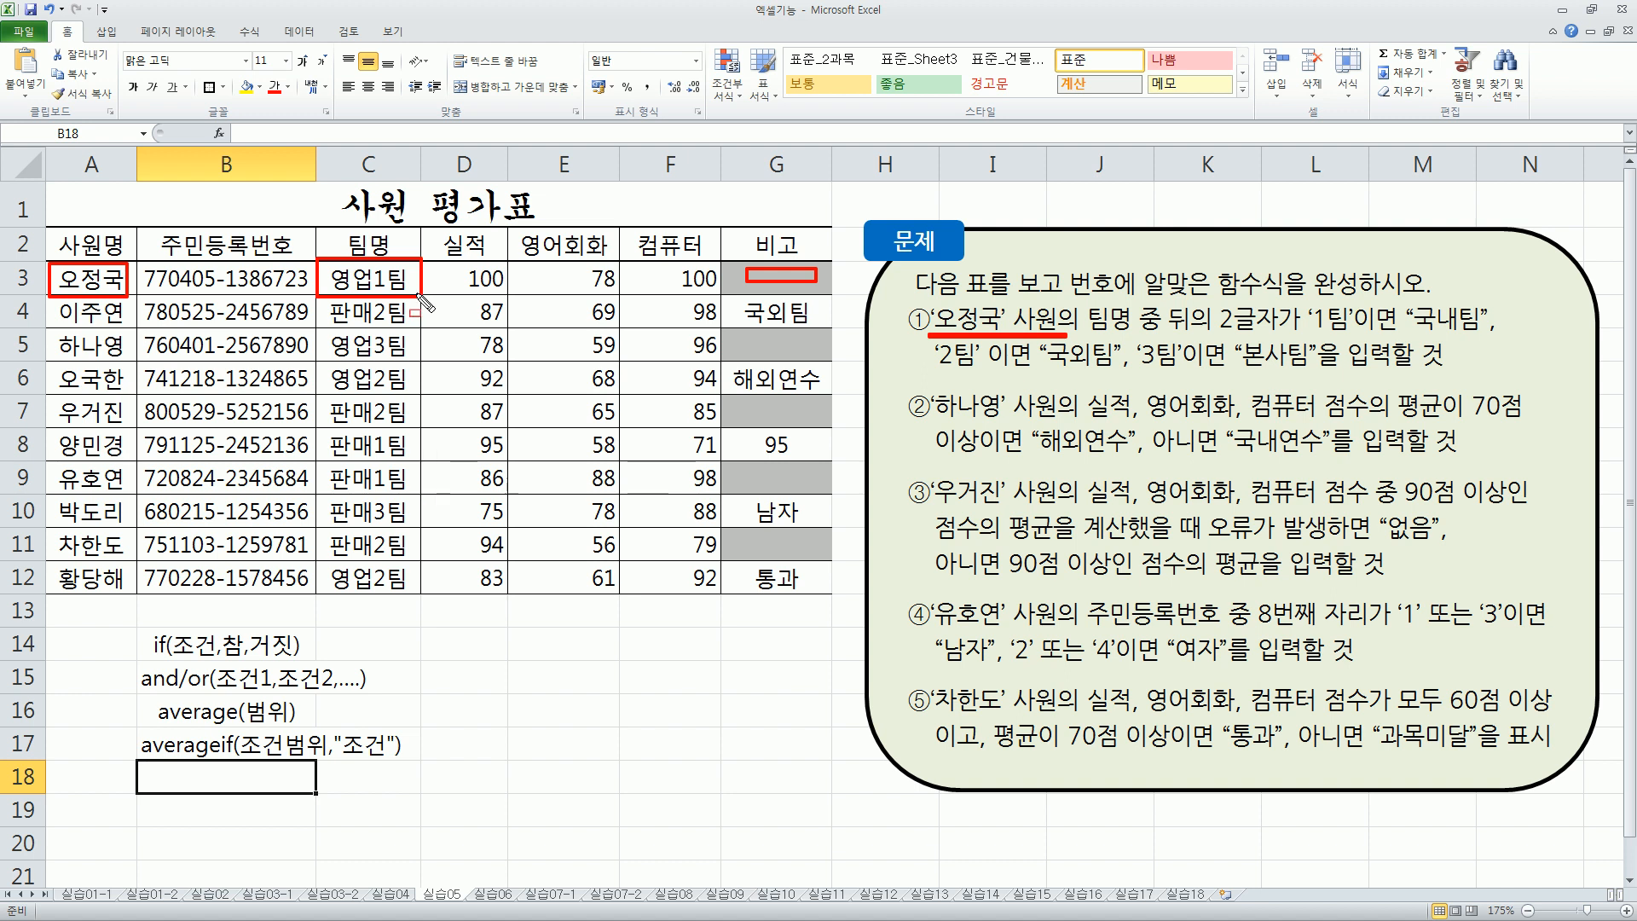
pyautogui.moveTo(1168, 331); pyautogui.dragTo(1498, 337)
pyautogui.moveTo(920, 339)
pyautogui.mouseDown()
pyautogui.moveTo(1095, 375)
pyautogui.moveTo(1329, 372)
pyautogui.mouseUp()
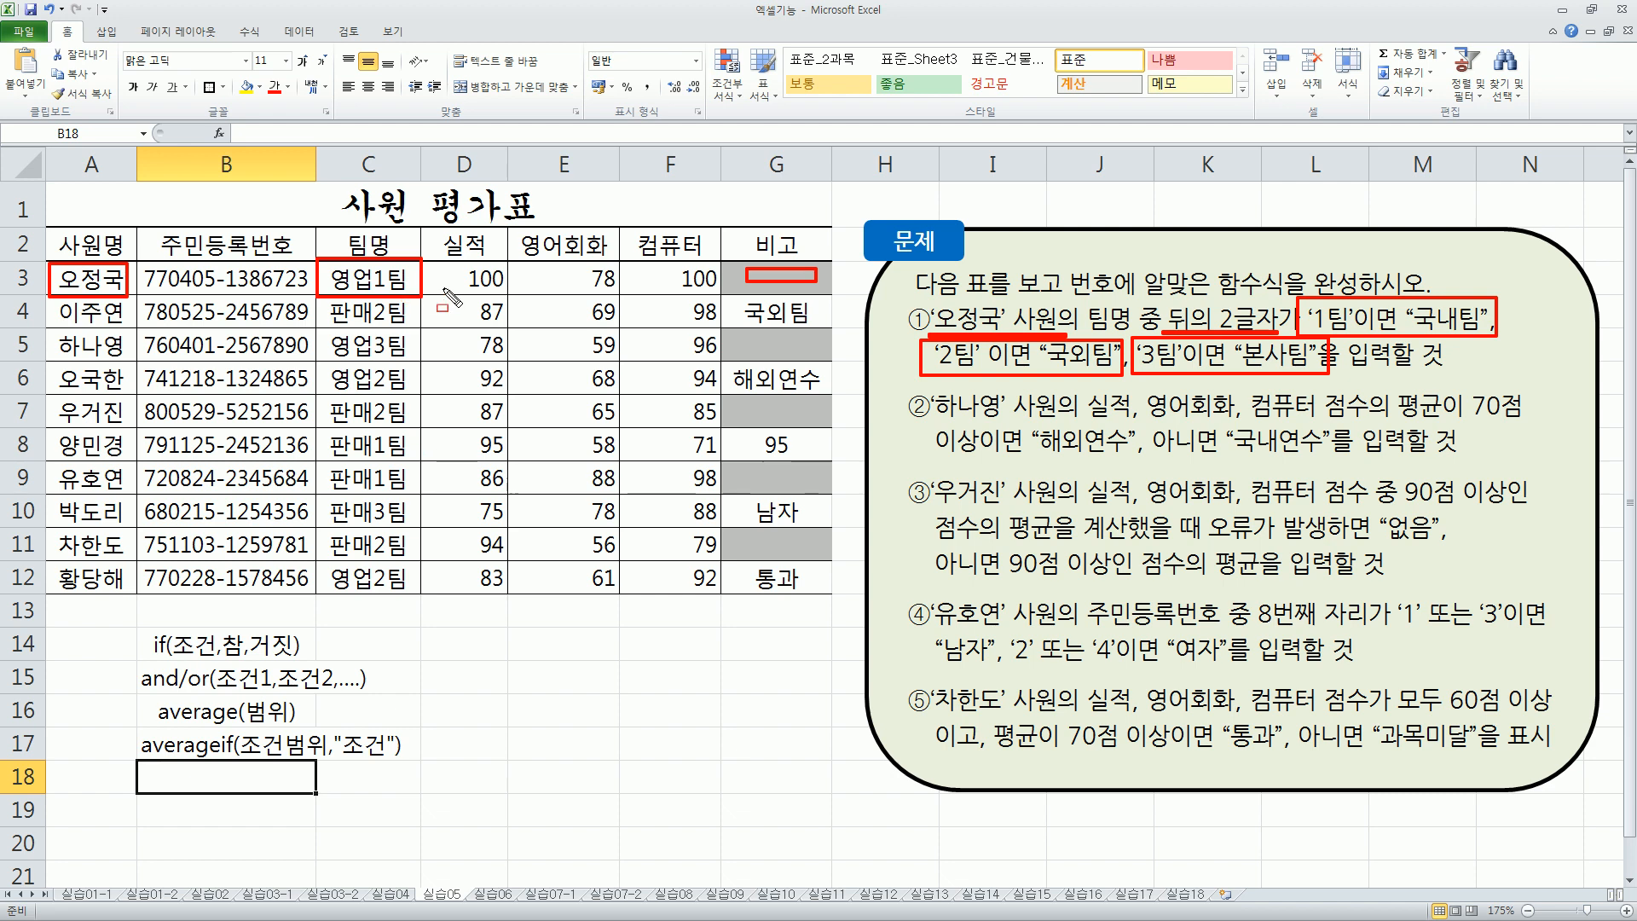
pyautogui.press('Escape')
# Enter =RIGHT(C3,2) in G3 to extract the last two characters of the team name.
pyautogui.click(817, 277)
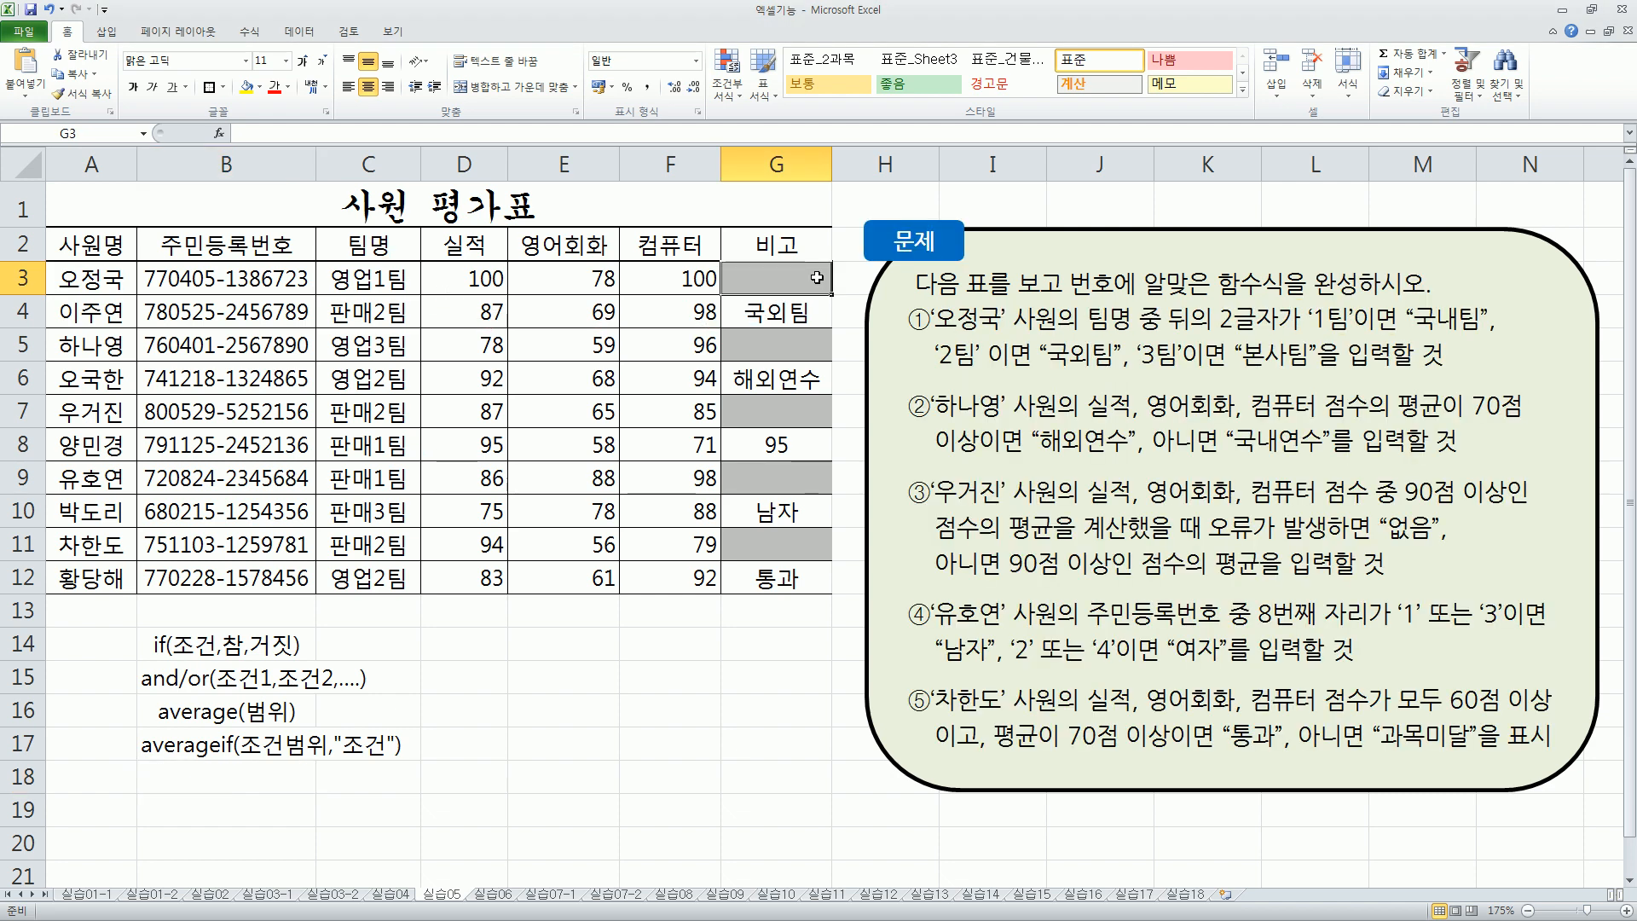
pyautogui.write('=')
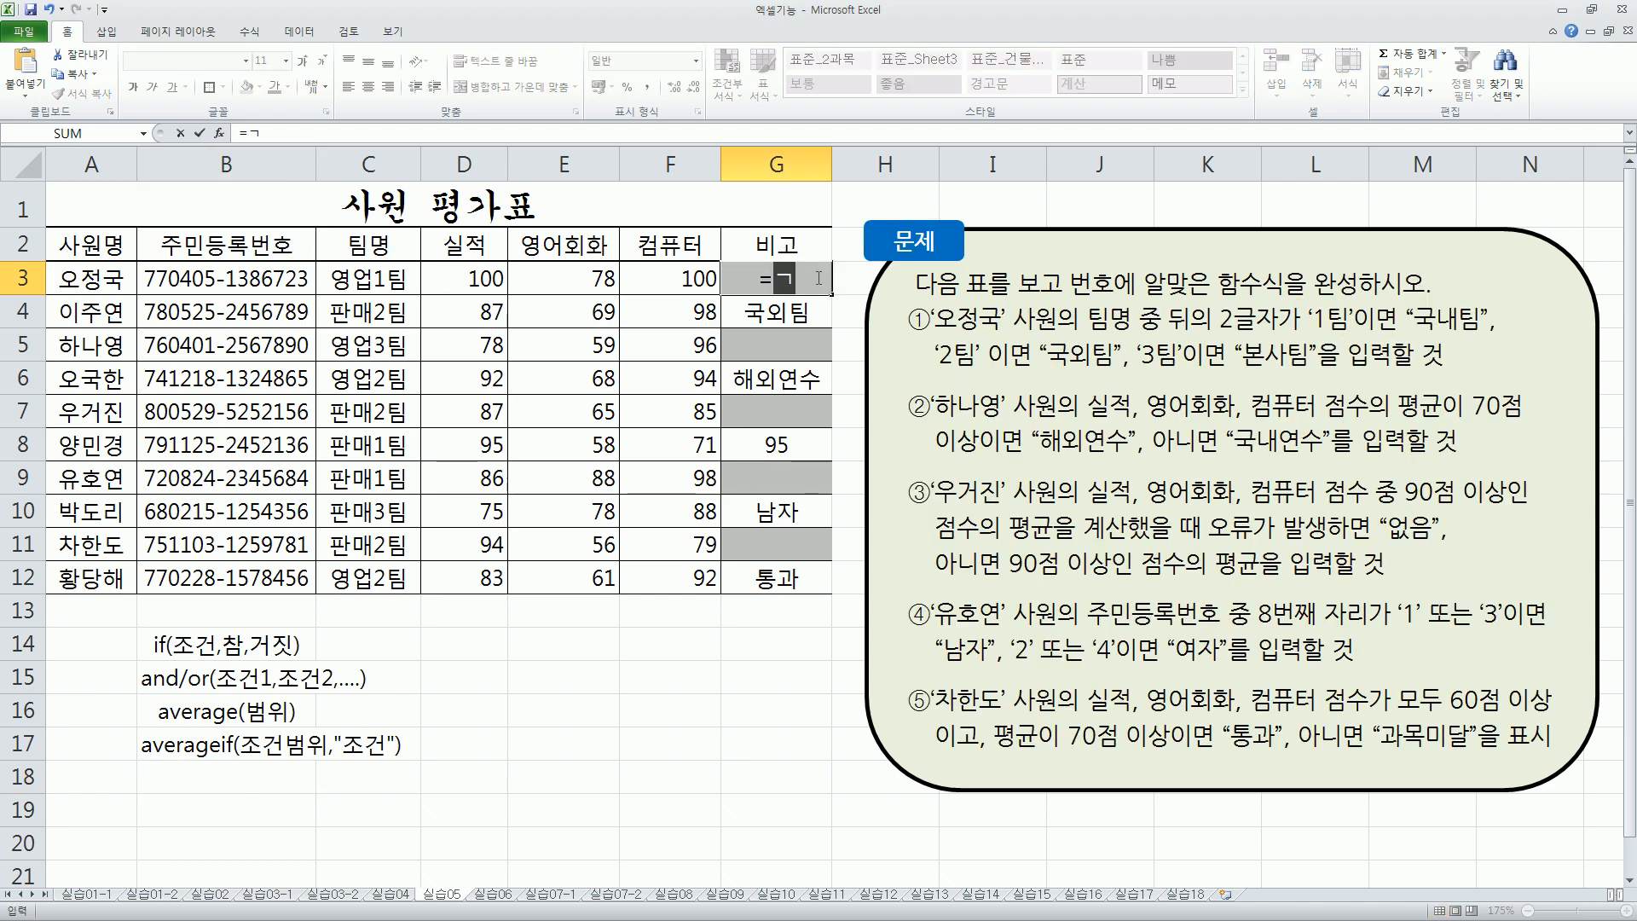
pyautogui.write('right')
pyautogui.press('Tab')
pyautogui.press('Left')
pyautogui.press('Left')
pyautogui.press('Left')
pyautogui.press('Left')
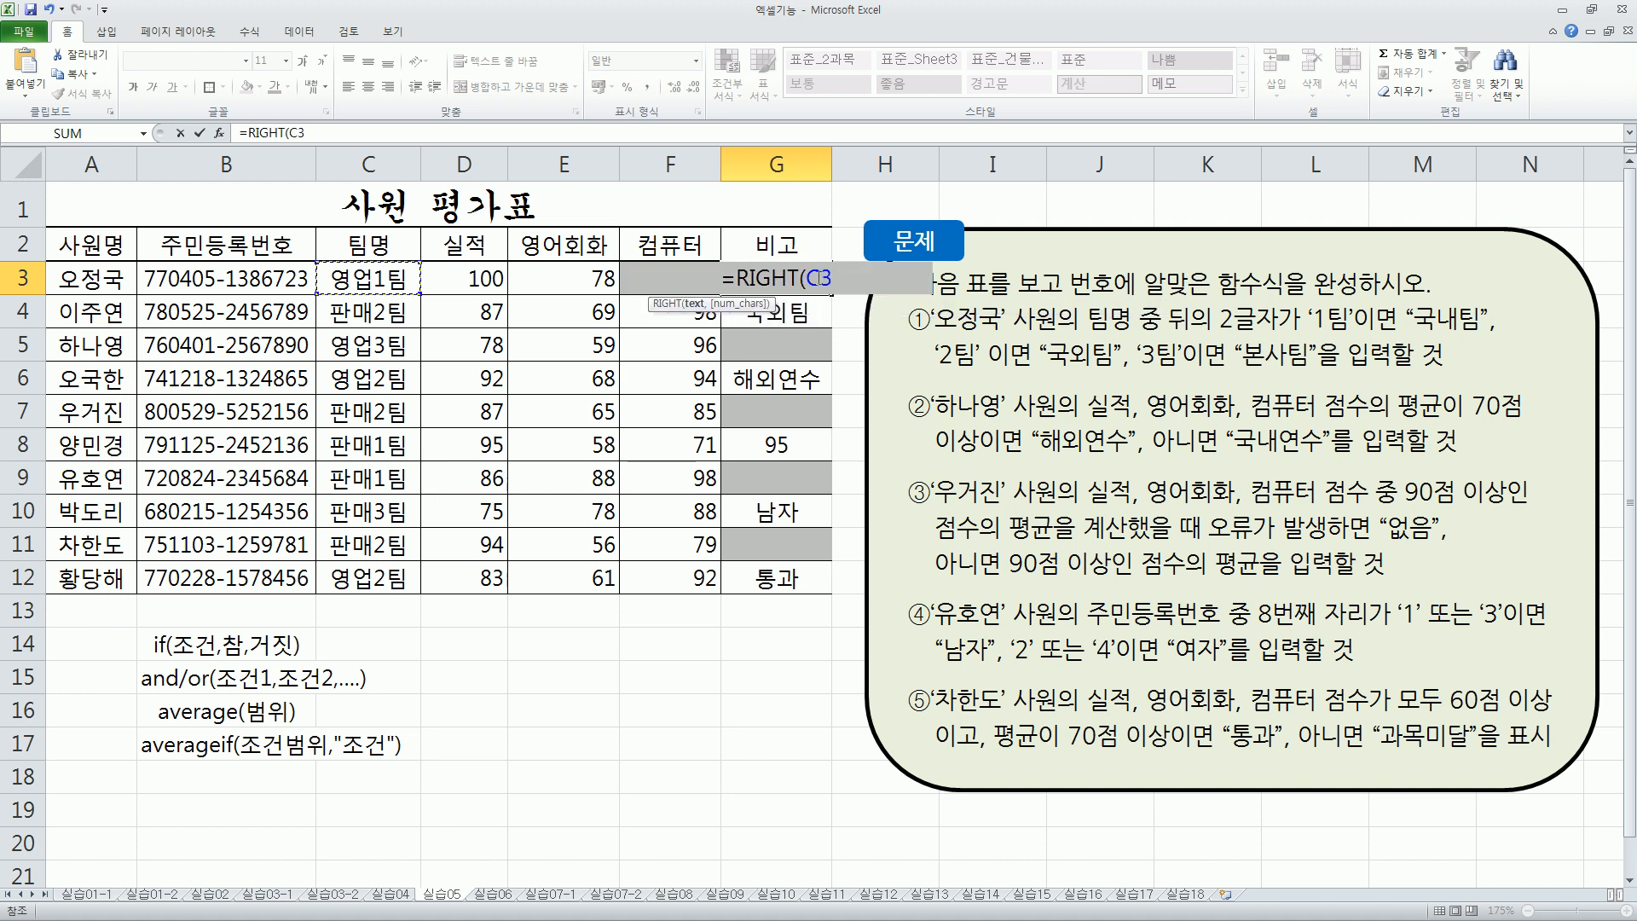
pyautogui.write(',2')
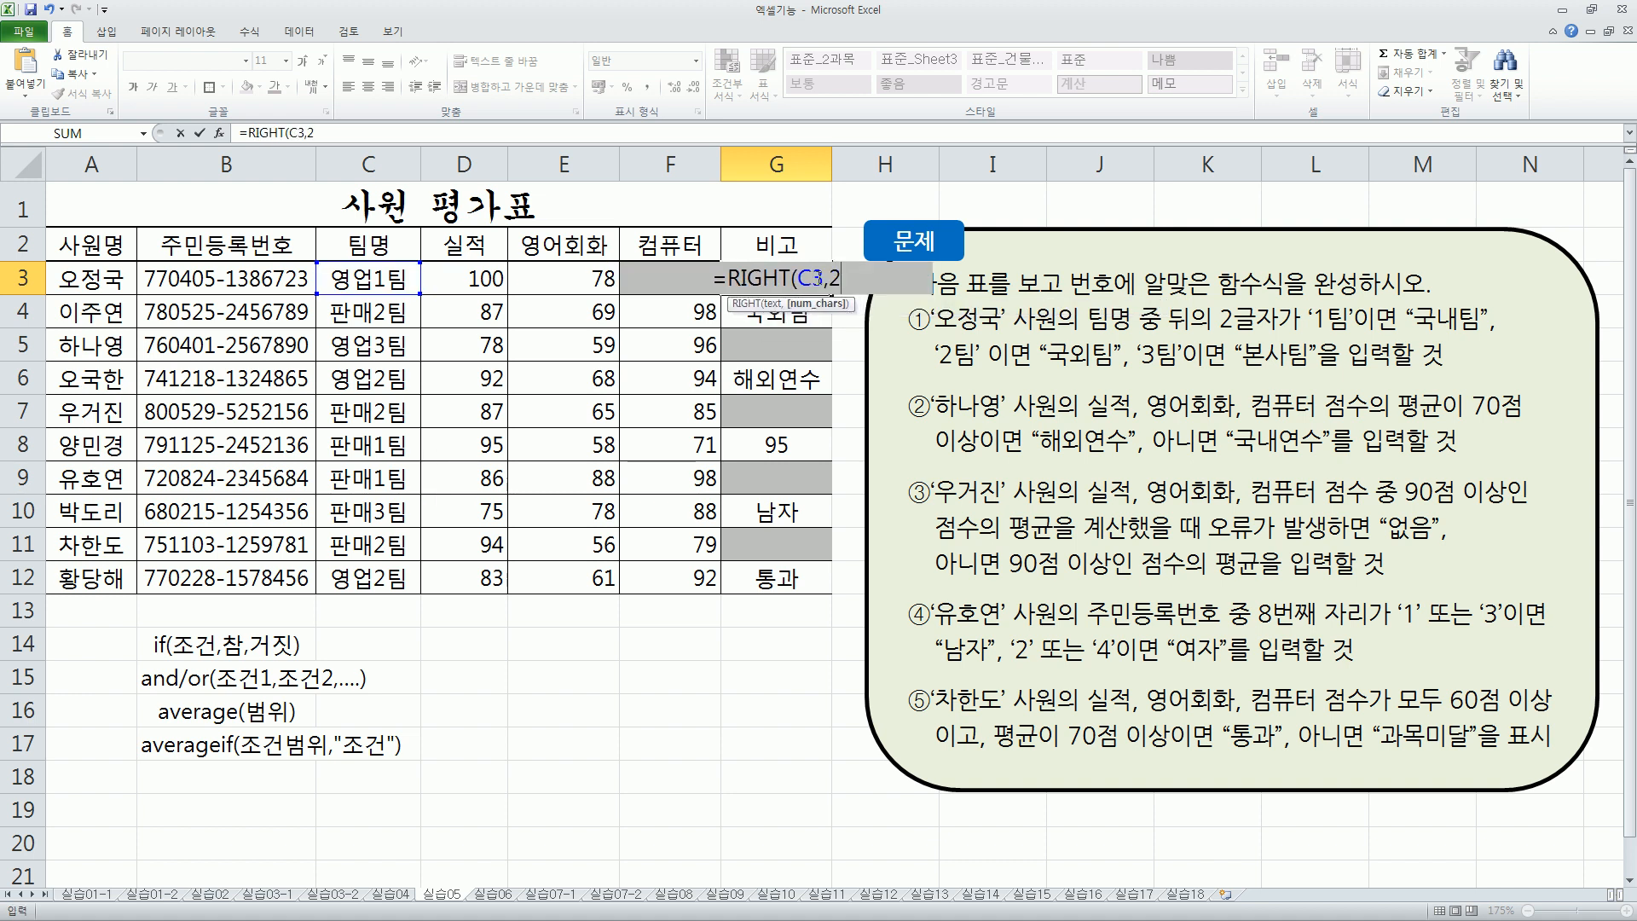
pyautogui.write(')')
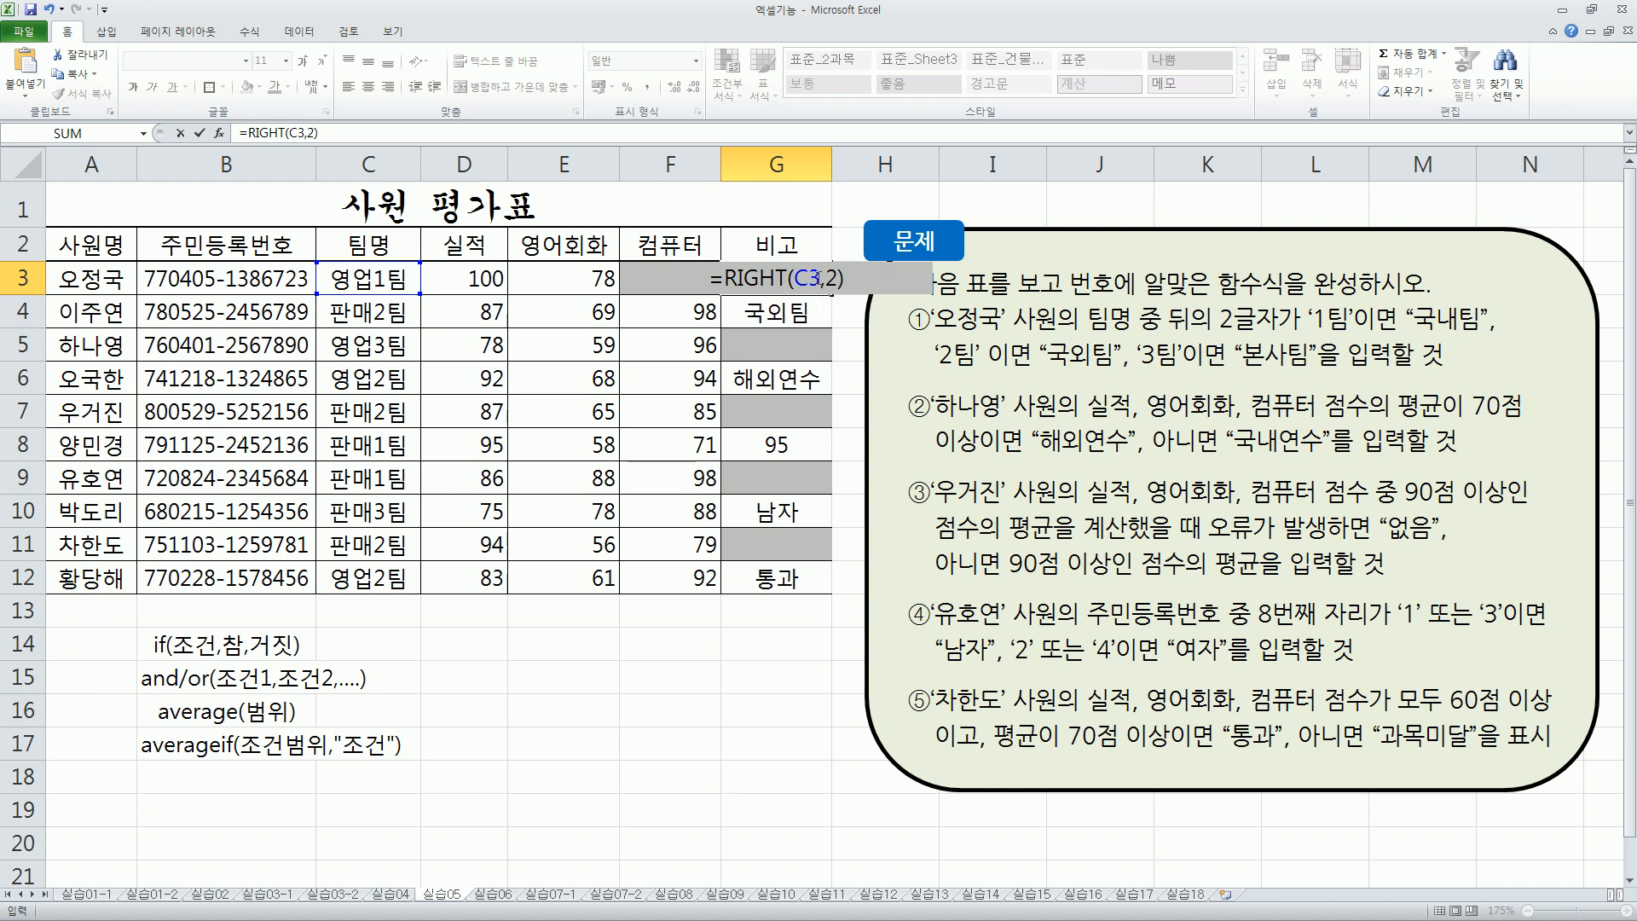
pyautogui.hotkey('ctrl', 'Return')
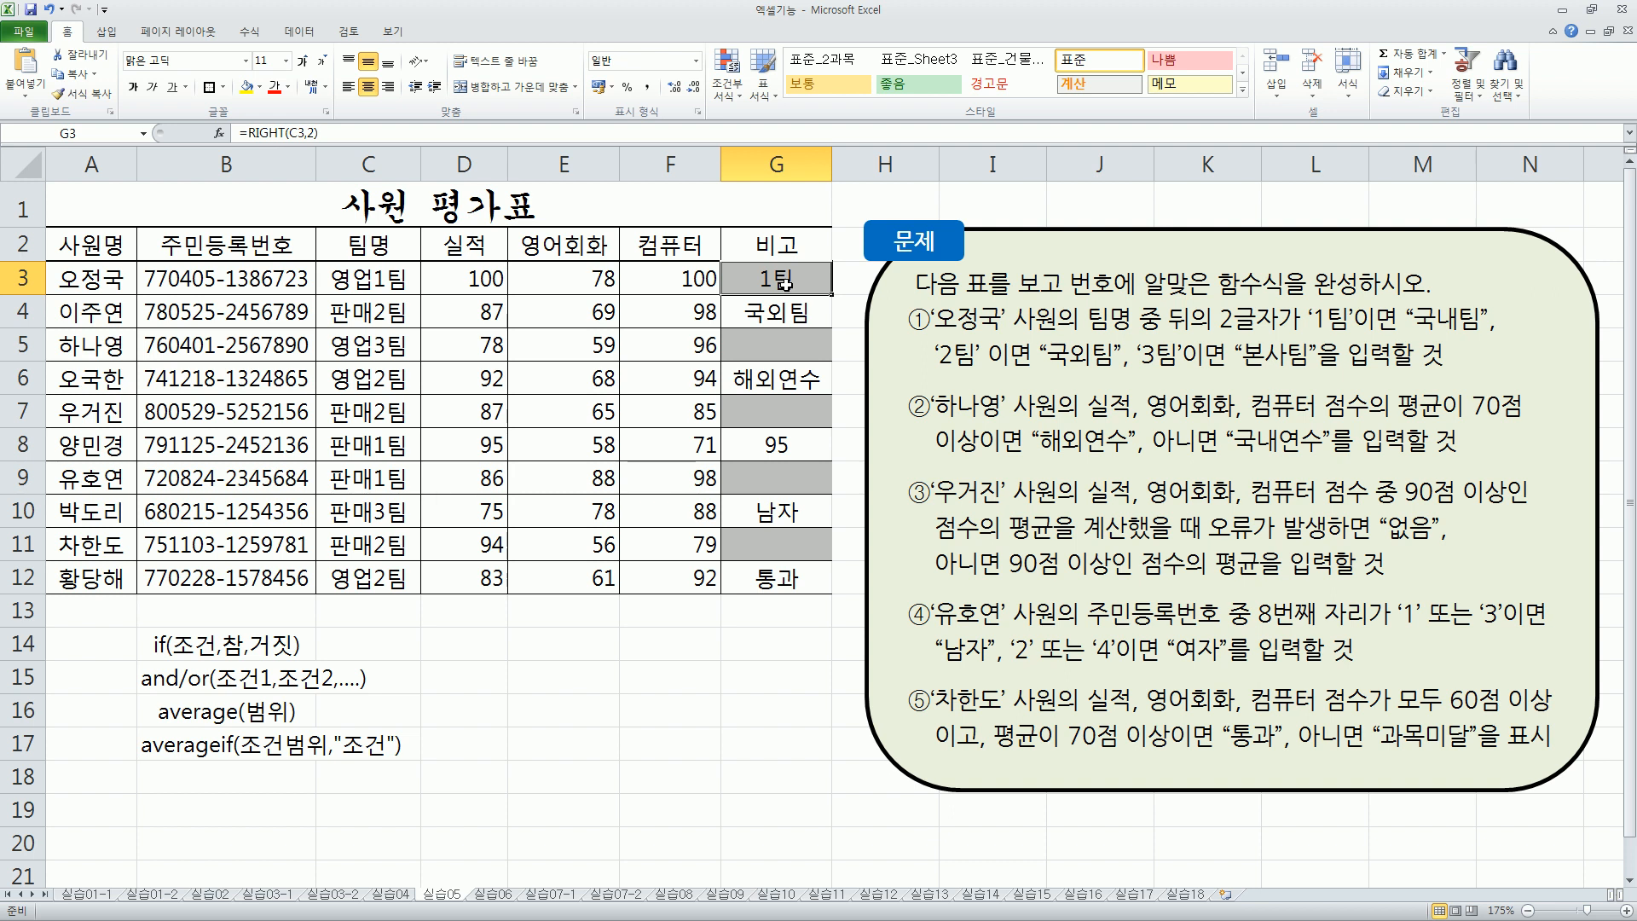
# Wrap the RIGHT formula in G3 in an IF that tests for "1팀" and returns "국내팀" when true.
pyautogui.doubleClick(779, 278)
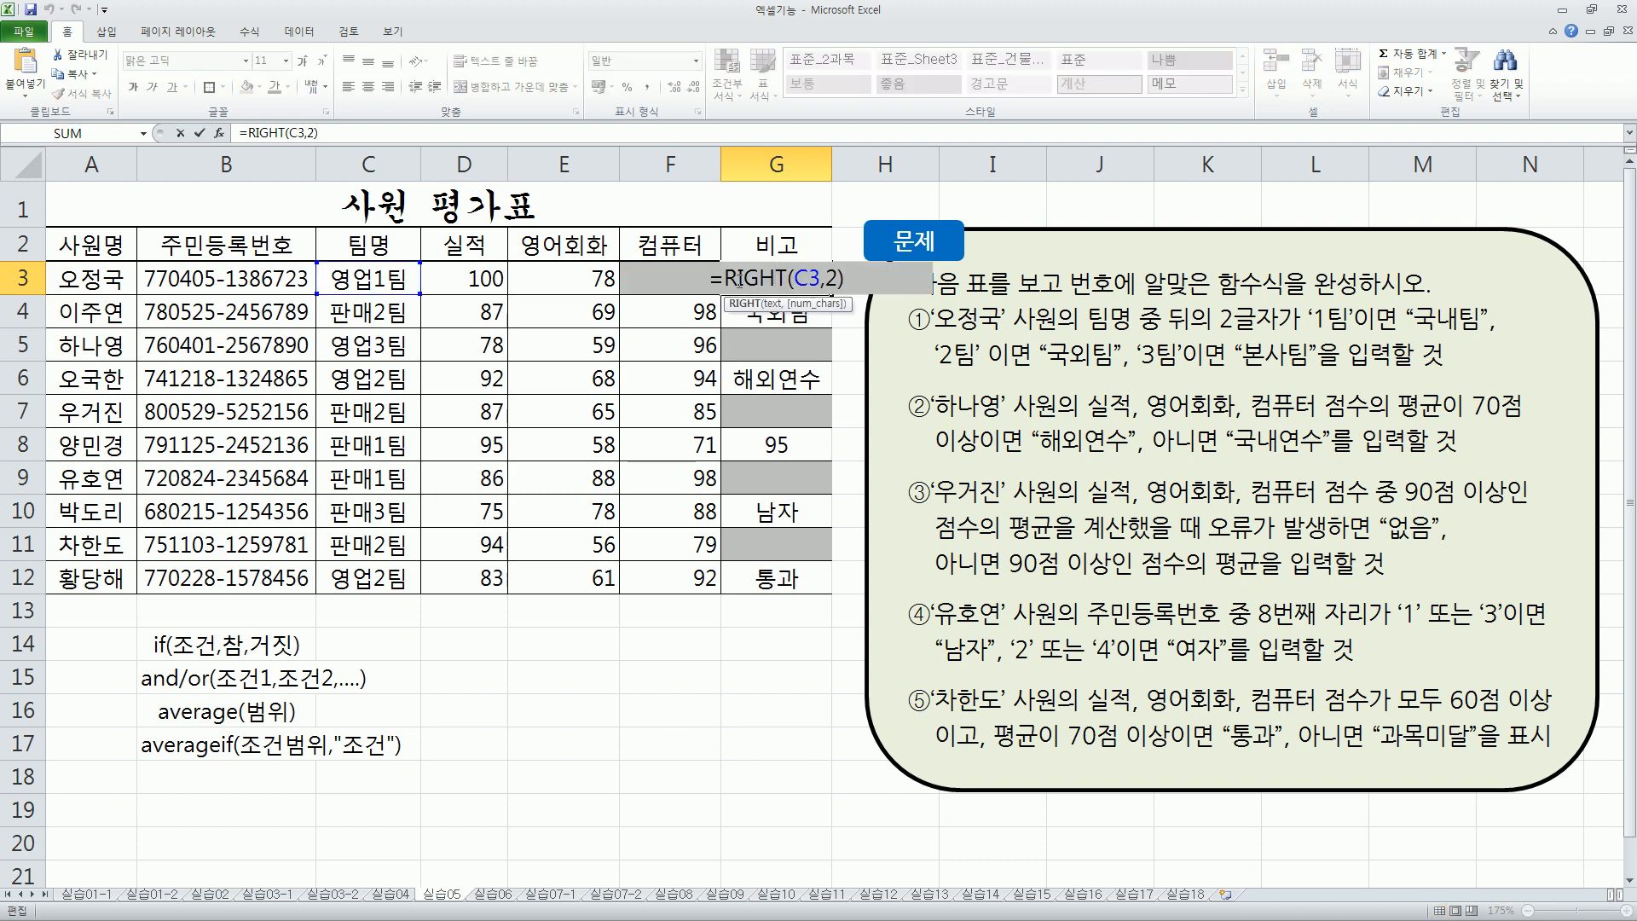
pyautogui.moveTo(727, 279); pyautogui.dragTo(847, 280)
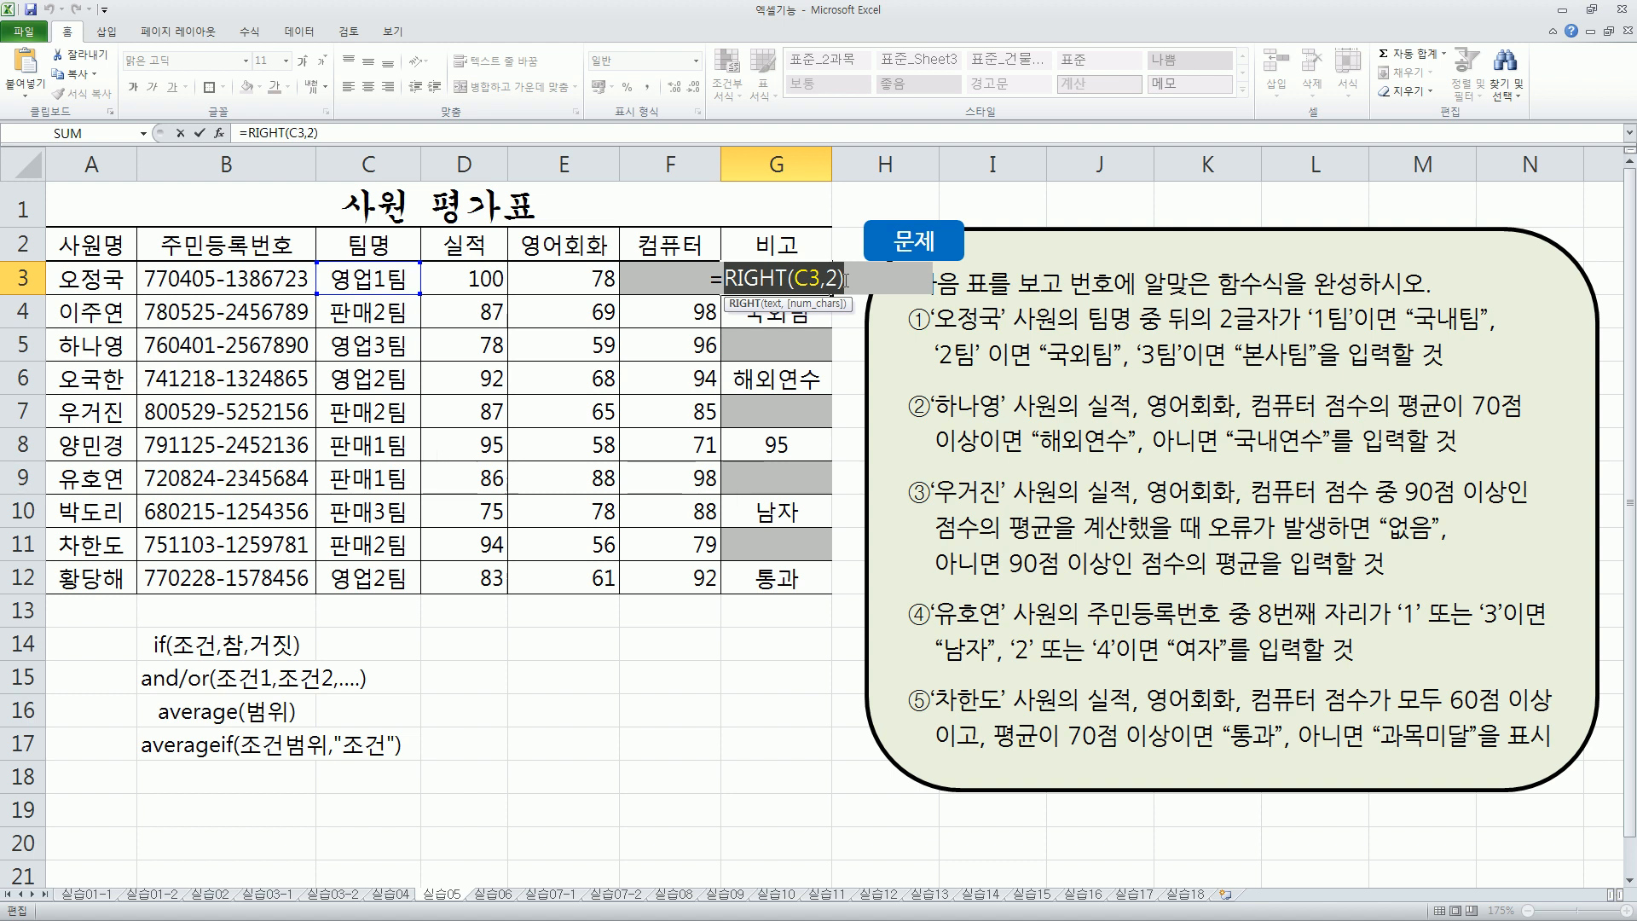
pyautogui.click(727, 281)
pyautogui.click(789, 285)
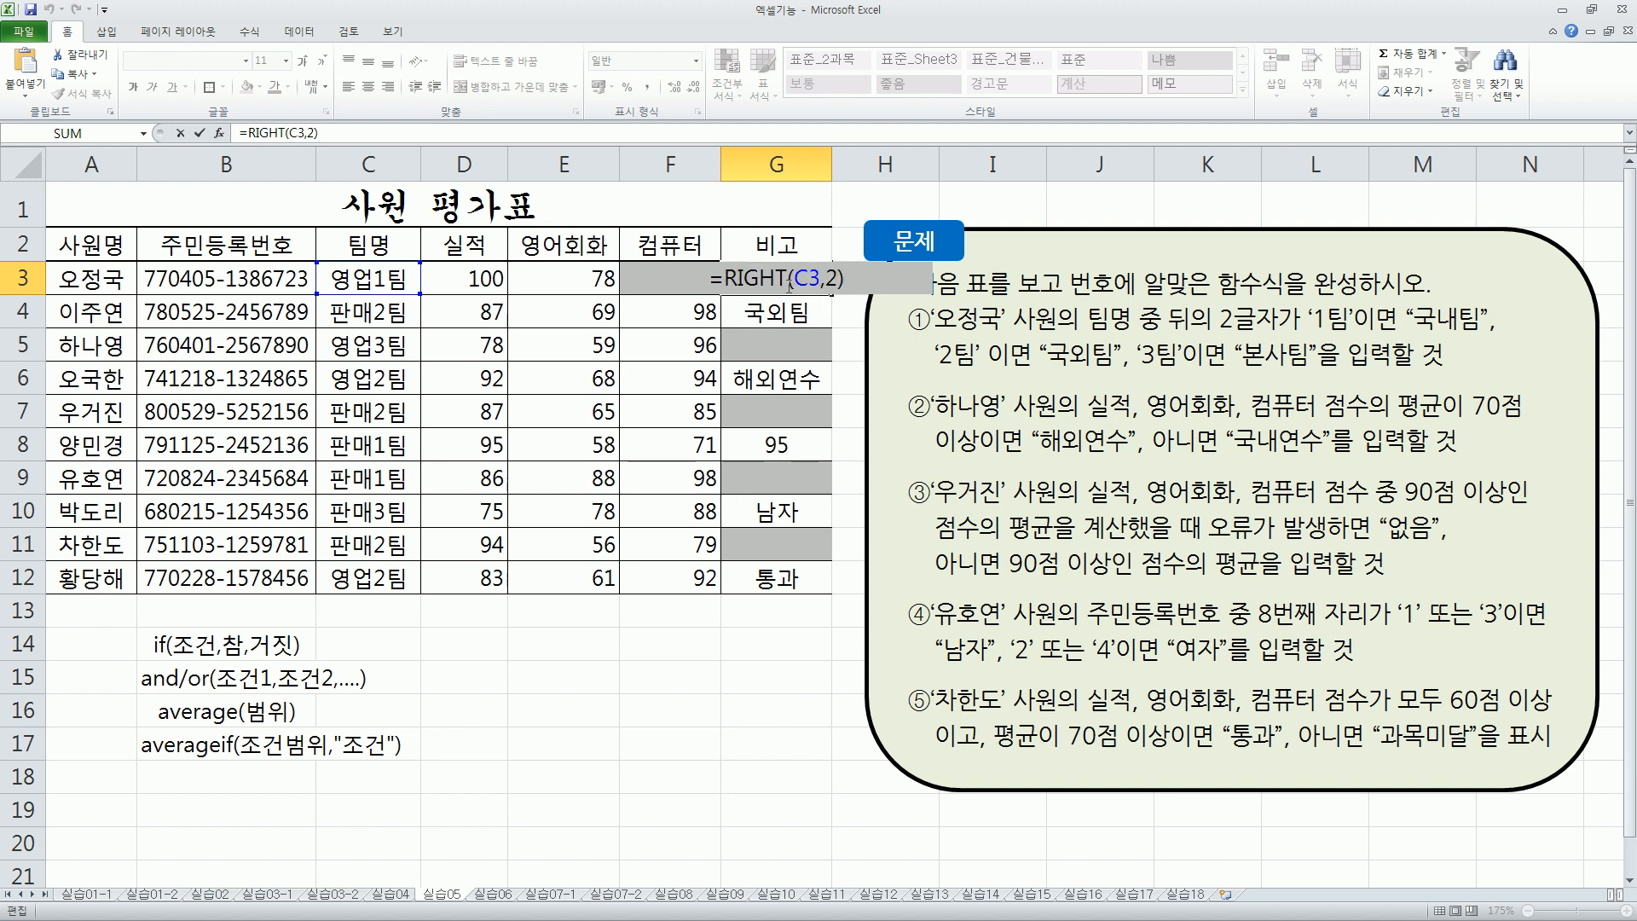
pyautogui.write('if')
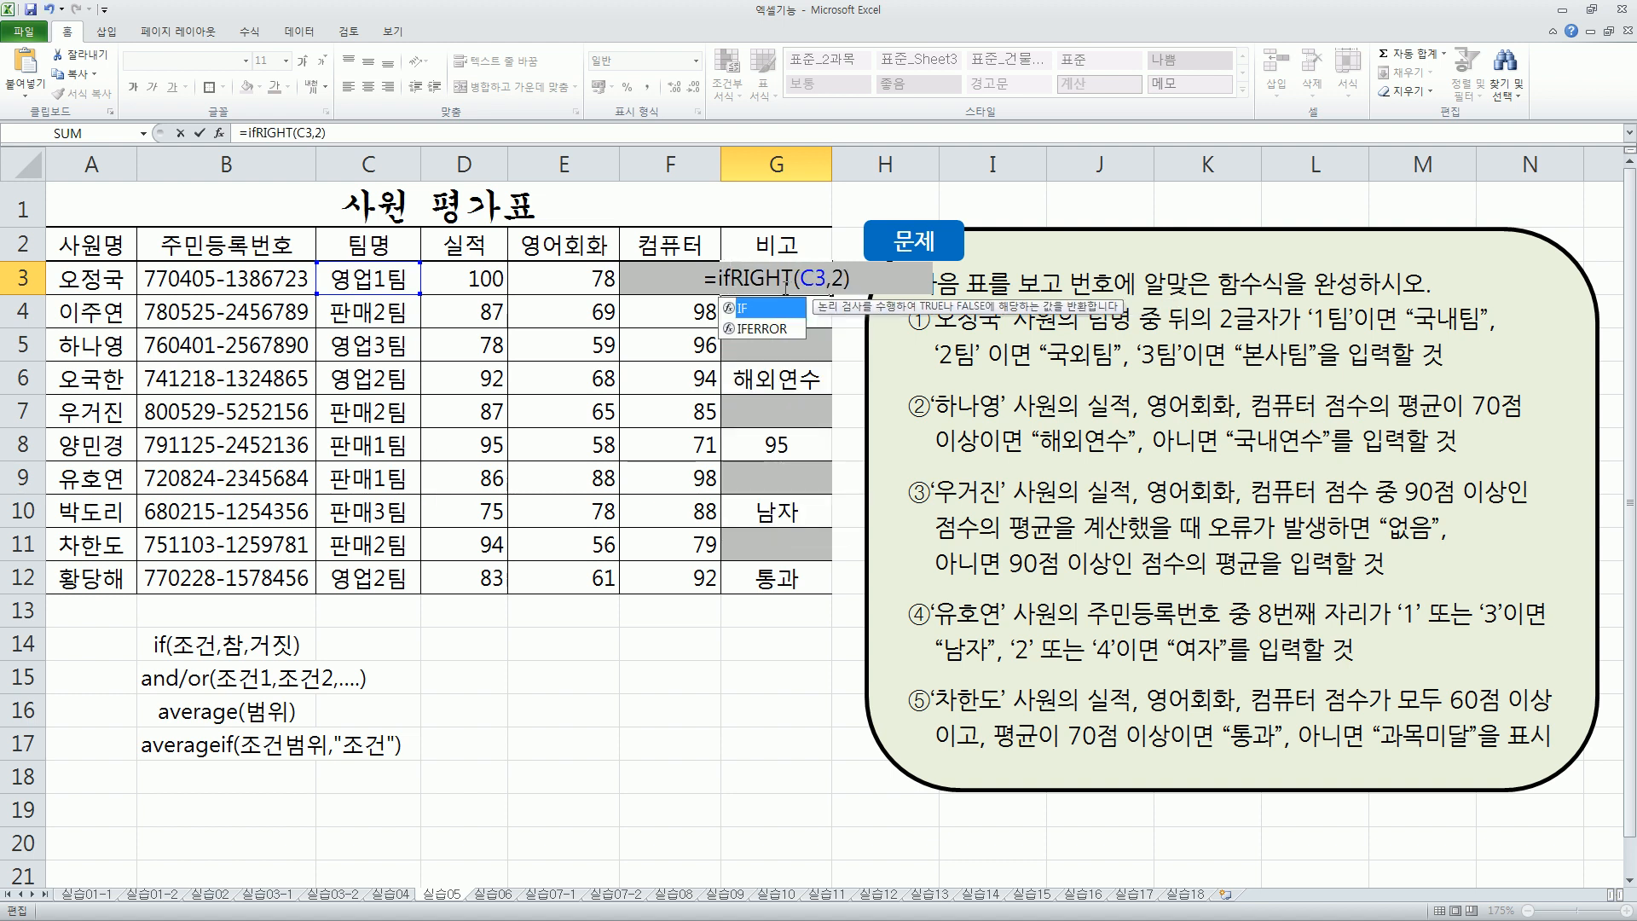
pyautogui.write('(')
pyautogui.hotkey('shift', 'End')
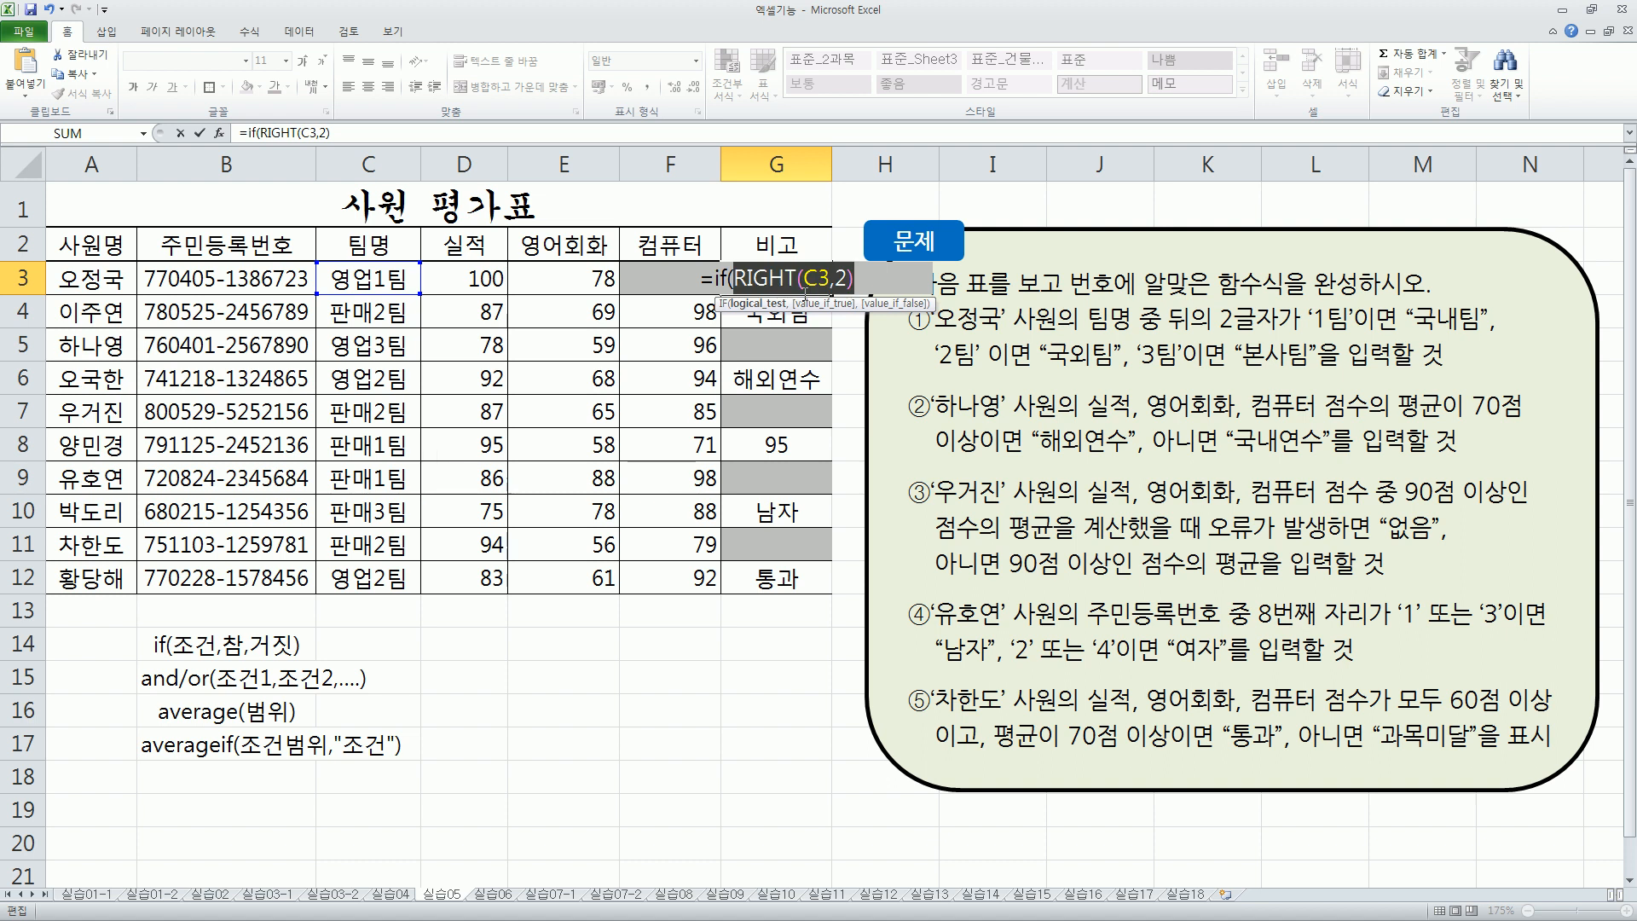
pyautogui.press('Right')
pyautogui.write('=')
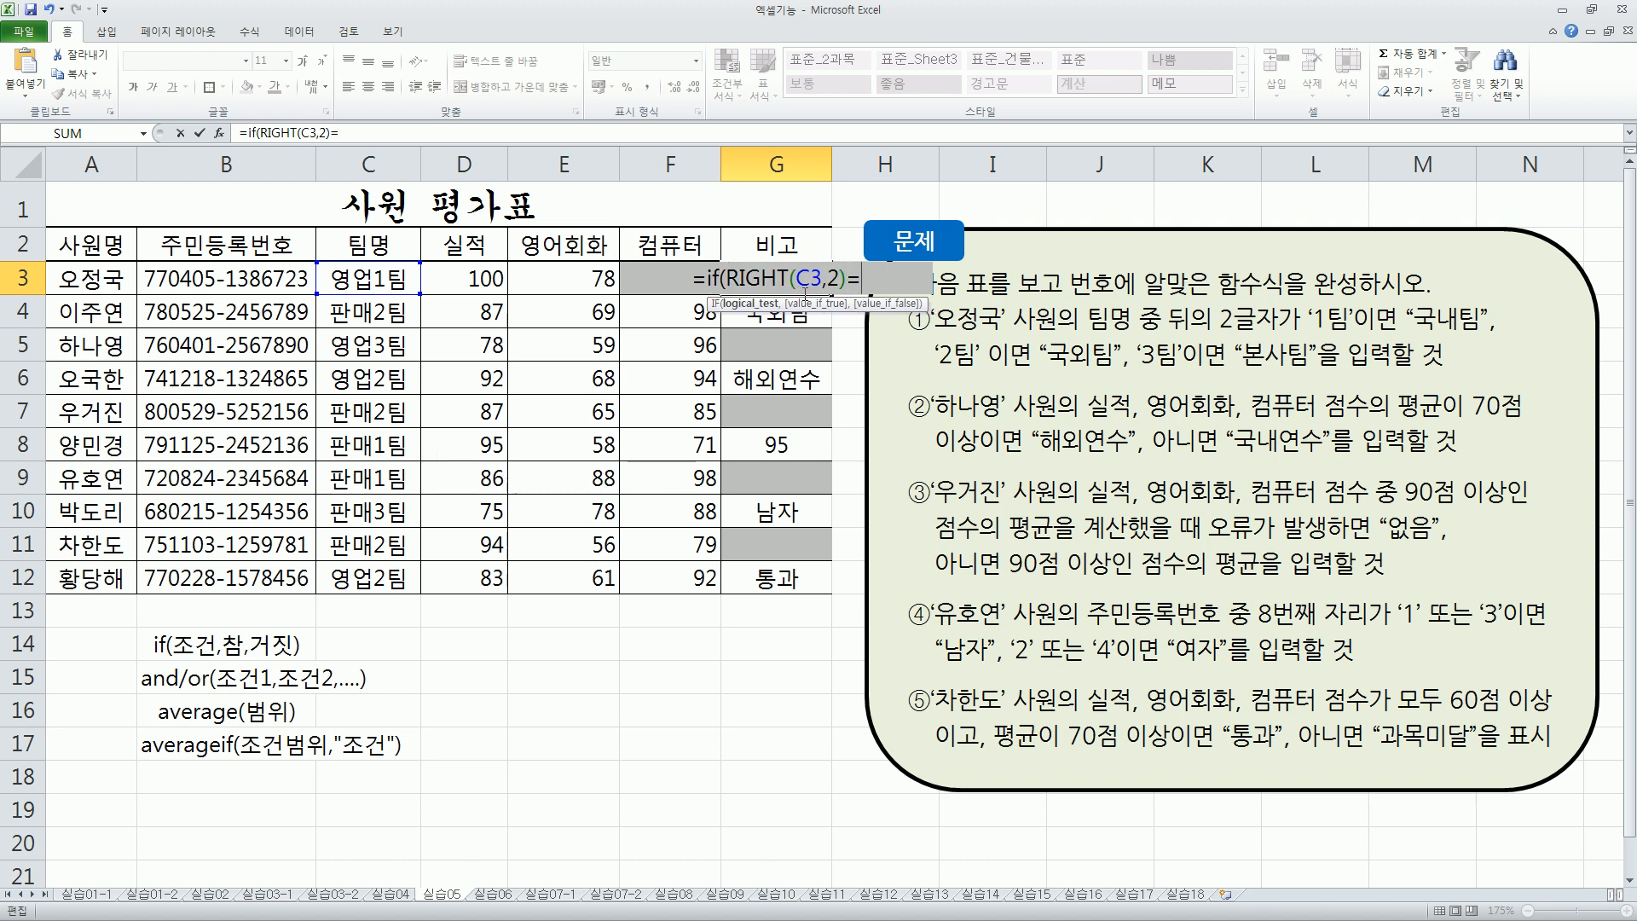
pyautogui.write('"1팀","')
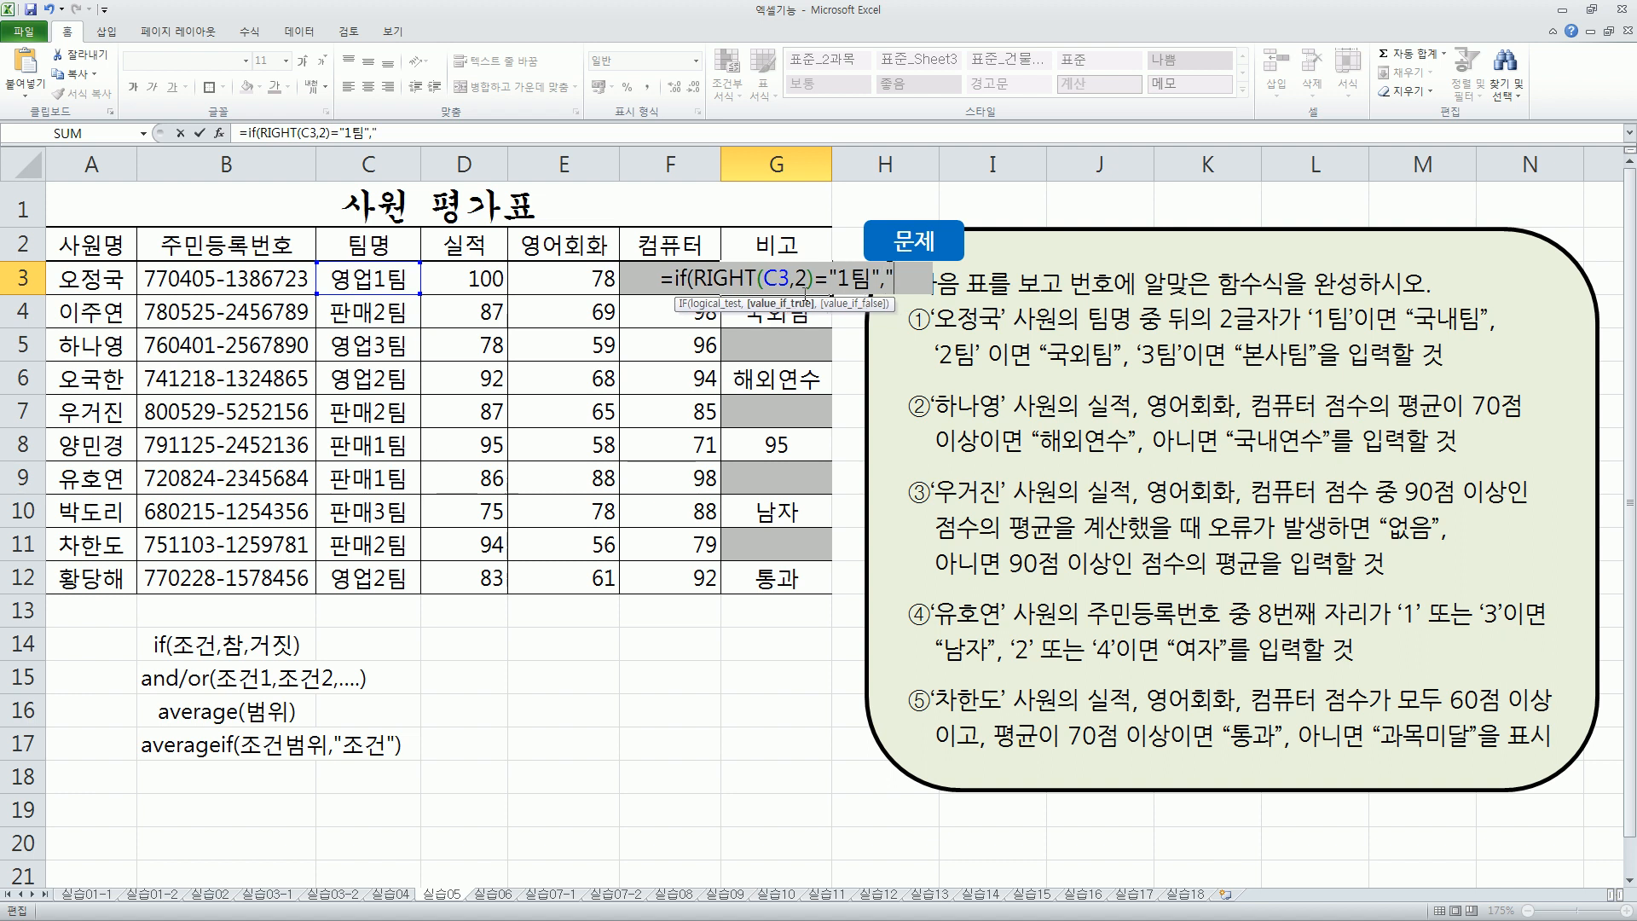
pyautogui.write('국내팀')
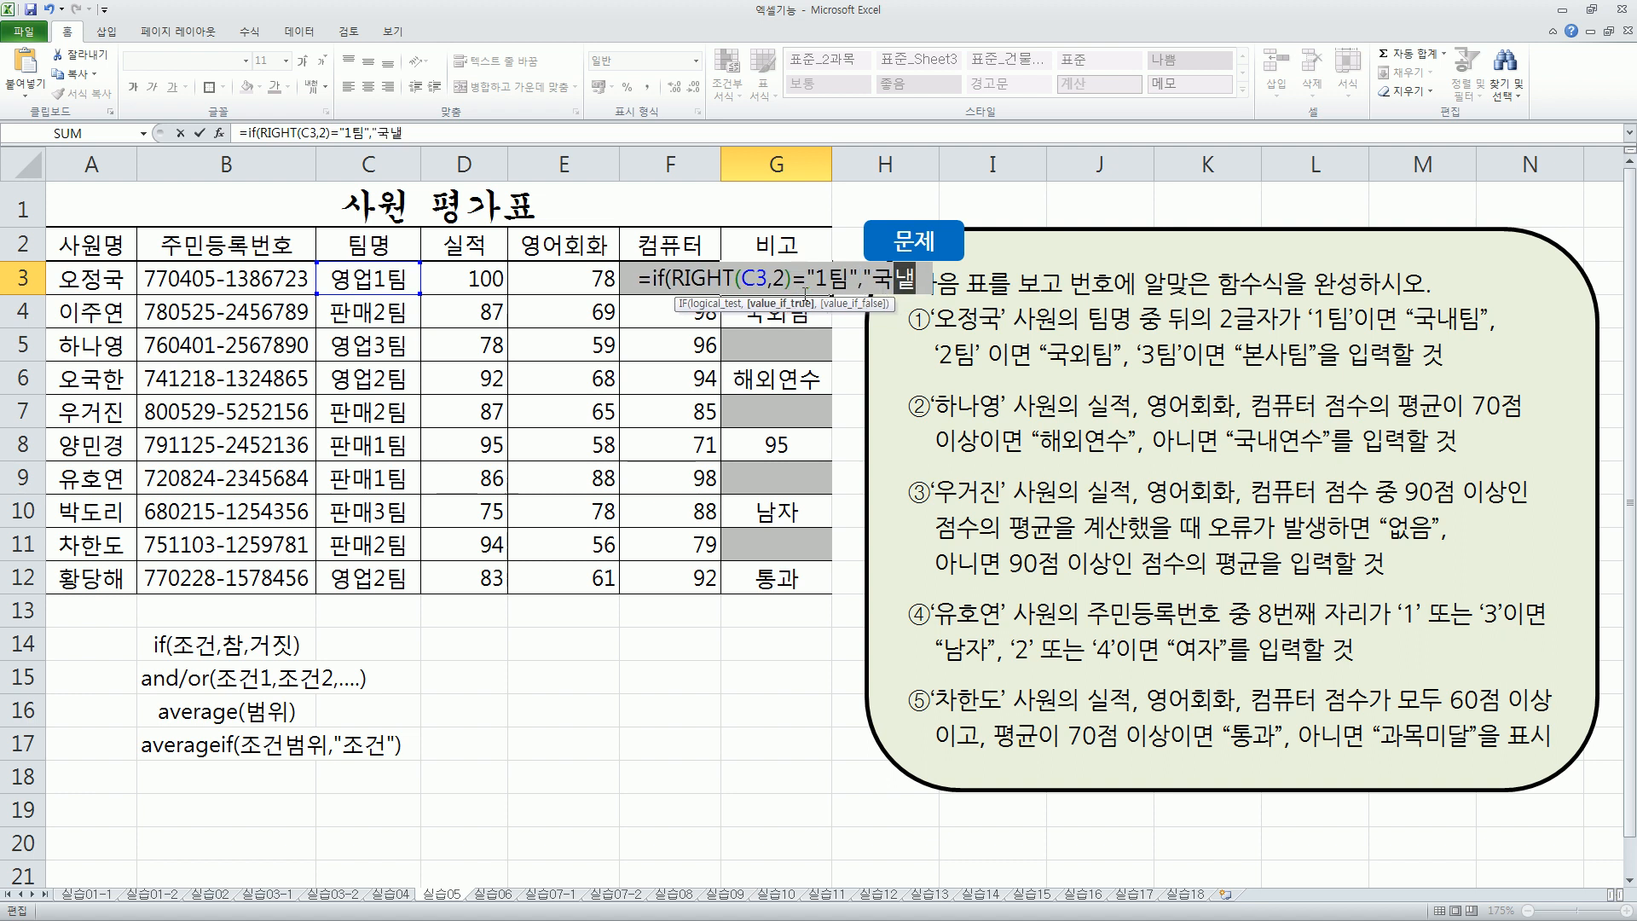
pyautogui.write('",')
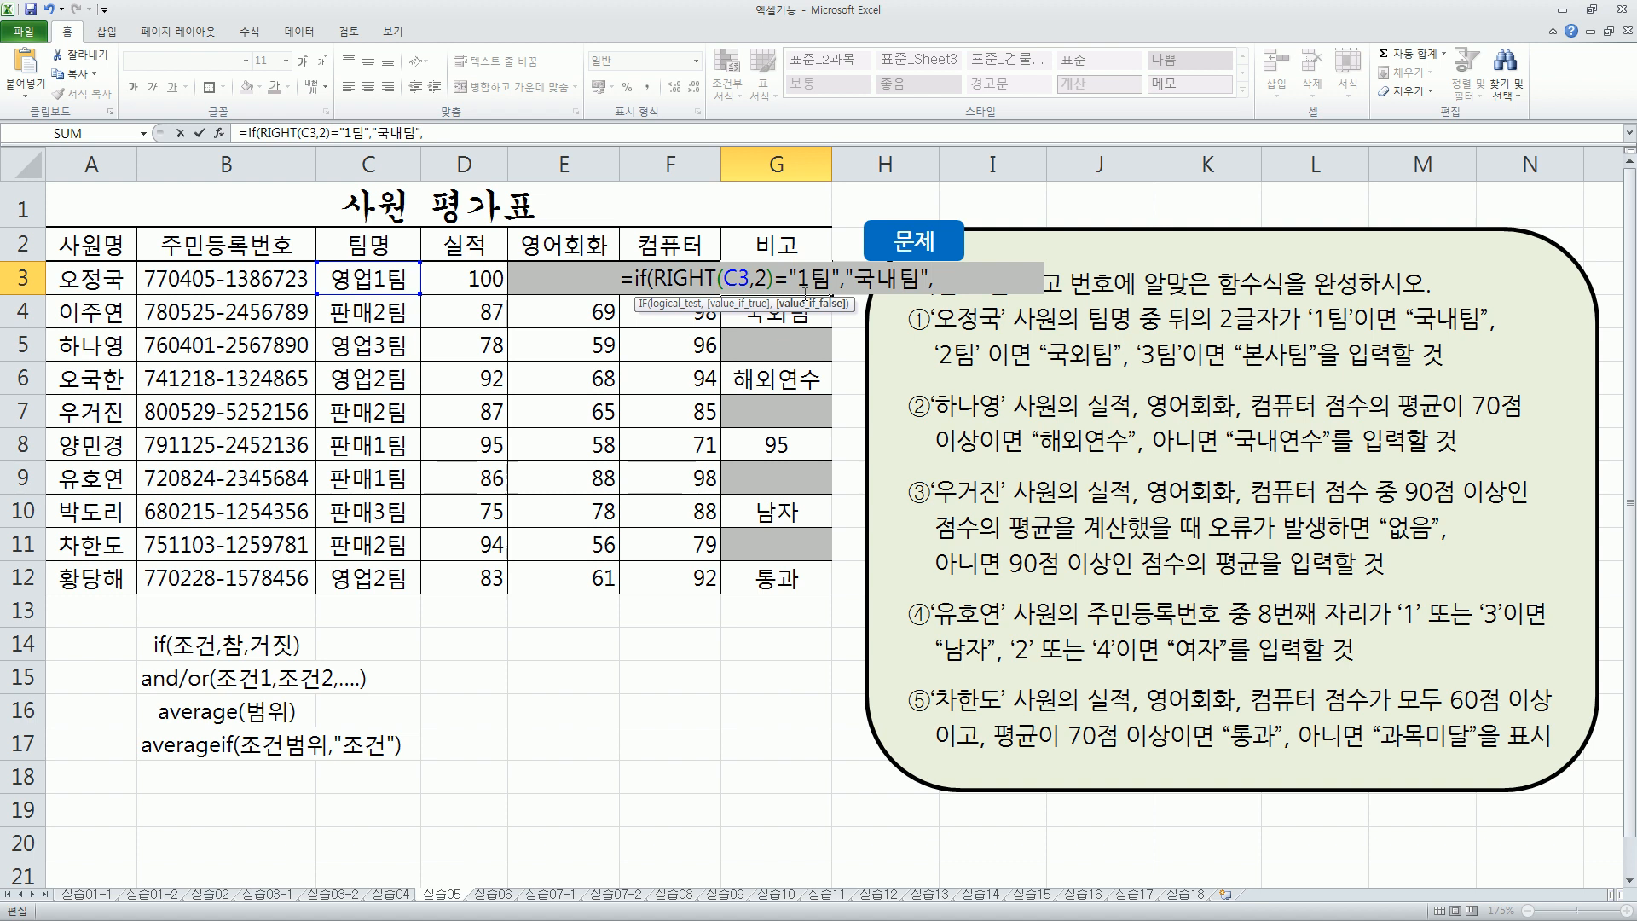
# Copy RIGHT(C3,2) within the G3 formula and nest a second IF as its false argument, testing that expression for "2팀".
pyautogui.press('Left')
pyautogui.click(806, 290)
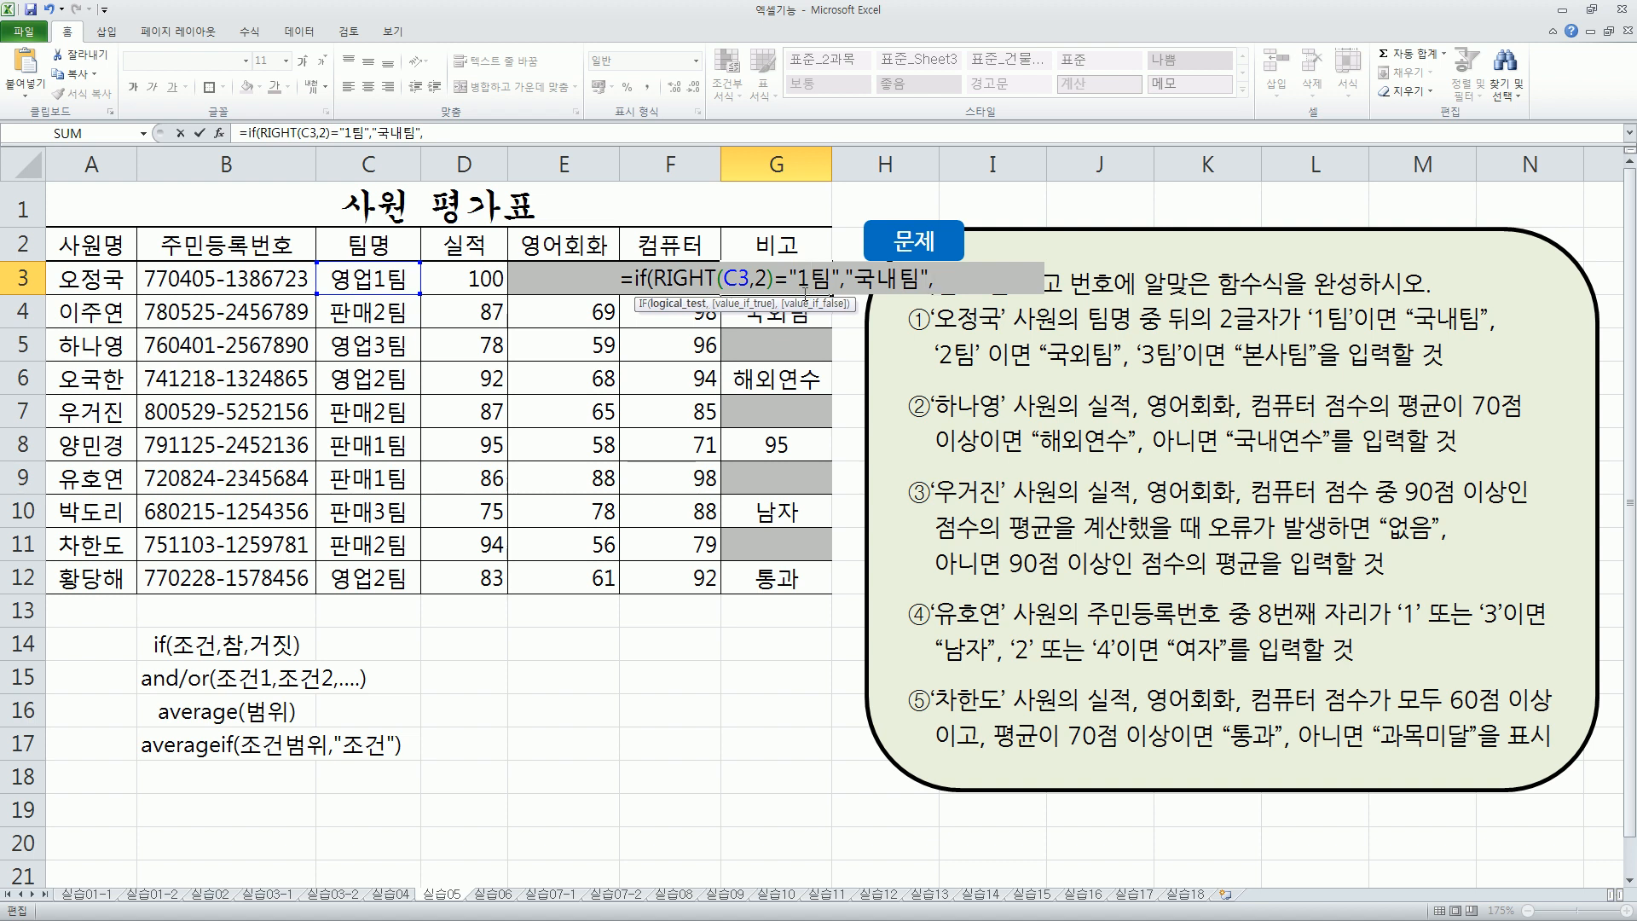
pyautogui.moveTo(654, 279); pyautogui.dragTo(788, 279)
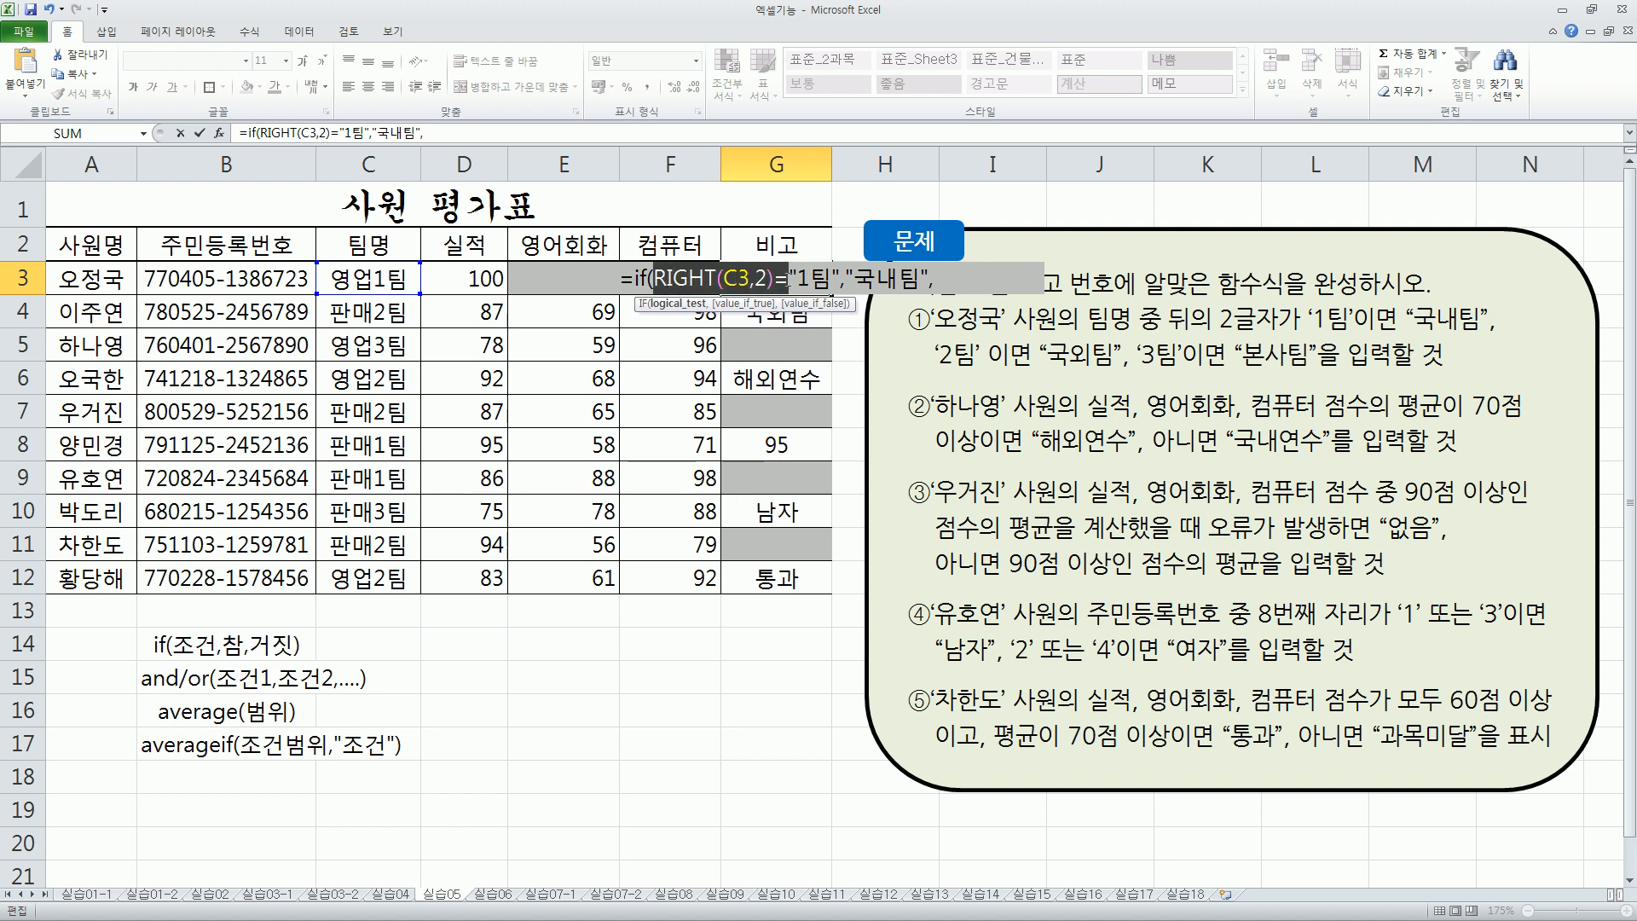
pyautogui.moveTo(790, 279); pyautogui.dragTo(775, 279)
pyautogui.hotkey('ctrl', 'c')
pyautogui.click(932, 277)
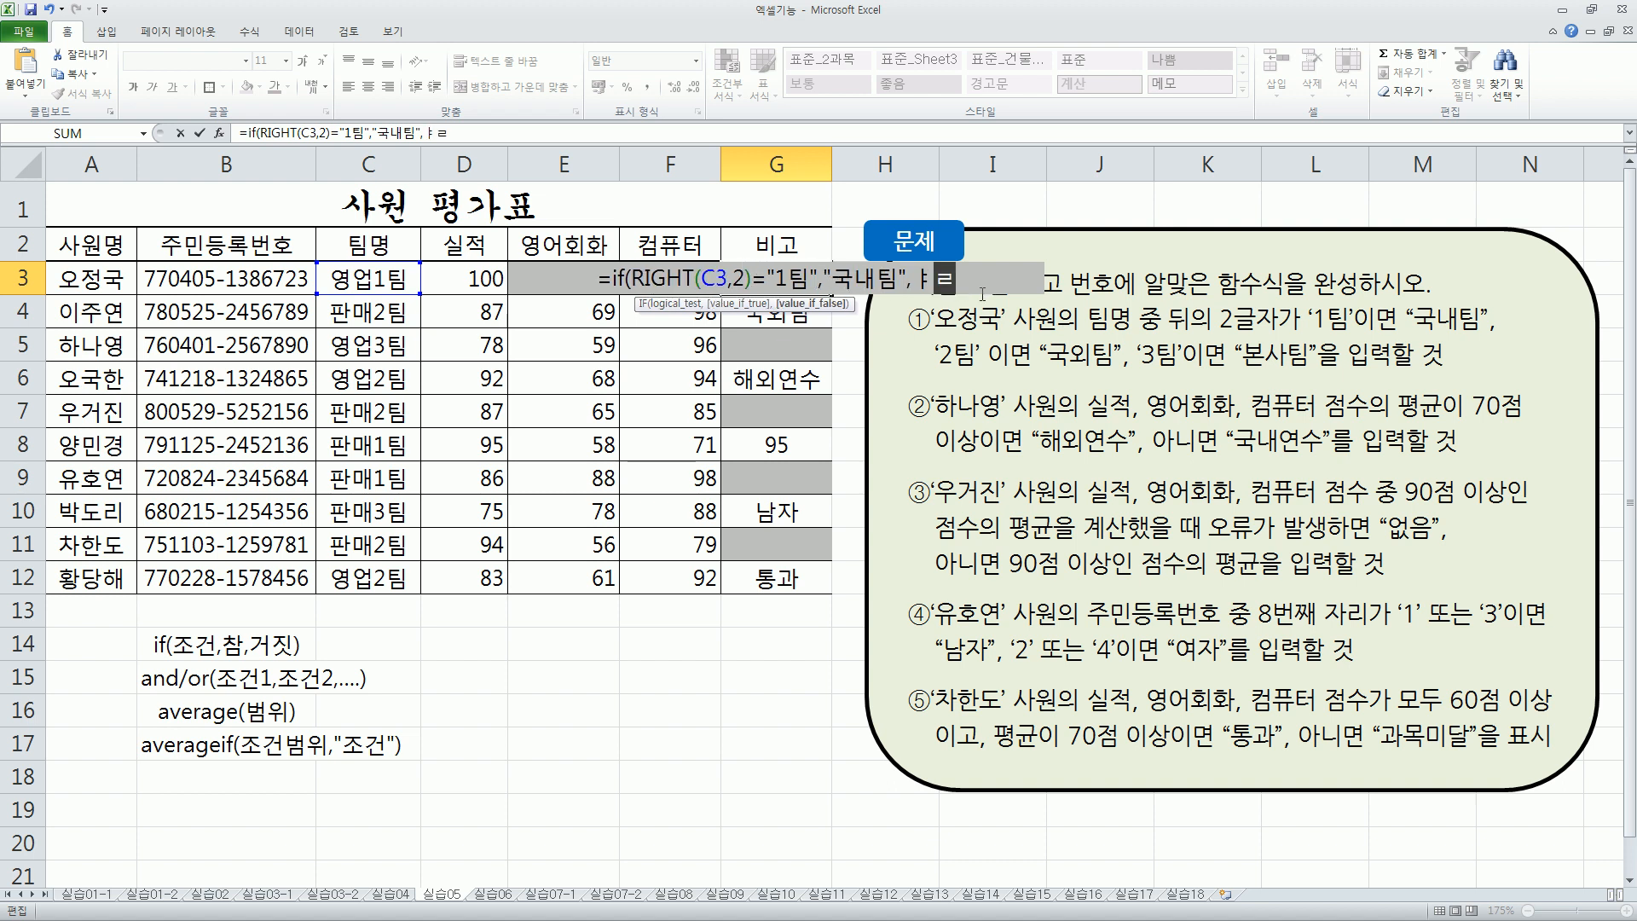
pyautogui.write('if(')
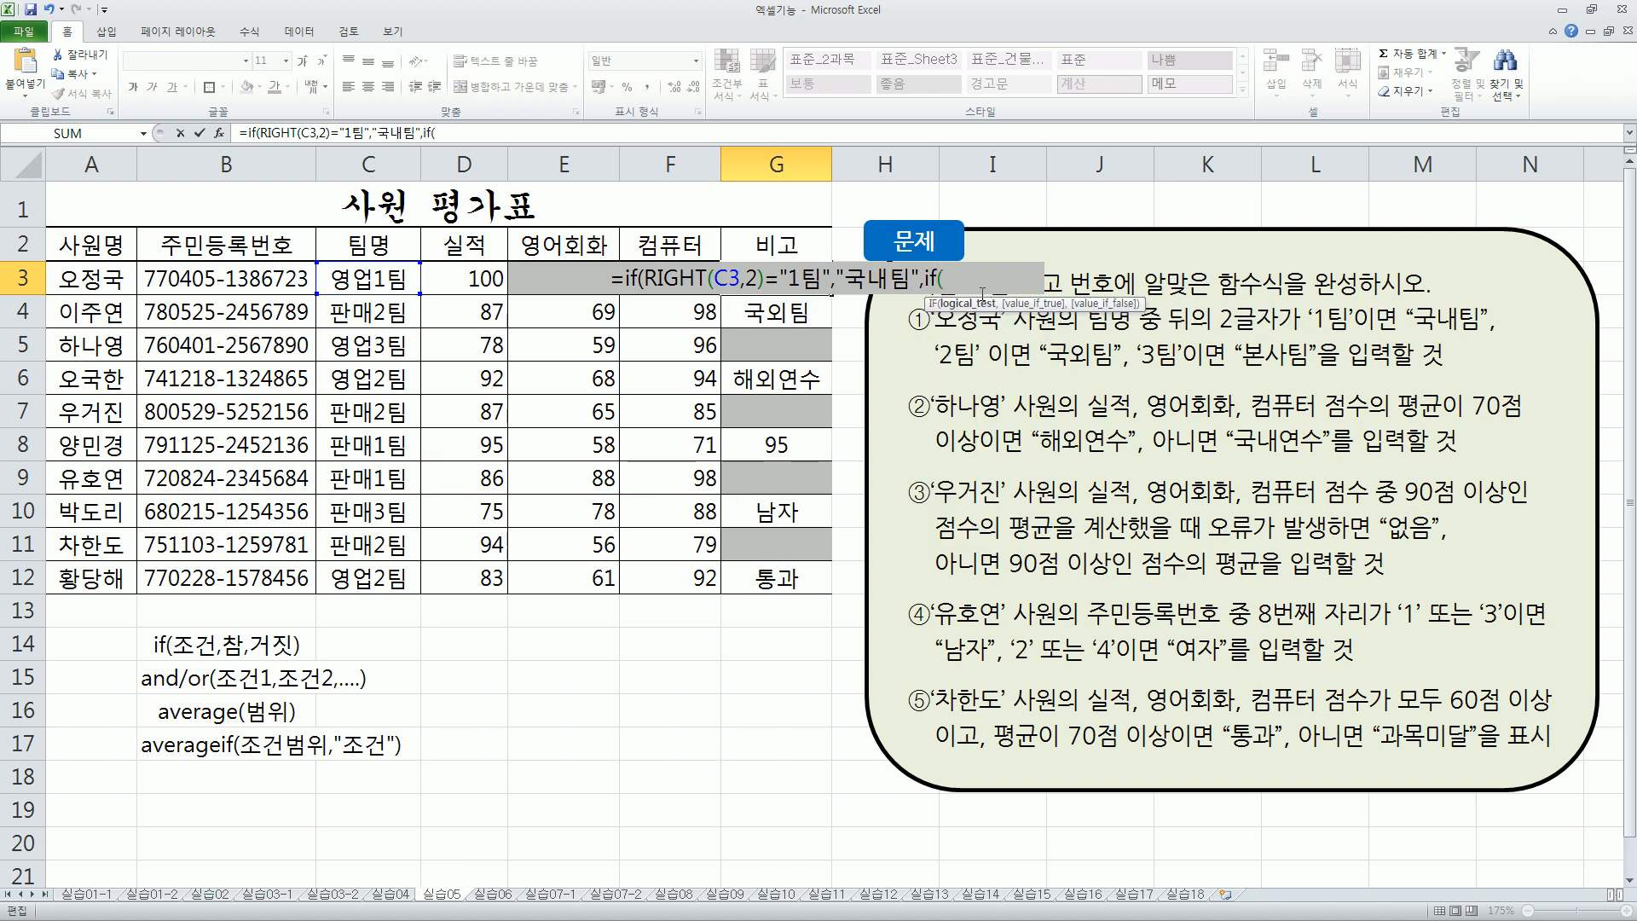
pyautogui.hotkey('ctrl', 'v')
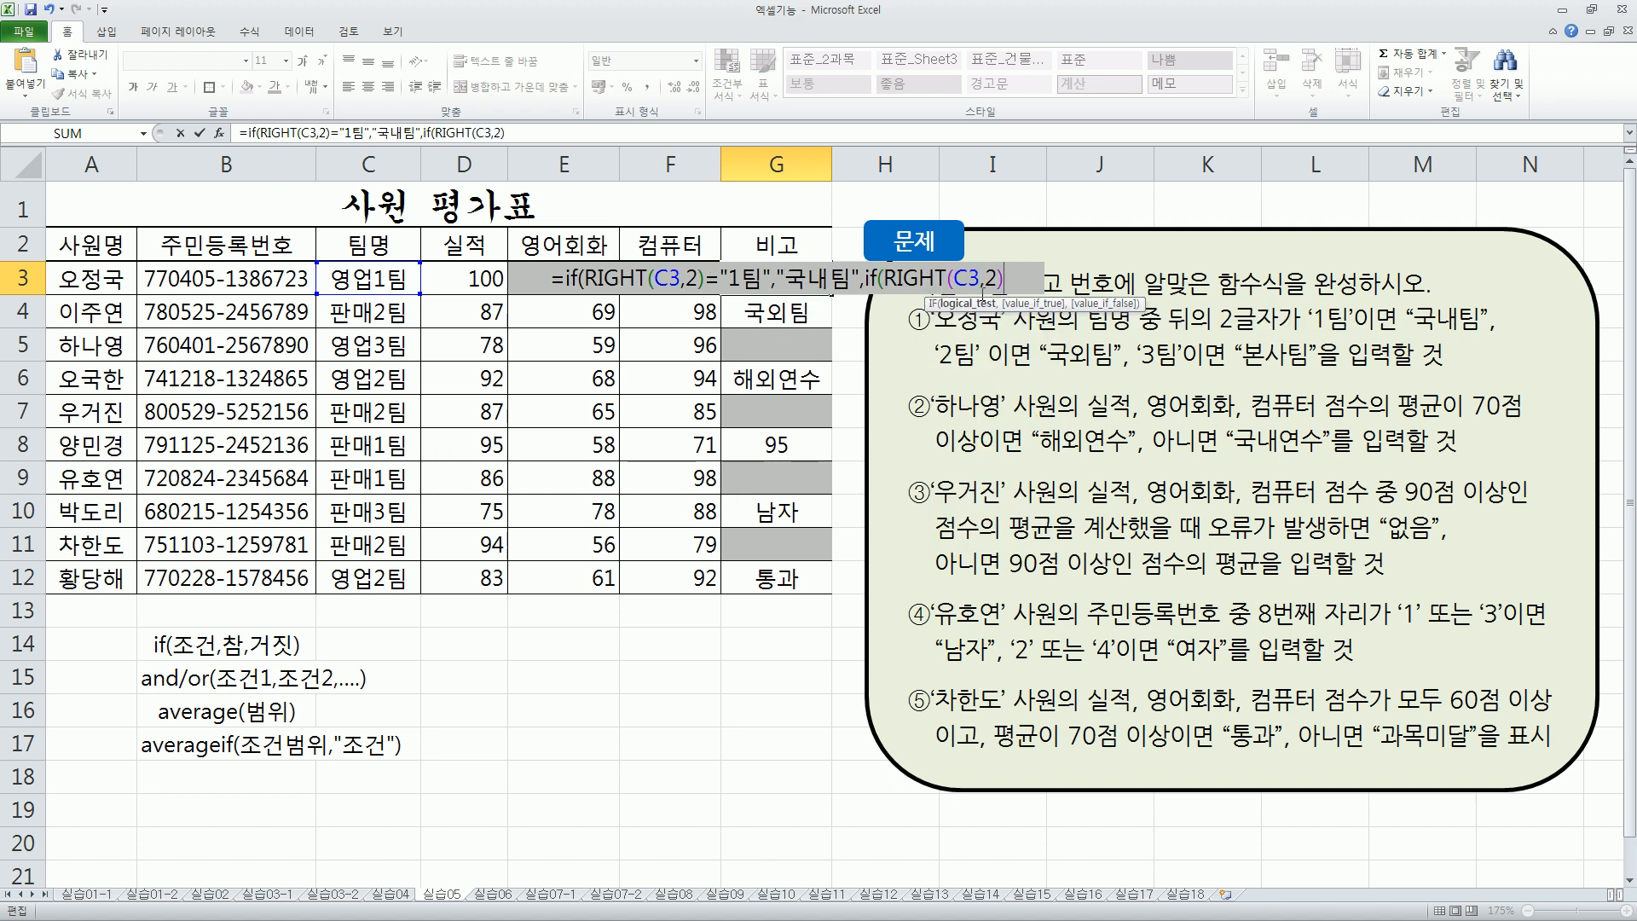
pyautogui.write('="2')
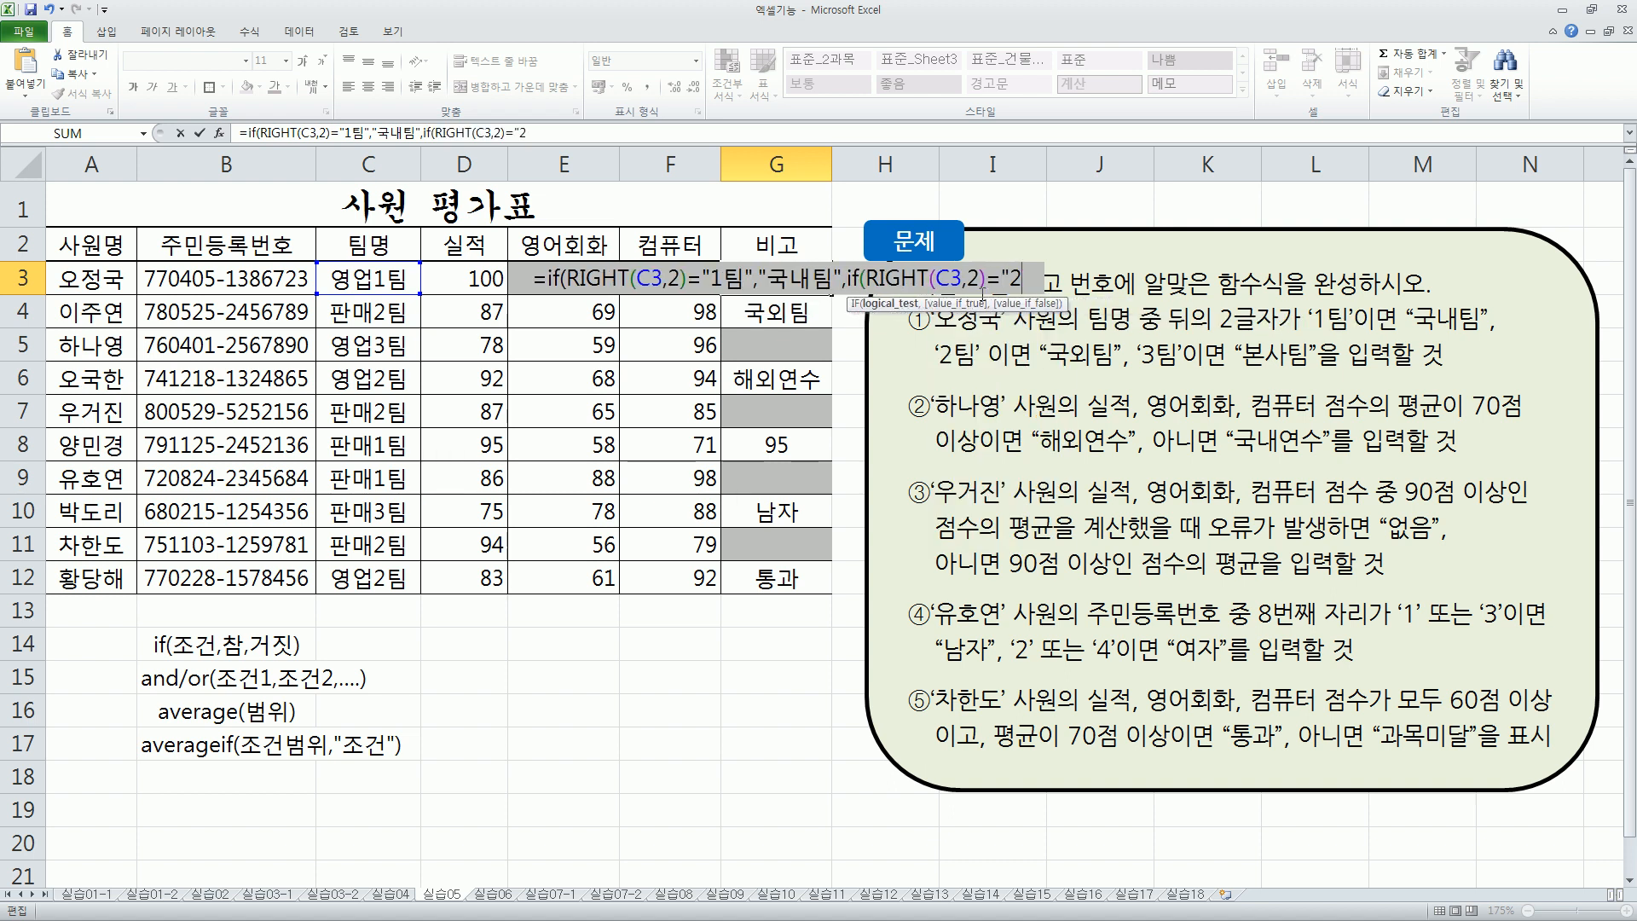
pyautogui.write('팀"')
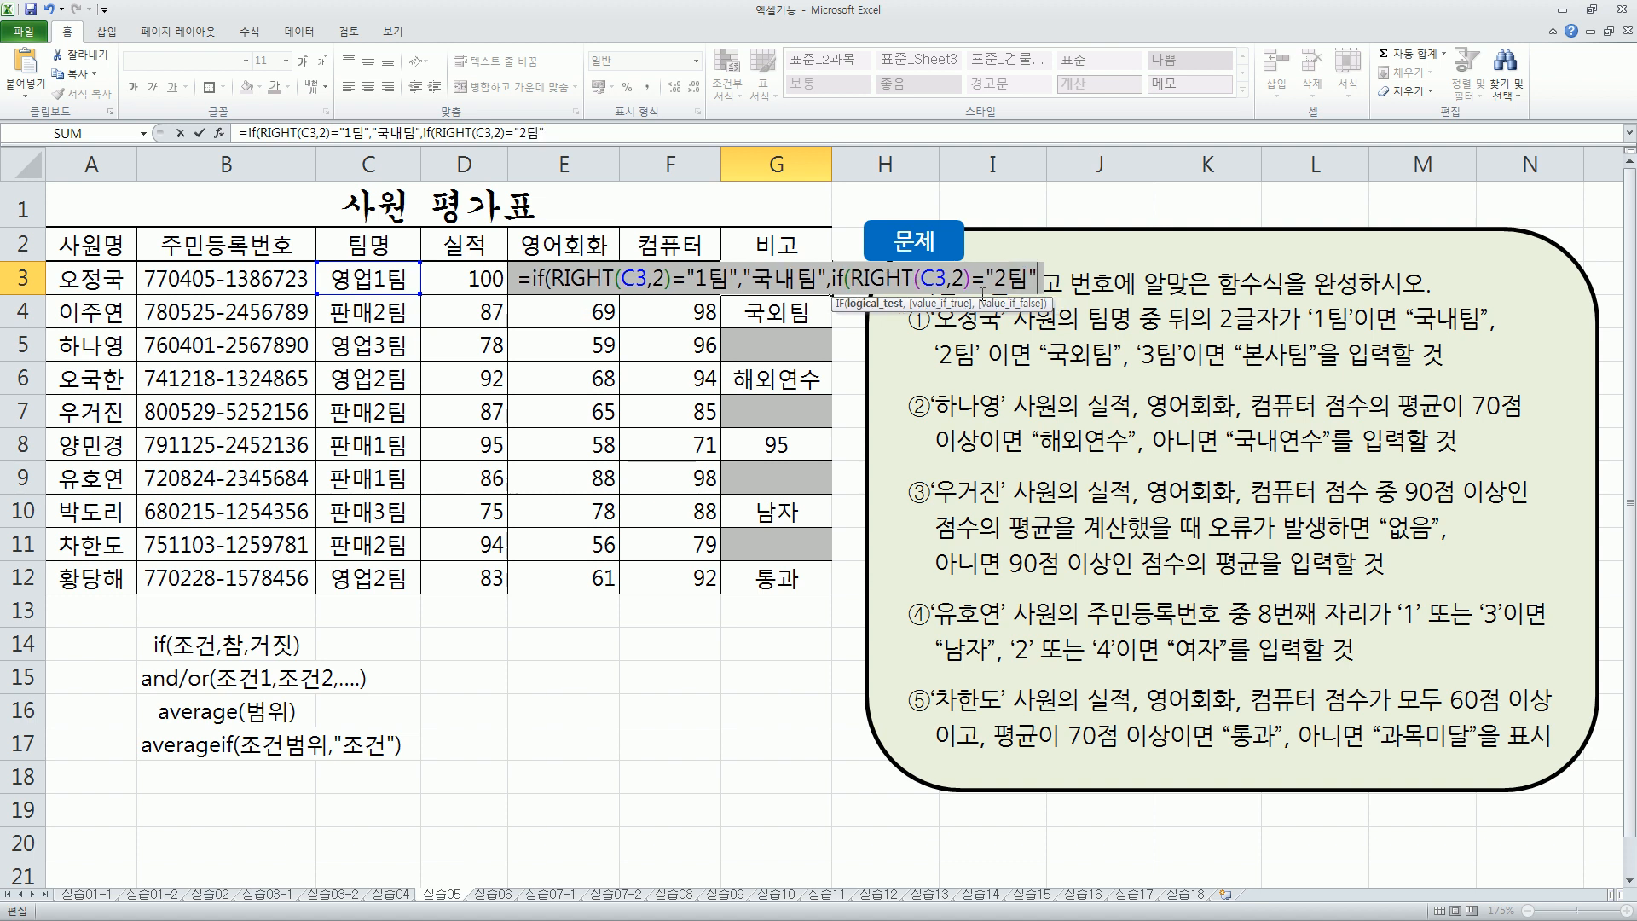
# Complete the nested IF in G3 with "국외팀" when true and "본사팀" when false, closing both IF functions.
pyautogui.write(',"')
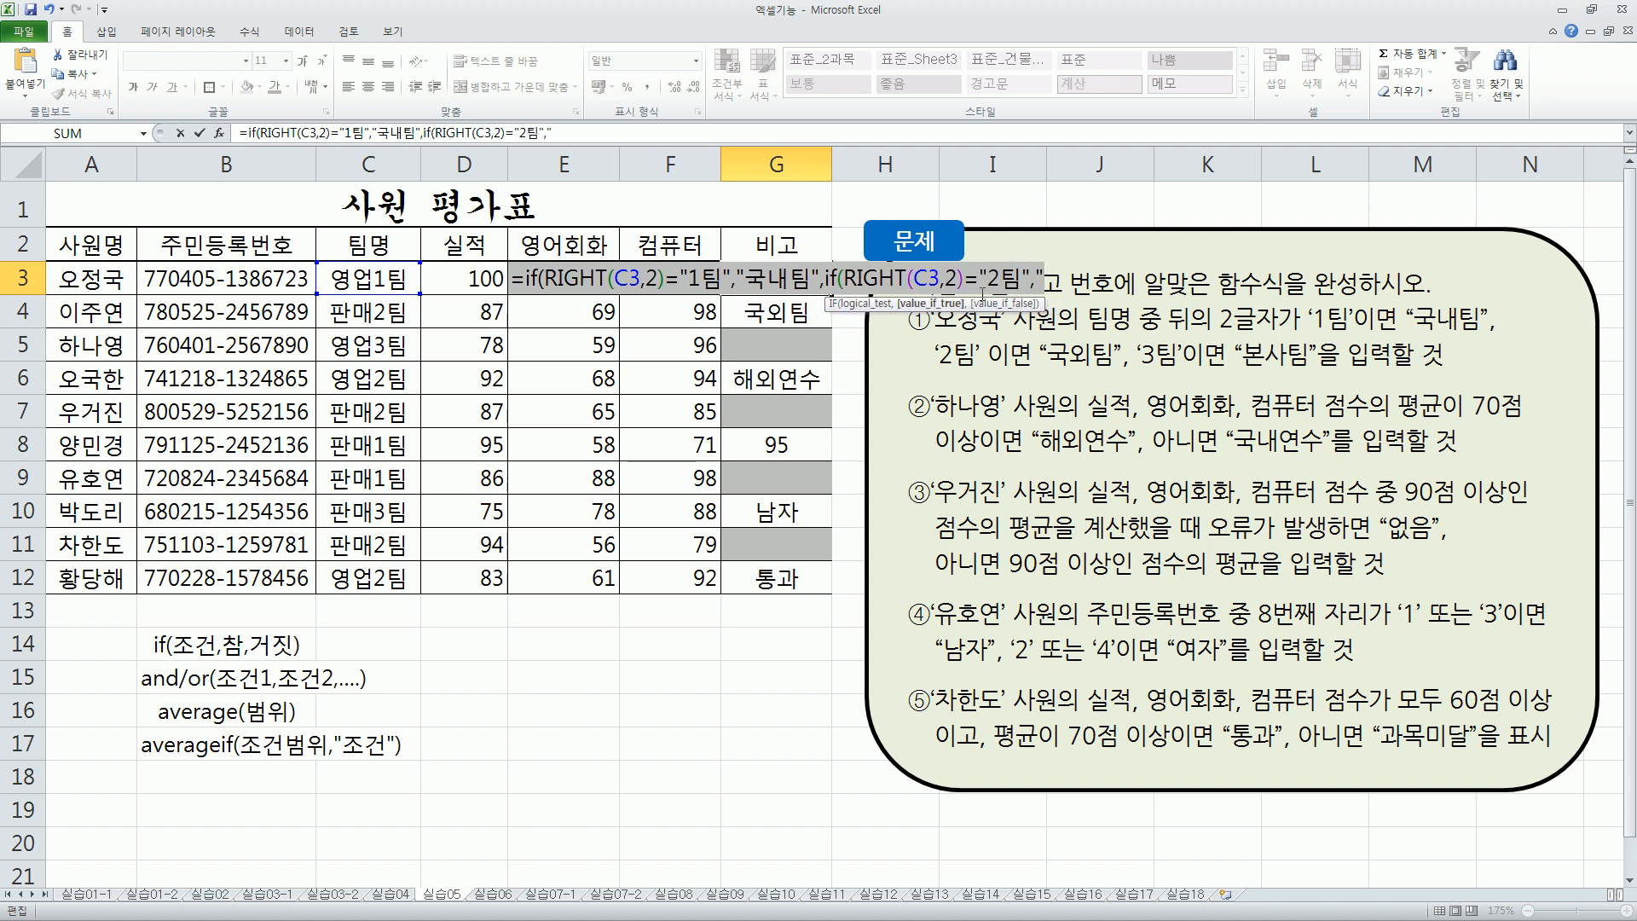
pyautogui.write('국외팀",')
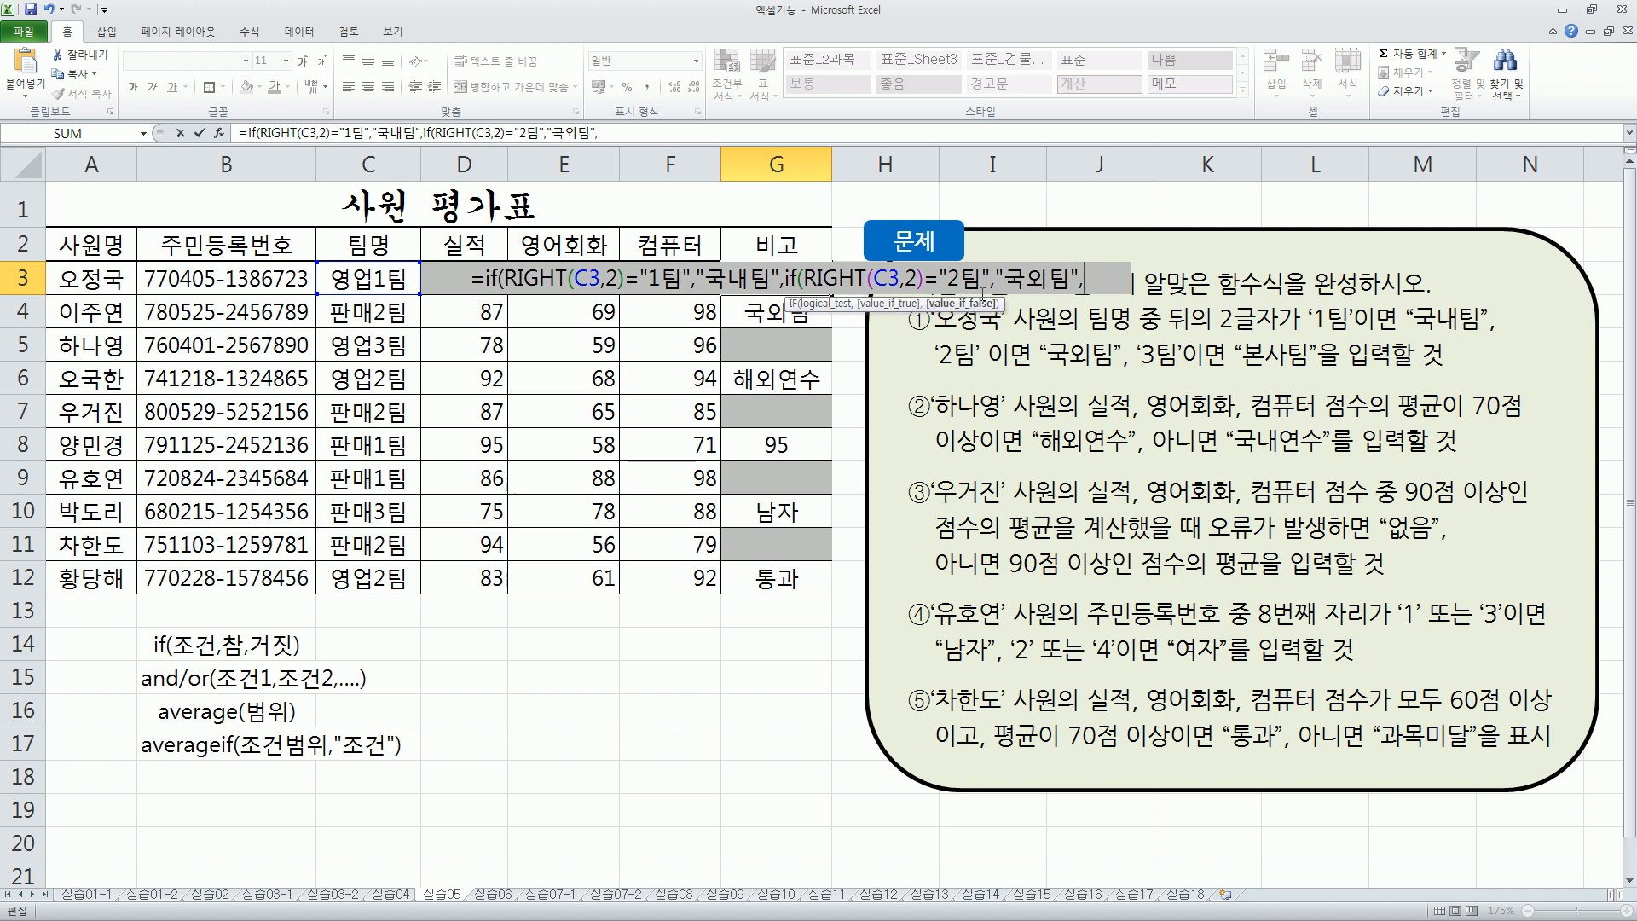
pyautogui.write('"본사')
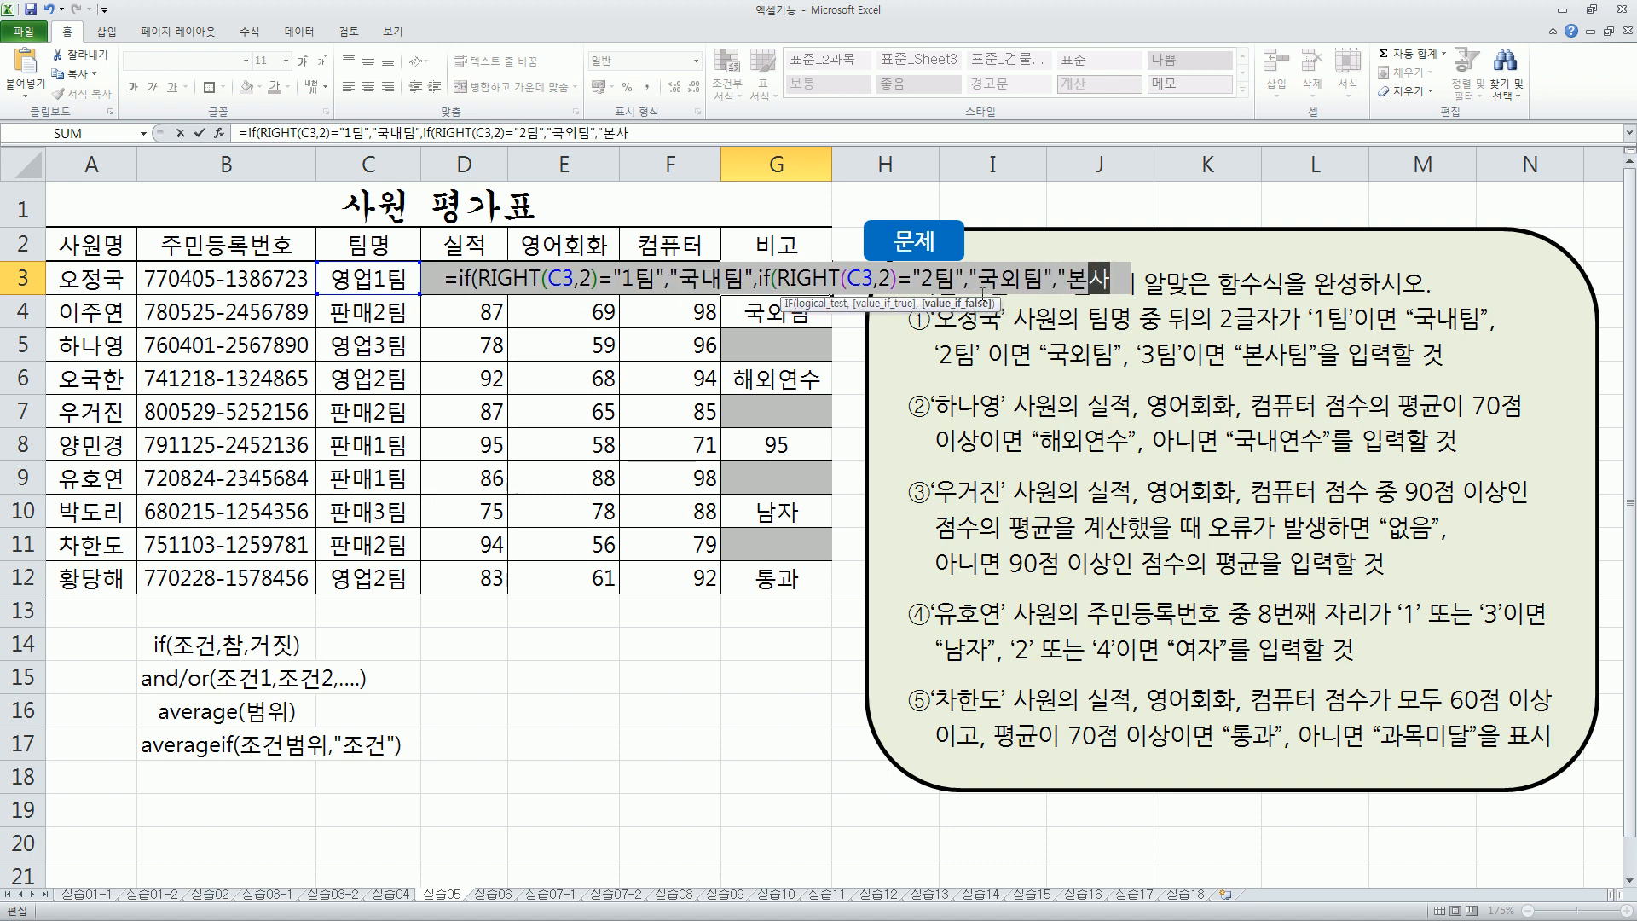
pyautogui.write('티ㅁ"')
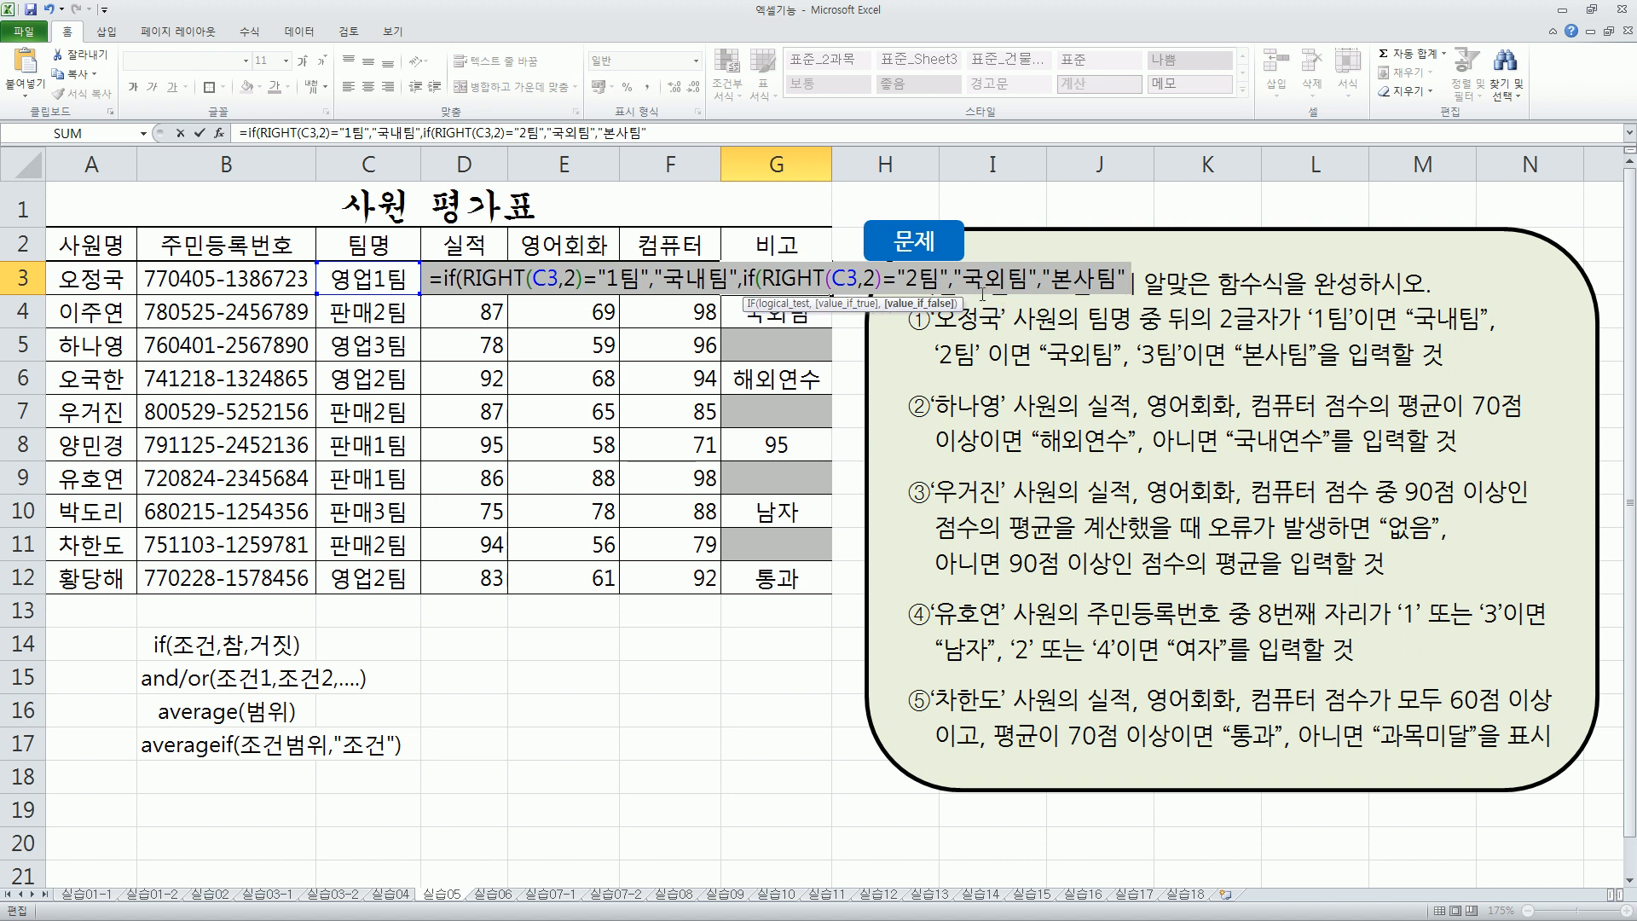
pyautogui.write('))')
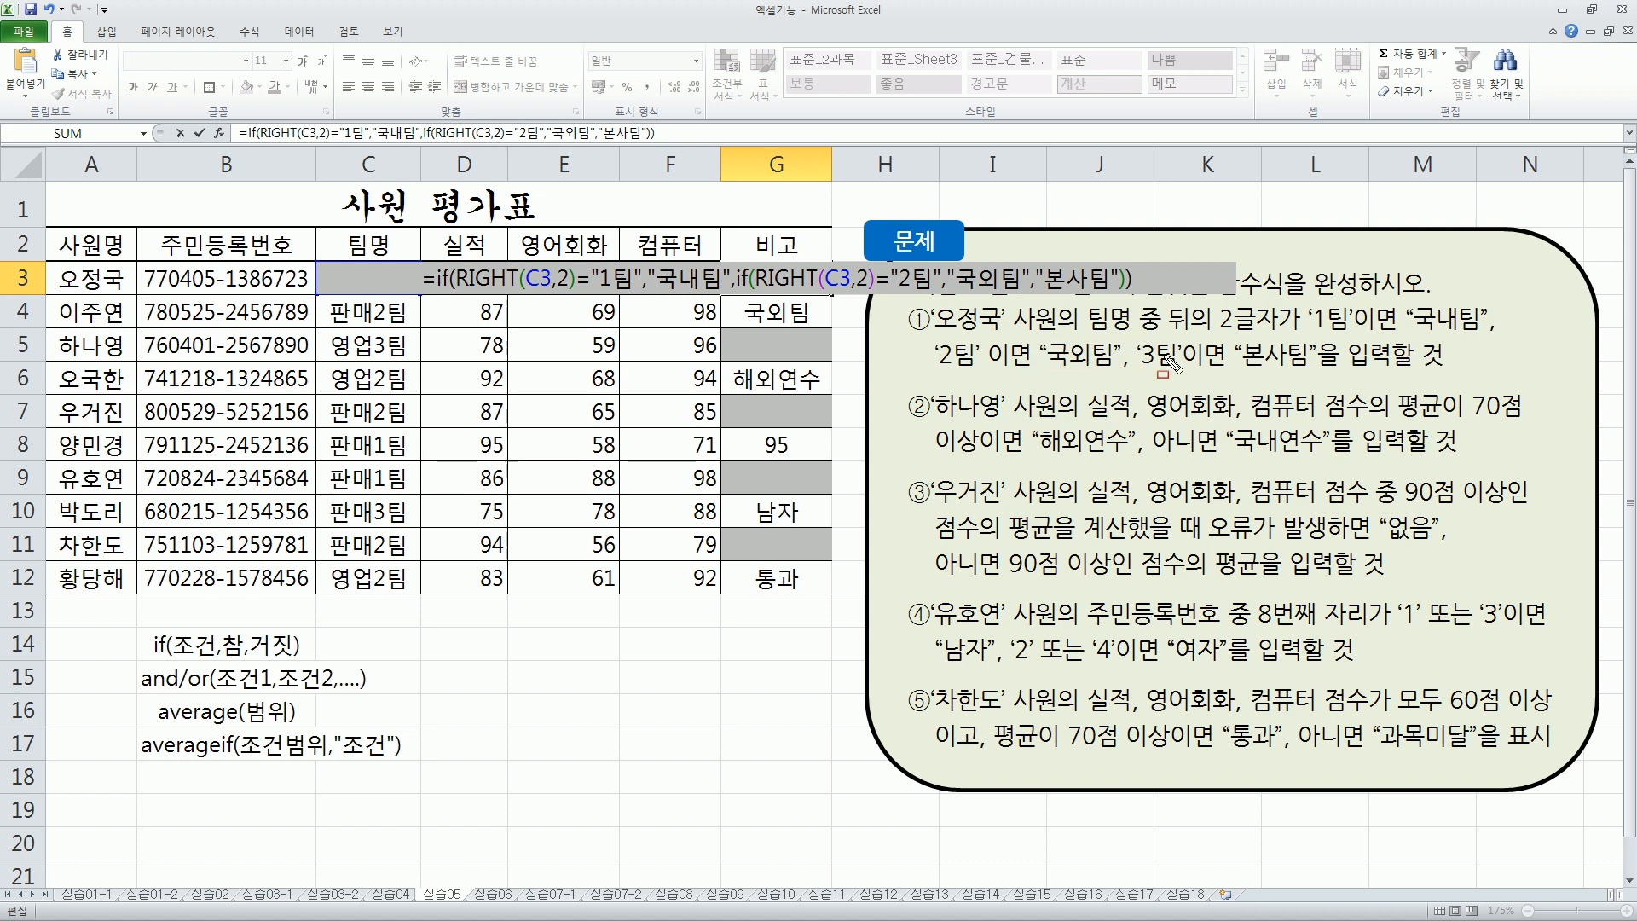
pyautogui.moveTo(1415, 332); pyautogui.dragTo(1465, 331)
pyautogui.moveTo(1049, 372); pyautogui.dragTo(1111, 372)
pyautogui.moveTo(1246, 371); pyautogui.dragTo(1305, 372)
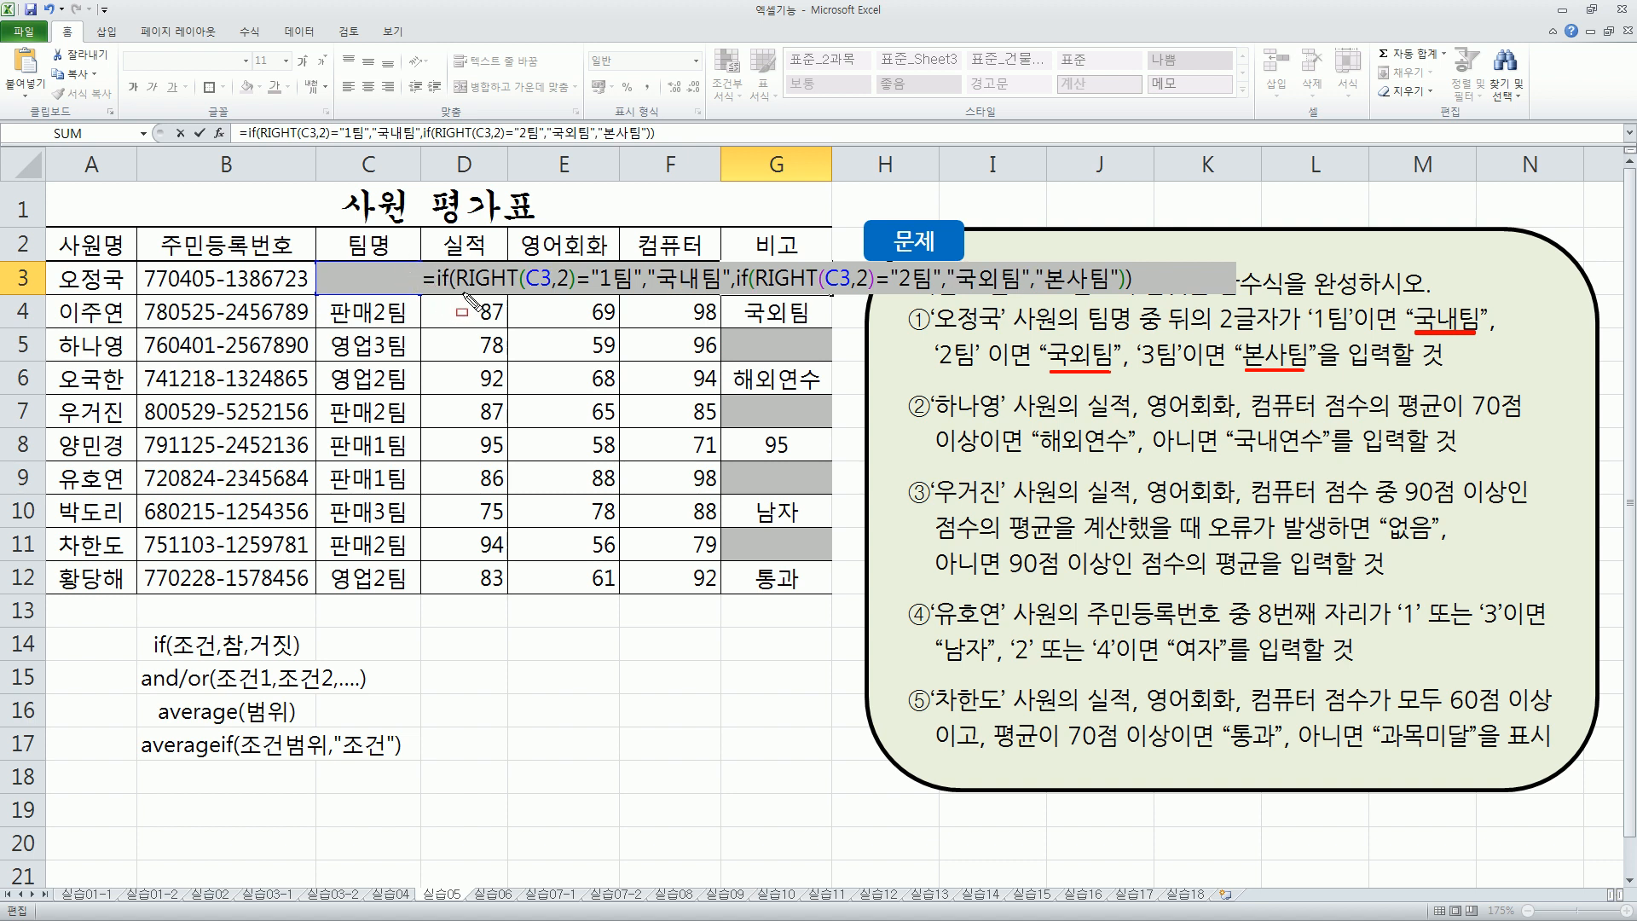
pyautogui.moveTo(457, 291); pyautogui.dragTo(630, 291)
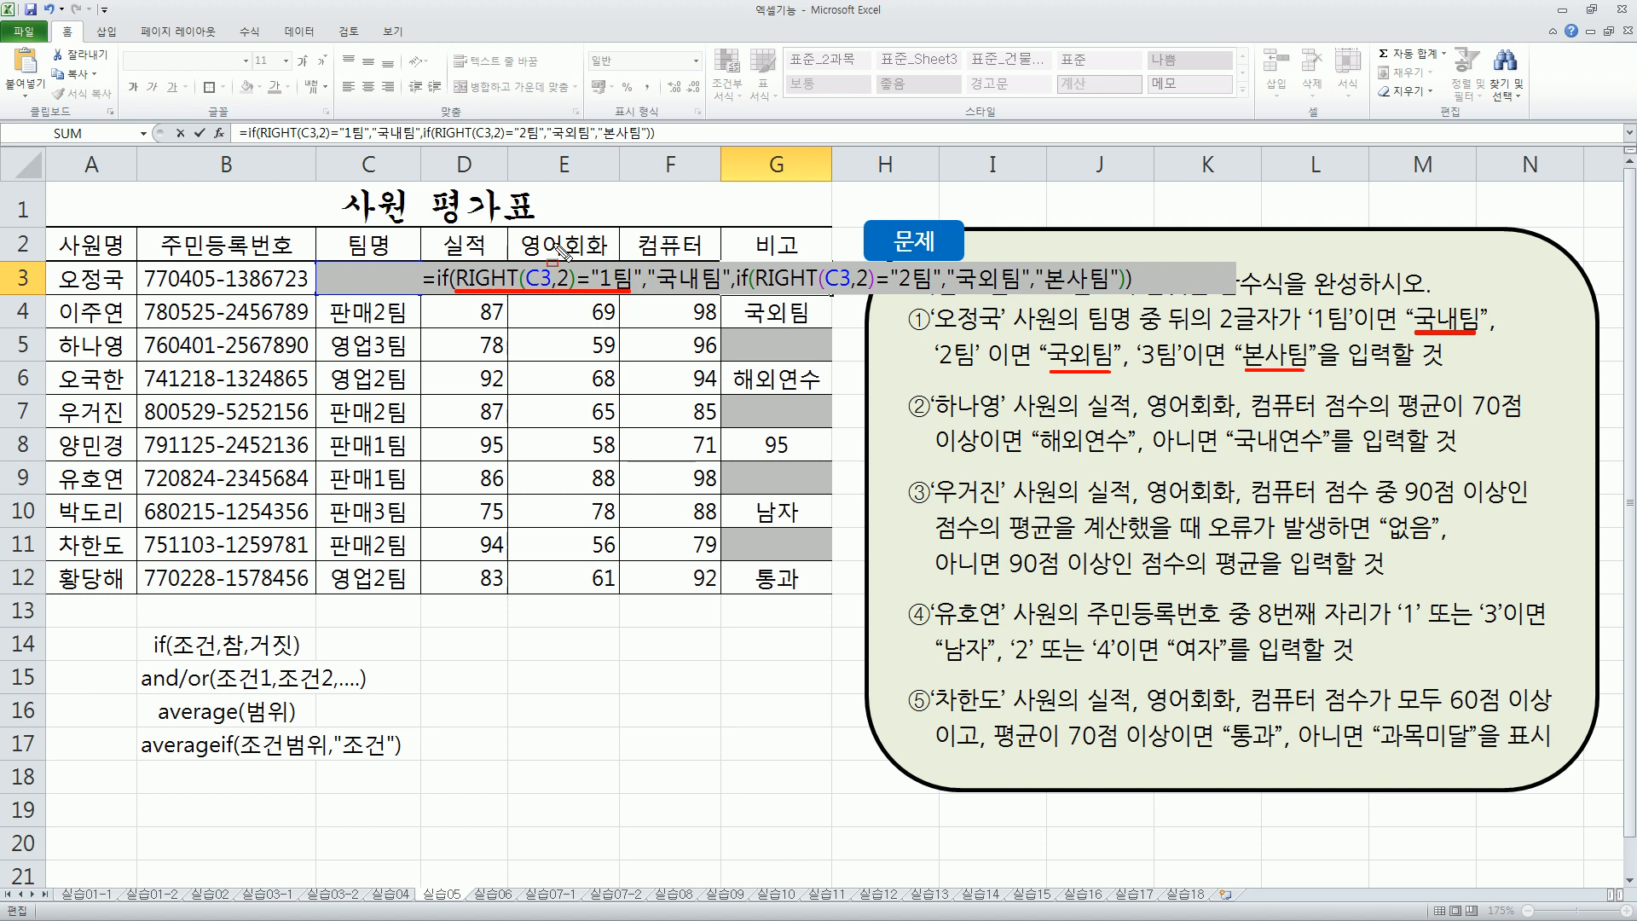
pyautogui.moveTo(644, 252)
pyautogui.mouseDown()
pyautogui.moveTo(670, 295)
pyautogui.moveTo(733, 298)
pyautogui.mouseUp()
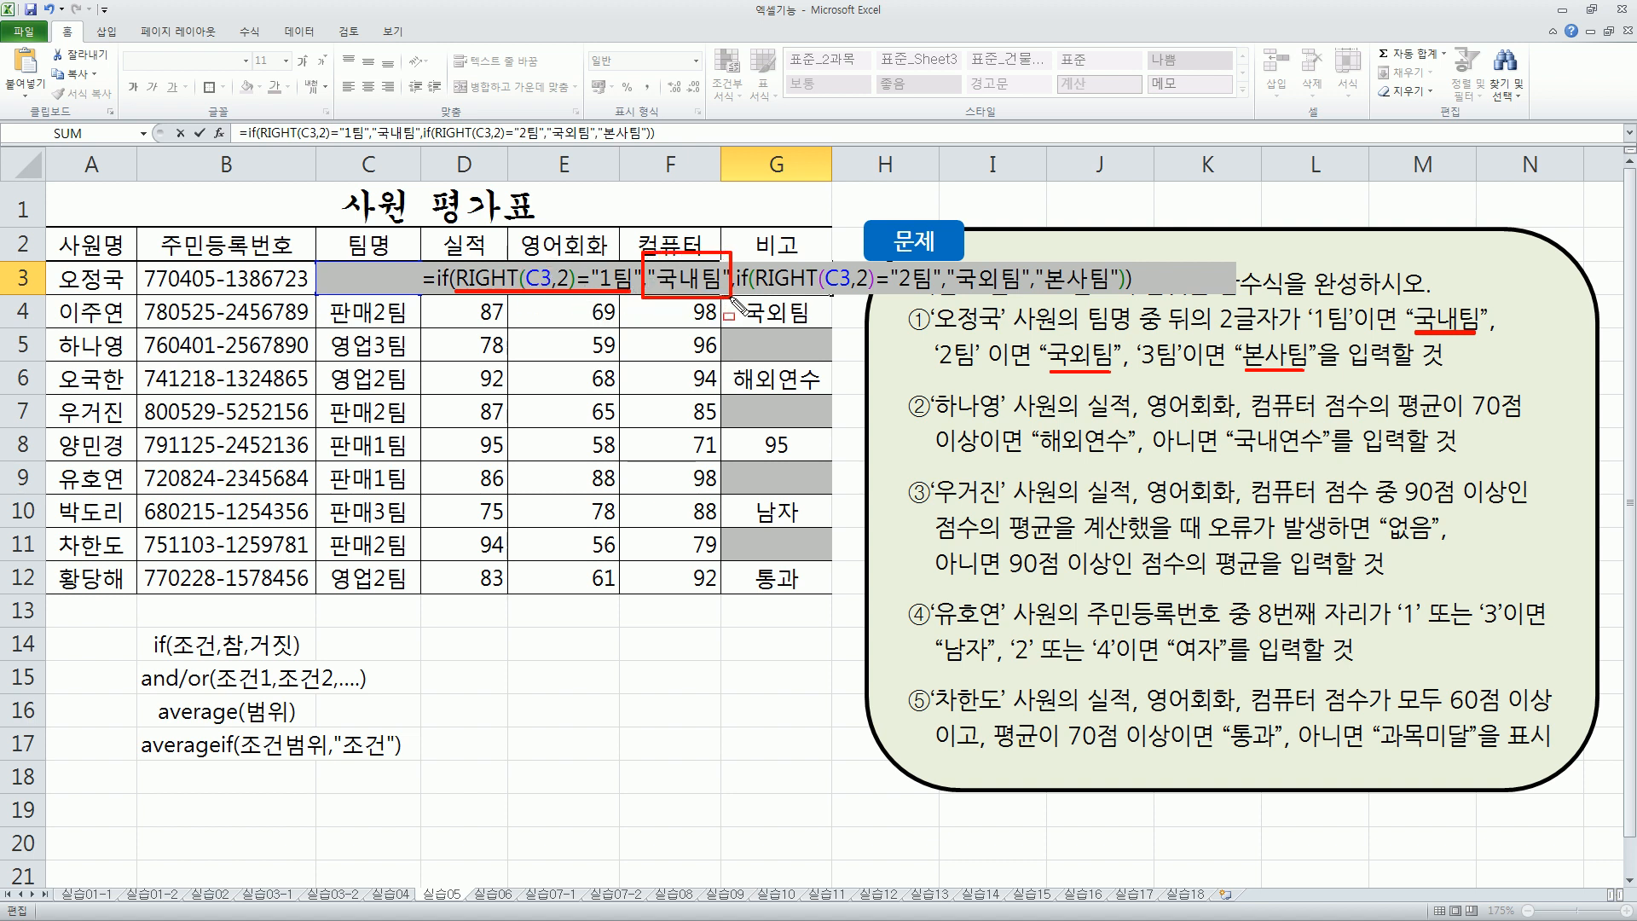
pyautogui.moveTo(737, 252)
pyautogui.mouseDown()
pyautogui.moveTo(766, 310)
pyautogui.moveTo(1142, 317)
pyautogui.mouseUp()
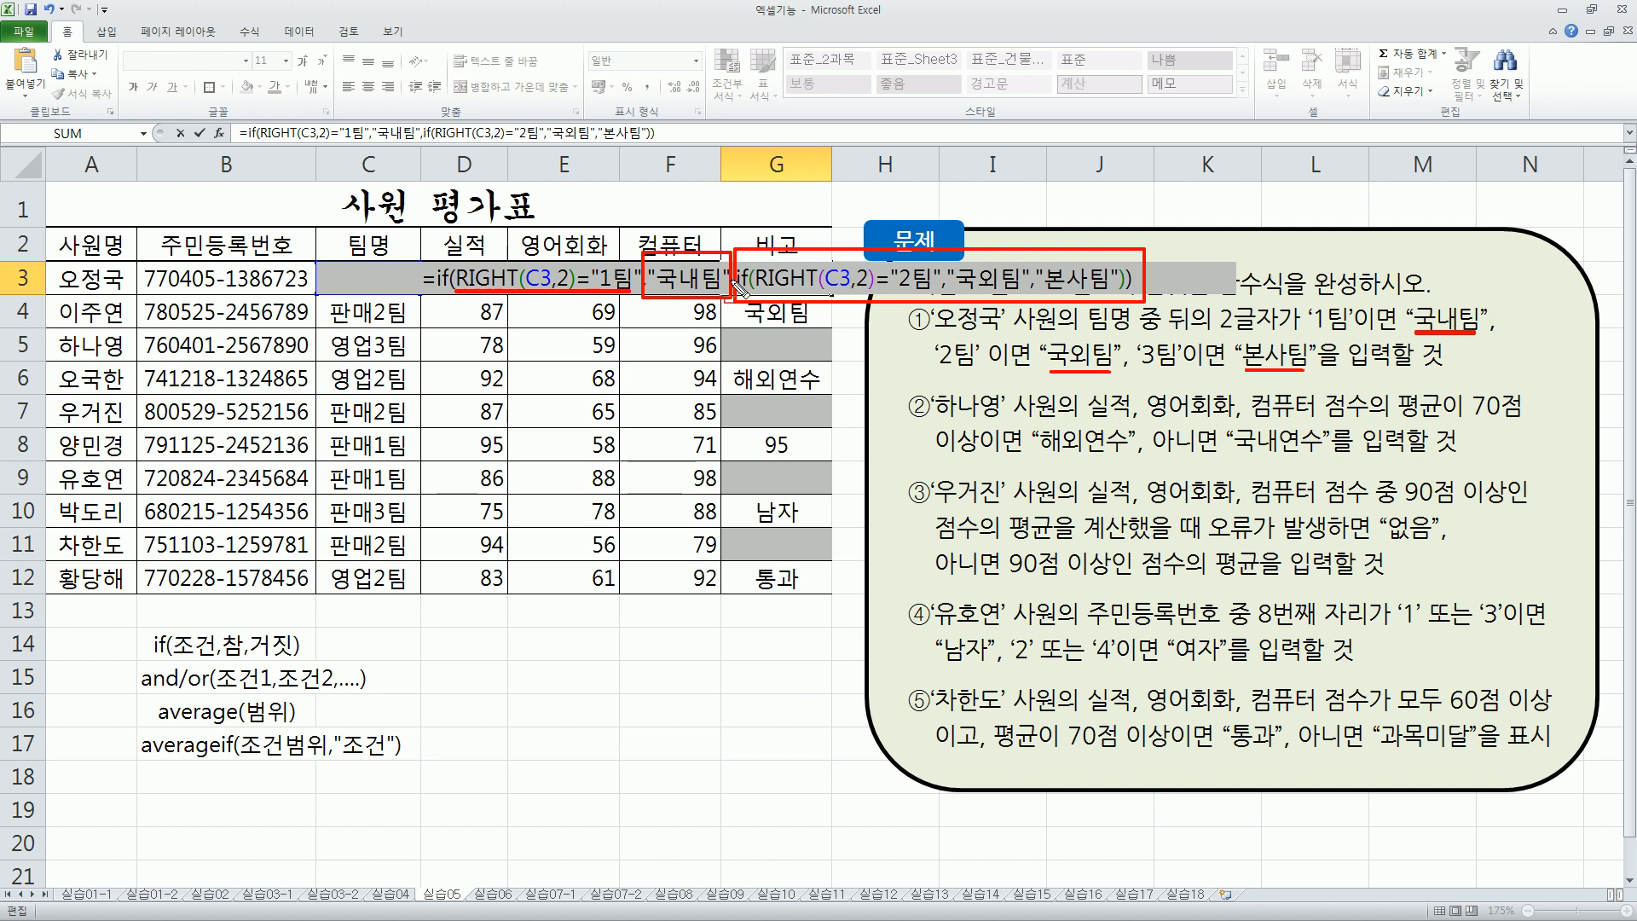
pyautogui.moveTo(424, 255); pyautogui.dragTo(449, 295)
pyautogui.moveTo(759, 260)
pyautogui.mouseDown()
pyautogui.moveTo(916, 303)
pyautogui.moveTo(1027, 300)
pyautogui.mouseUp()
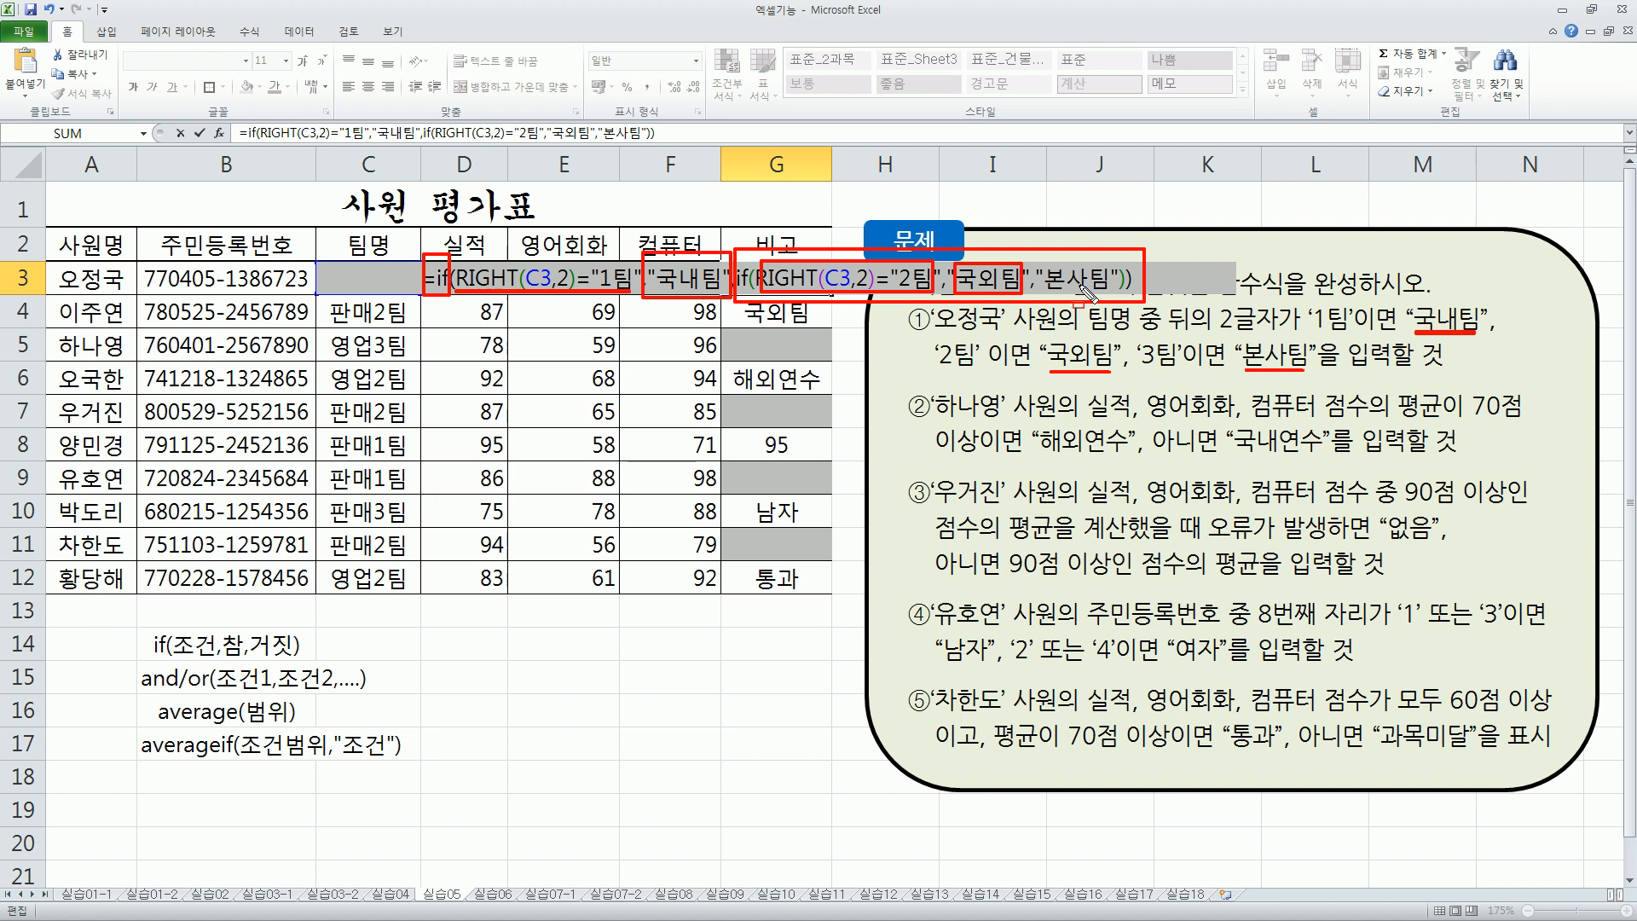
pyautogui.press('Escape')
# Commit the nested IF formula in G3 and select that cell again.
pyautogui.press('Return')
pyautogui.click(770, 278)
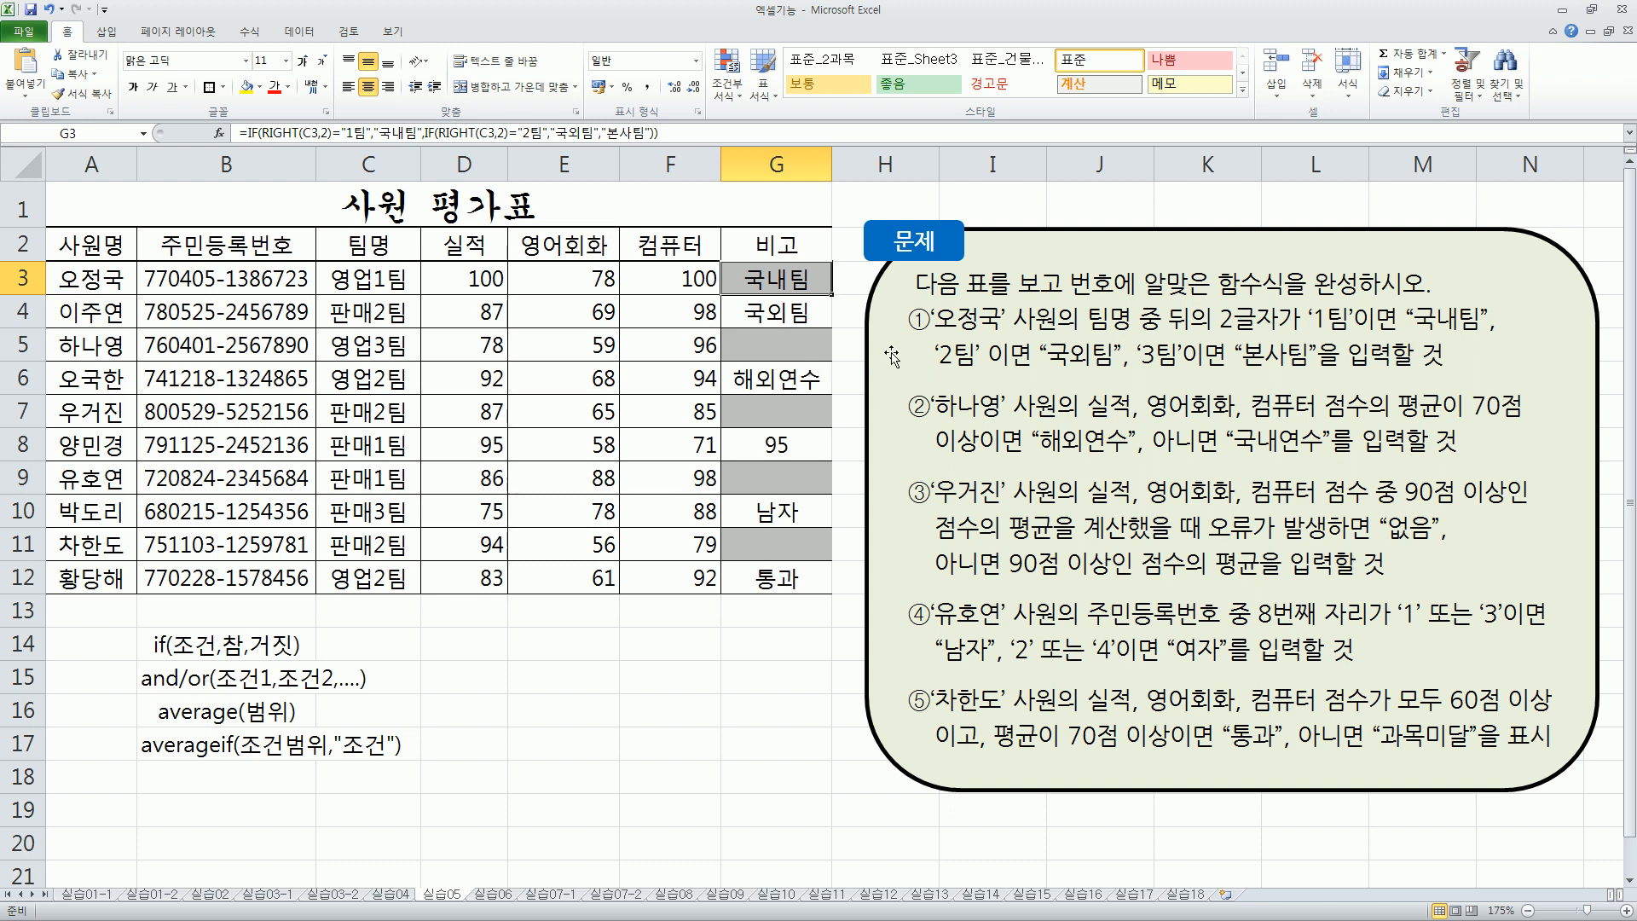
pyautogui.hotkey('ctrl', 'shift', 'd')
pyautogui.moveTo(938, 427); pyautogui.dragTo(1531, 420)
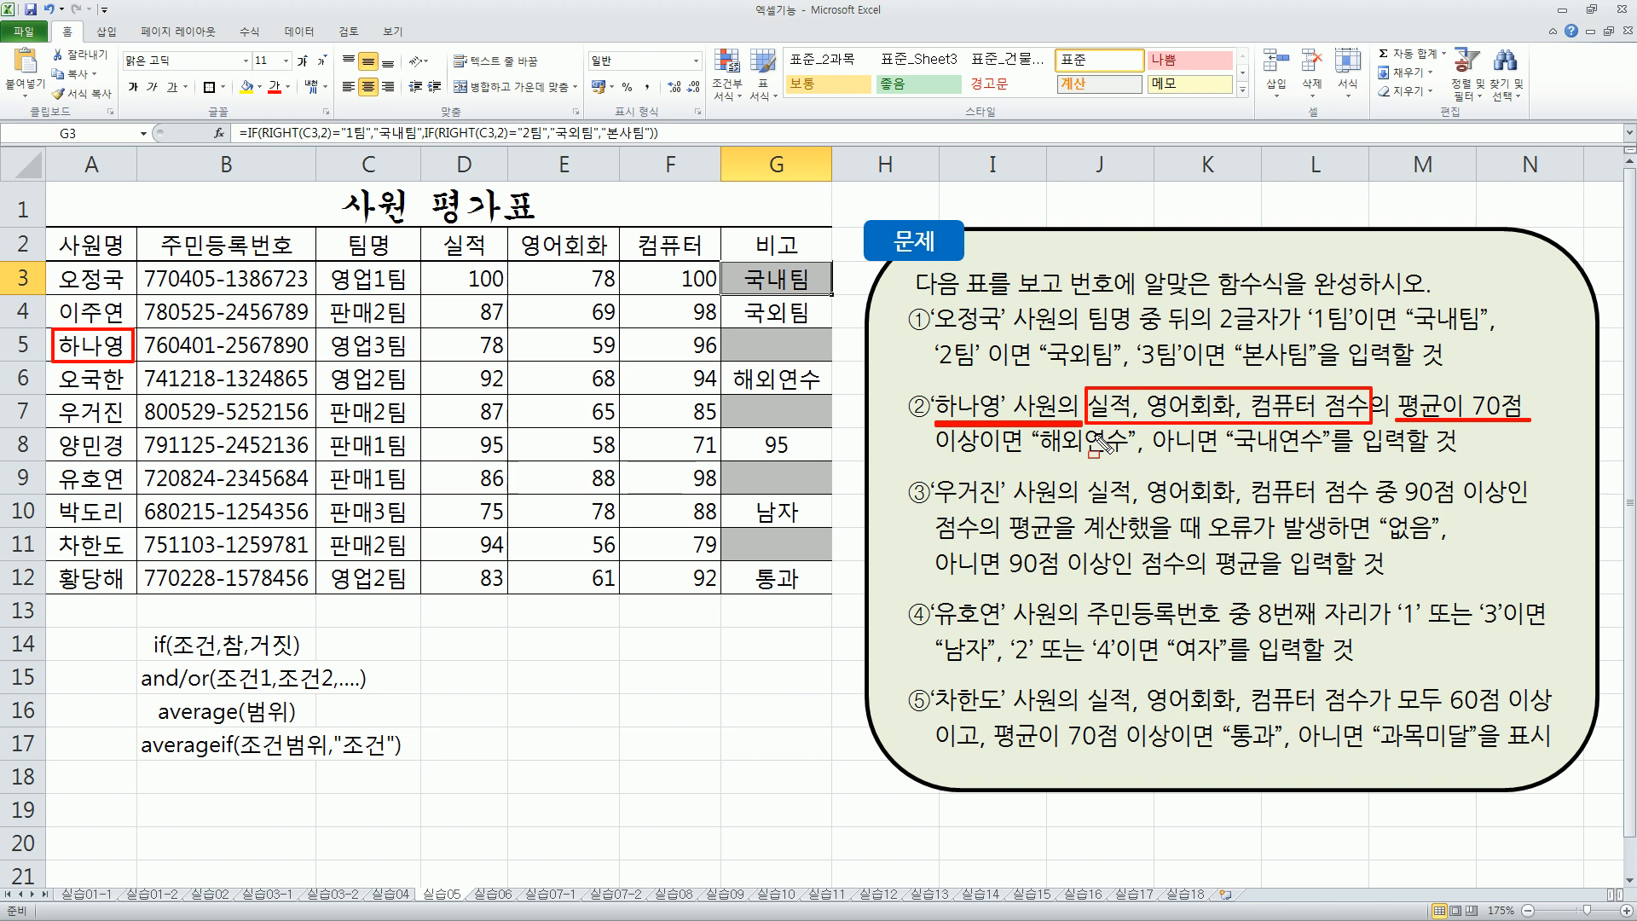
pyautogui.moveTo(936, 452); pyautogui.dragTo(1127, 457)
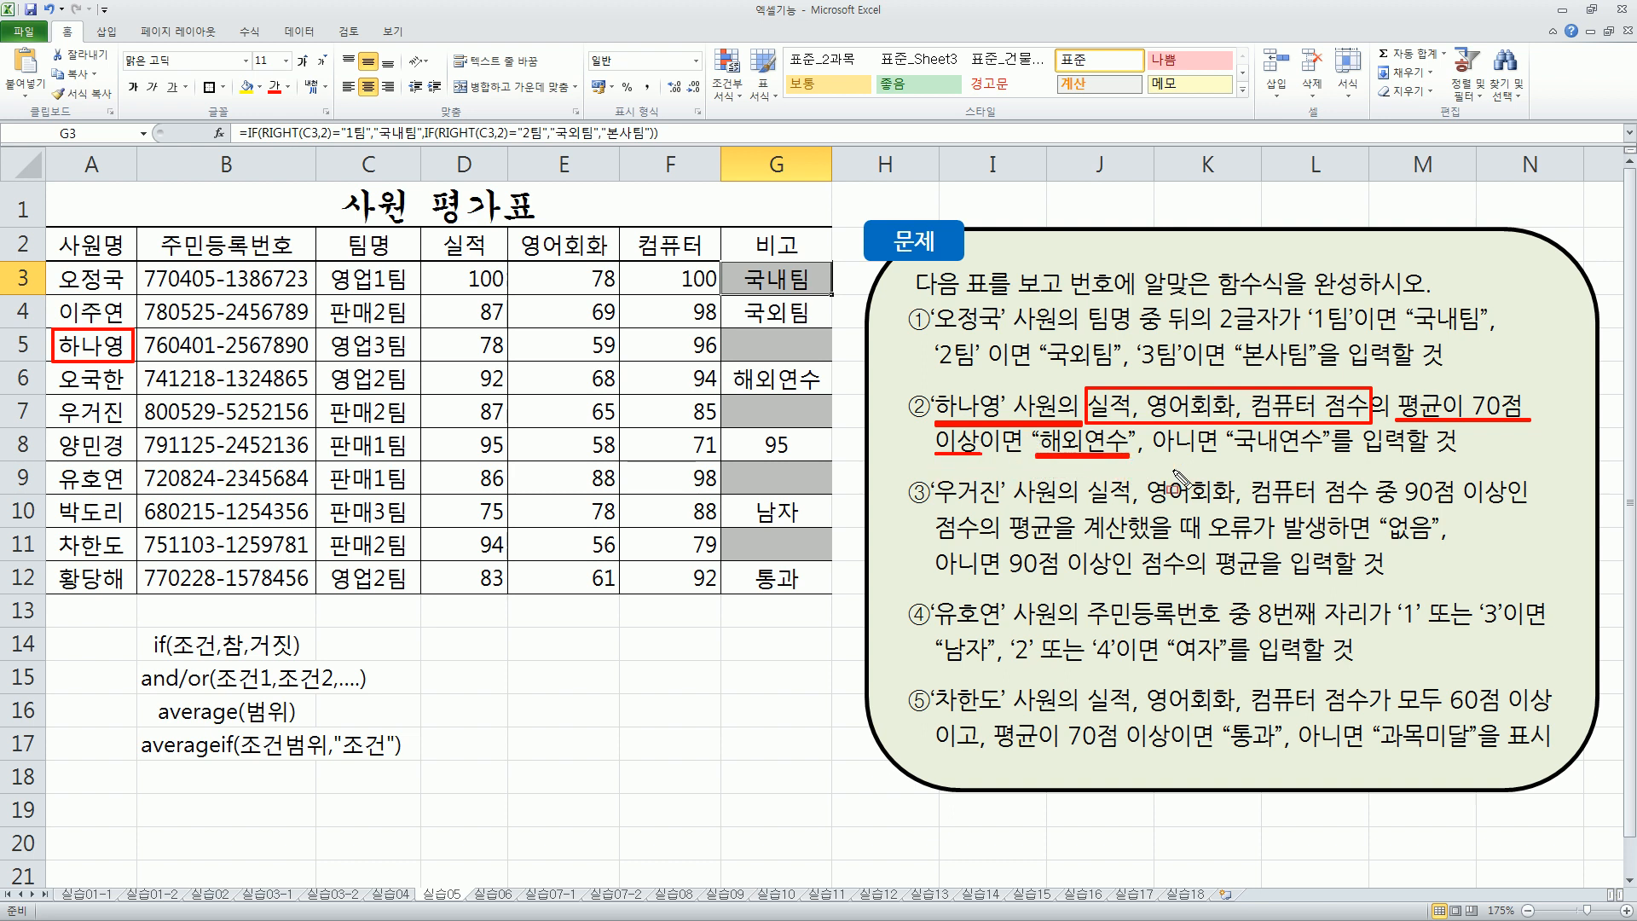
pyautogui.moveTo(1235, 457); pyautogui.dragTo(1330, 461)
pyautogui.moveTo(741, 342); pyautogui.dragTo(808, 355)
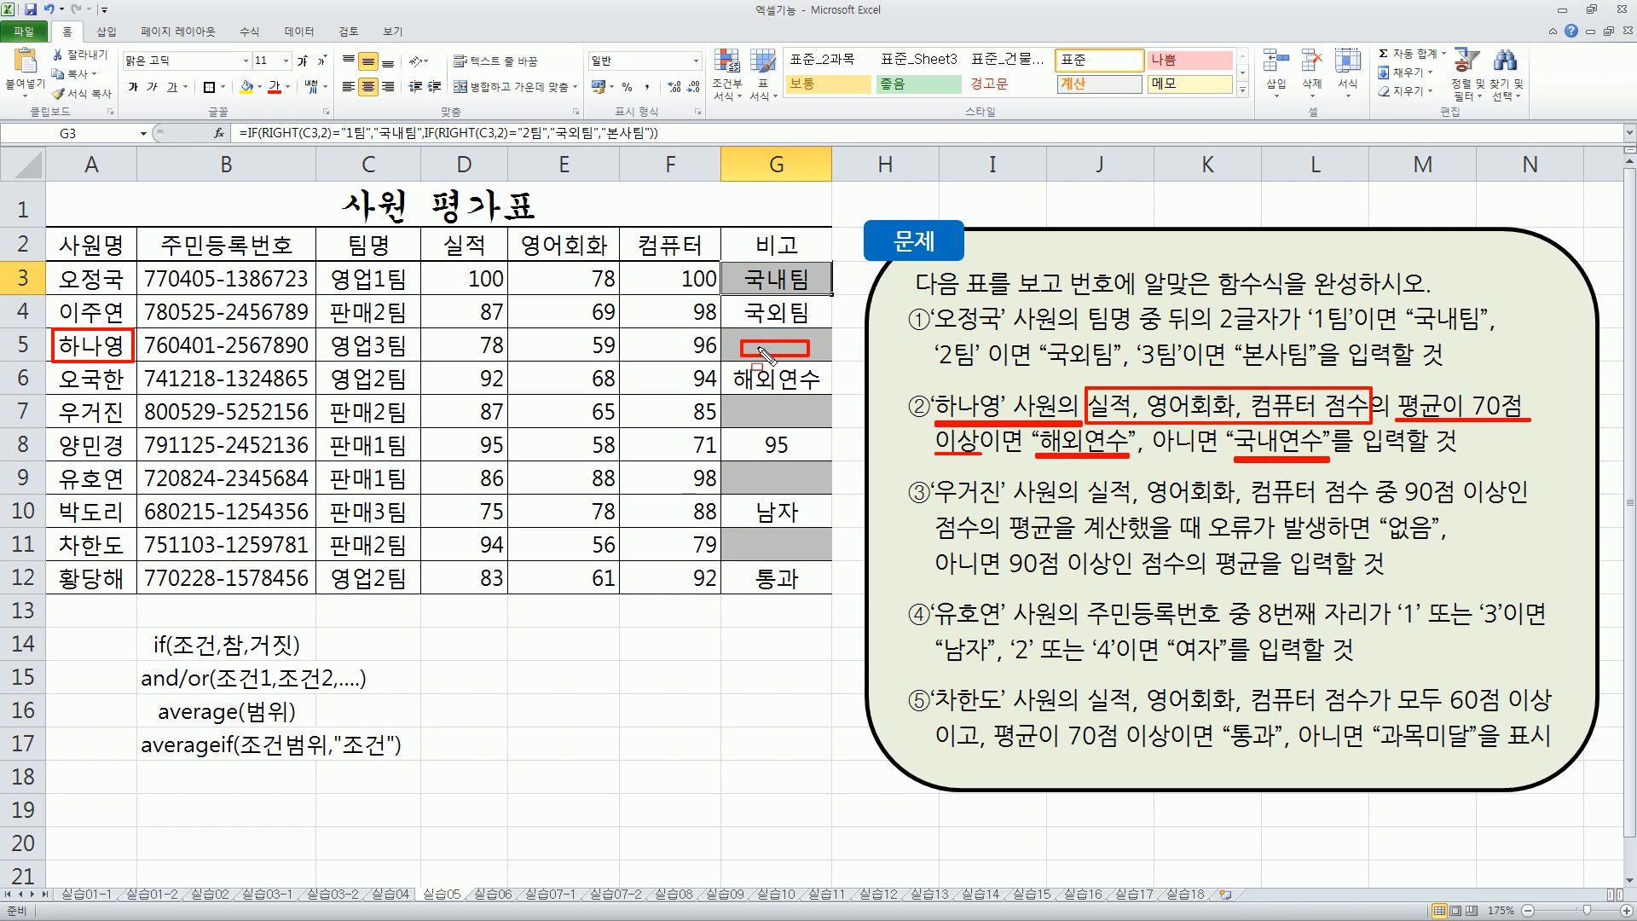
pyautogui.press('Escape')
# Enter =AVERAGE(D5:F5) in G5 to average the employee's performance, English and computer scores.
pyautogui.click(786, 344)
pyautogui.write('=av')
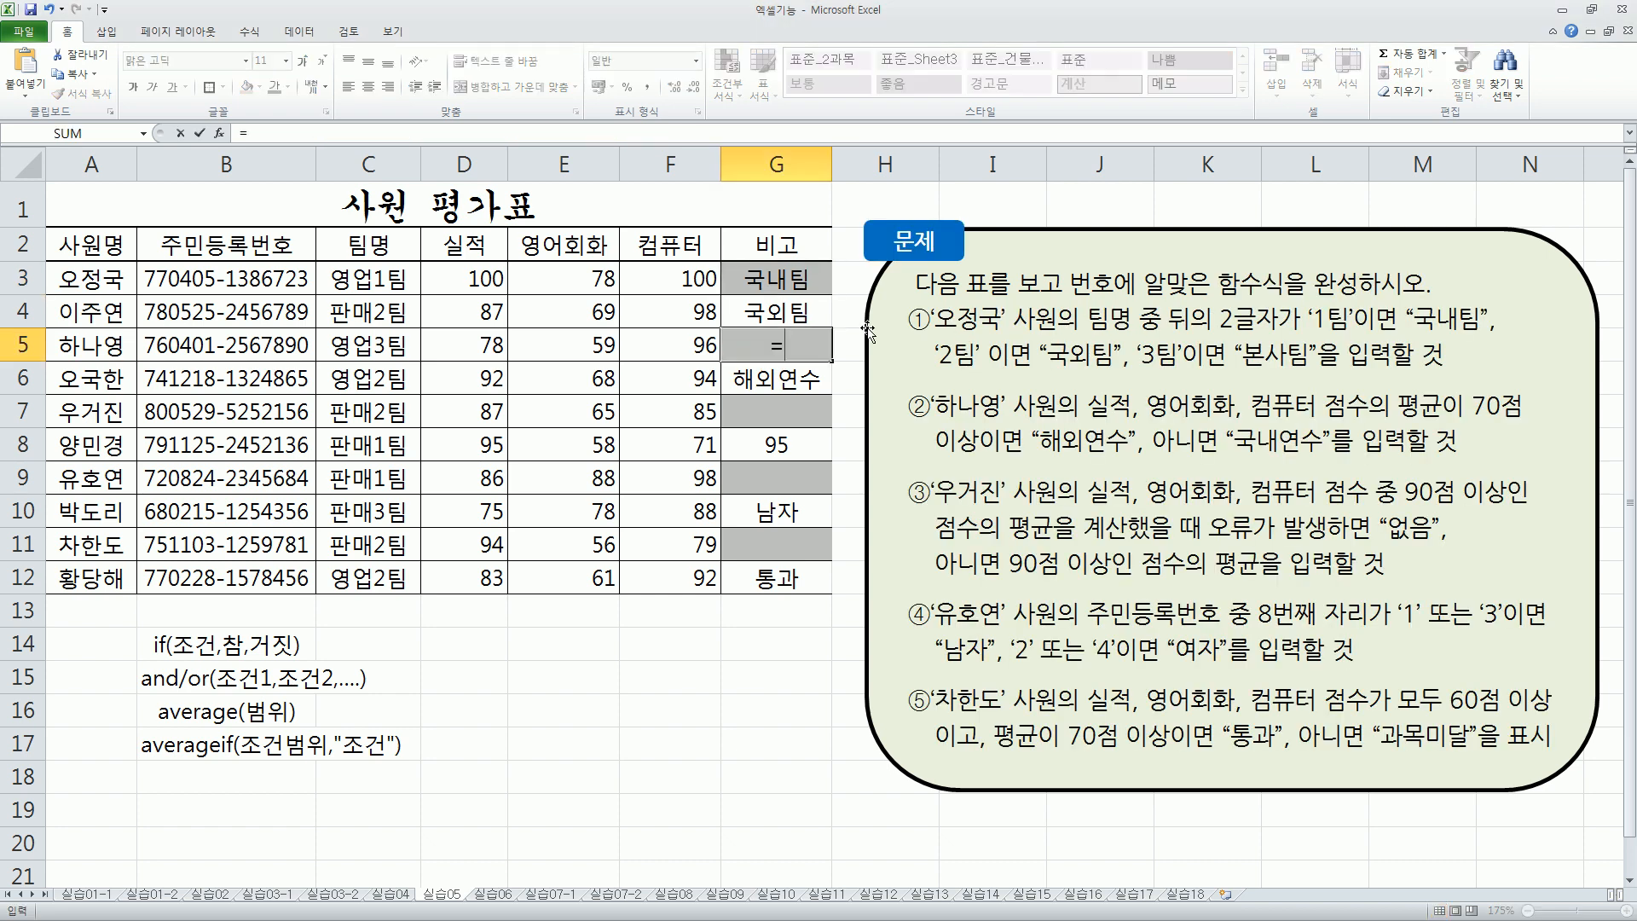
pyautogui.press('Down')
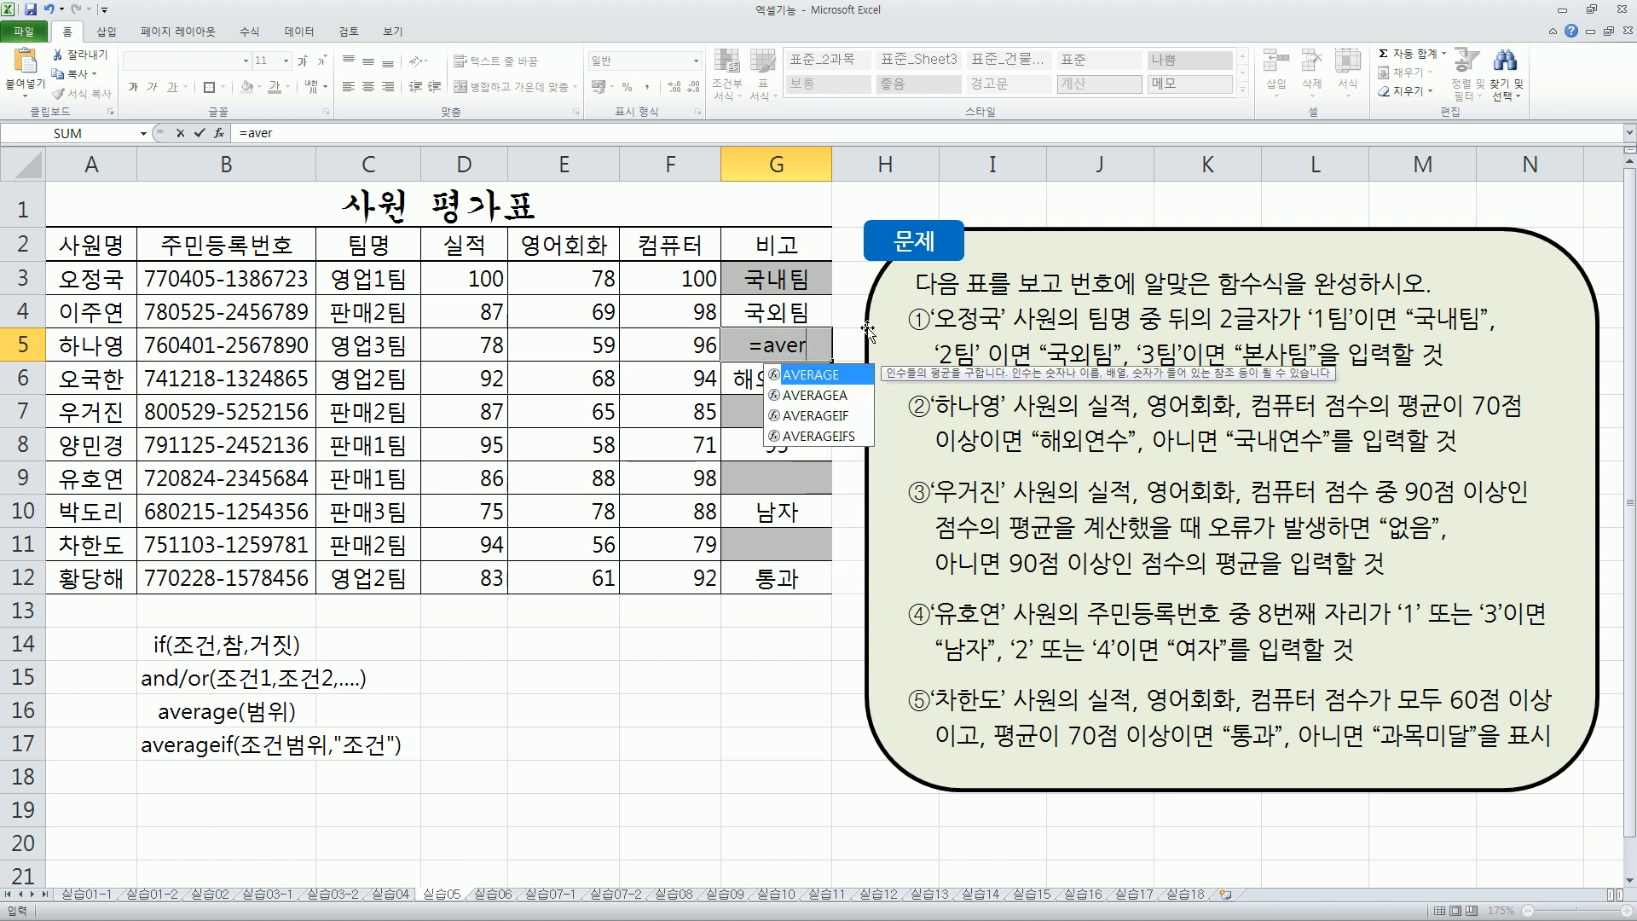
pyautogui.press('Tab')
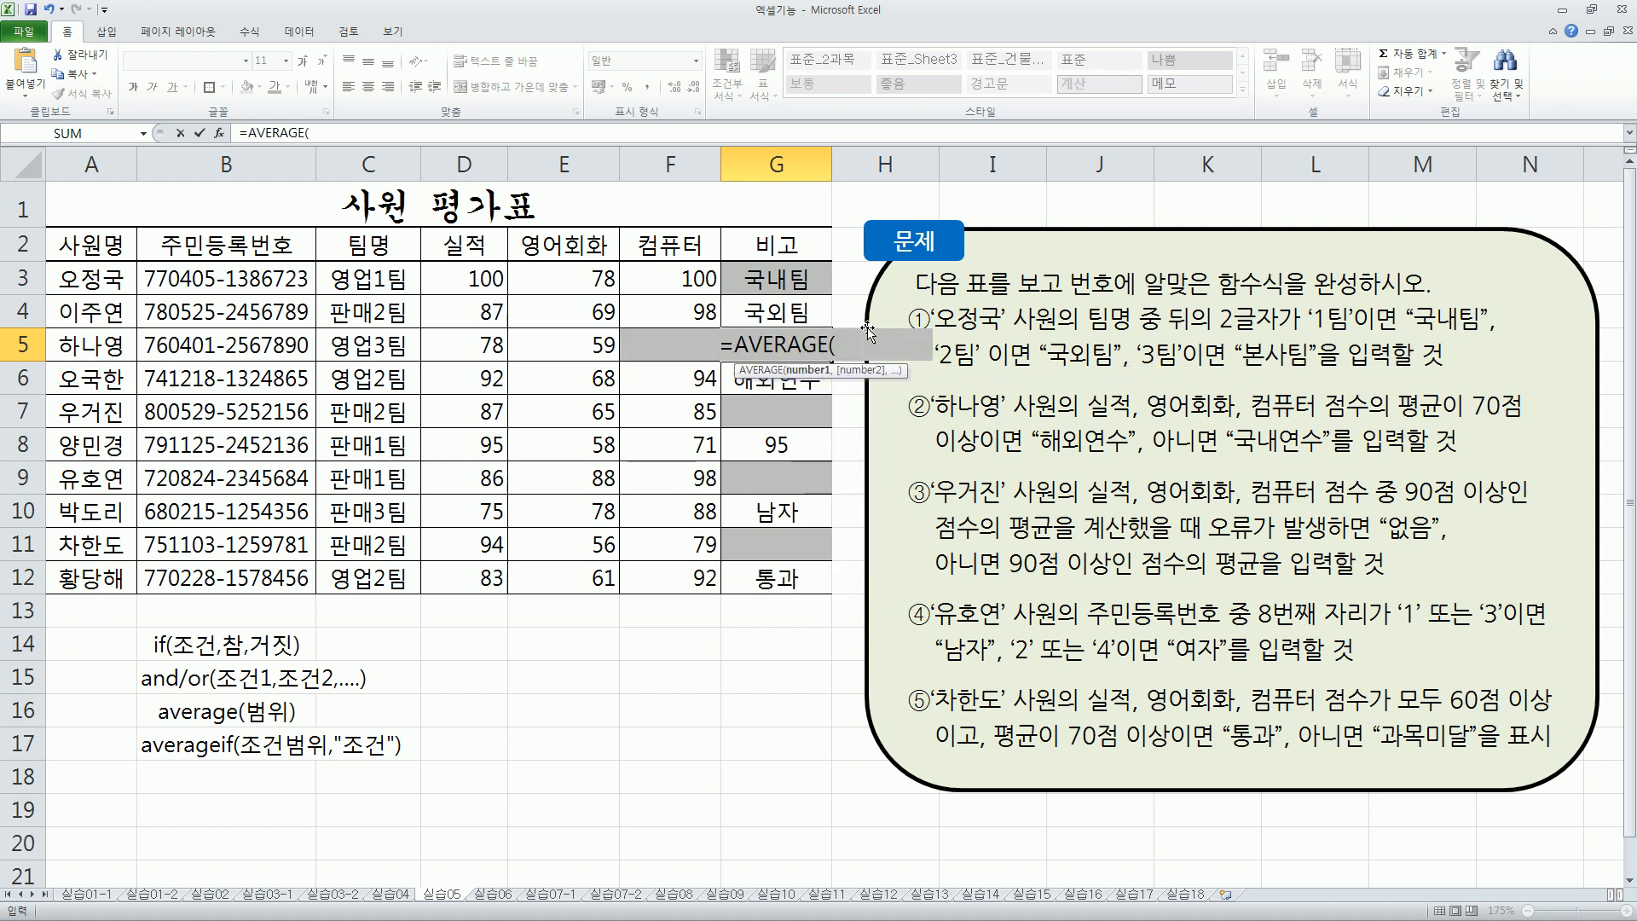
pyautogui.moveTo(474, 344); pyautogui.dragTo(674, 345)
pyautogui.write(')')
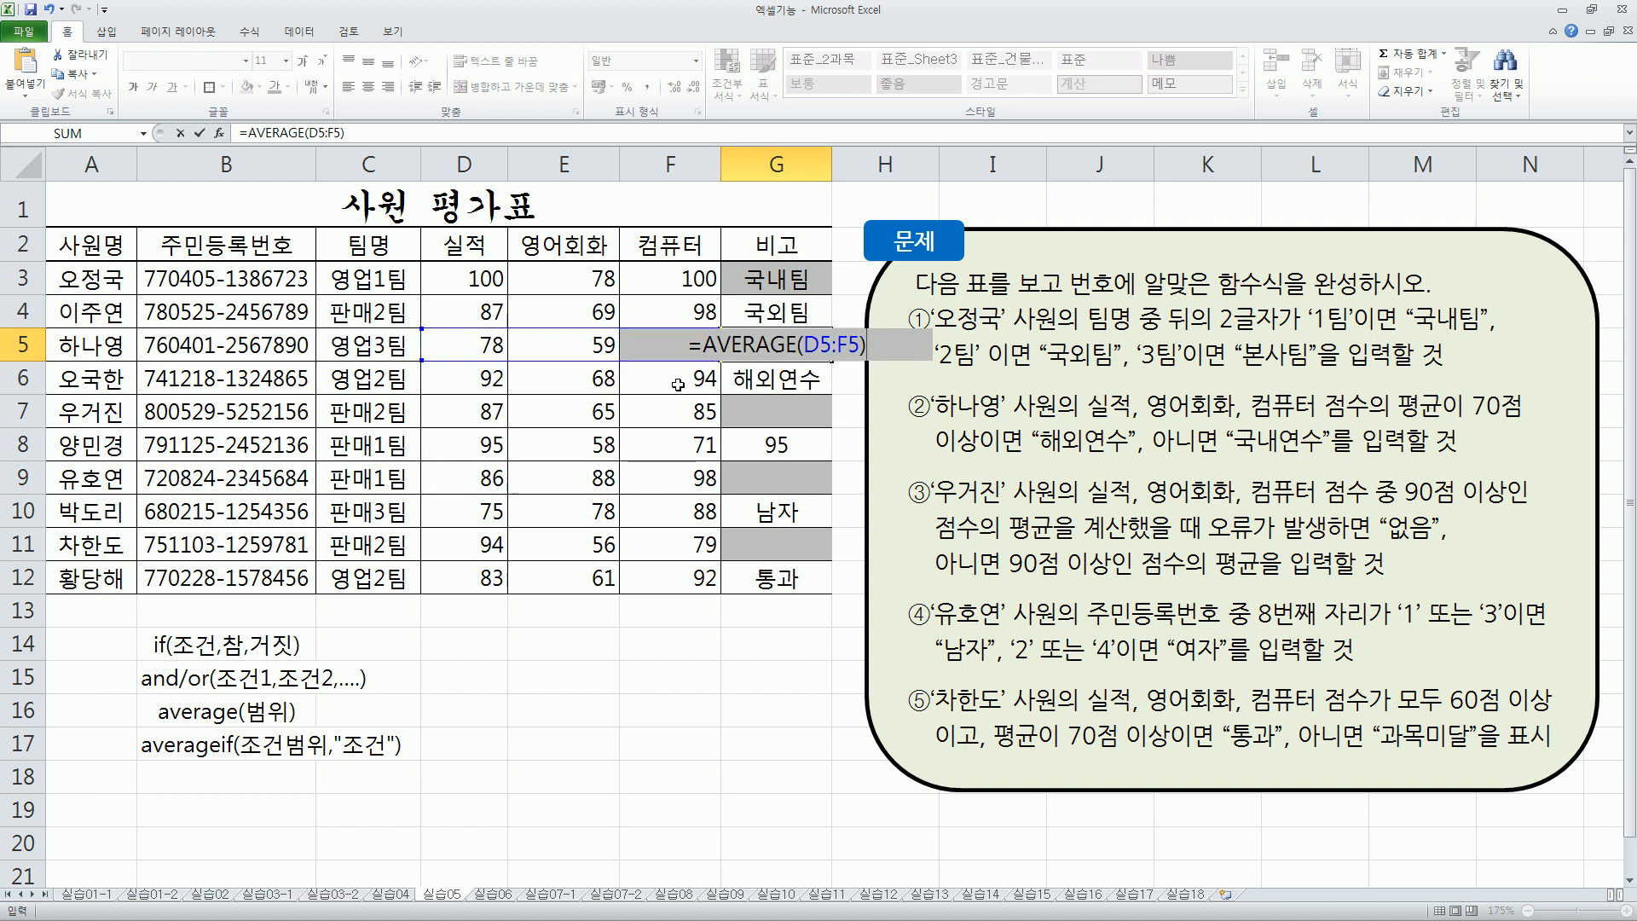
pyautogui.press('Return')
pyautogui.click(755, 345)
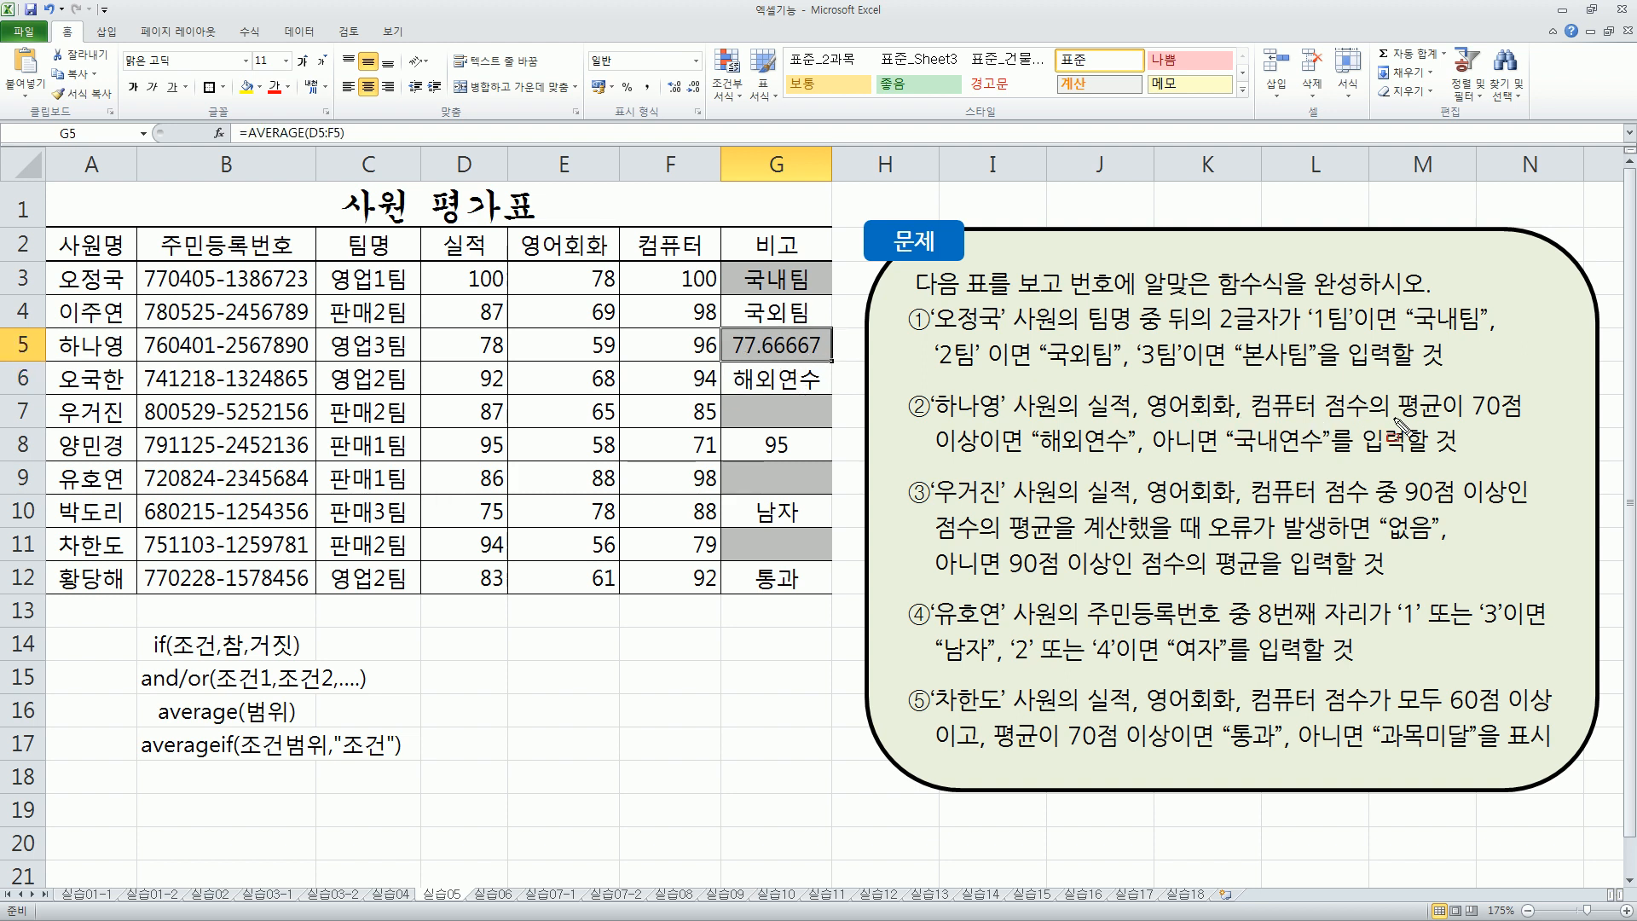
pyautogui.moveTo(1408, 420); pyautogui.dragTo(1516, 421)
pyautogui.moveTo(936, 460); pyautogui.dragTo(1137, 459)
pyautogui.moveTo(1226, 424); pyautogui.dragTo(1333, 461)
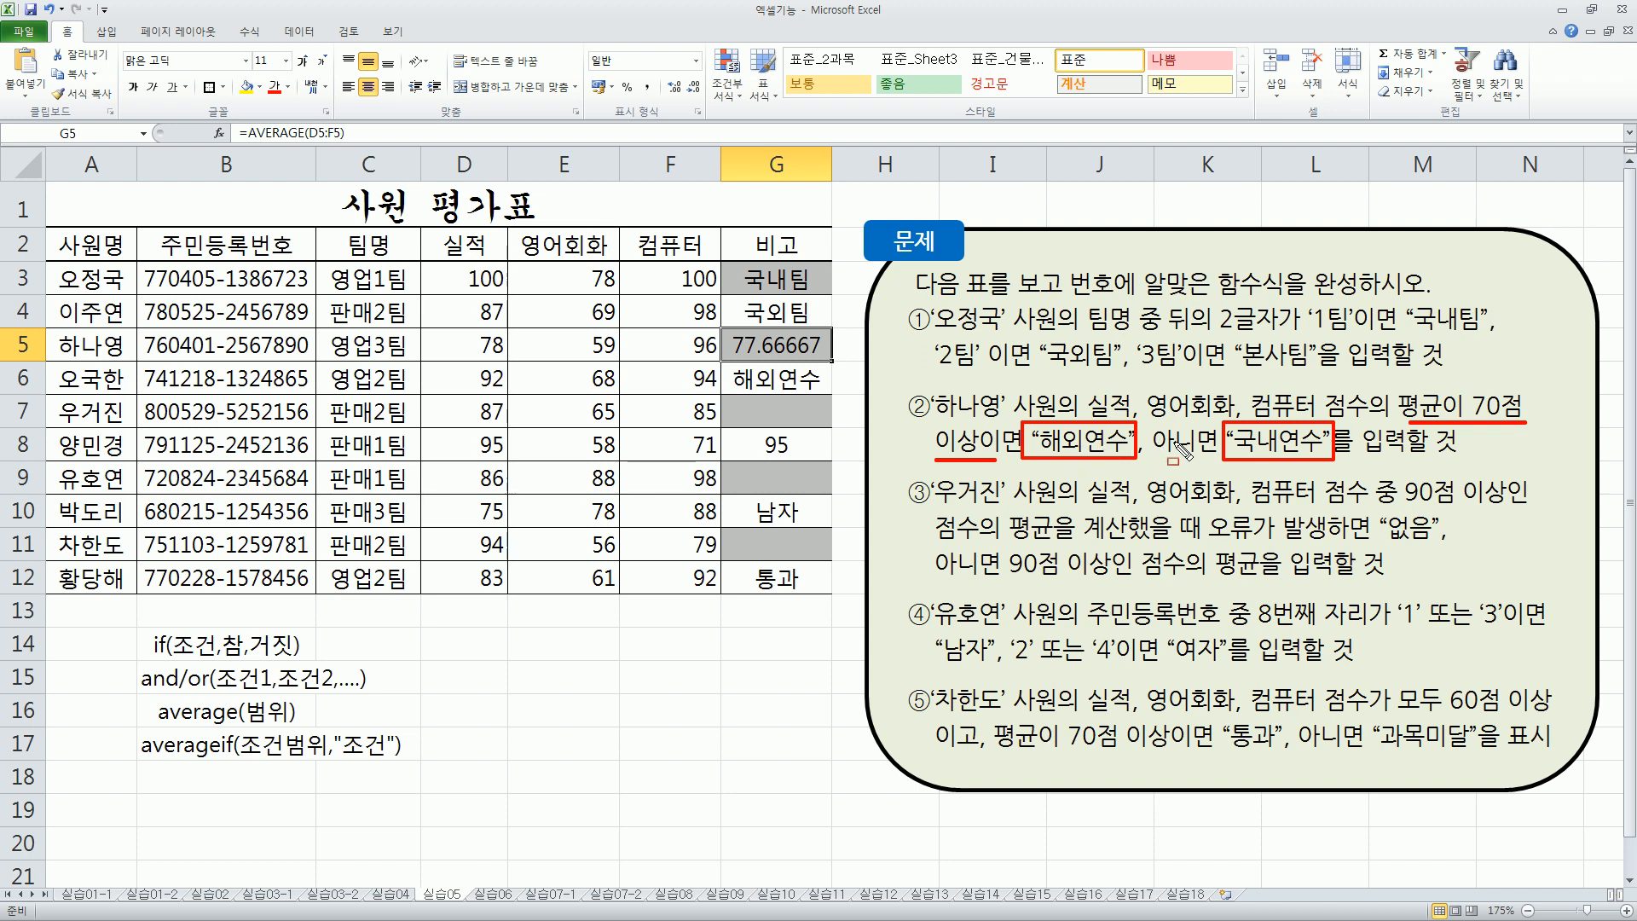
pyautogui.press('Escape')
# Edit the G5 formula to nest the AVERAGE in an IF function, testing whether the average is >=70.
pyautogui.doubleClick(753, 345)
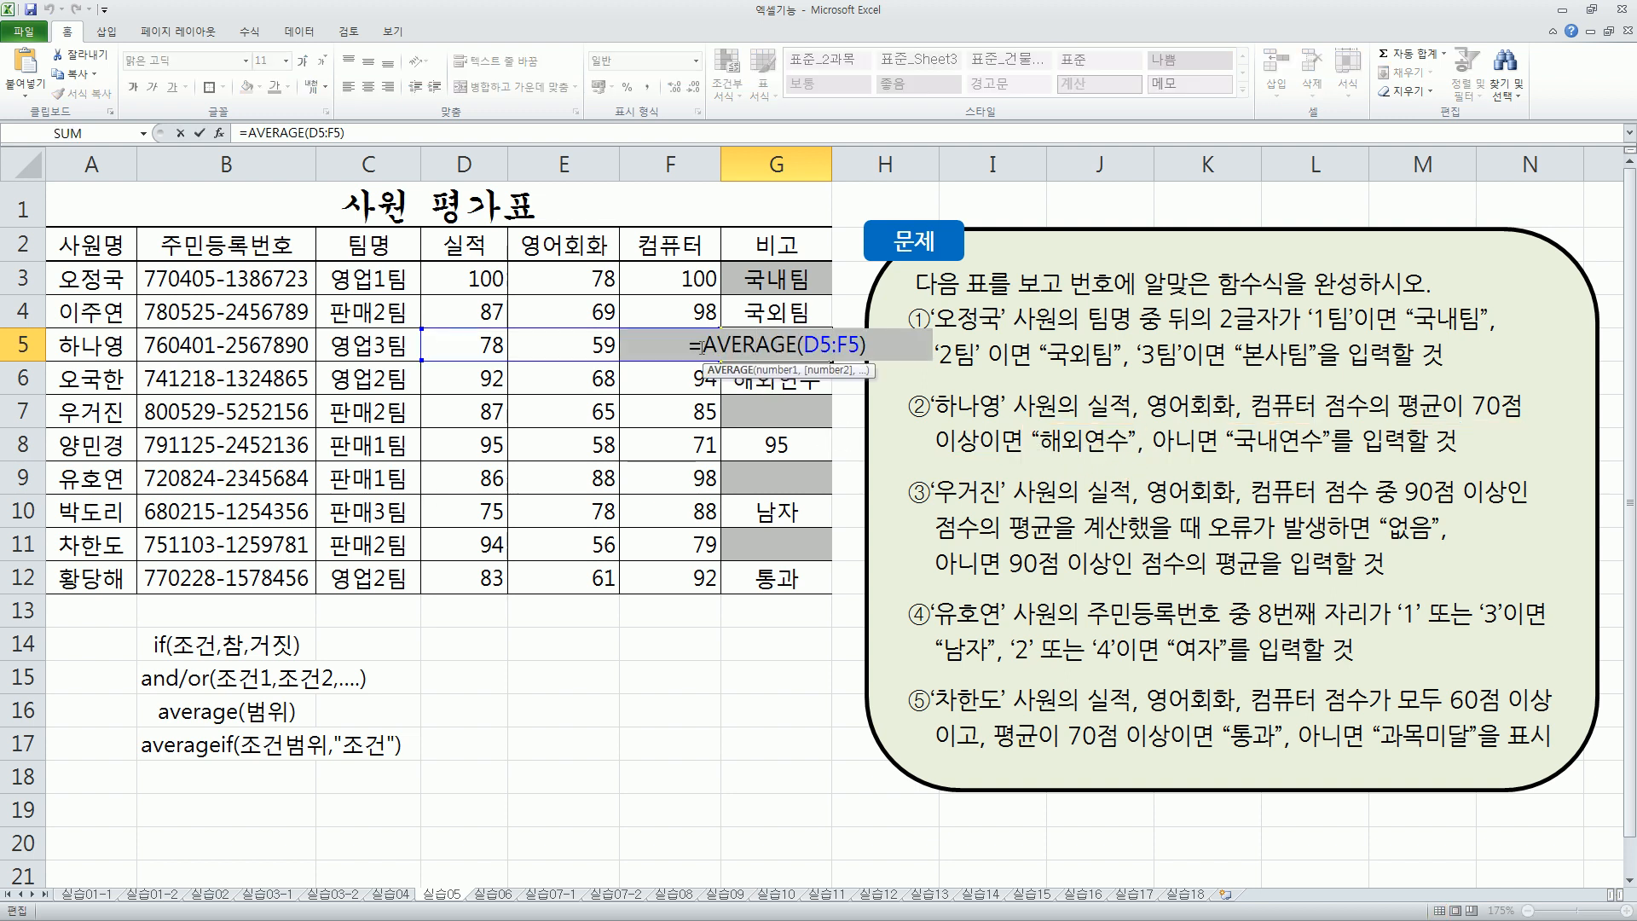
pyautogui.click(701, 345)
pyautogui.write('if)')
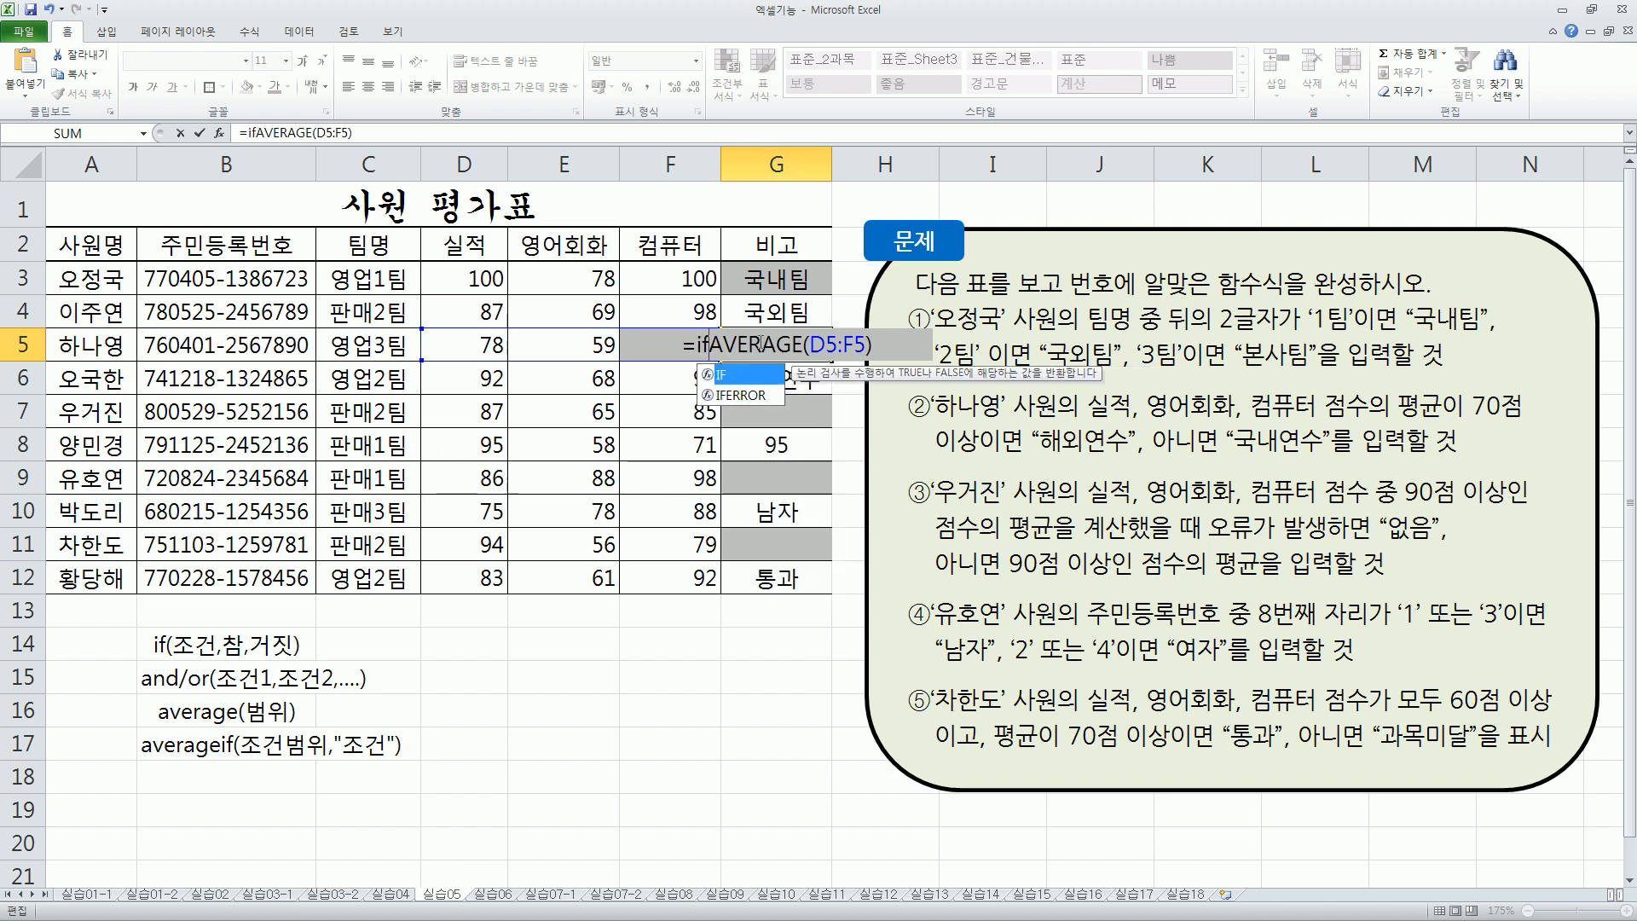
pyautogui.press('BackSpace')
pyautogui.write('(')
pyautogui.hotkey('shift', 'End')
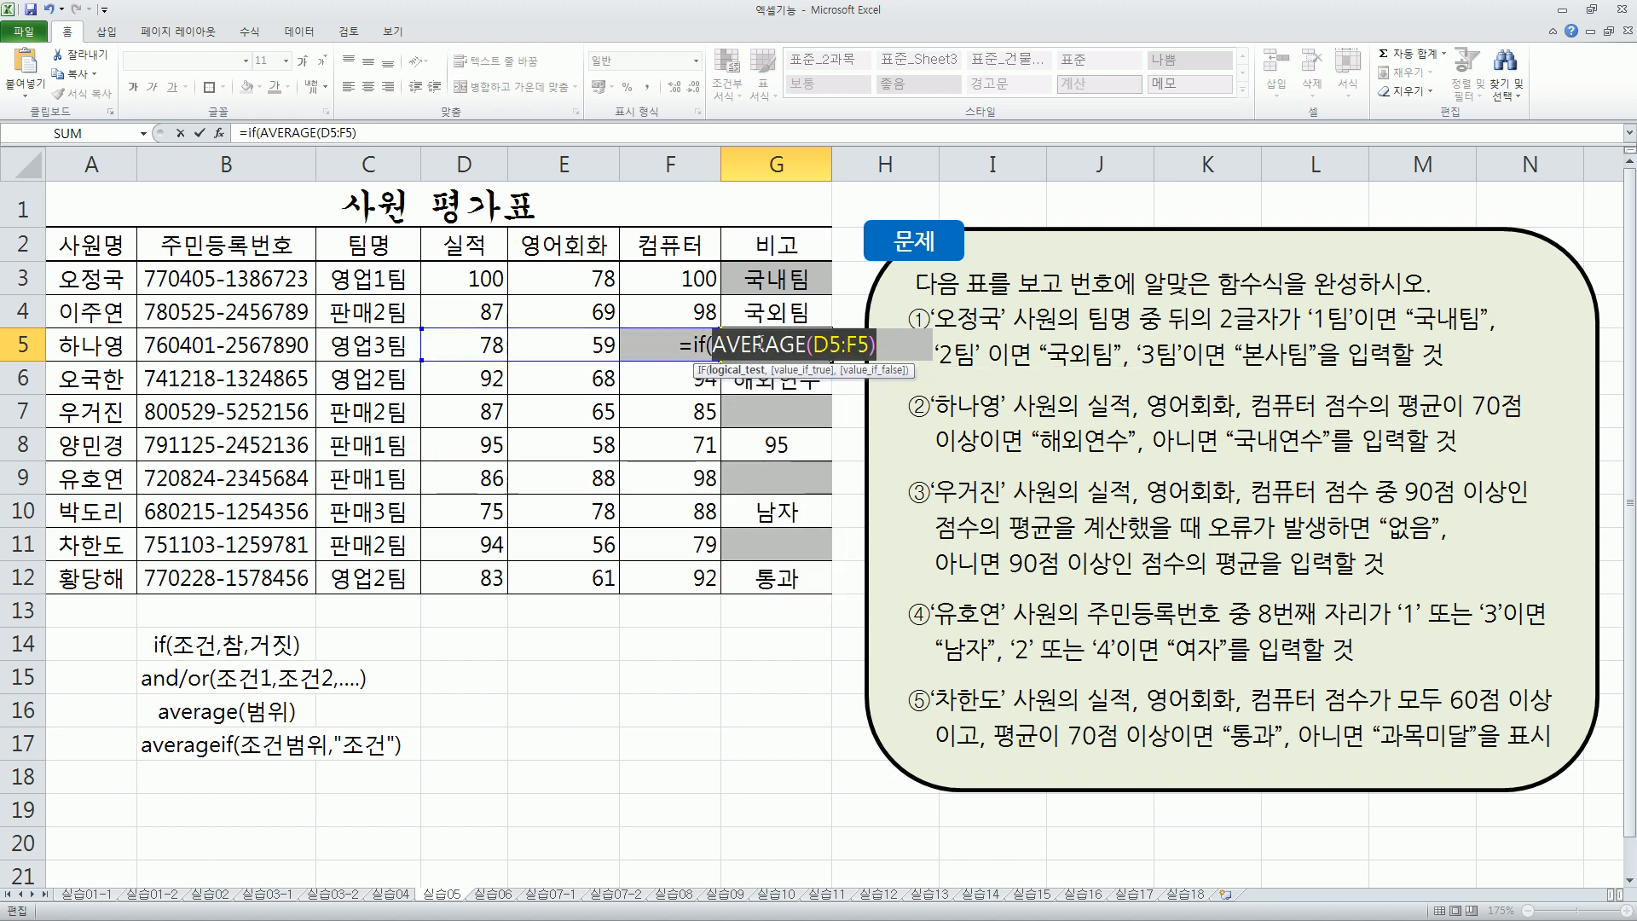
pyautogui.press('End')
pyautogui.write('>=')
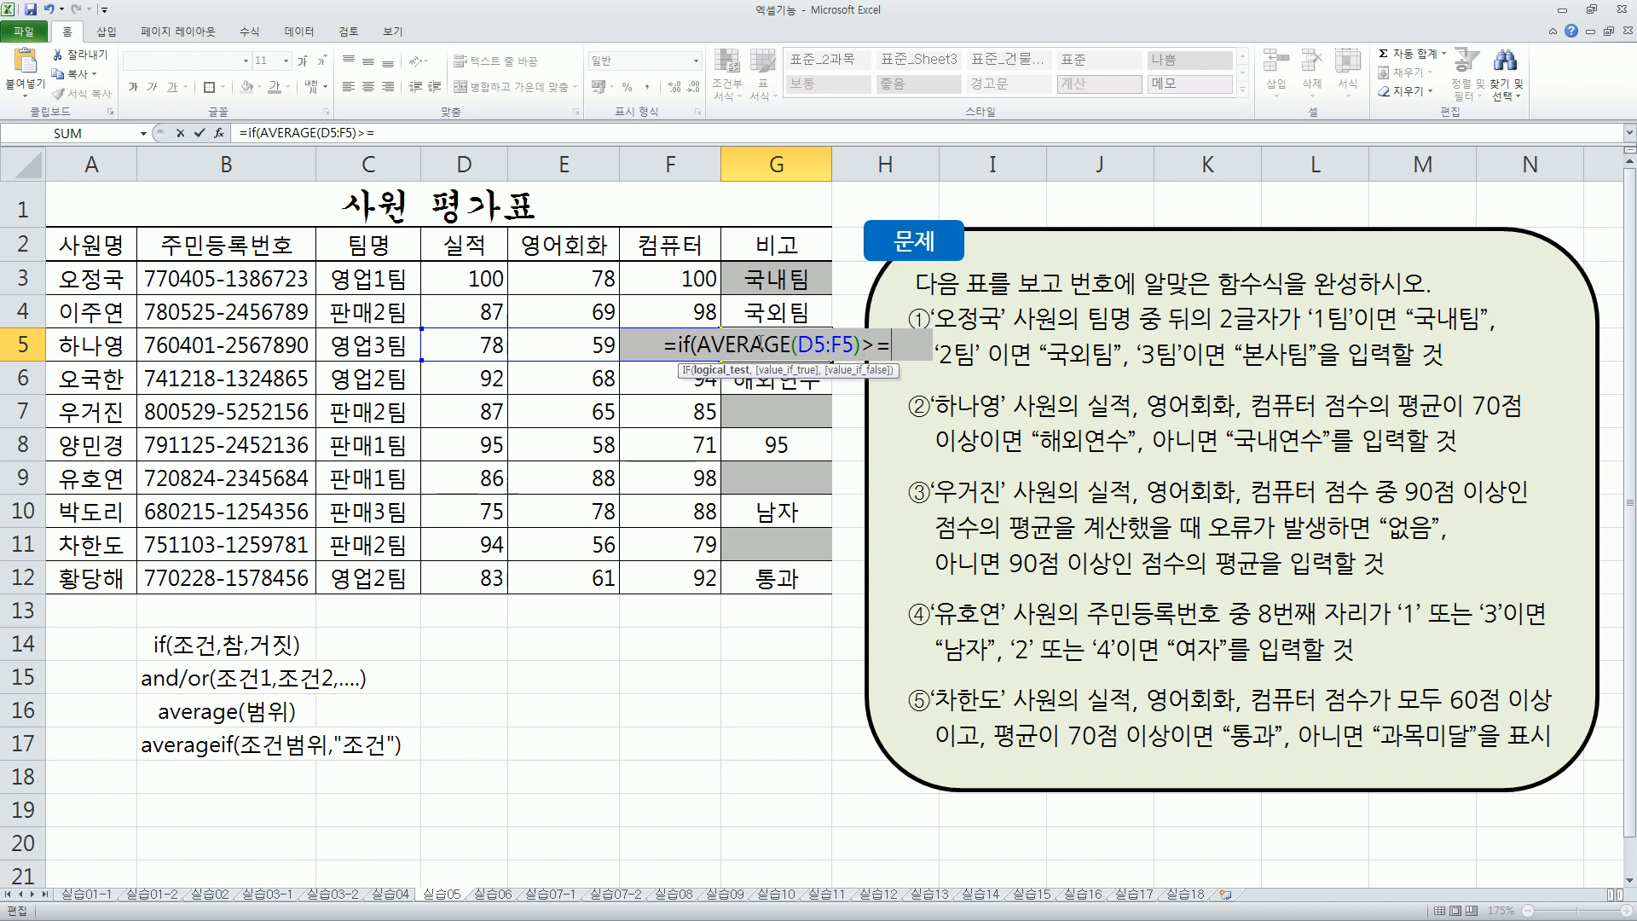
pyautogui.write('70')
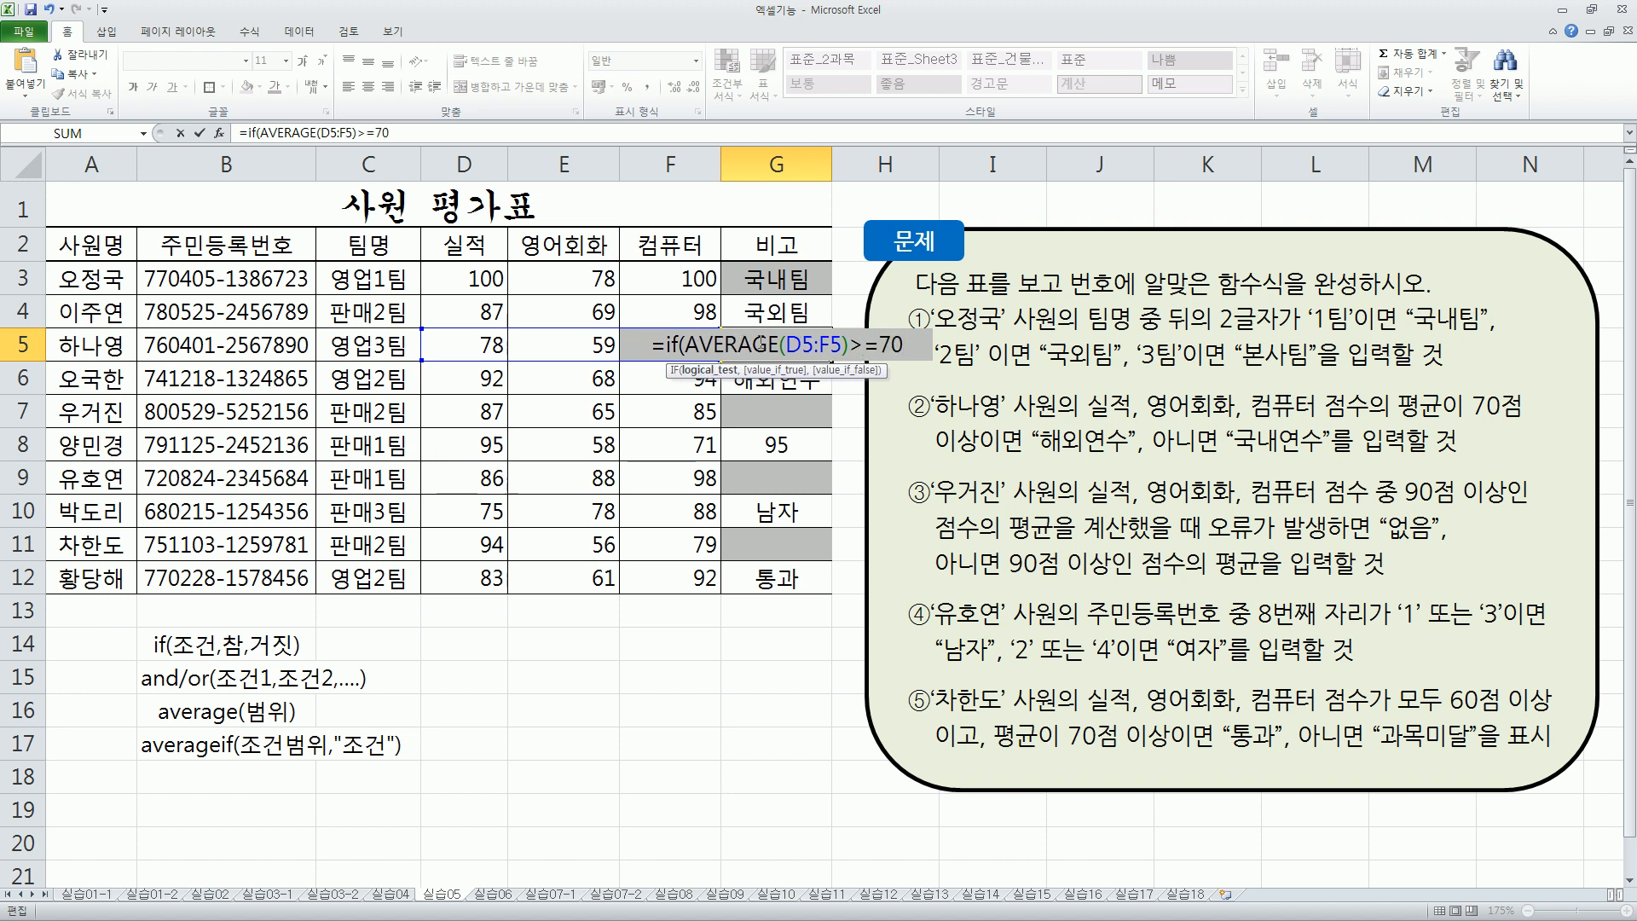
# Complete the IF in G5 with "해외연수" when true and "국내연수" when false, commit the formula and select G5 again.
pyautogui.write(',"')
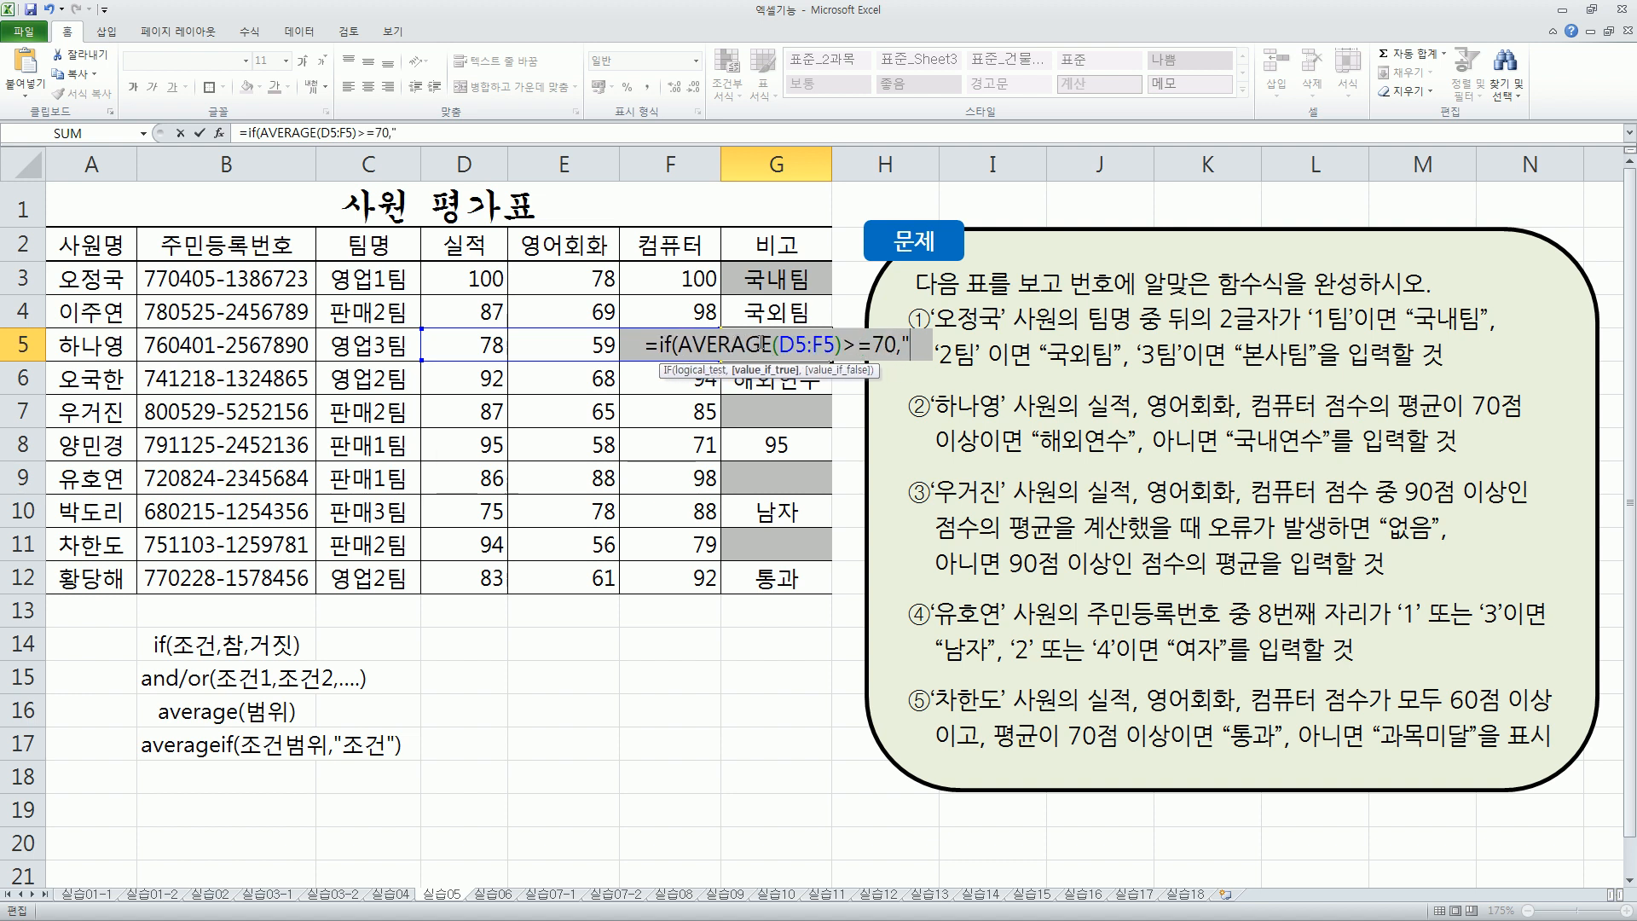
pyautogui.write('해외연수')
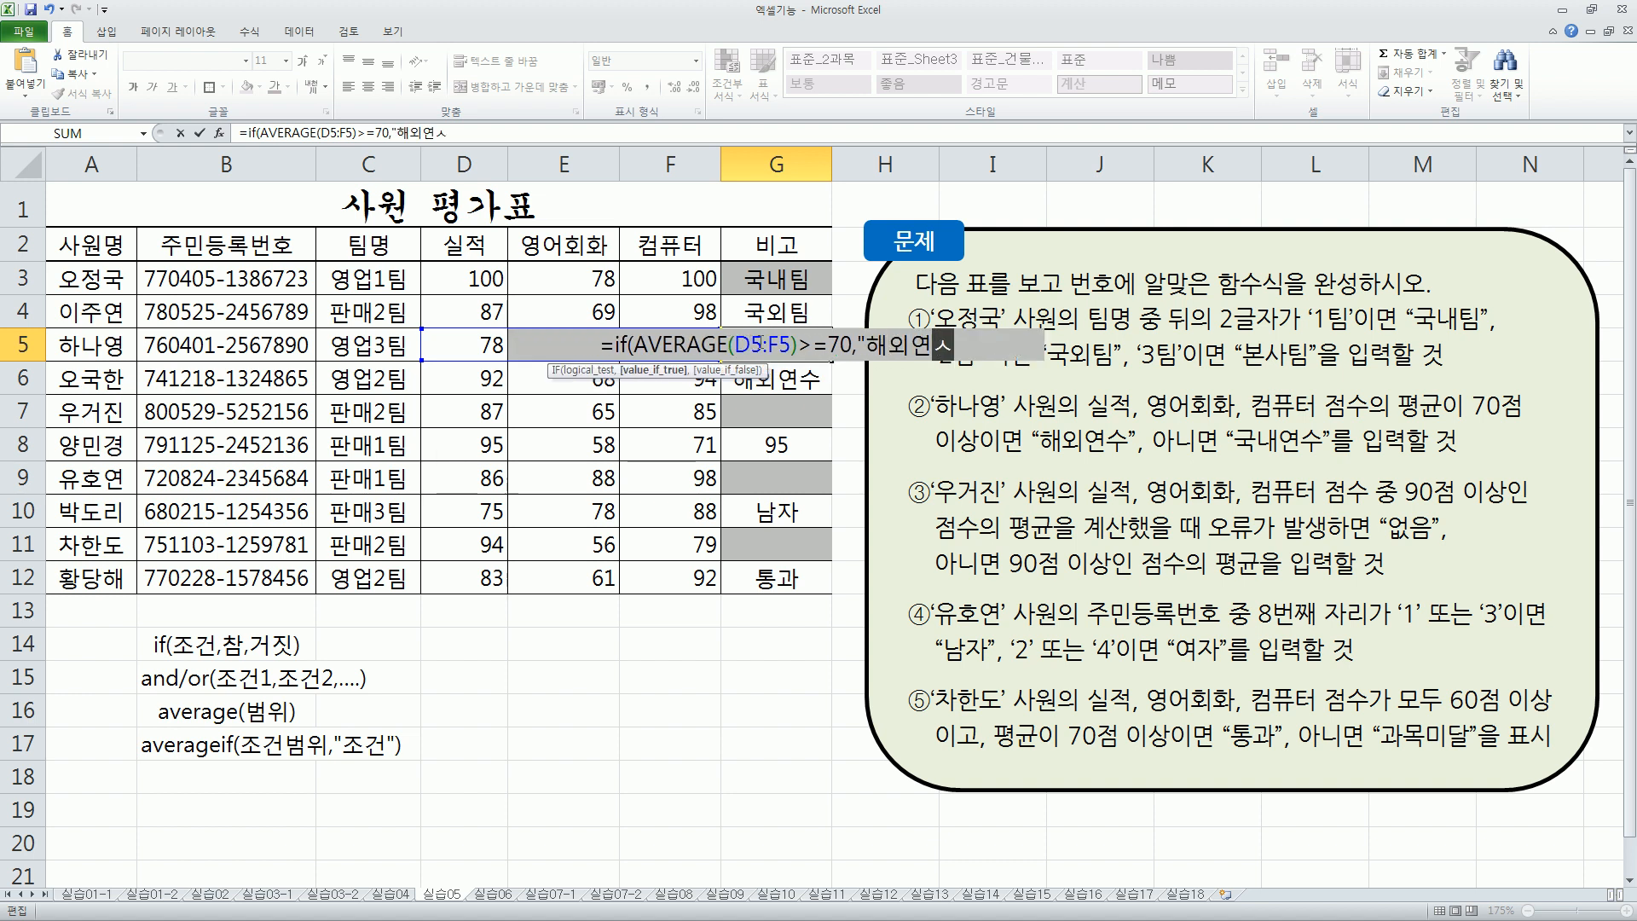
pyautogui.write('","')
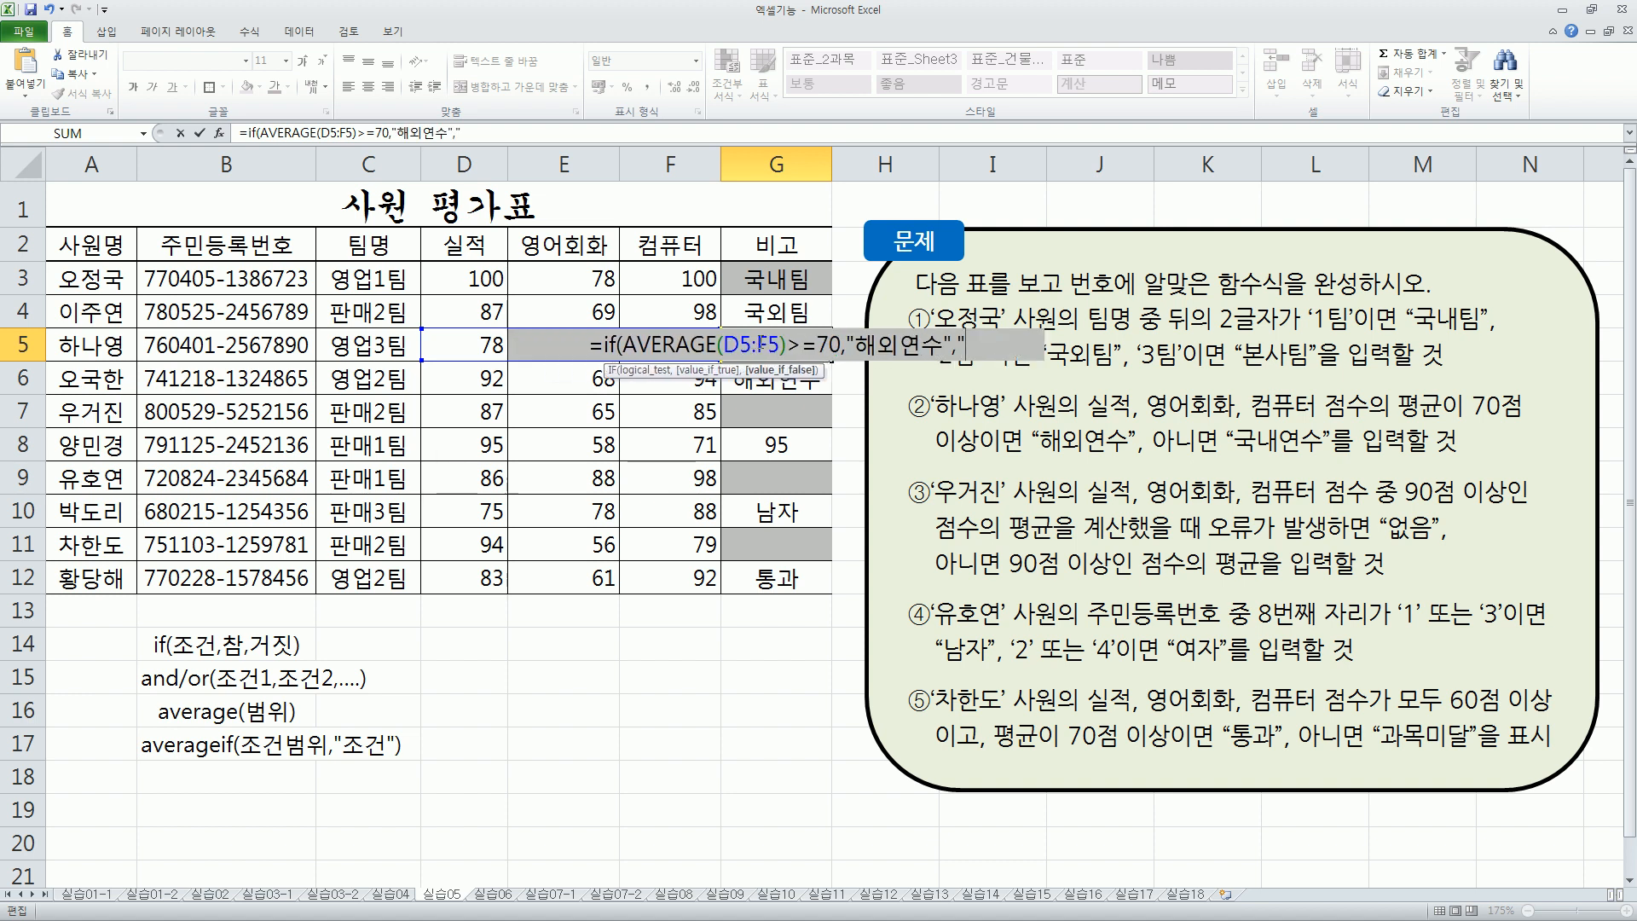
pyautogui.write('국내연수')
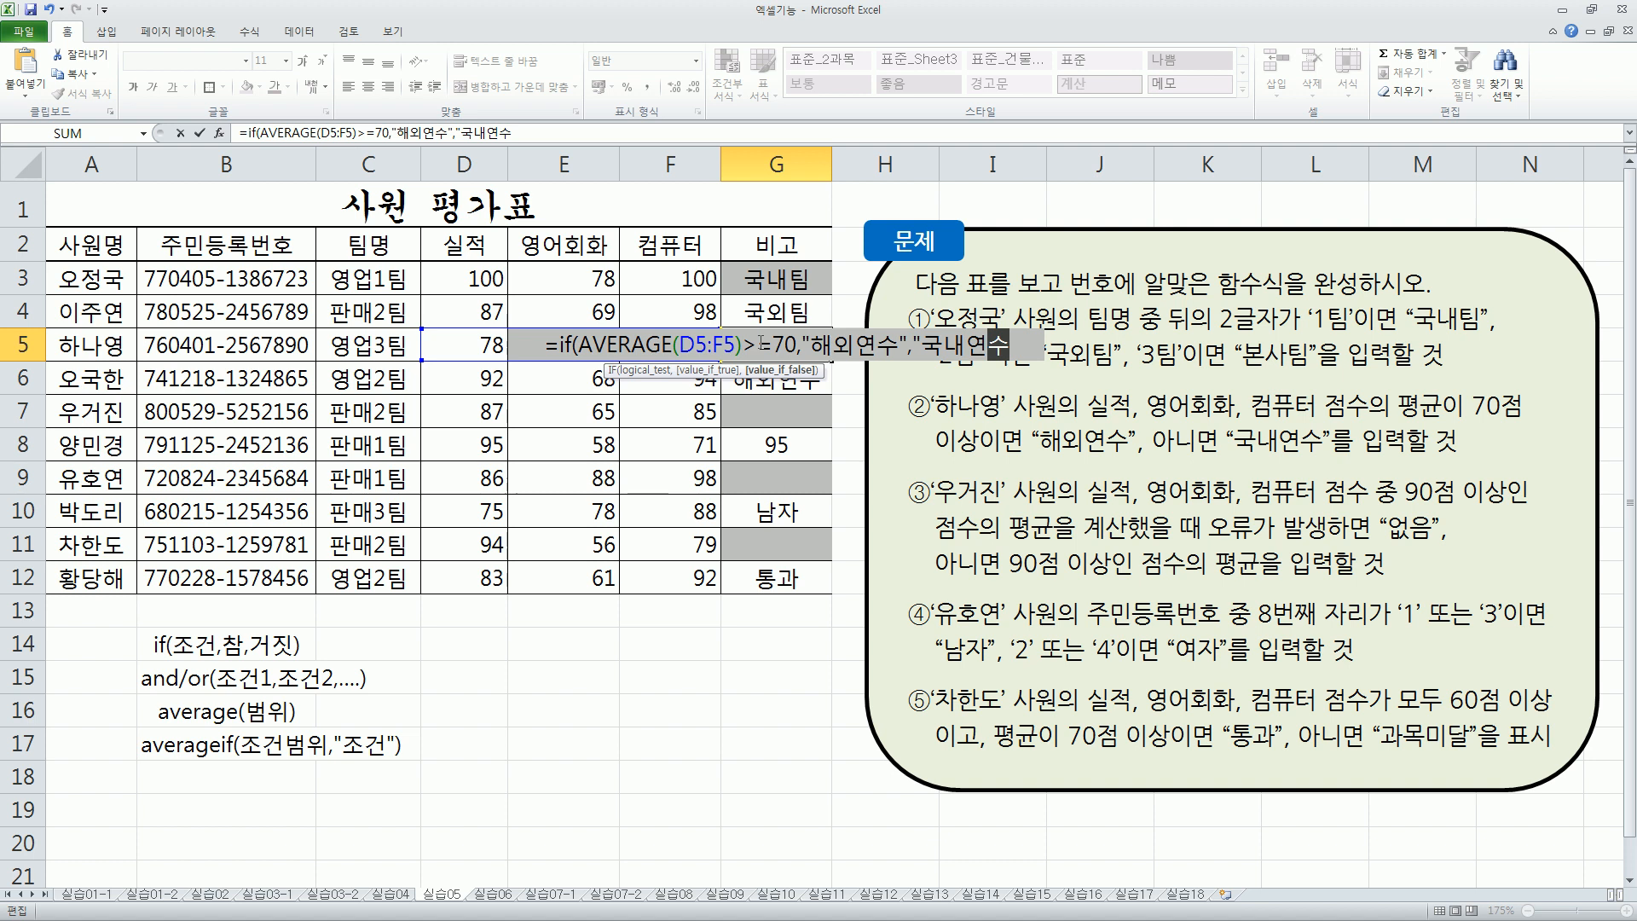
pyautogui.write('")')
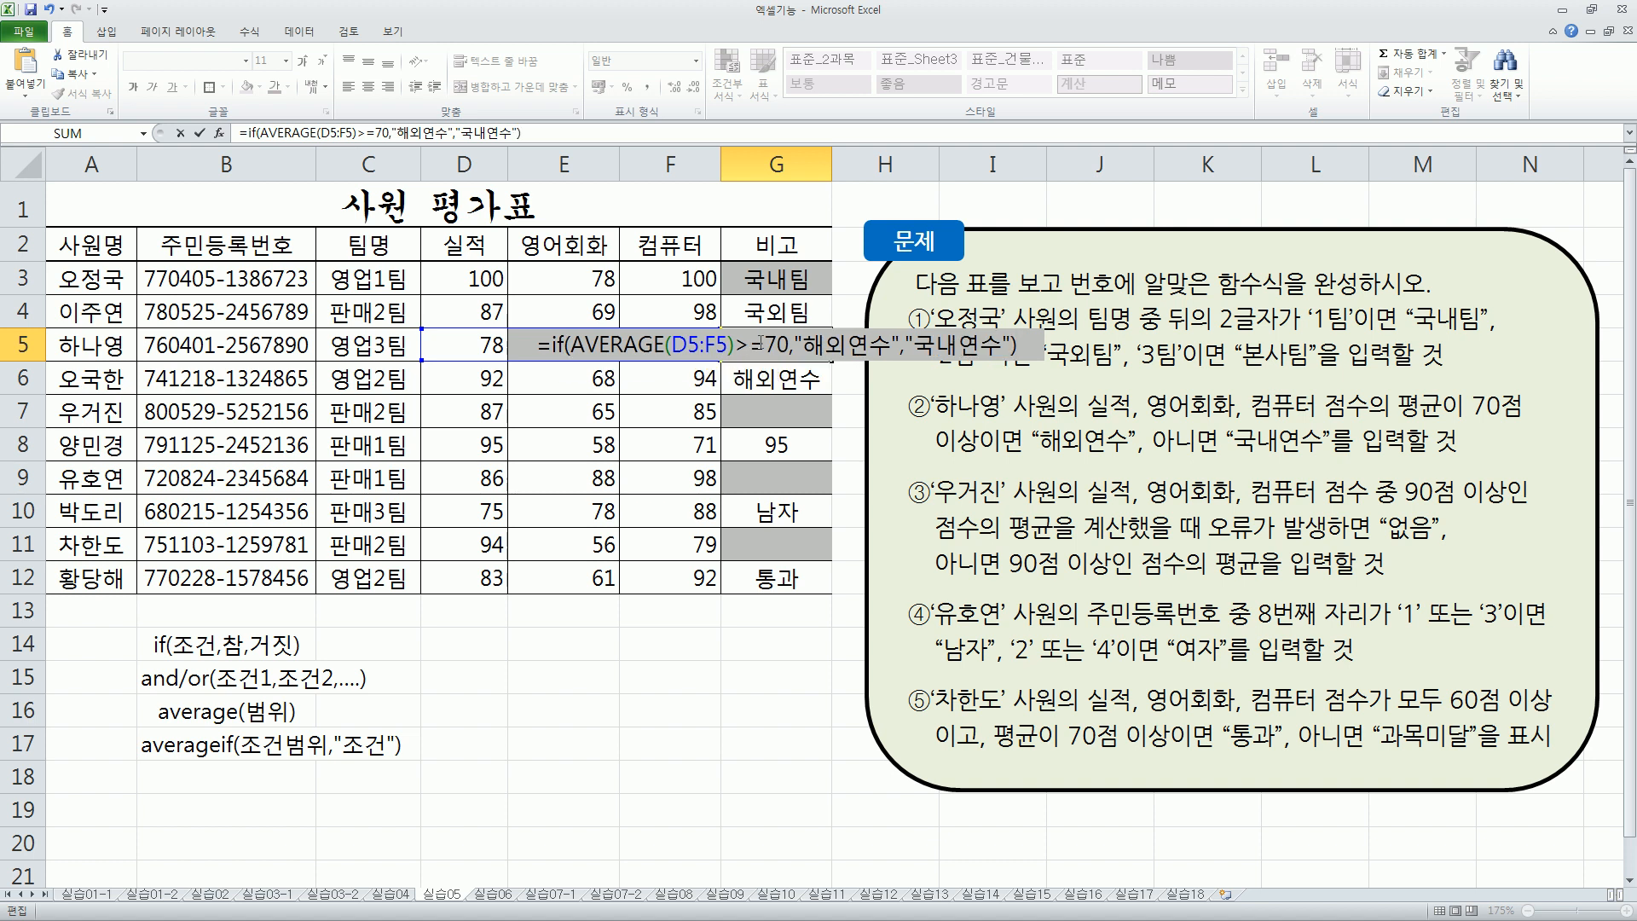
pyautogui.moveTo(576, 359); pyautogui.dragTo(789, 361)
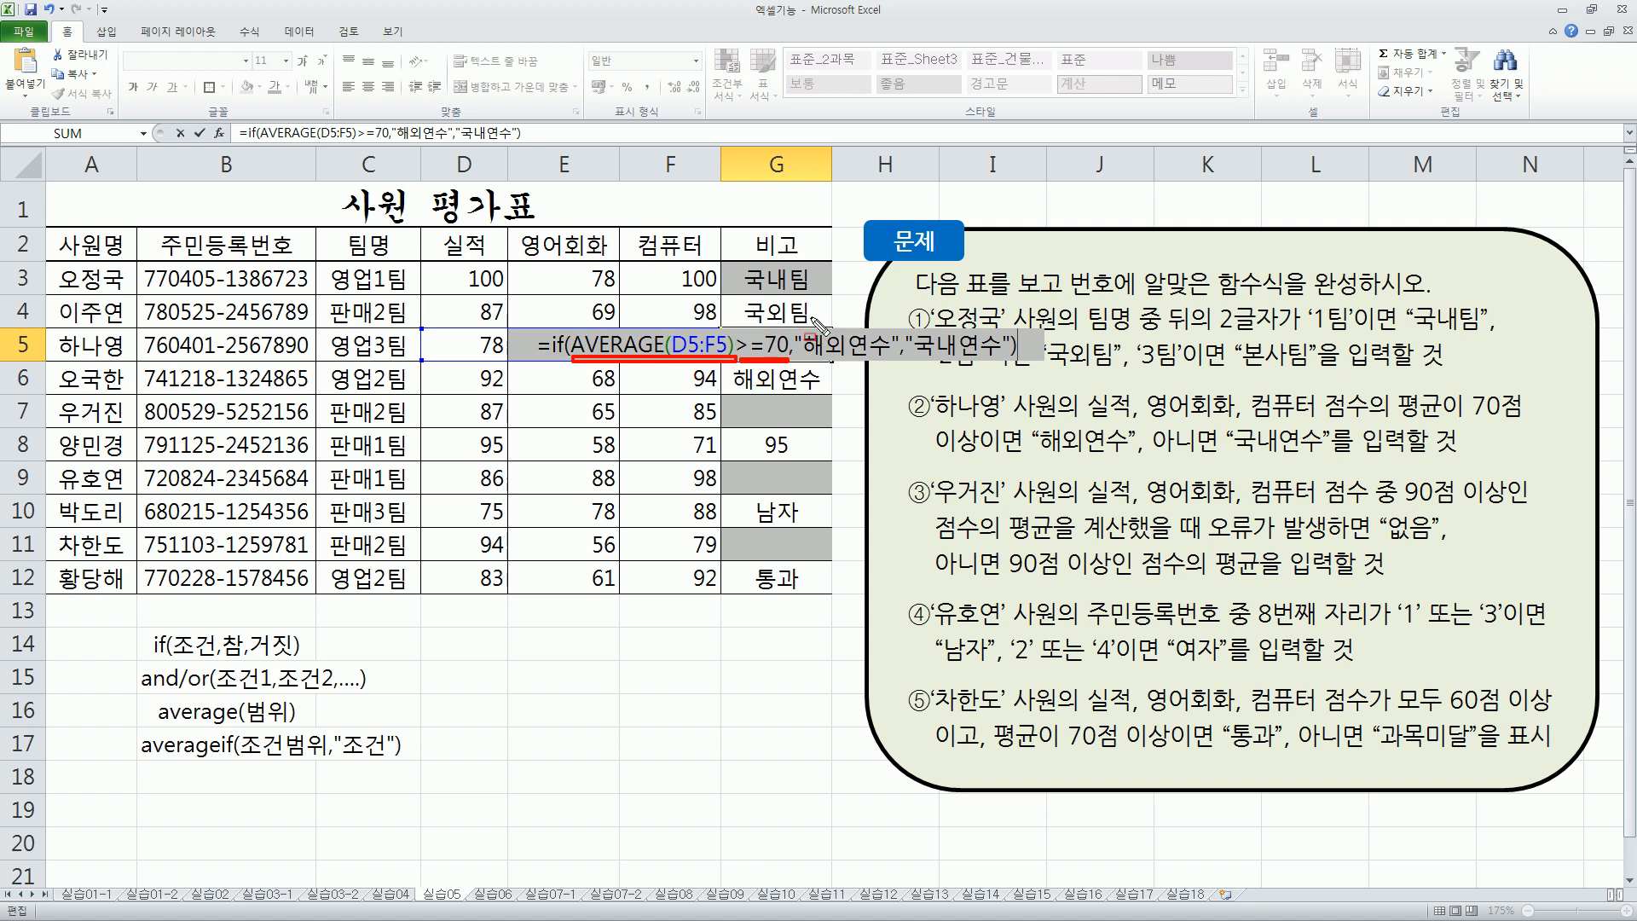
pyautogui.moveTo(799, 315); pyautogui.dragTo(866, 363)
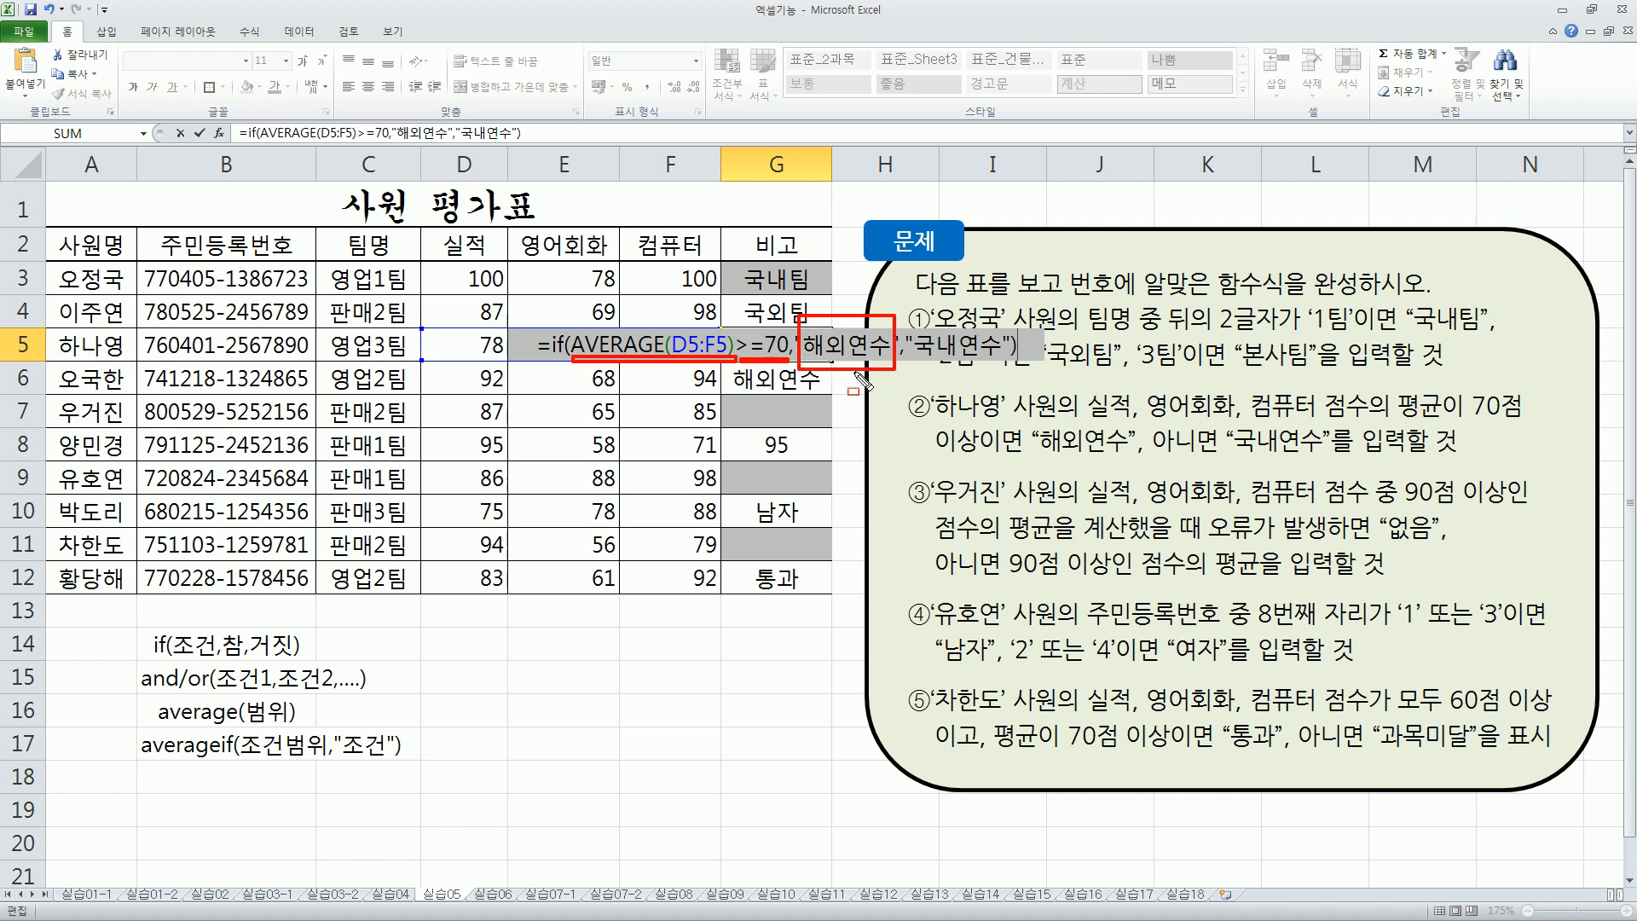
pyautogui.moveTo(907, 314)
pyautogui.mouseDown()
pyautogui.moveTo(938, 362)
pyautogui.moveTo(1008, 367)
pyautogui.mouseUp()
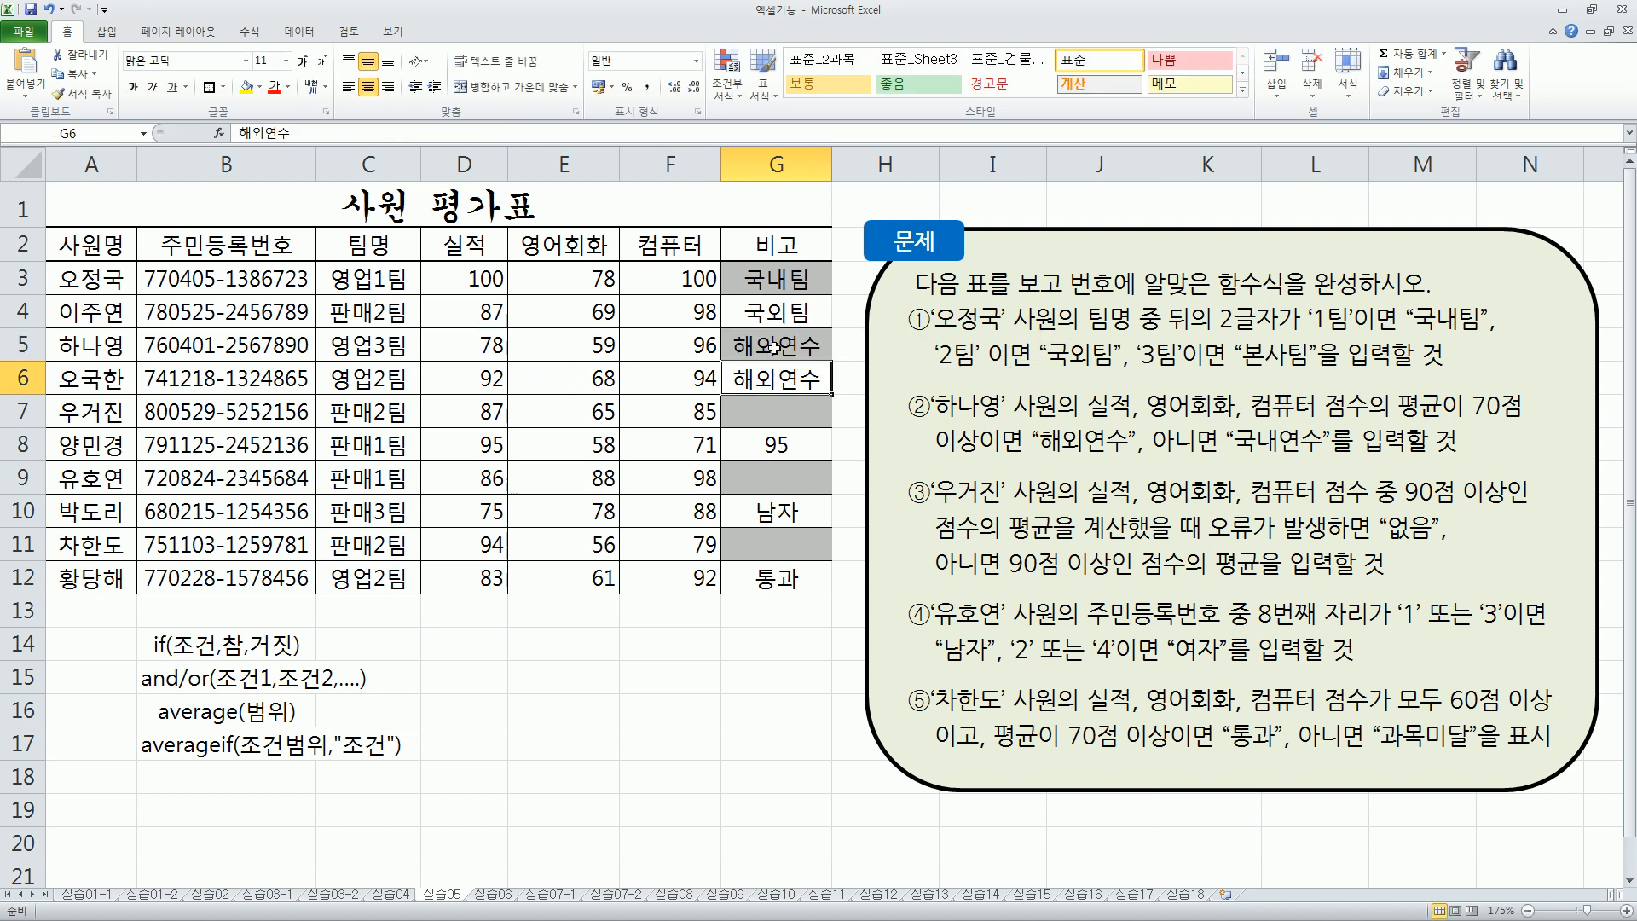
pyautogui.click(775, 349)
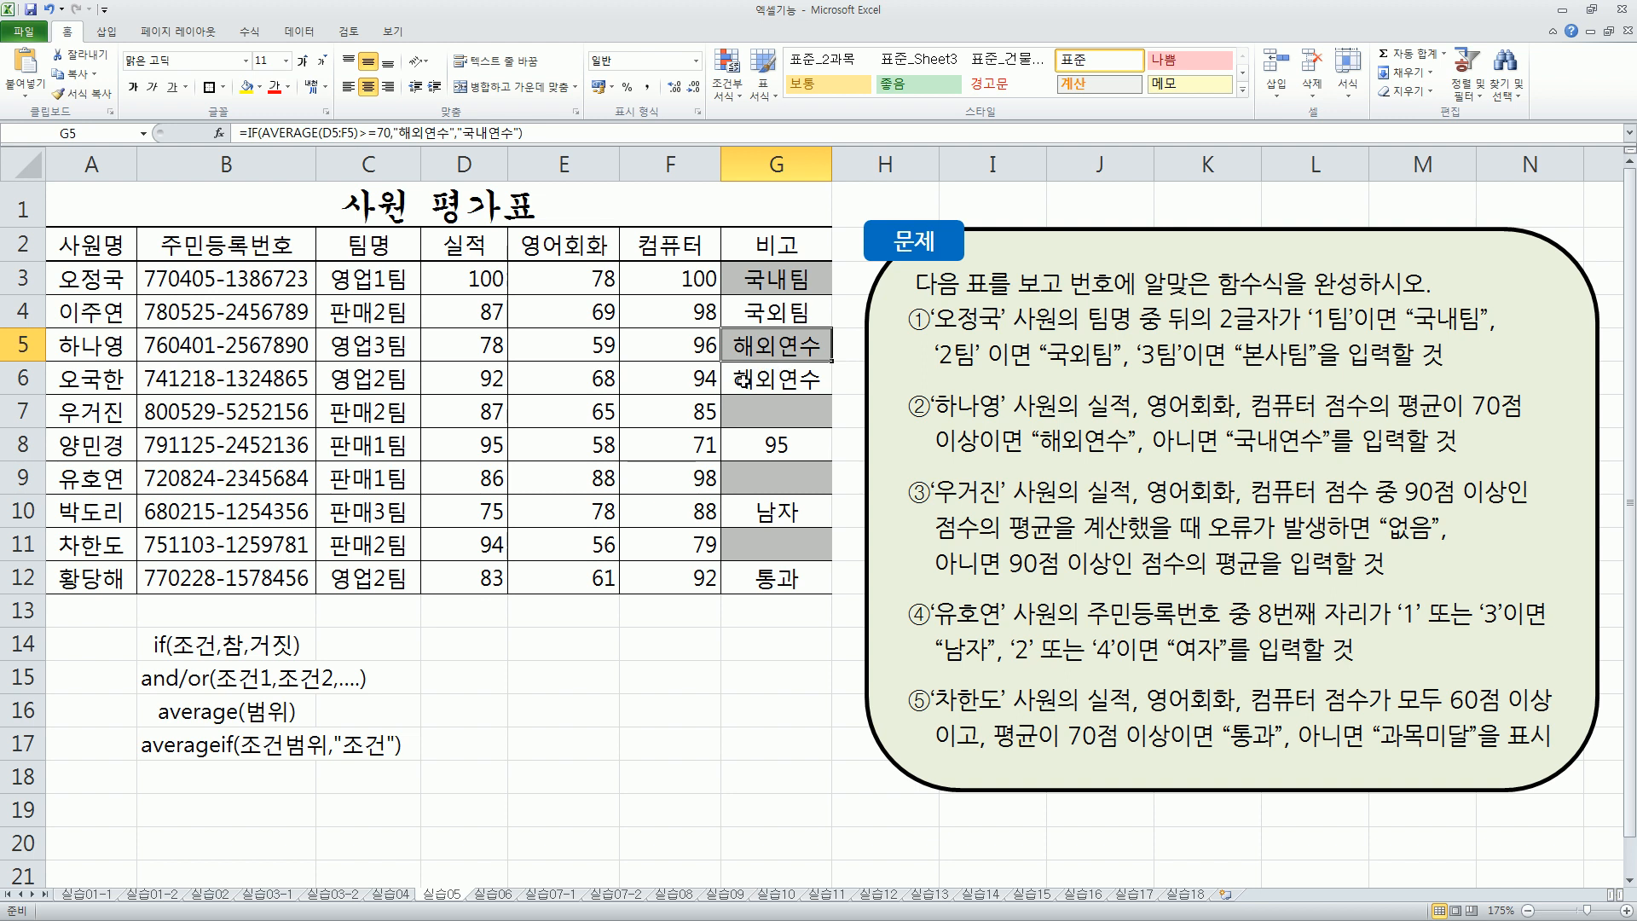
pyautogui.hotkey('ctrl', '2')
pyautogui.moveTo(936, 514)
pyautogui.mouseDown()
pyautogui.moveTo(1079, 505)
pyautogui.moveTo(1083, 476)
pyautogui.mouseUp()
pyautogui.moveTo(46, 399)
pyautogui.mouseDown()
pyautogui.moveTo(85, 431)
pyautogui.moveTo(133, 428)
pyautogui.mouseUp()
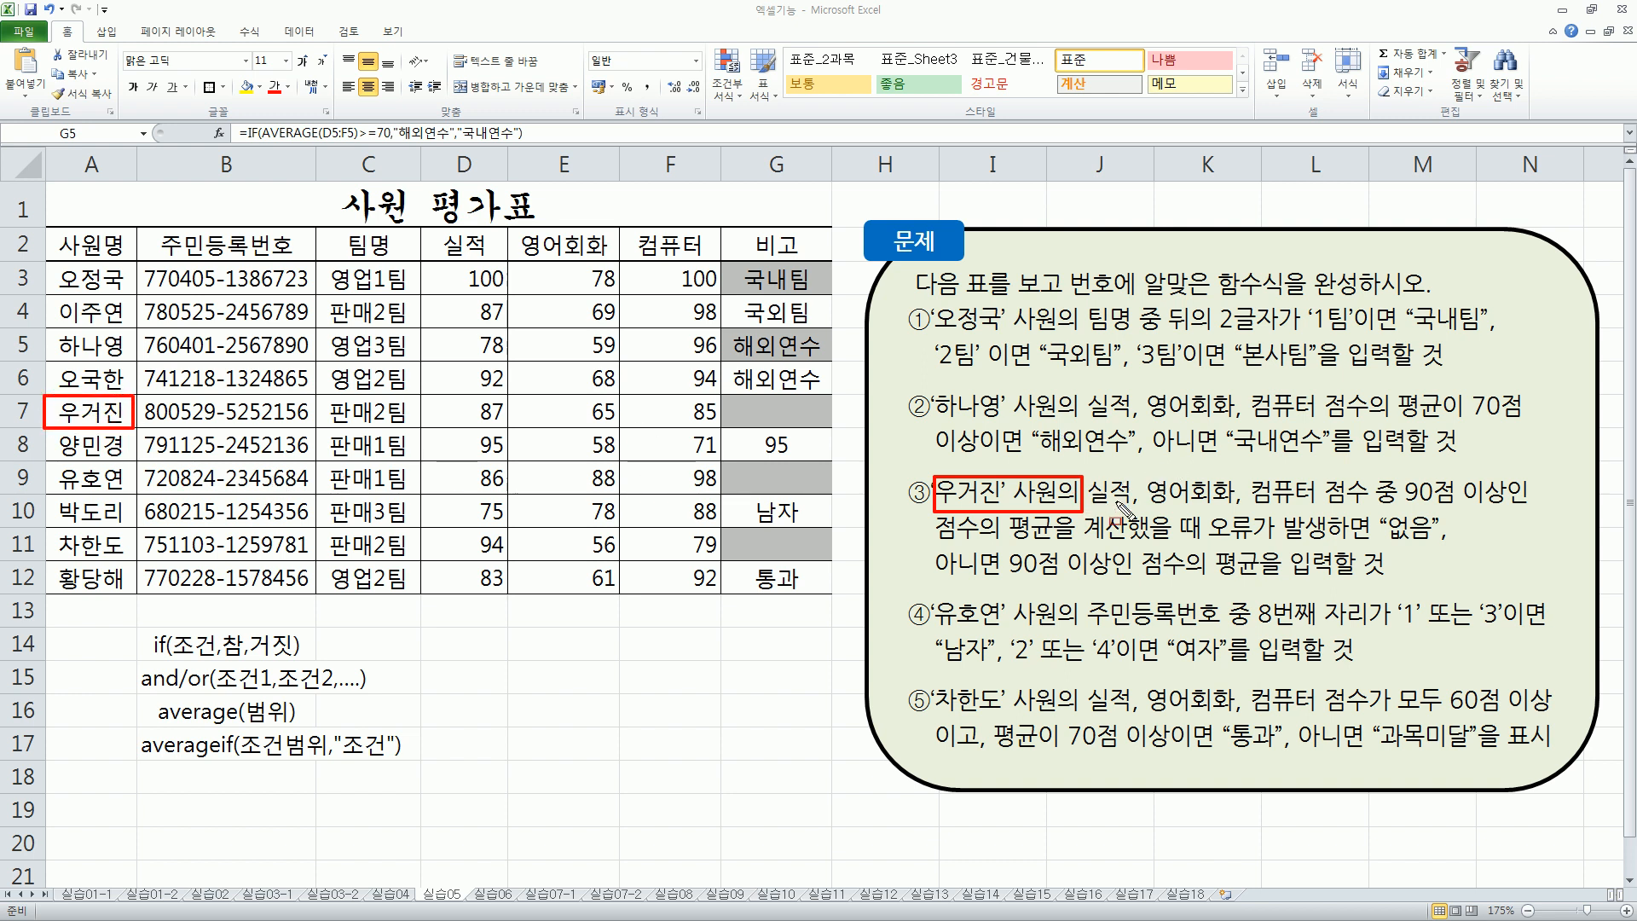
pyautogui.moveTo(1094, 509)
pyautogui.mouseDown()
pyautogui.moveTo(1516, 512)
pyautogui.moveTo(1534, 480)
pyautogui.mouseUp()
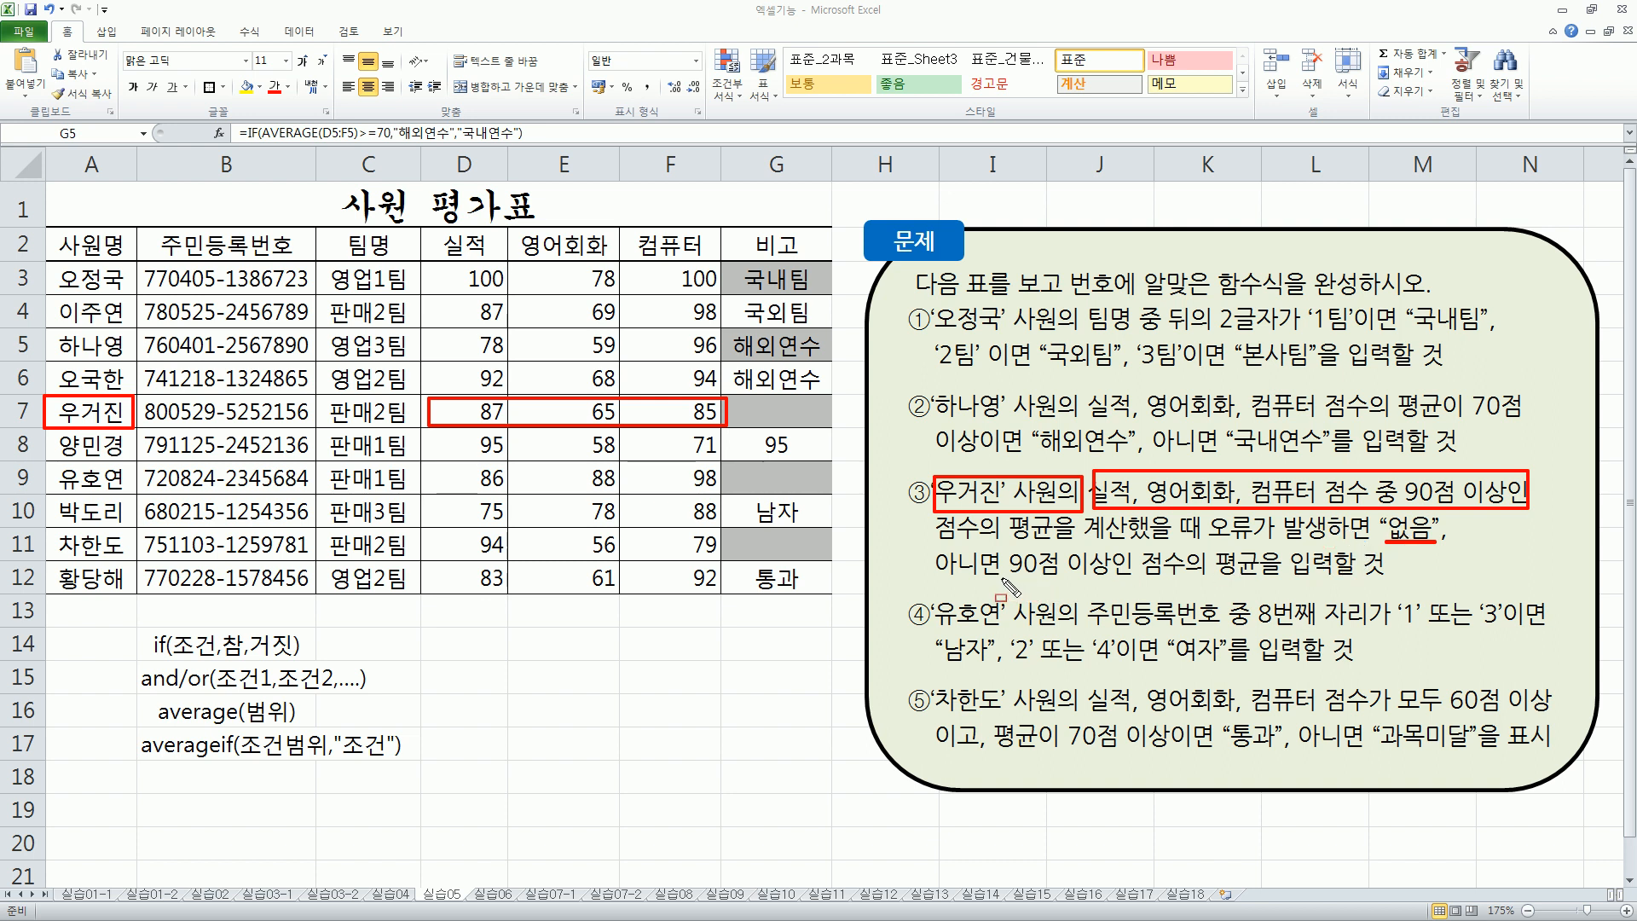
pyautogui.moveTo(1012, 579)
pyautogui.mouseDown()
pyautogui.moveTo(1381, 580)
pyautogui.moveTo(1388, 548)
pyautogui.mouseUp()
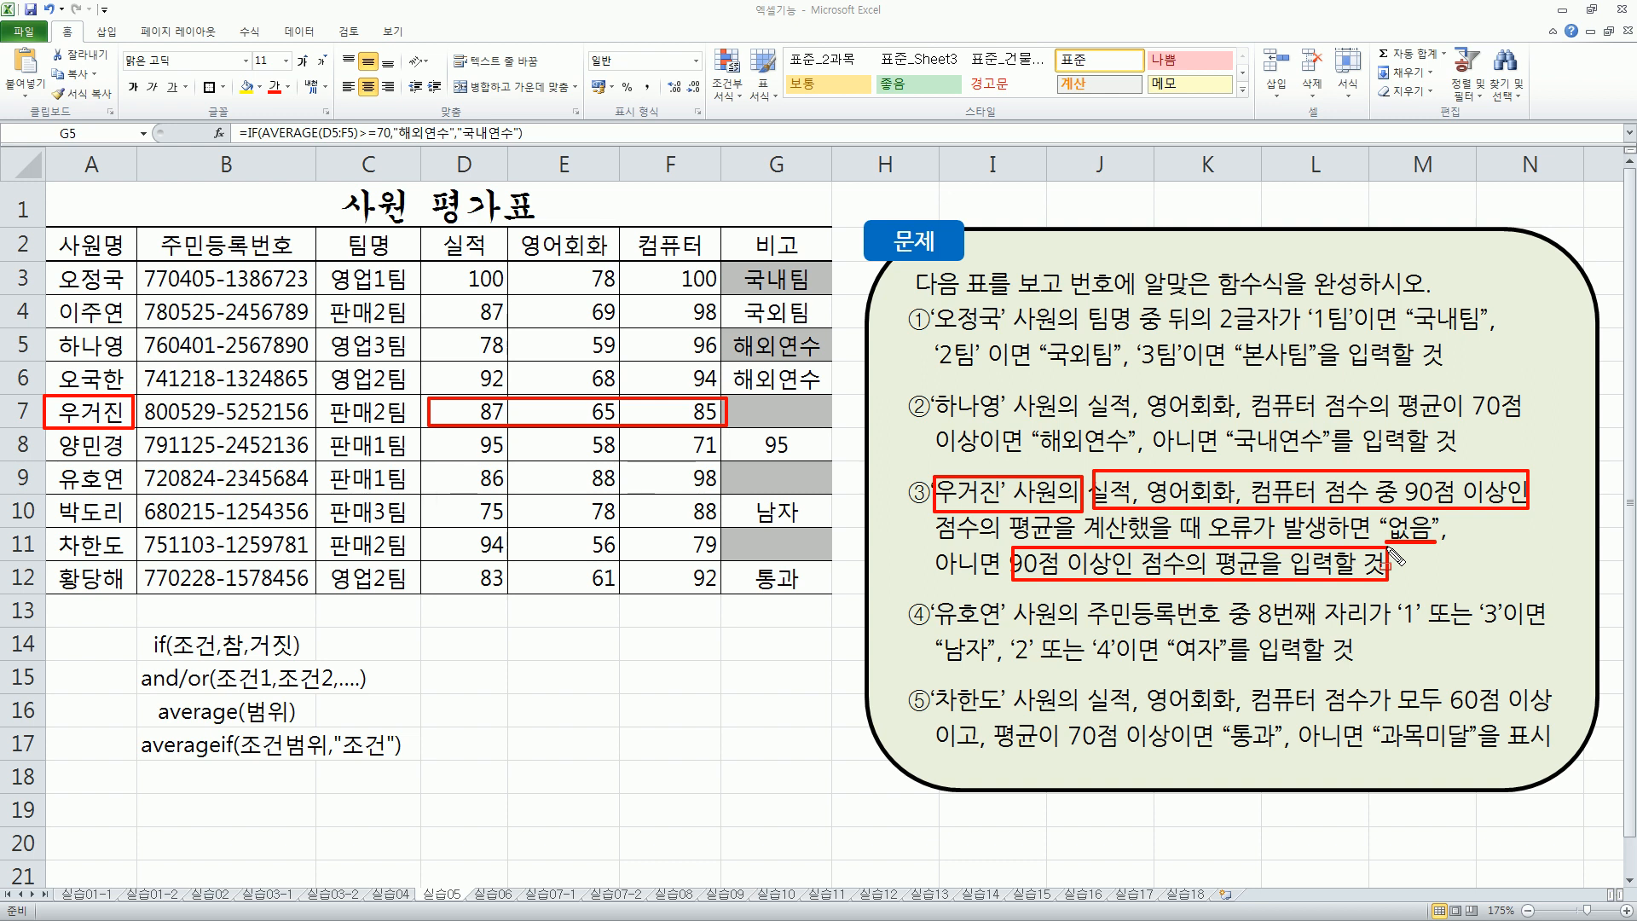
pyautogui.press('Escape')
# Start an AVERAGEIF formula in G7 with the employee's three scores in D7:F7 as its range.
pyautogui.click(764, 415)
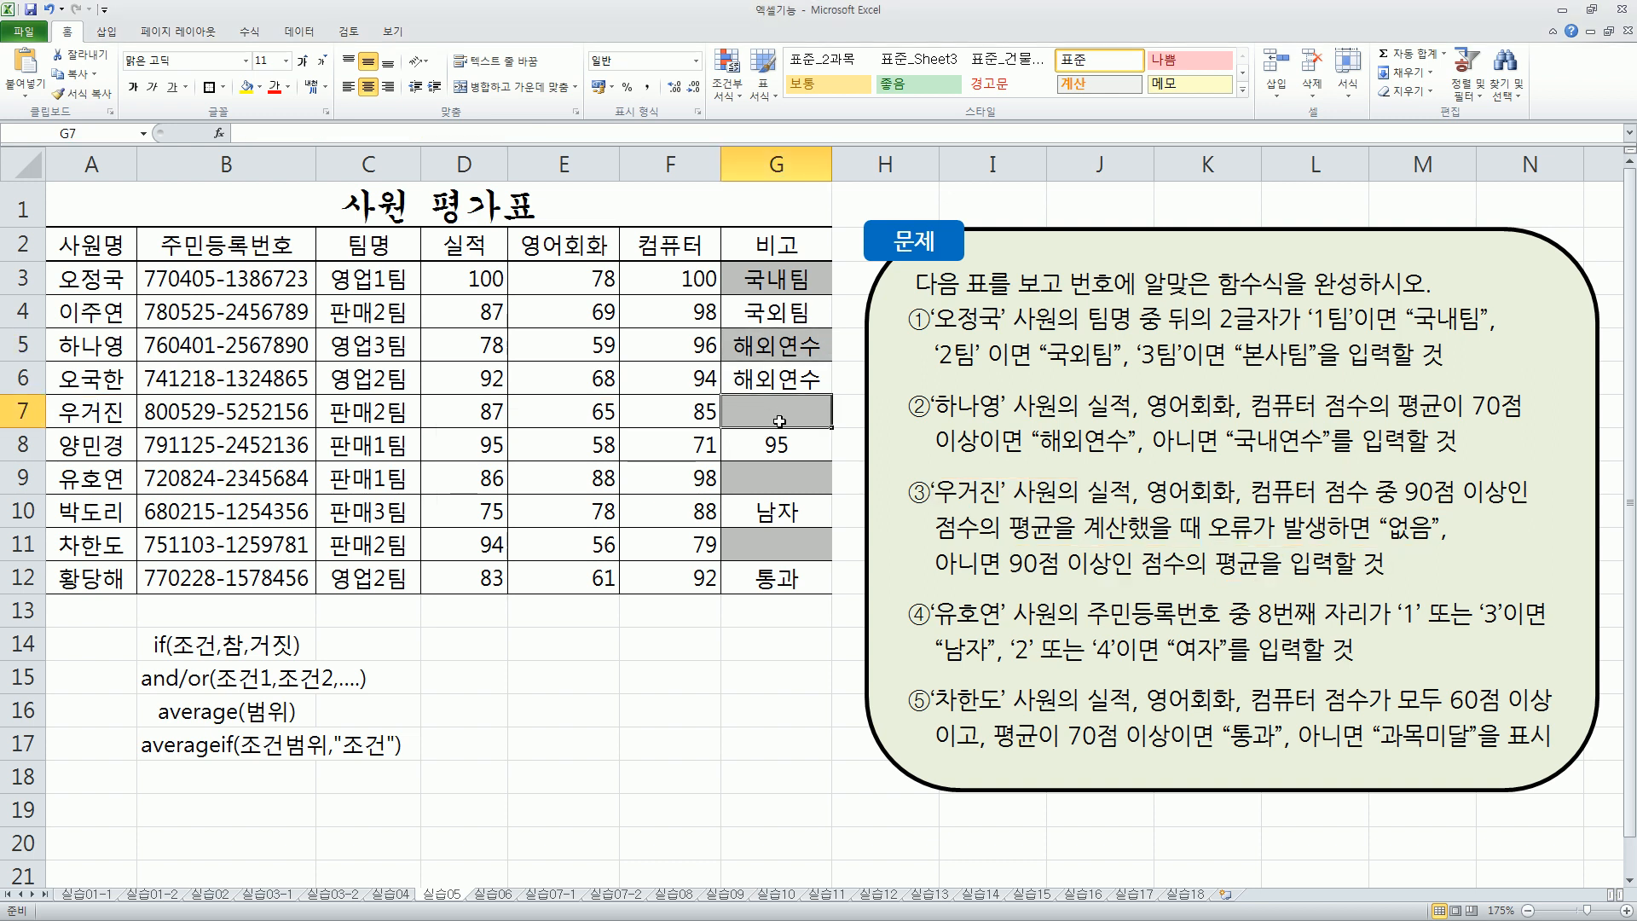
pyautogui.write('=')
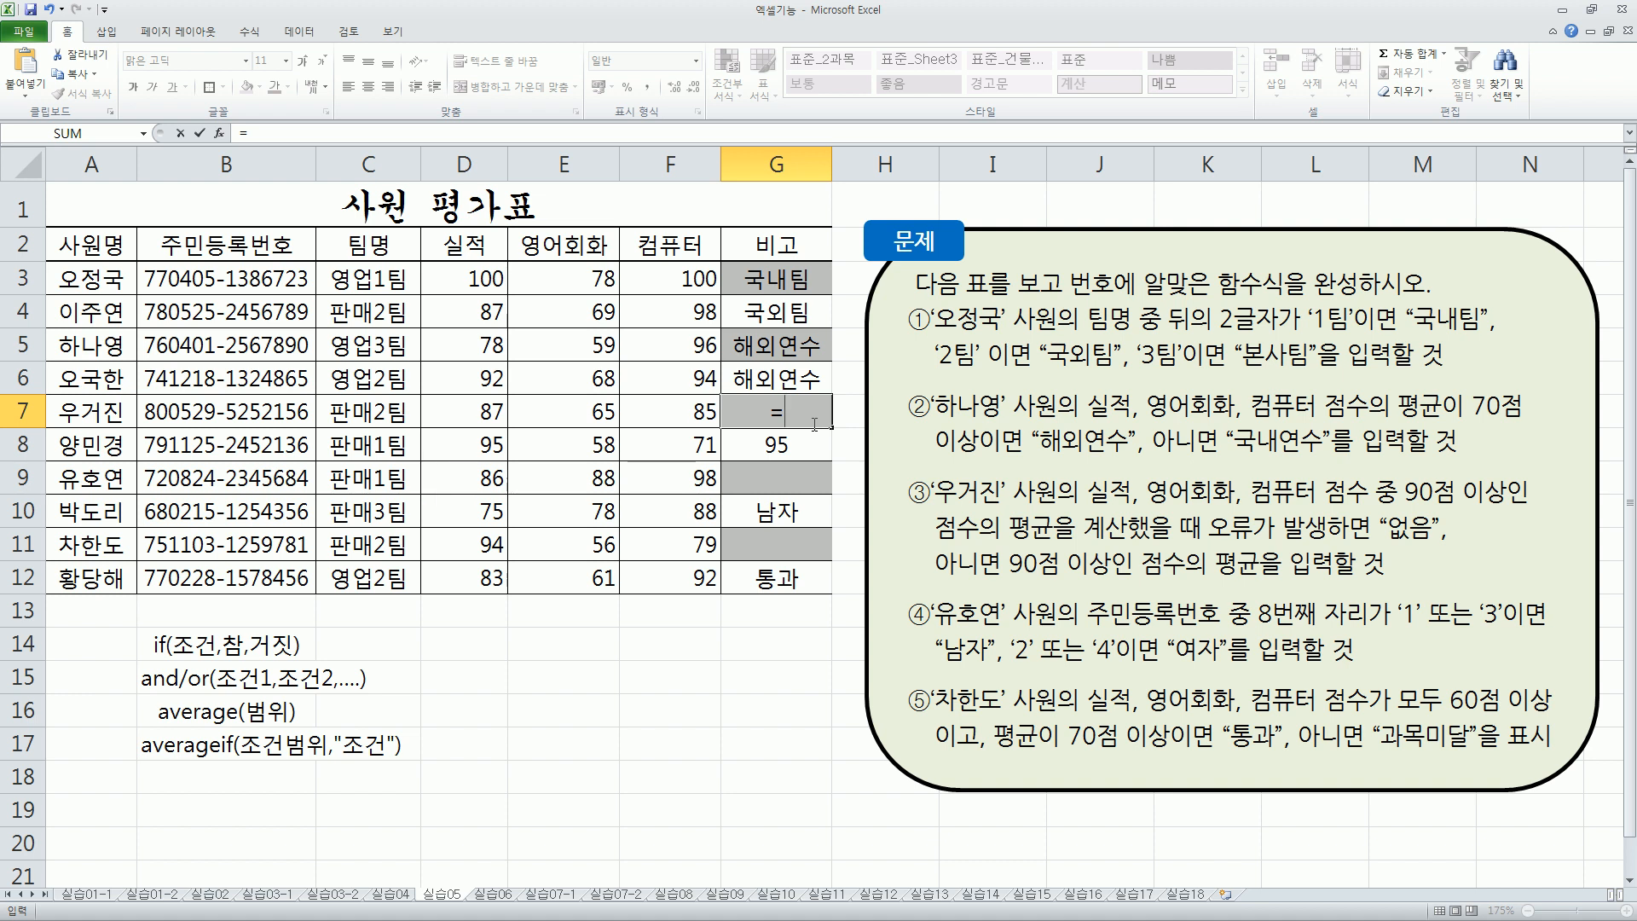
pyautogui.write('aver')
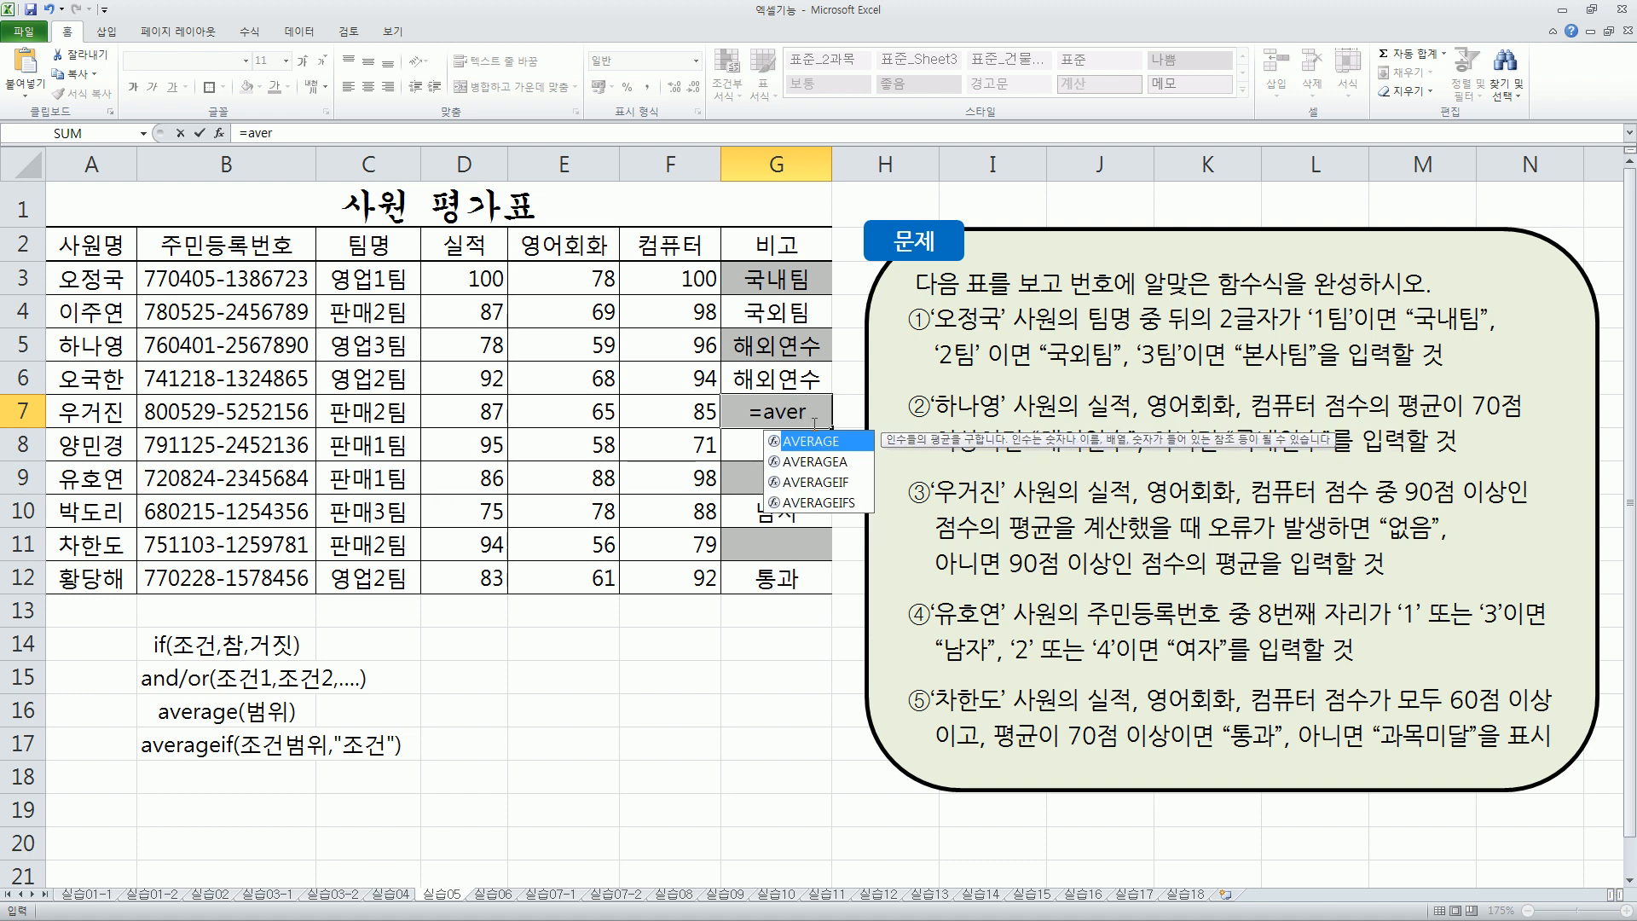
pyautogui.write('age')
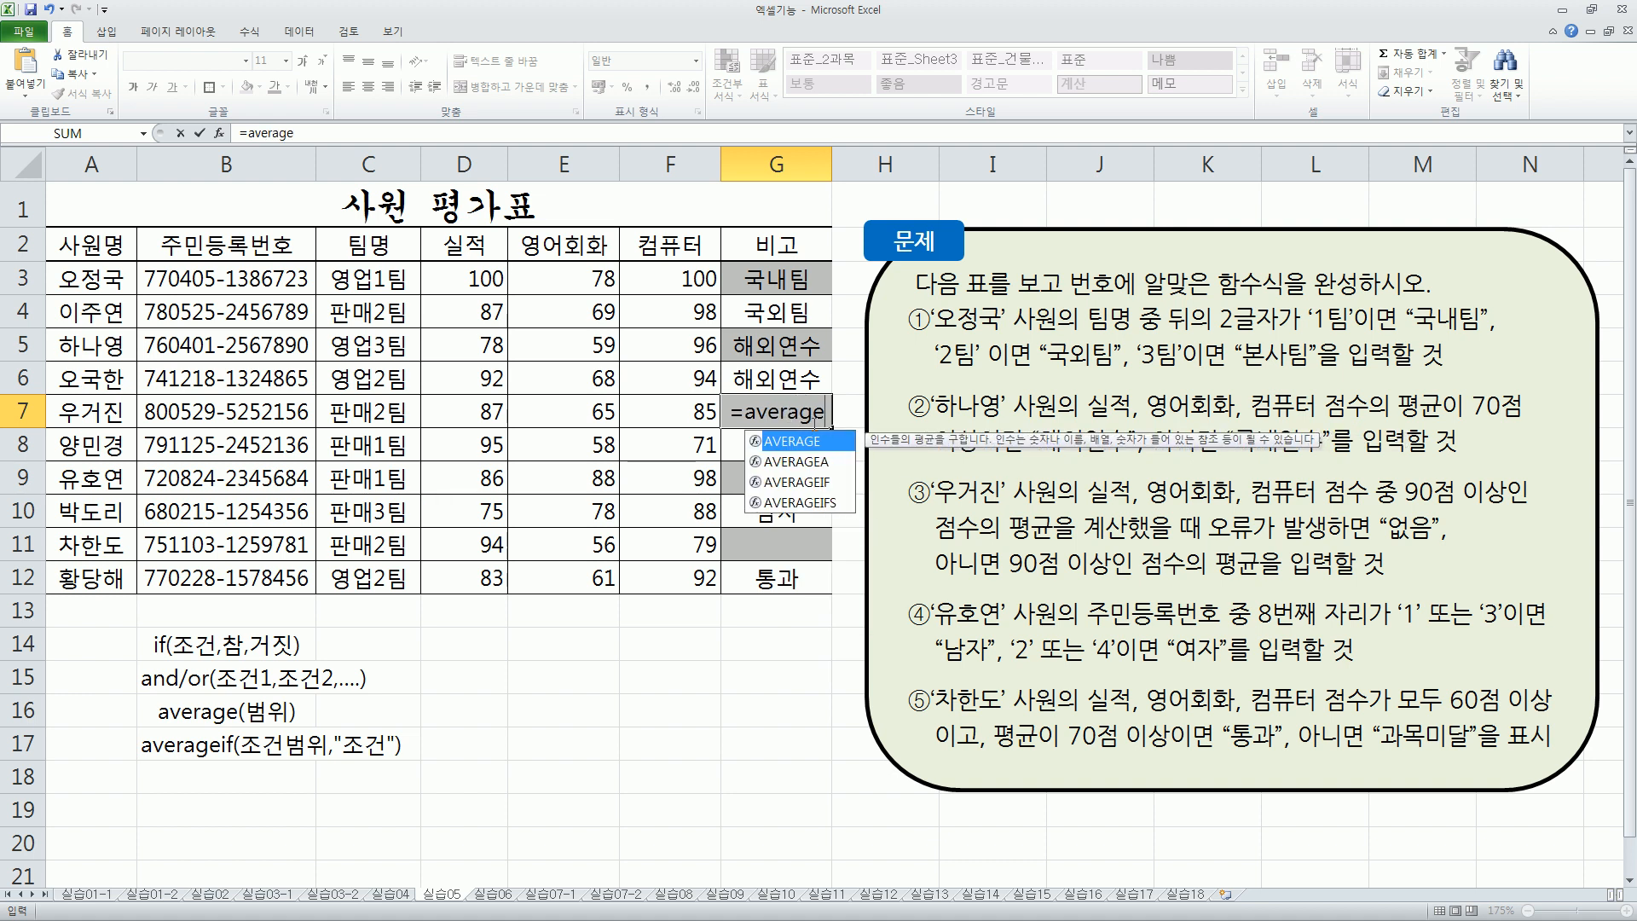
pyautogui.write('is')
pyautogui.press('BackSpace')
pyautogui.press('BackSpace')
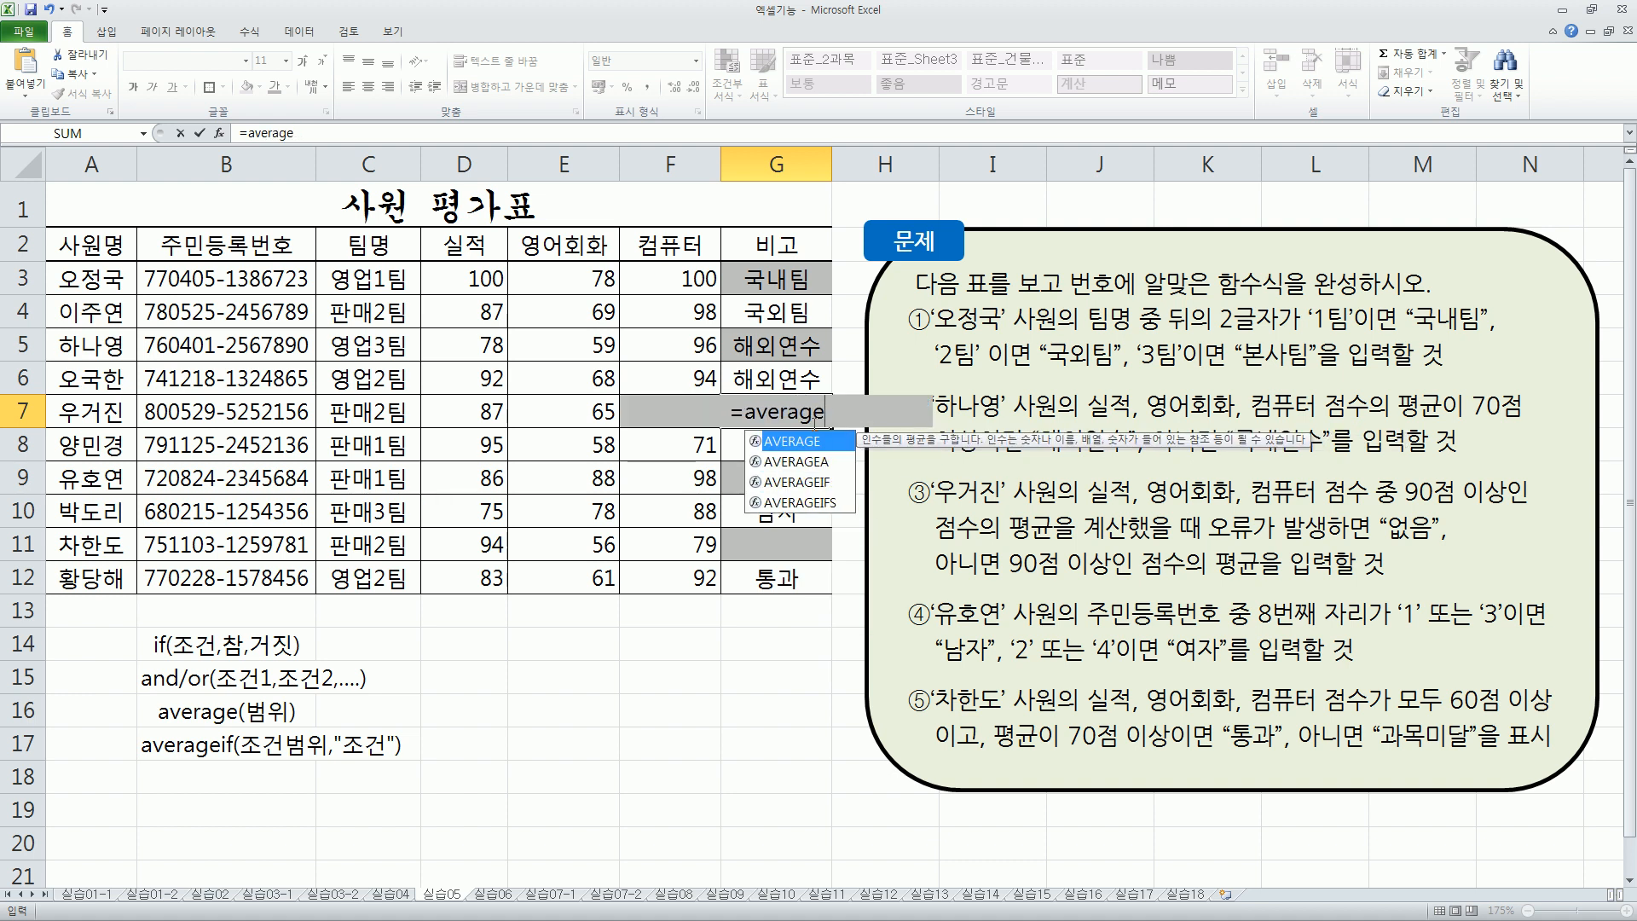
pyautogui.write('if')
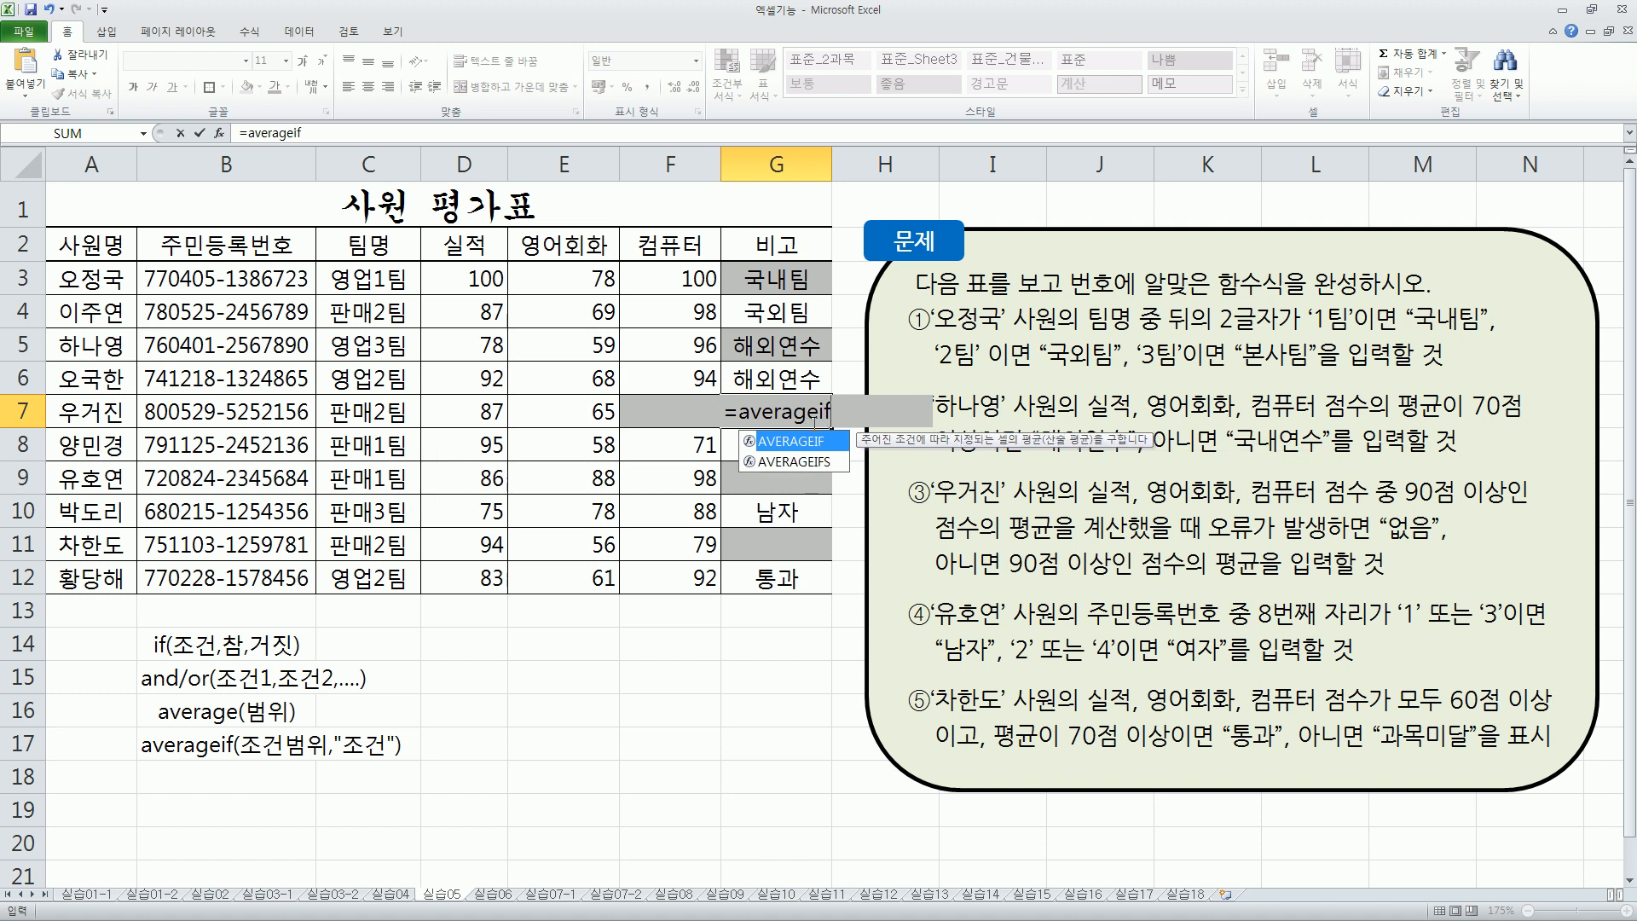
pyautogui.write('(')
pyautogui.press('Left')
pyautogui.press('Left')
pyautogui.press('Left')
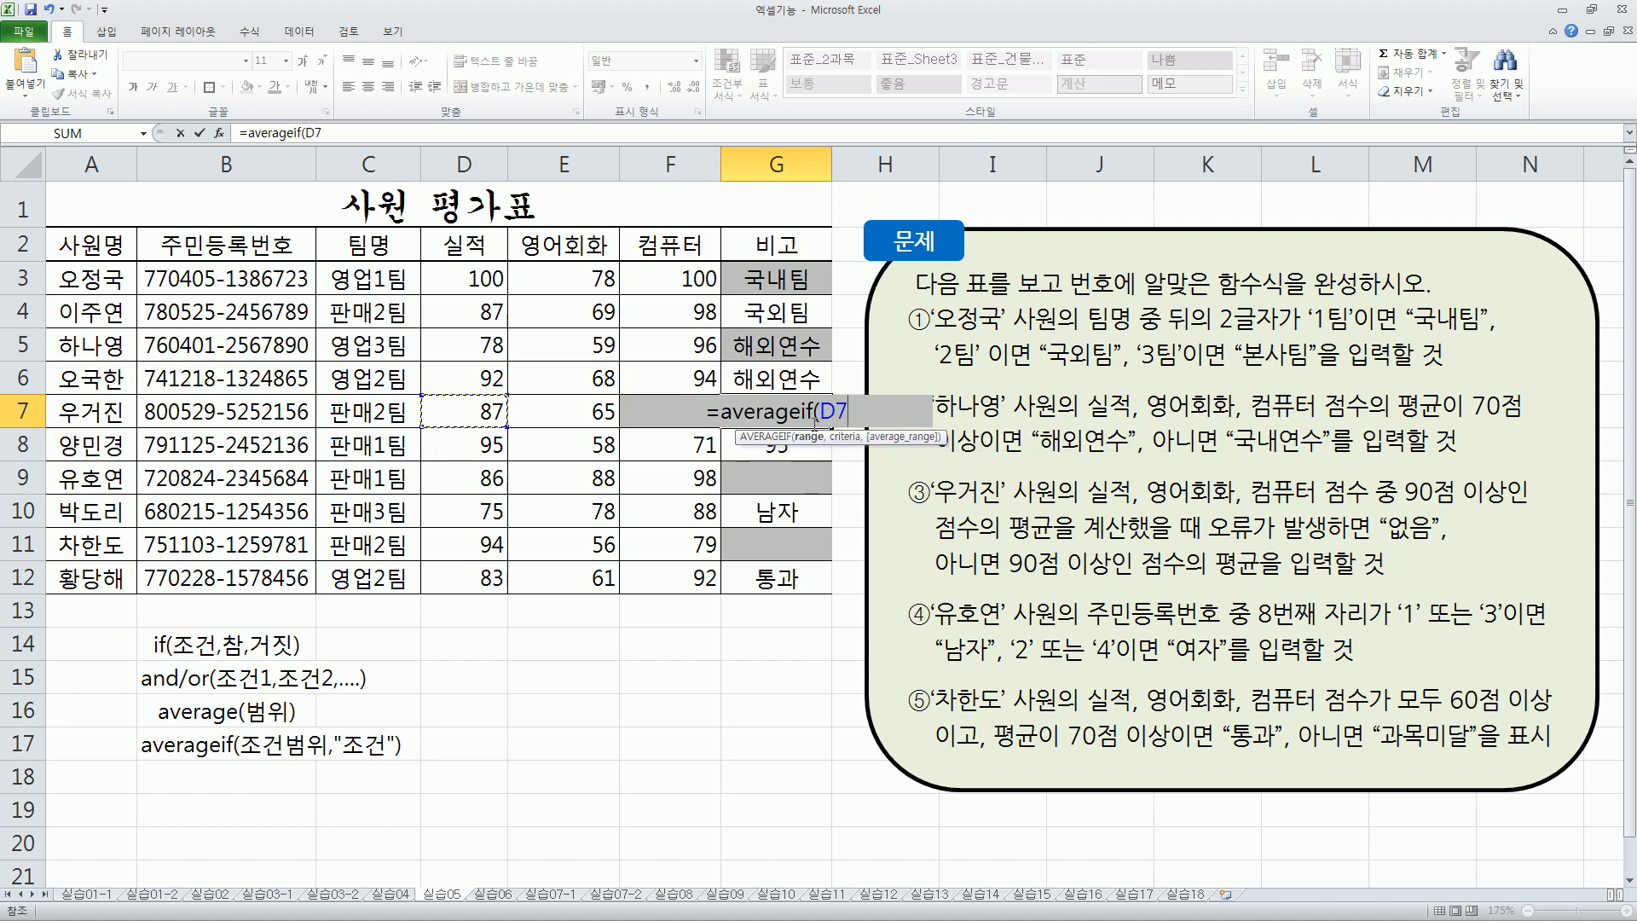
pyautogui.hotkey('shift', 'Right')
pyautogui.hotkey('shift', 'Right')
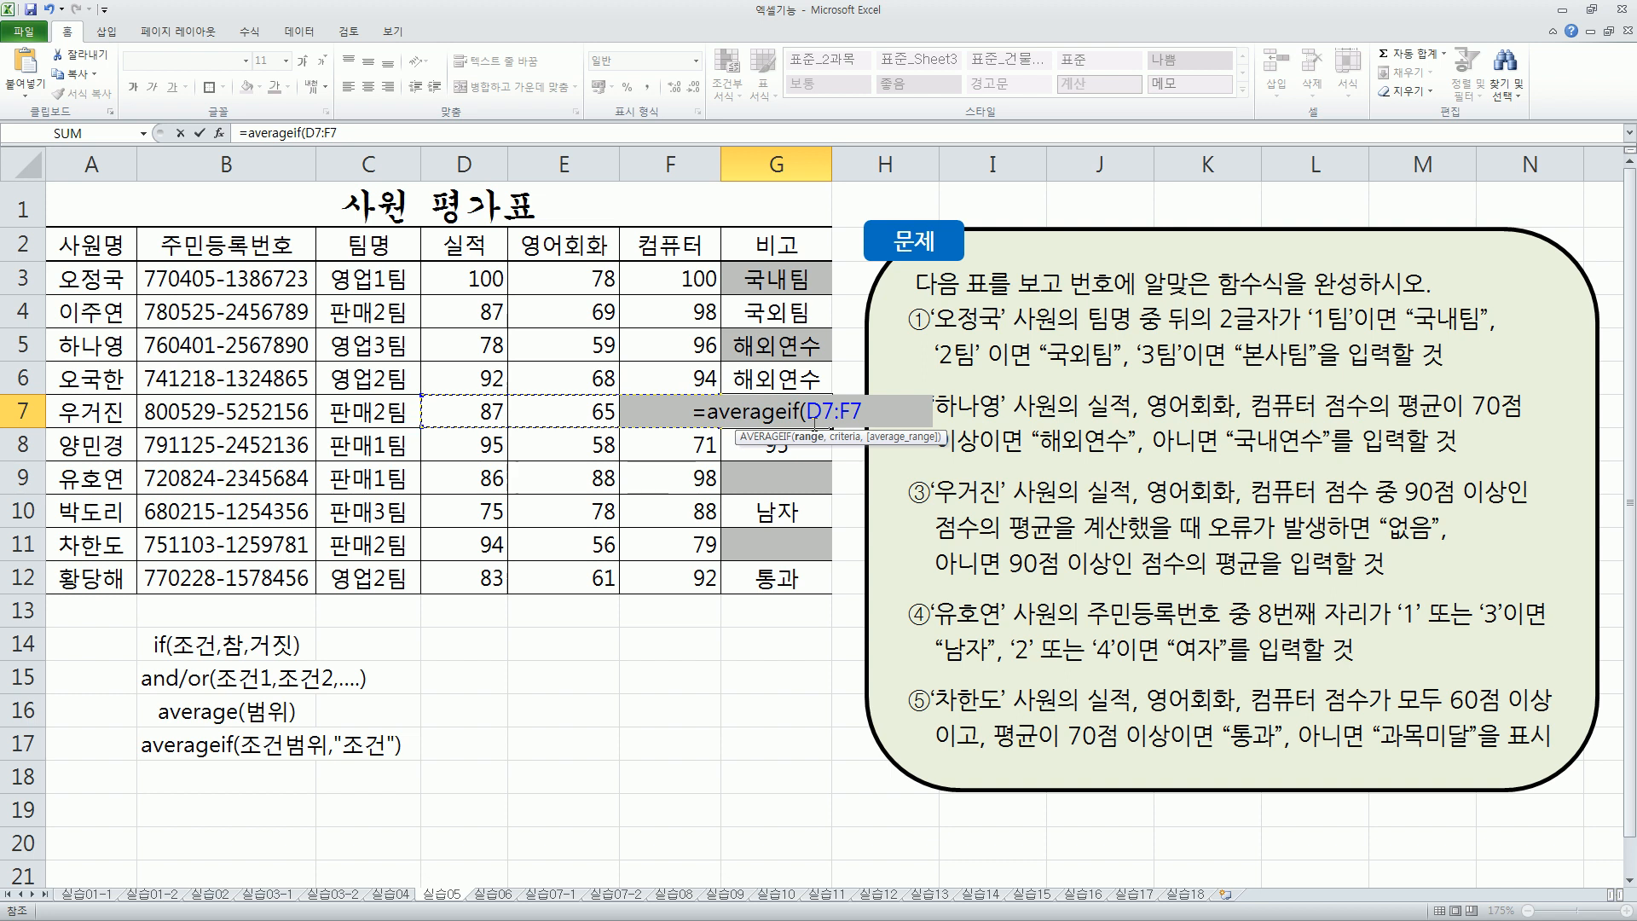
# Set the AVERAGEIF criteria in G7 to ">=90", close and commit the formula, and select G7 again.
pyautogui.write(',')
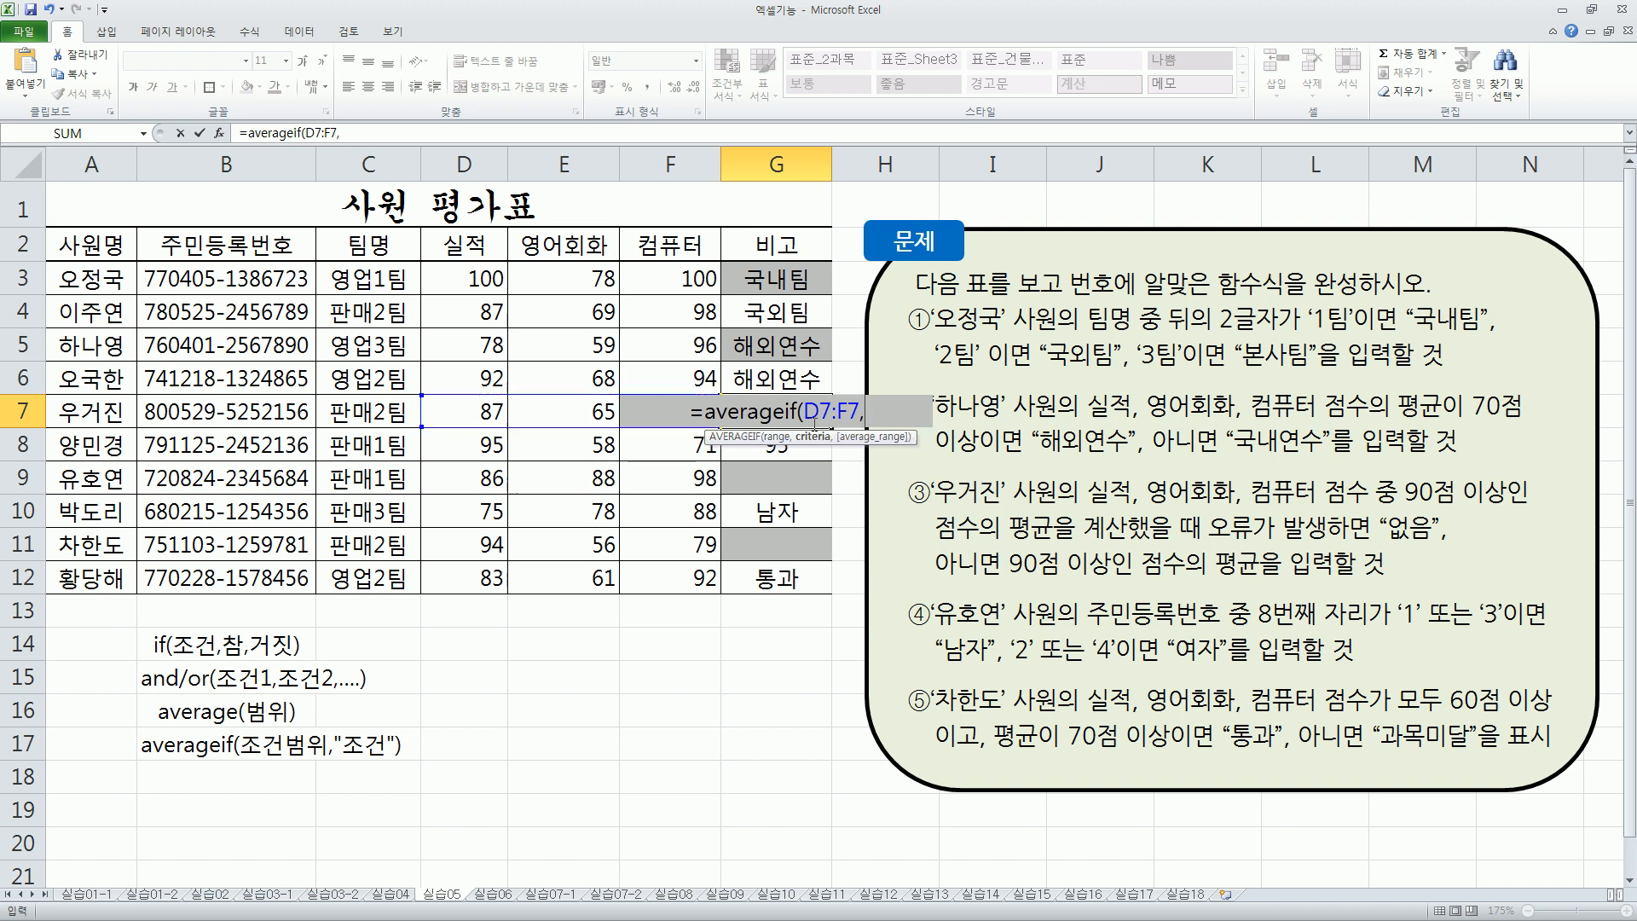
pyautogui.write('"')
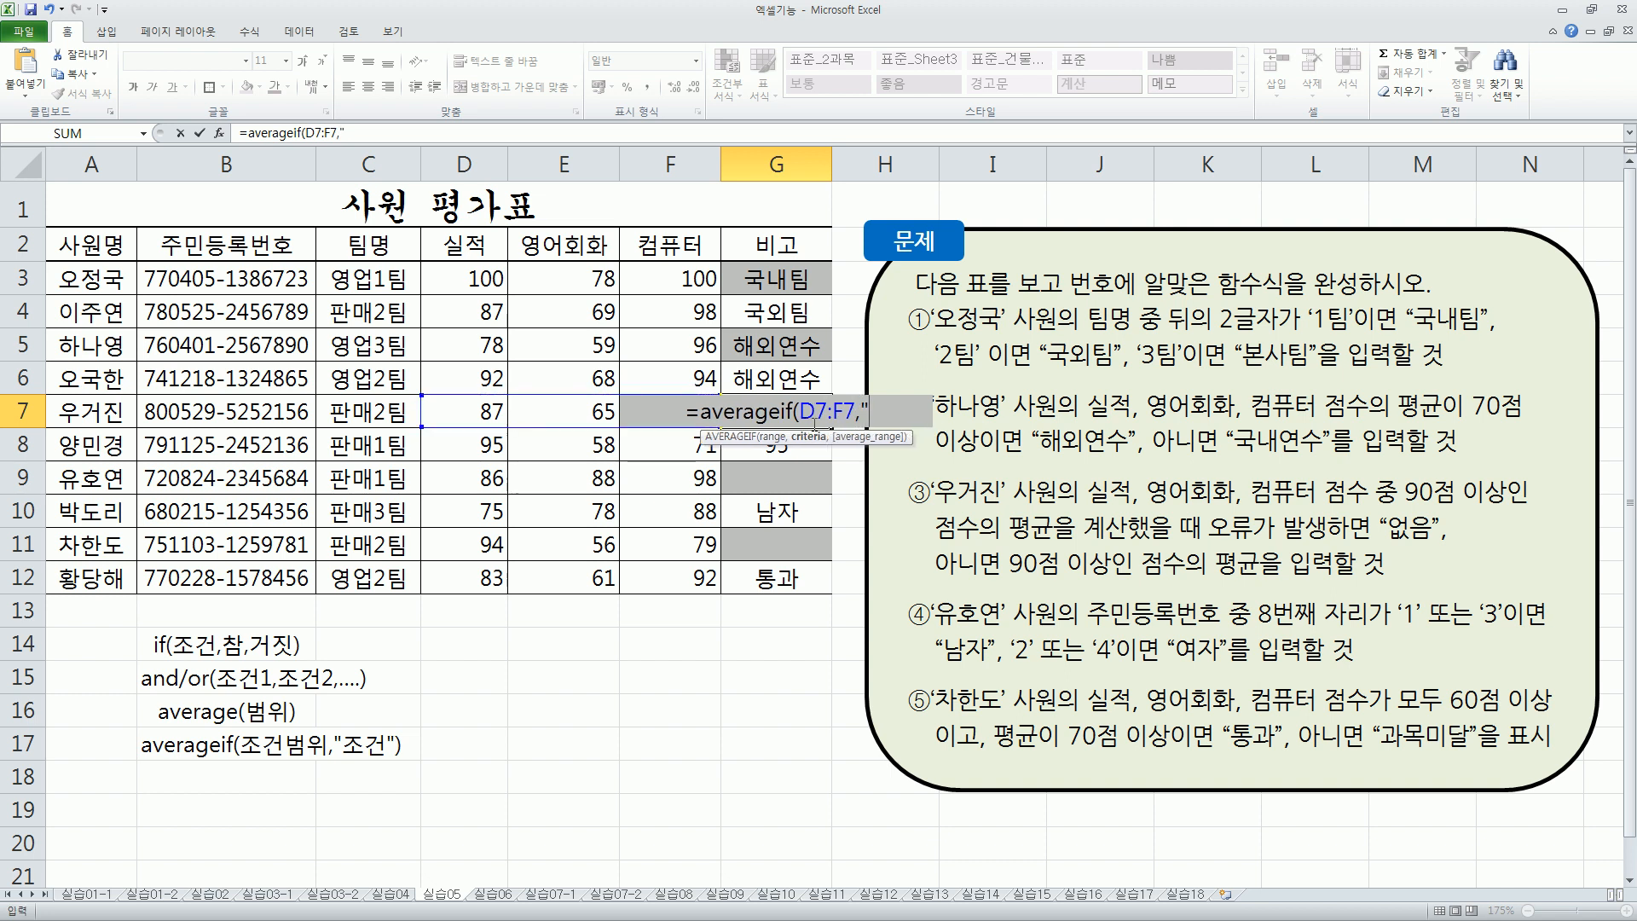
pyautogui.write('>=90')
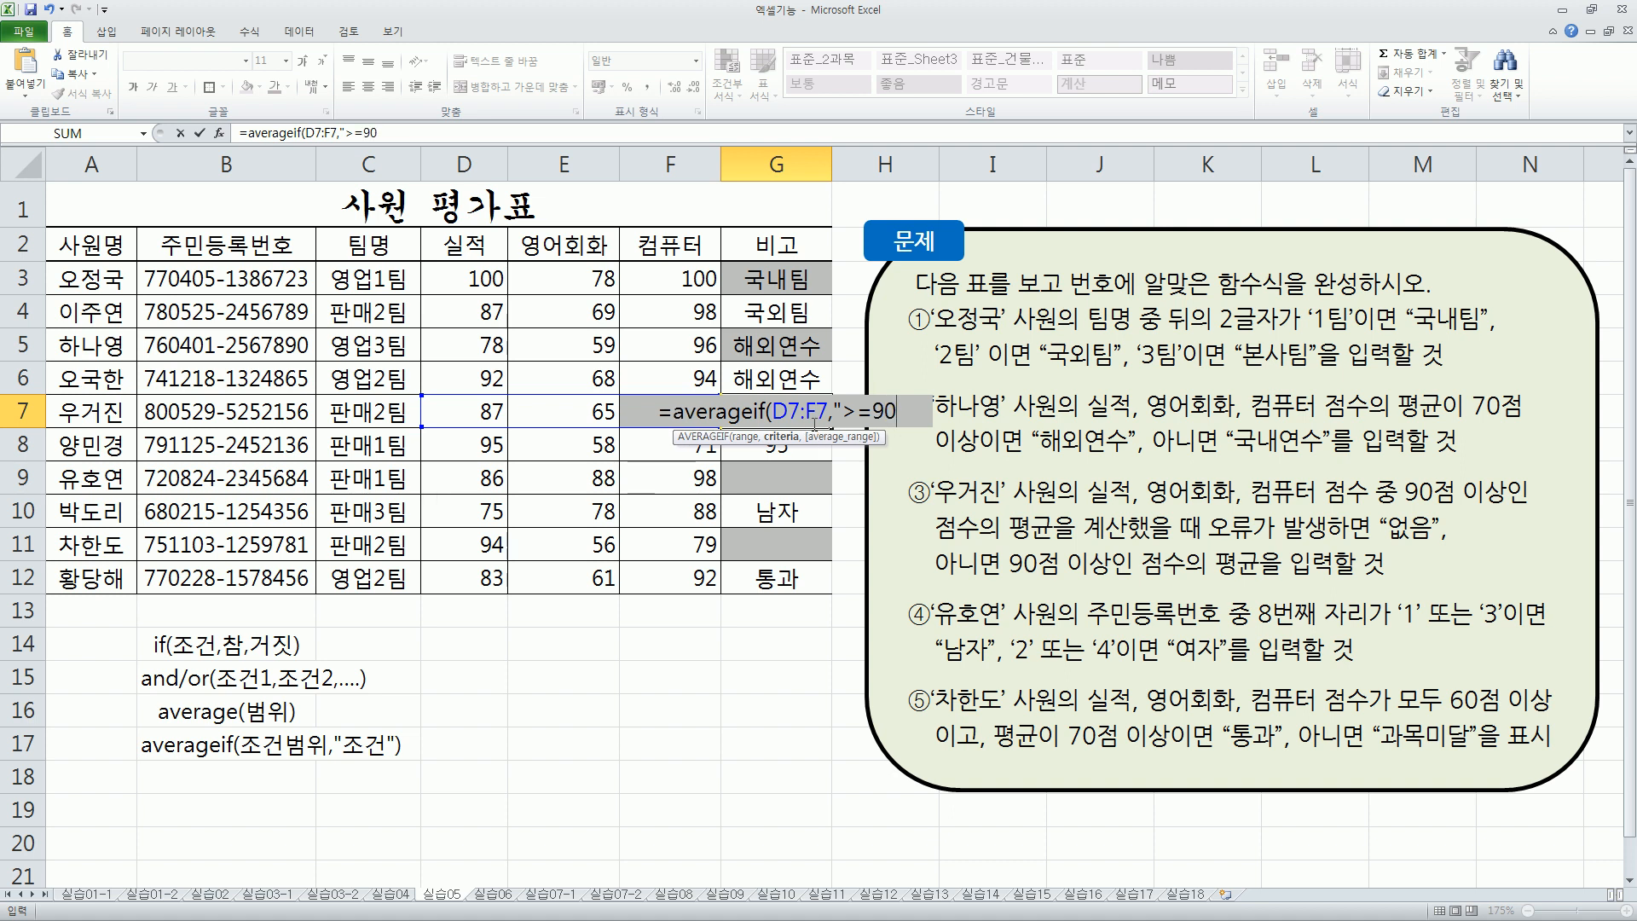
pyautogui.write('"')
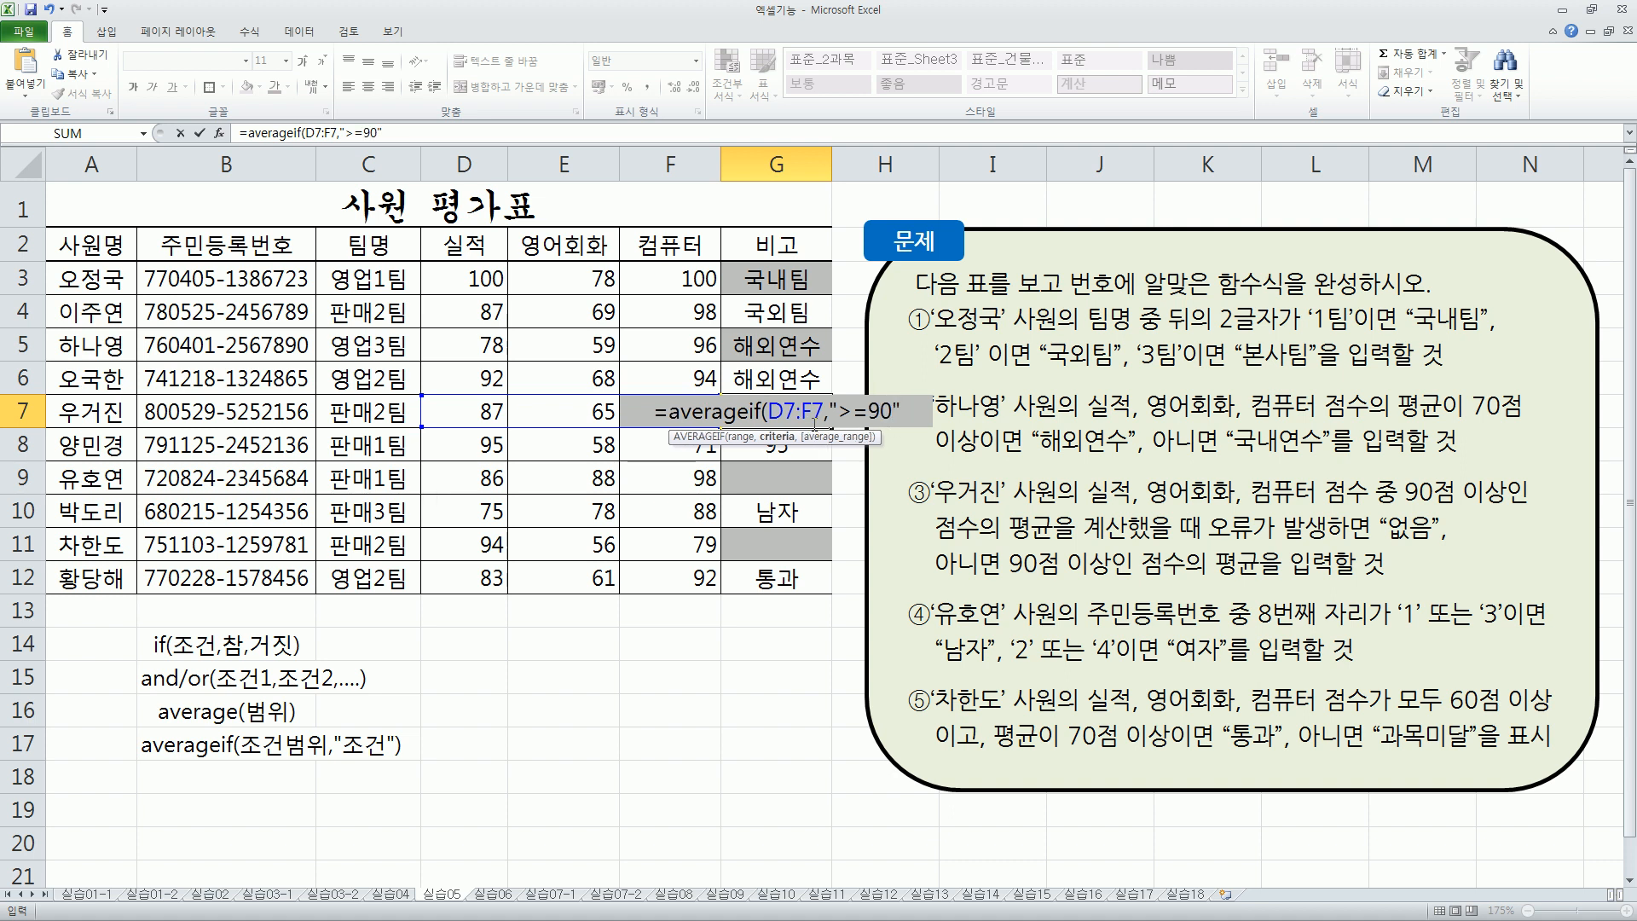
pyautogui.write(')')
pyautogui.press('Return')
pyautogui.click(813, 424)
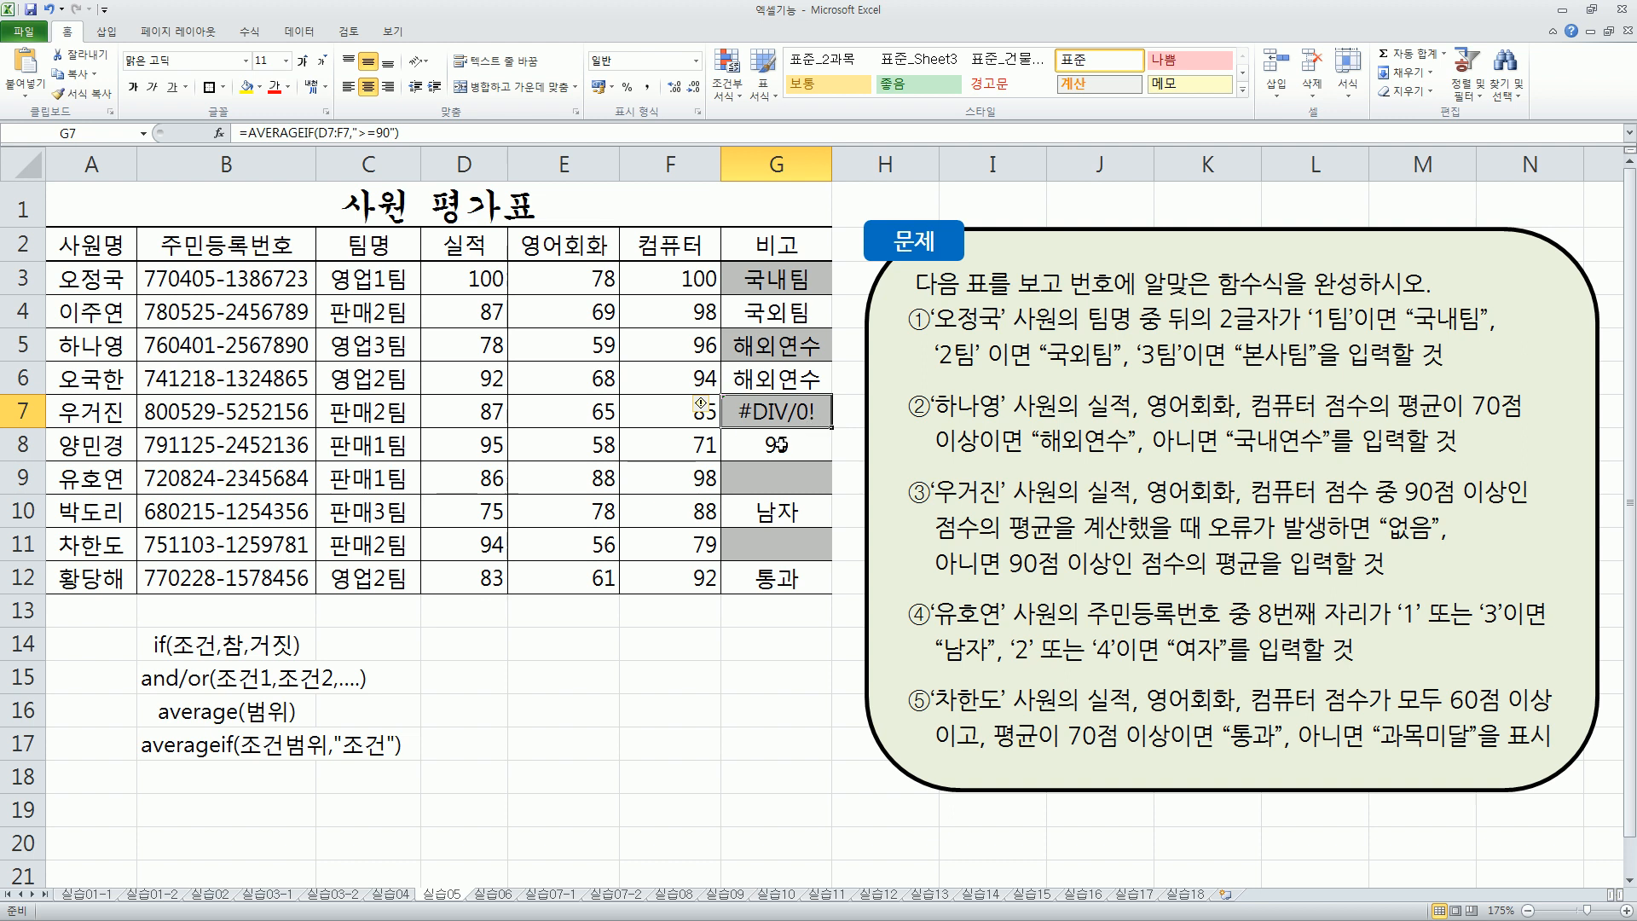
# Check the scores in D7:F7 and the G7 result against the error condition in the third task.
pyautogui.moveTo(498, 416); pyautogui.dragTo(698, 414)
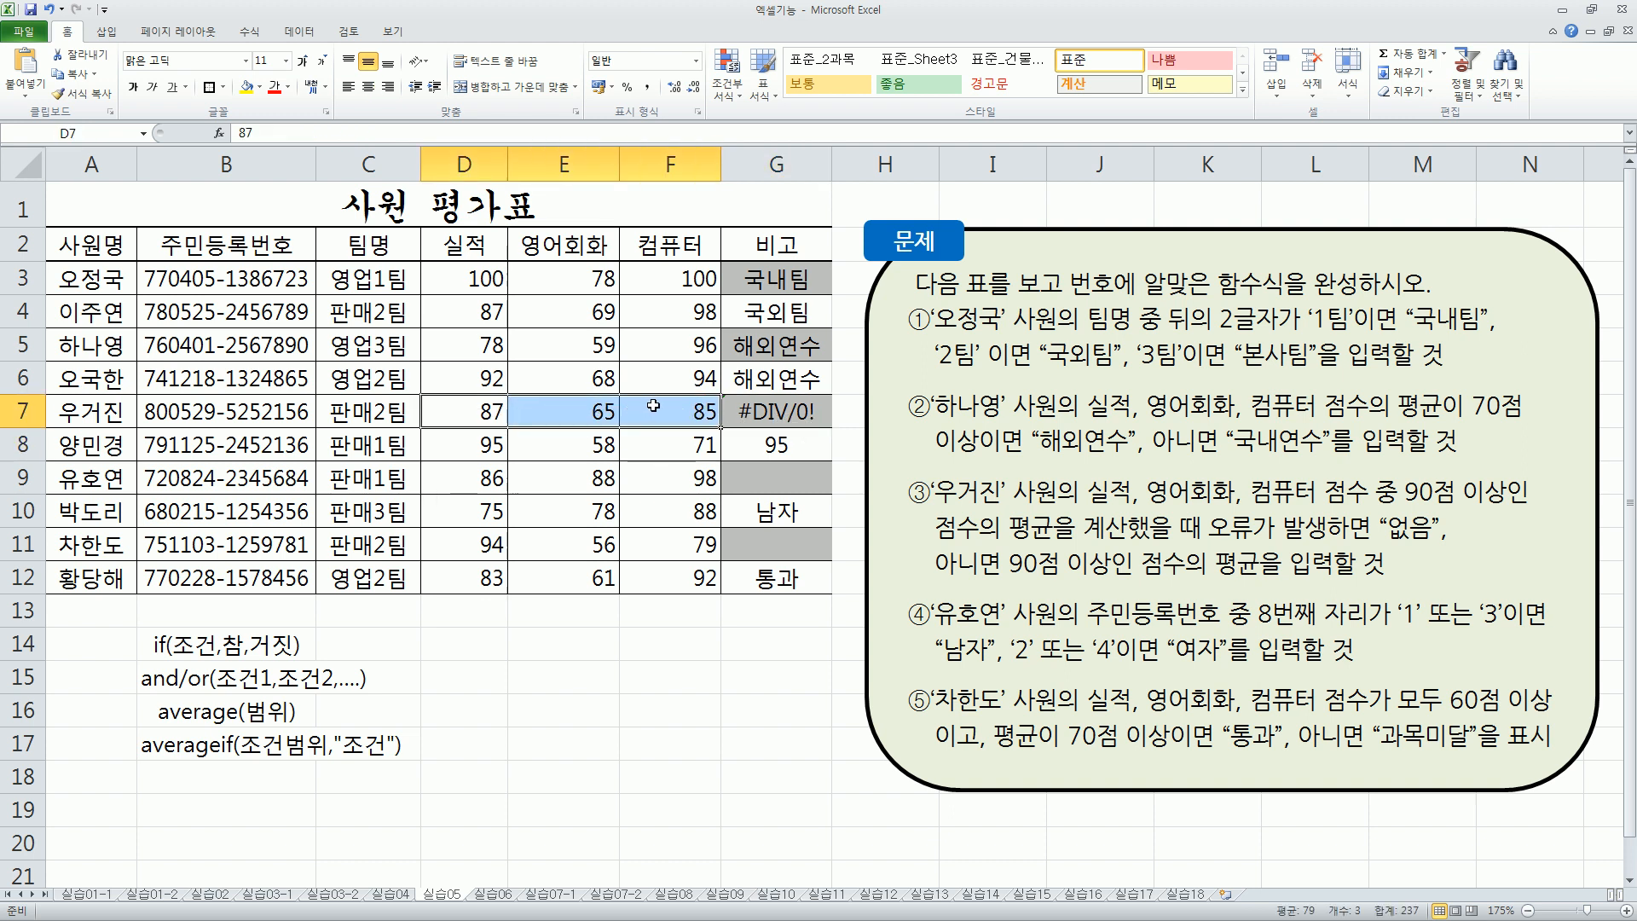
pyautogui.click(777, 407)
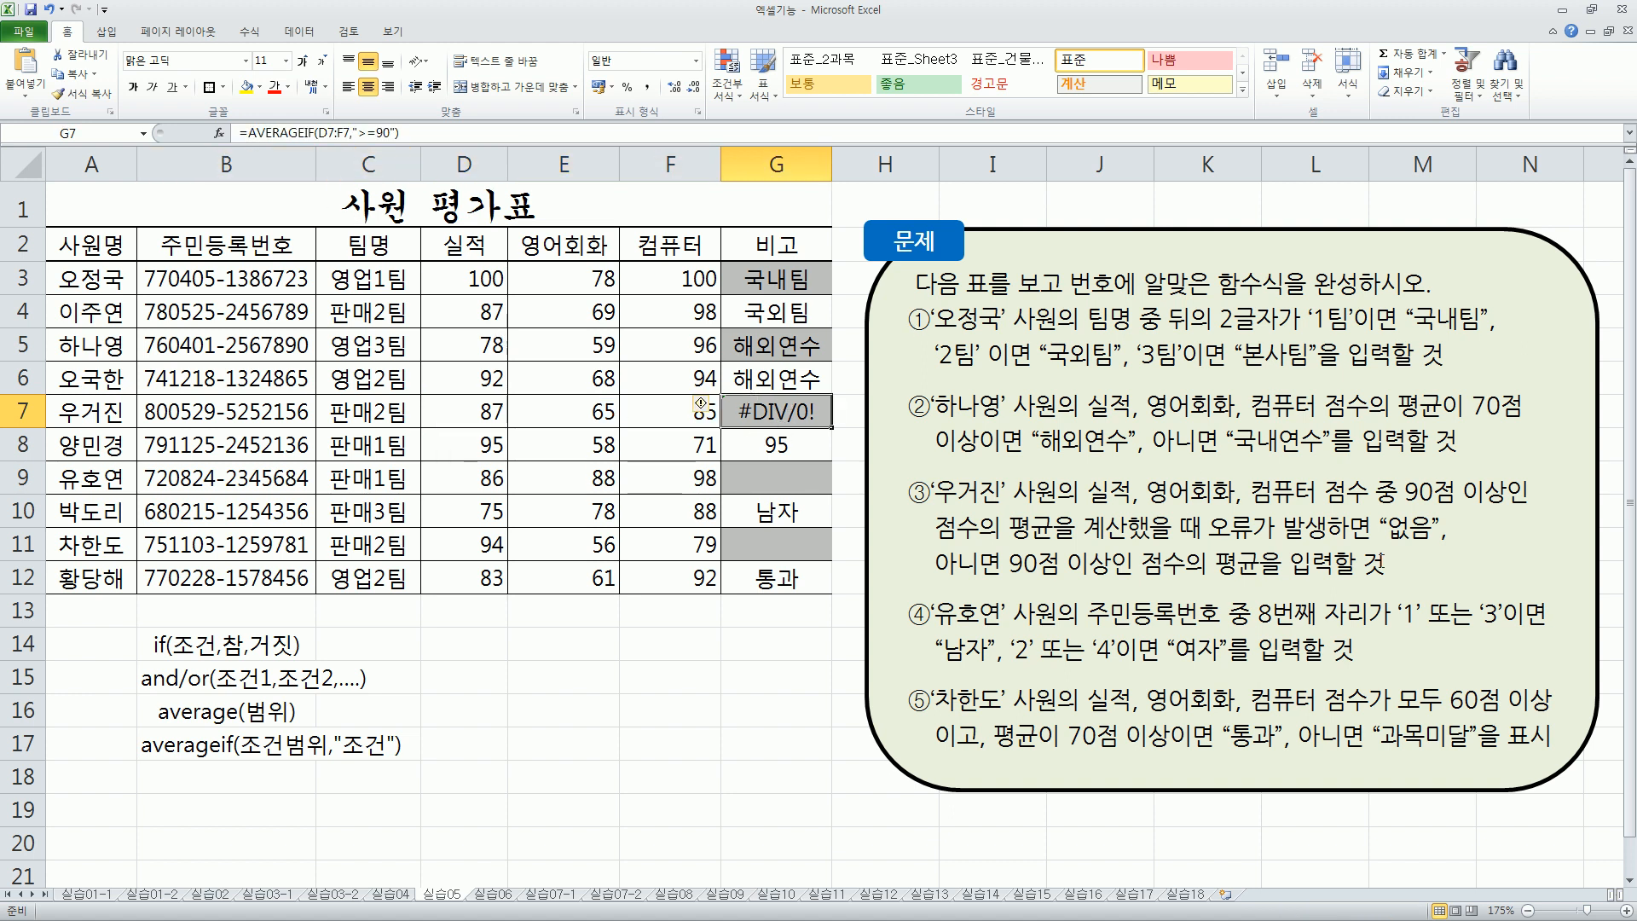
pyautogui.moveTo(1202, 543)
pyautogui.mouseDown()
pyautogui.moveTo(1446, 543)
pyautogui.moveTo(1386, 542)
pyautogui.mouseUp()
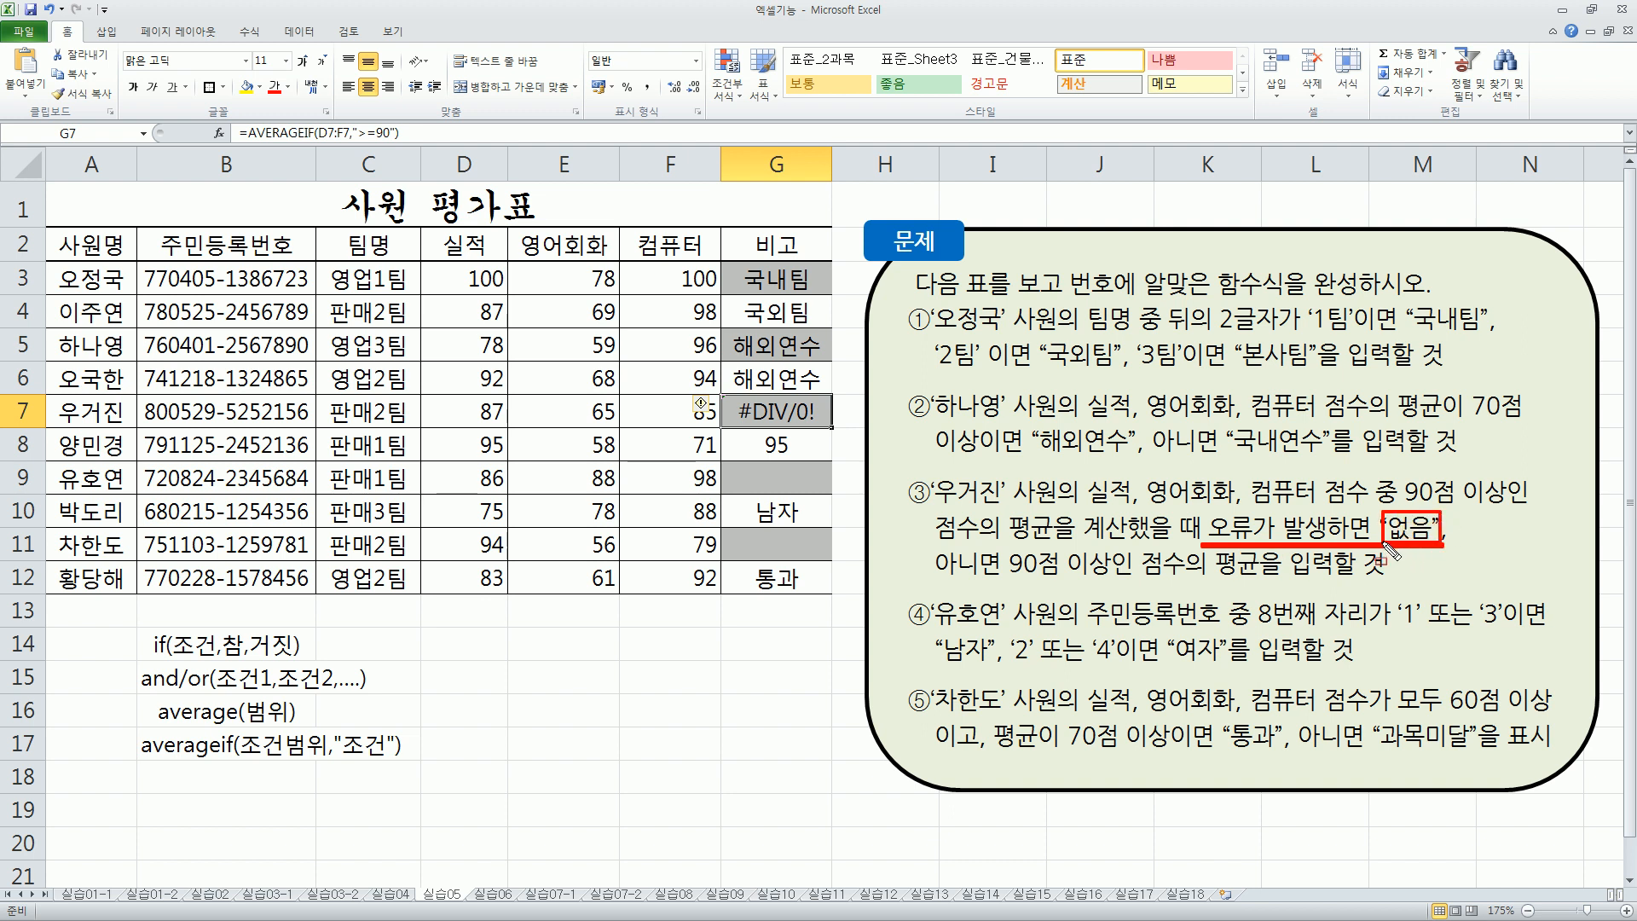
pyautogui.moveTo(1208, 581); pyautogui.dragTo(1328, 582)
pyautogui.press('Escape')
# Wrap the AVERAGEIF formula in G7 in an IFERROR function as its value argument.
pyautogui.doubleClick(737, 414)
pyautogui.click(663, 412)
pyautogui.write('if')
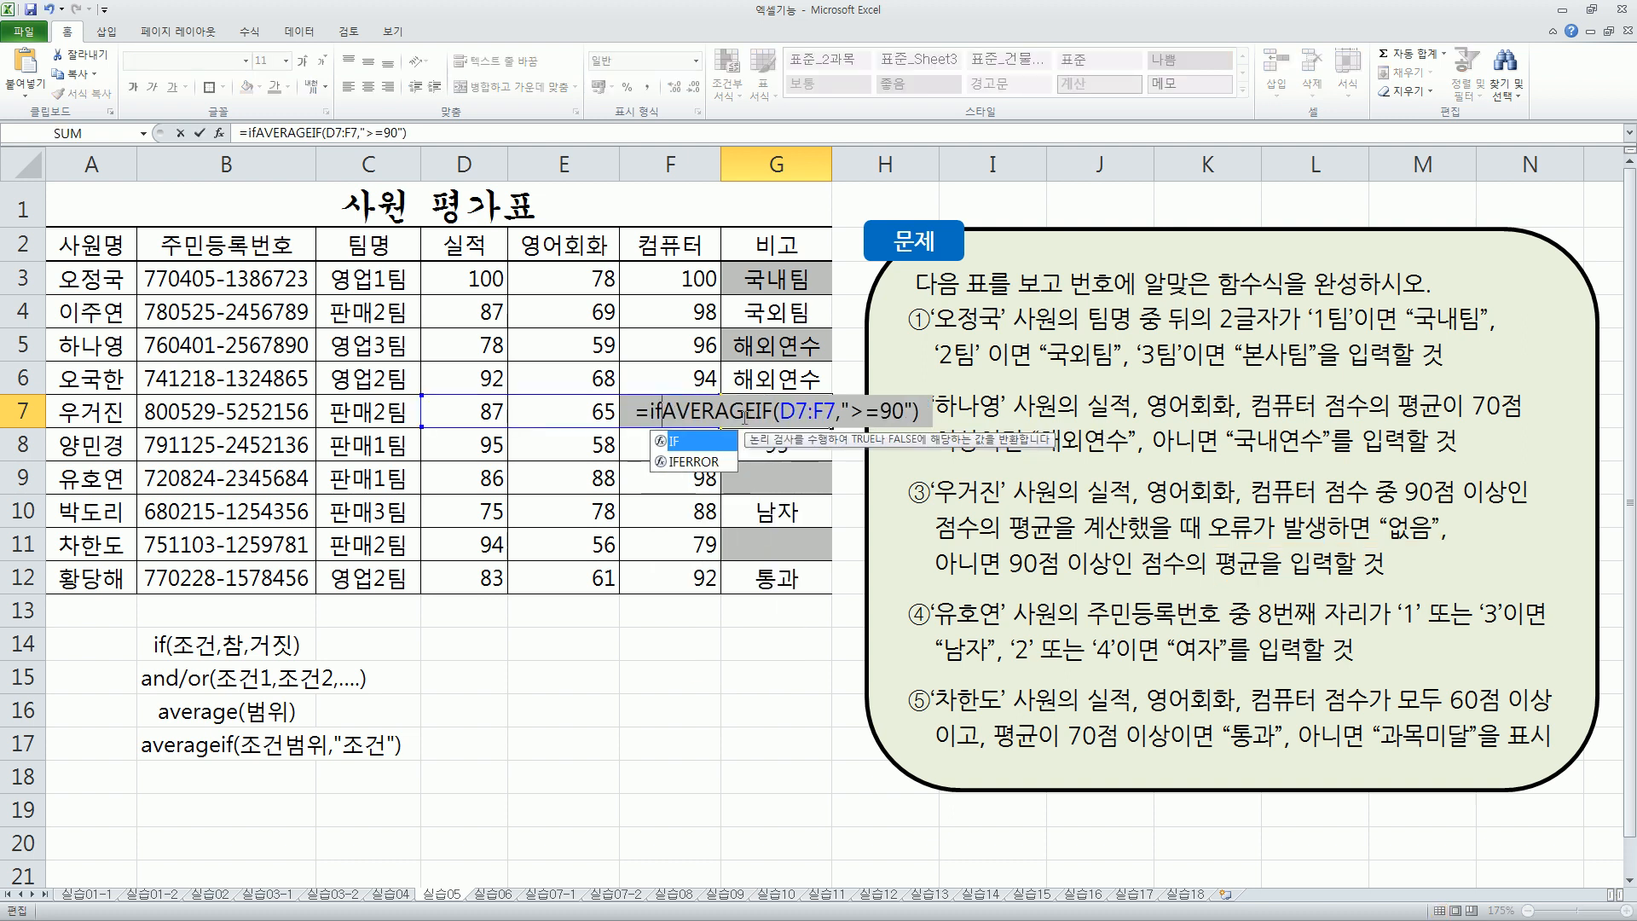
pyautogui.write('e')
pyautogui.press('Tab')
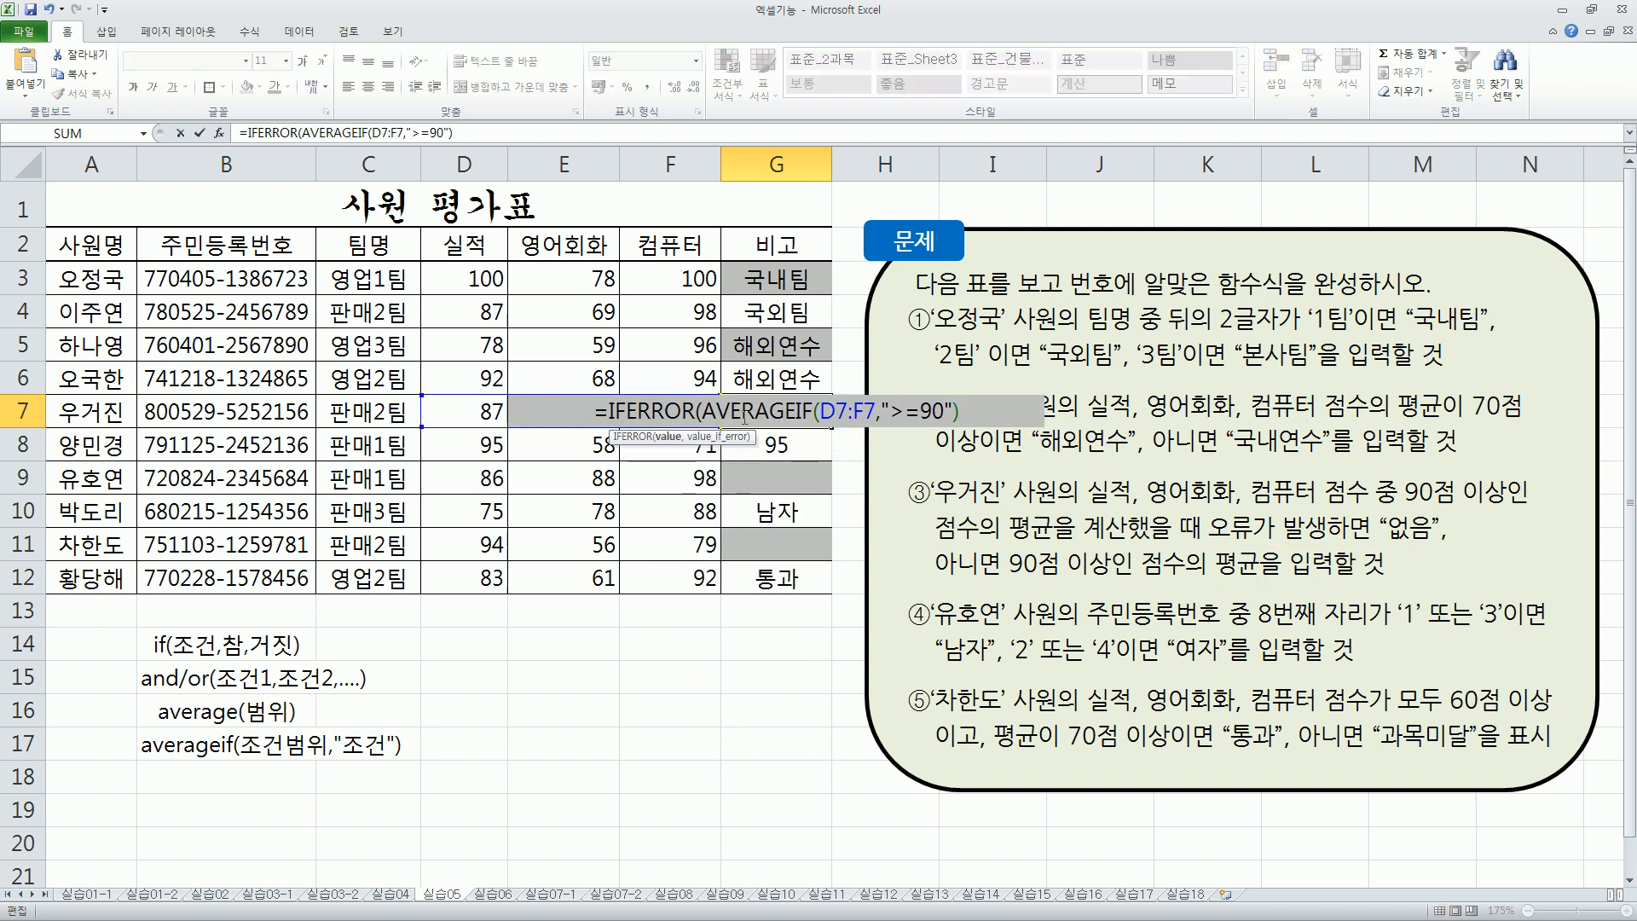
pyautogui.hotkey('shift', 'End')
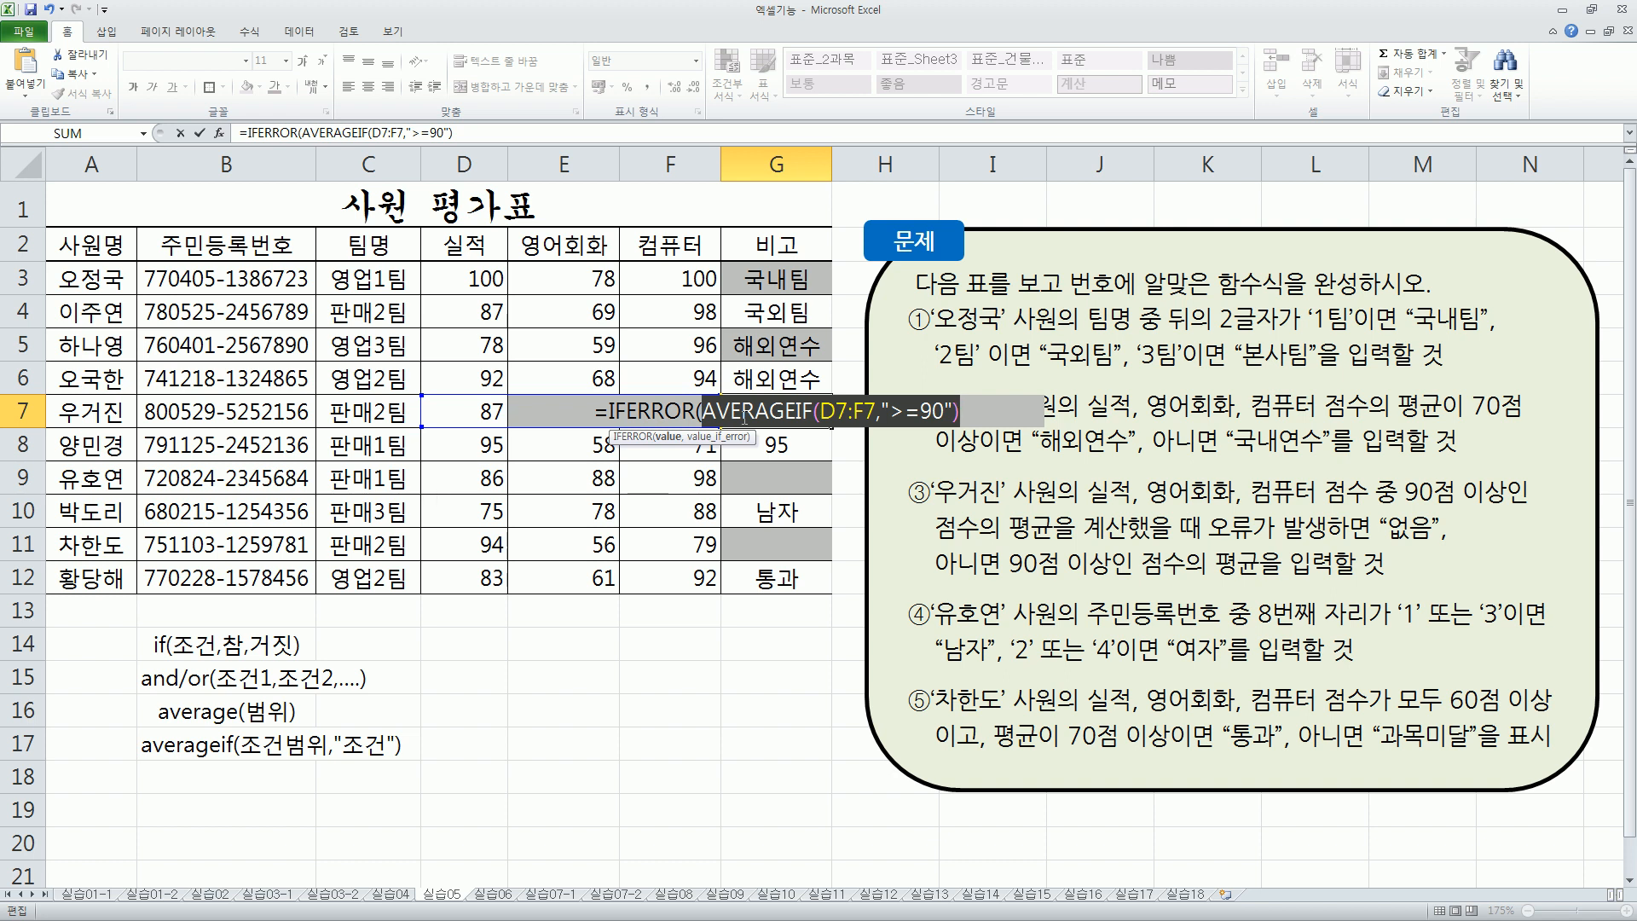
pyautogui.press('End')
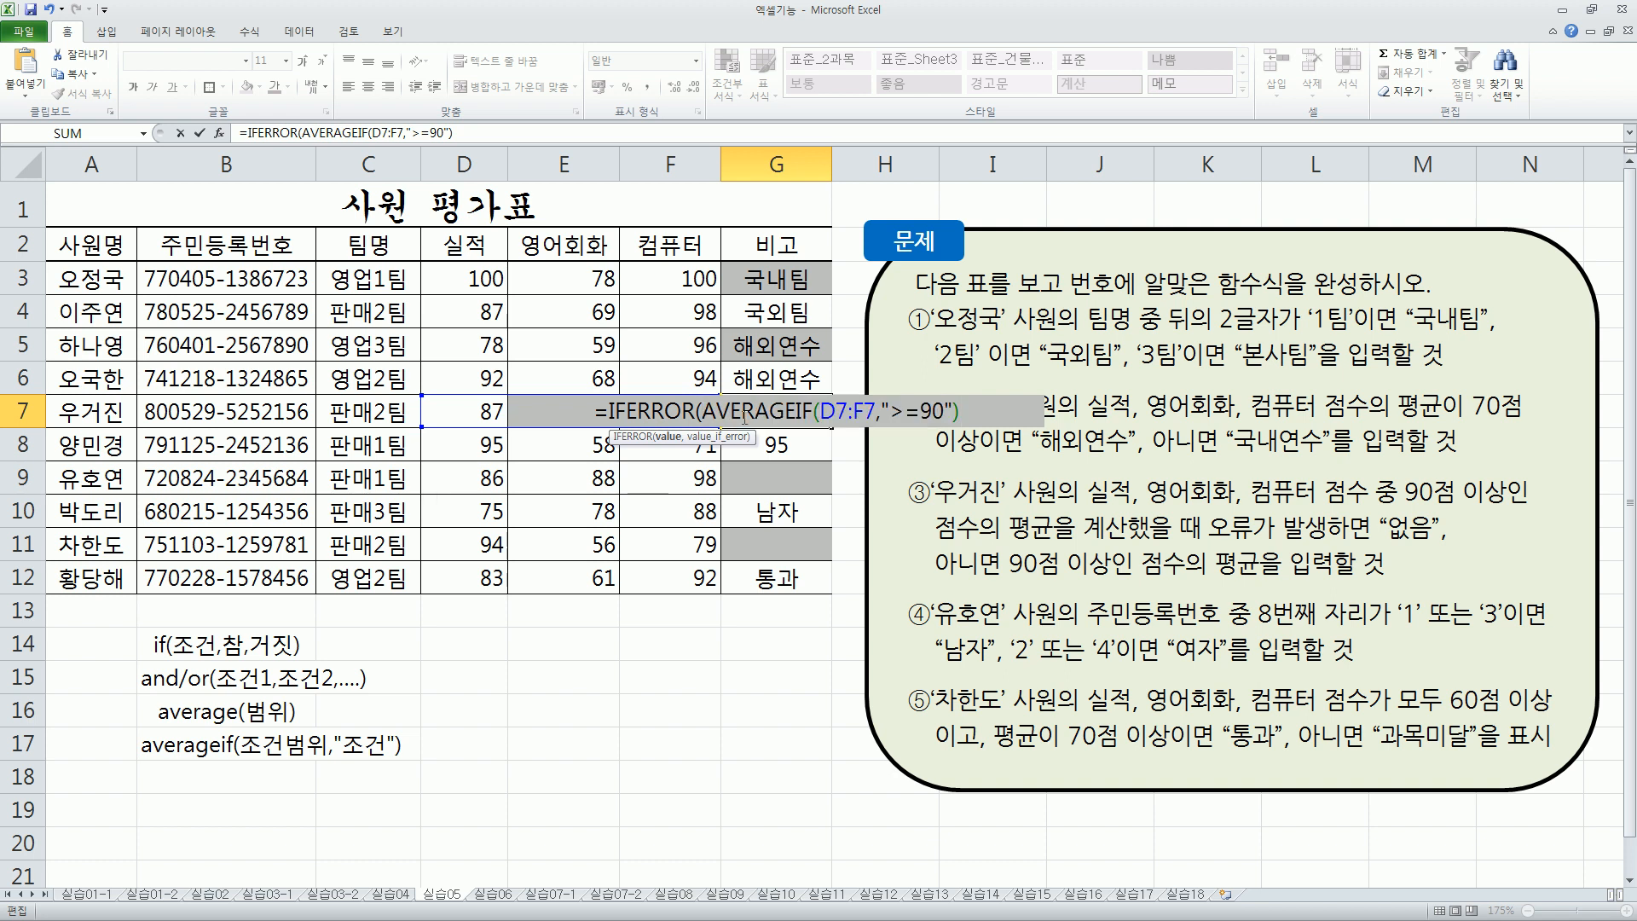
# Add "없음" as the IFERROR error value in G7, then close and commit the formula.
pyautogui.write(',')
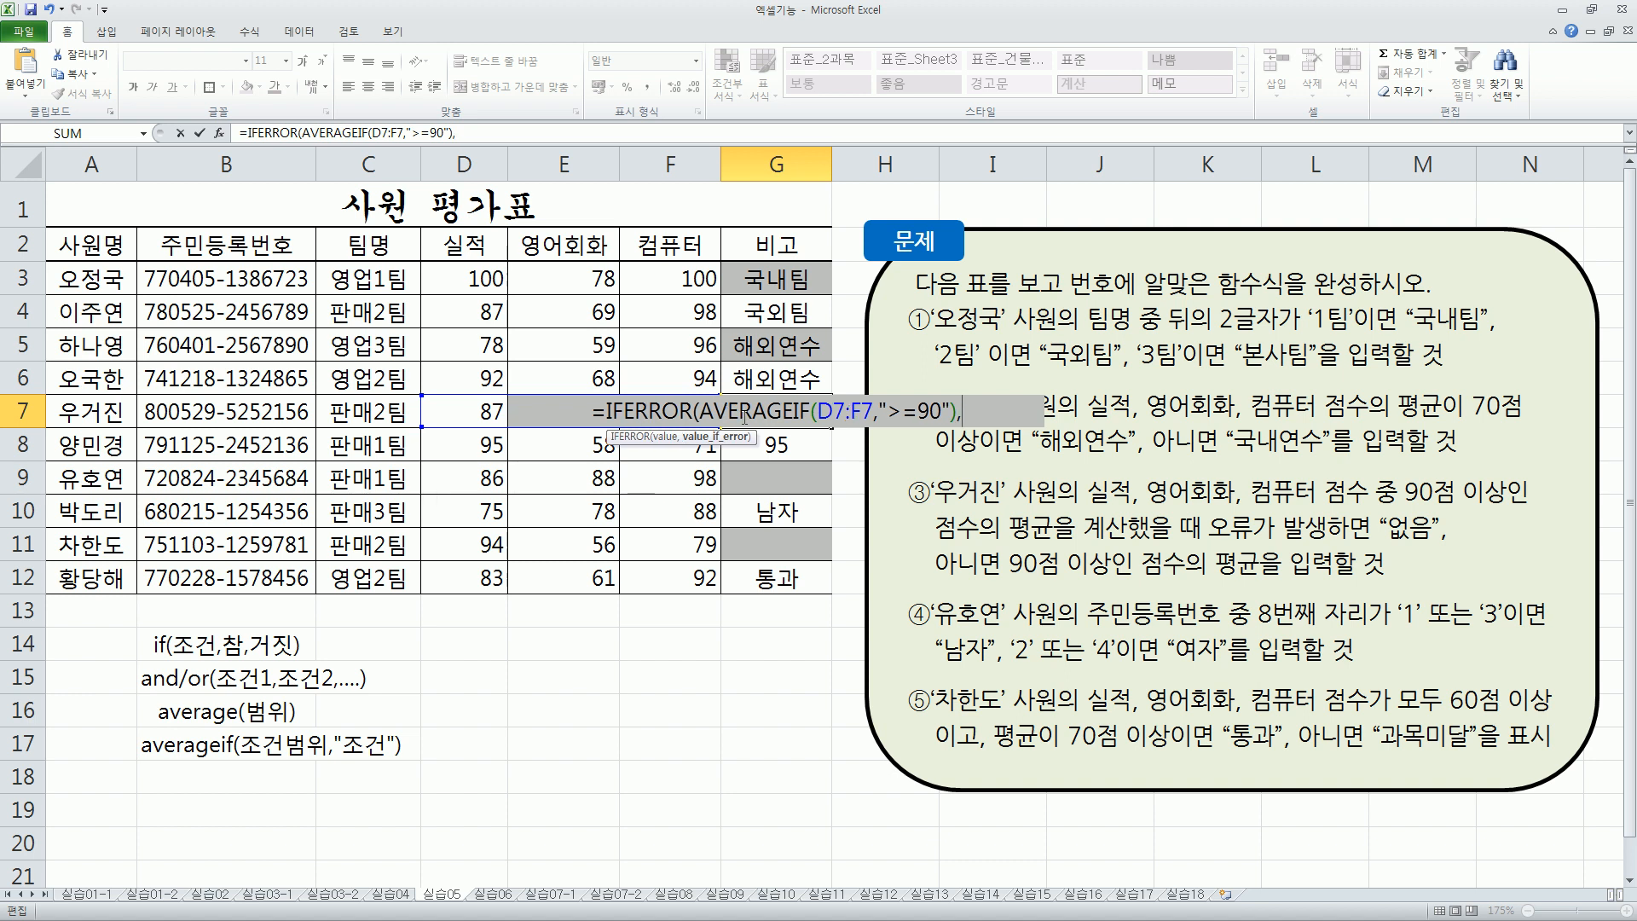
pyautogui.write('"ㅇ')
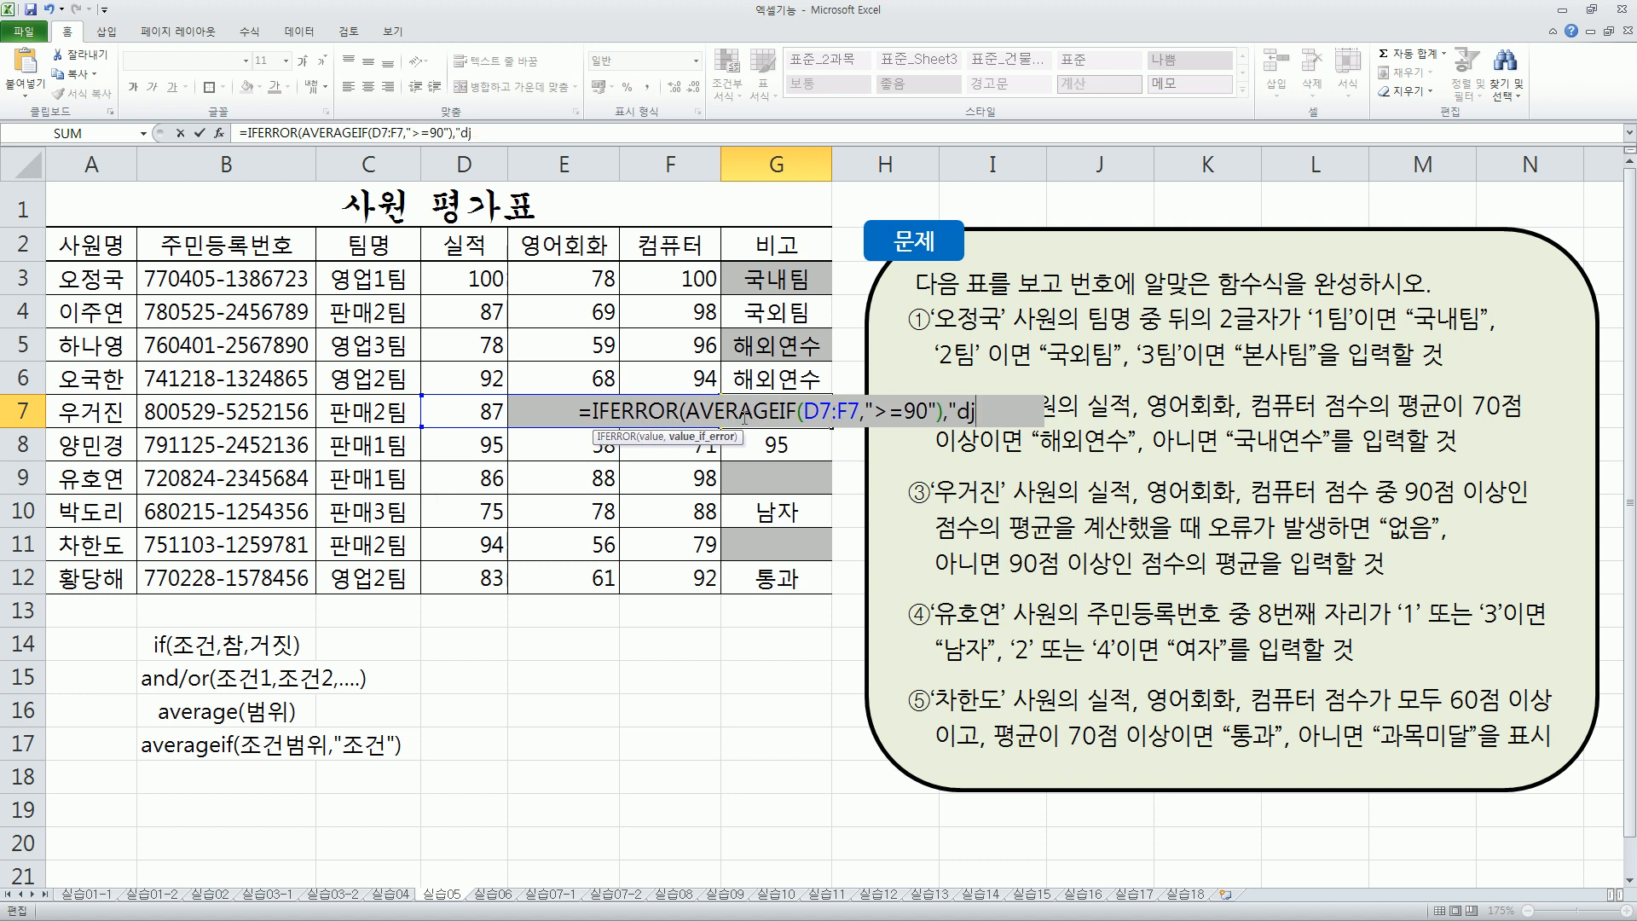
pyautogui.write('ㅇ')
pyautogui.write('")')
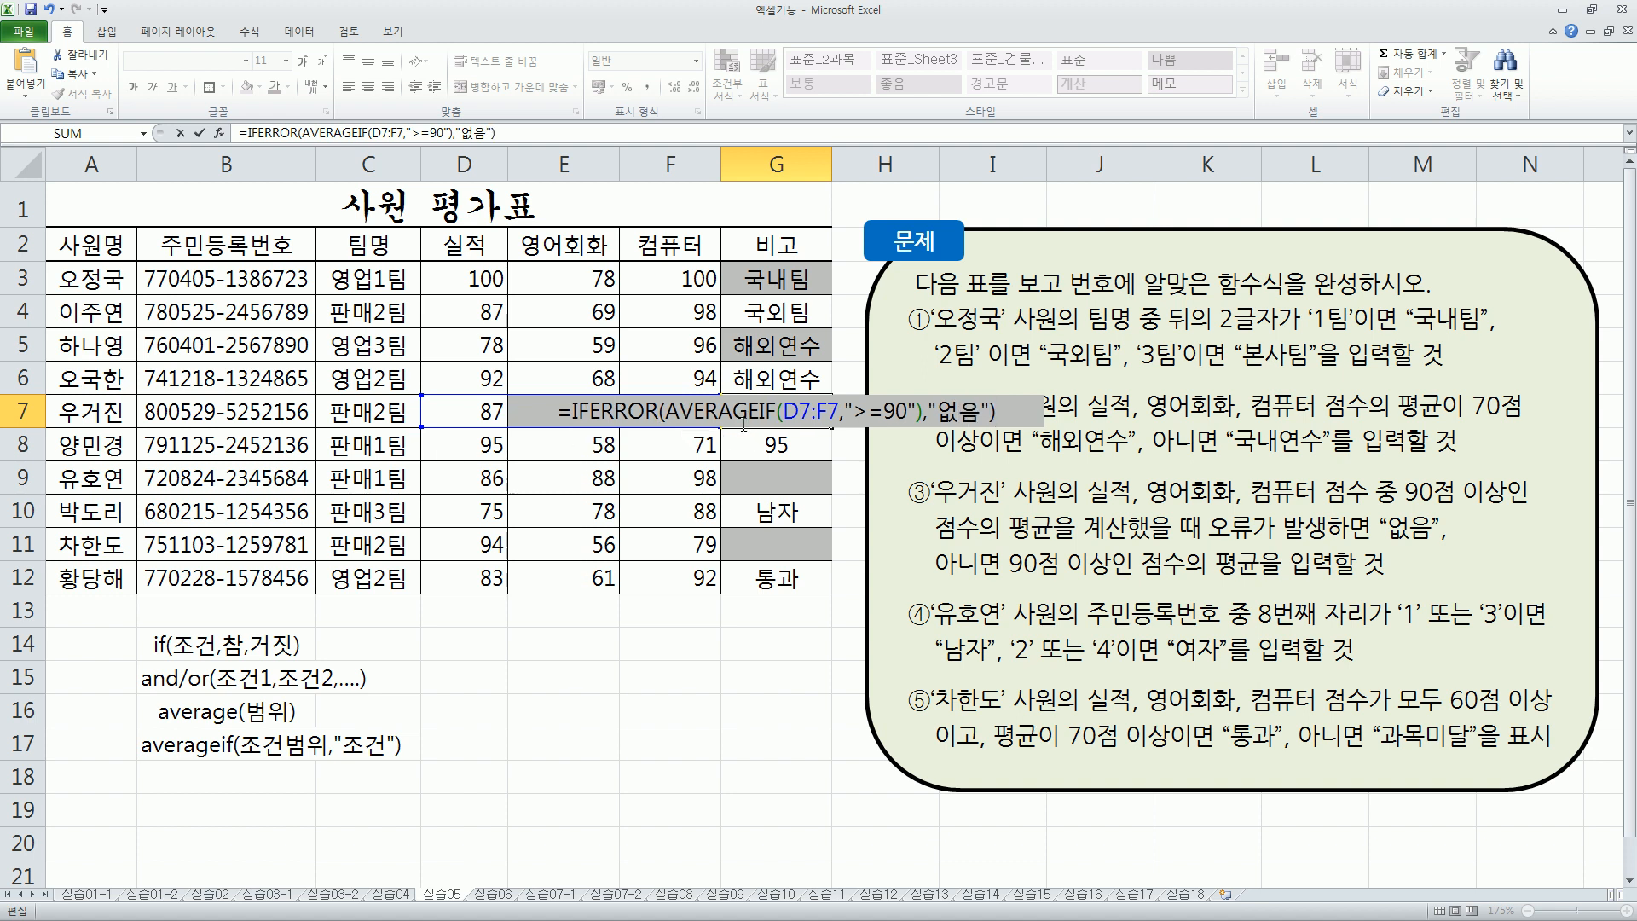
pyautogui.moveTo(659, 411); pyautogui.dragTo(930, 411)
pyautogui.click(931, 411)
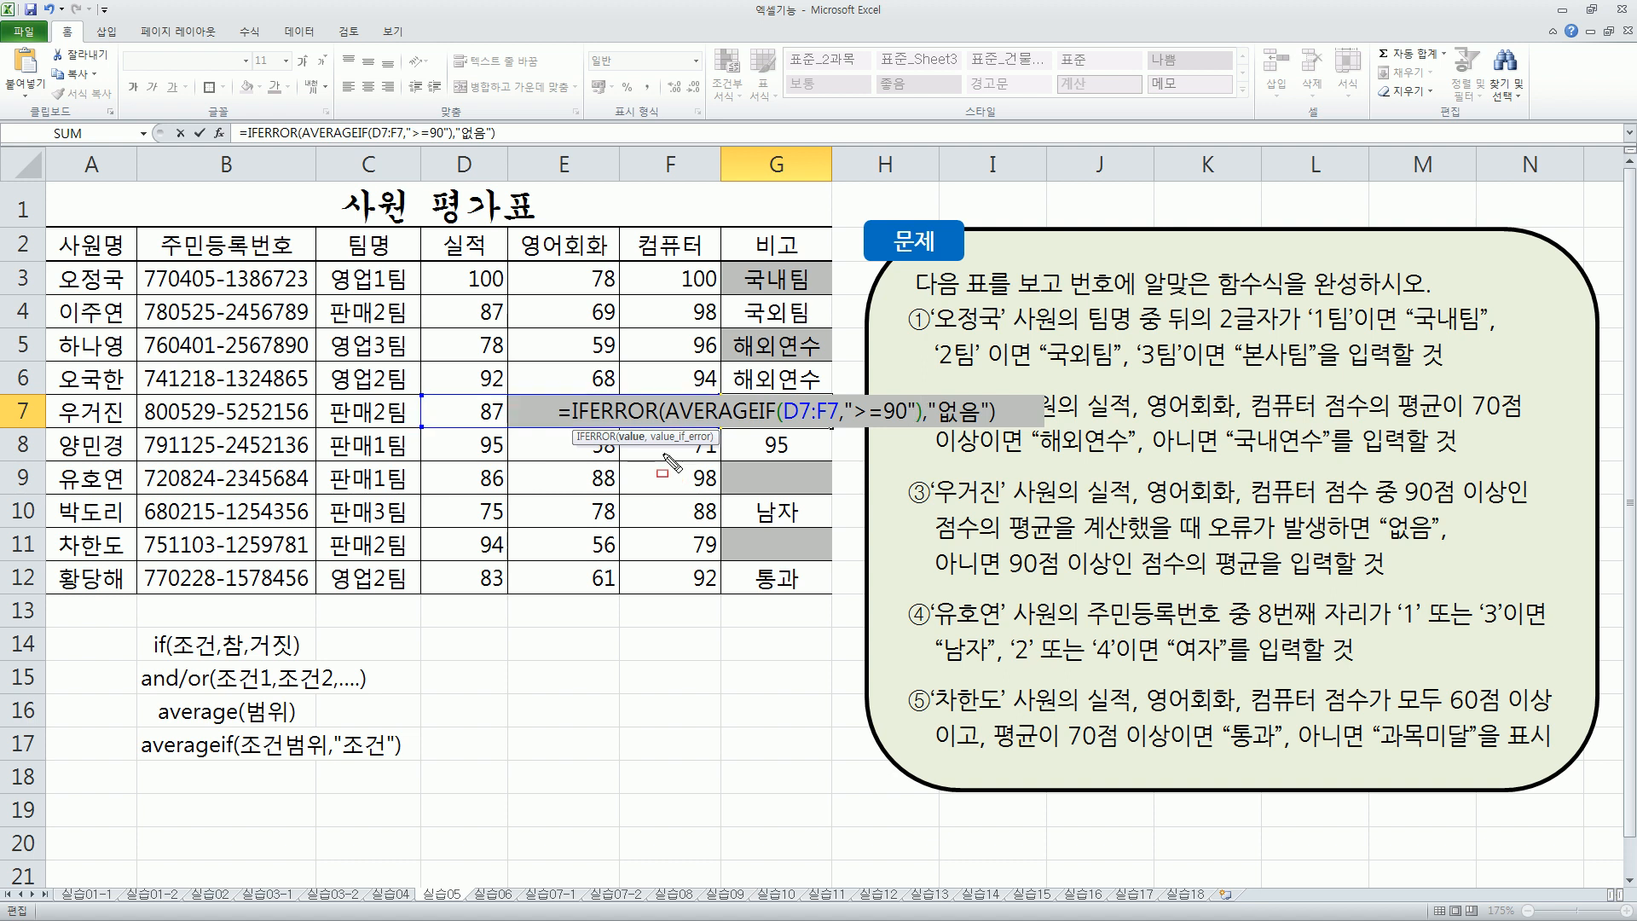
pyautogui.moveTo(669, 388)
pyautogui.mouseDown()
pyautogui.moveTo(870, 432)
pyautogui.moveTo(993, 431)
pyautogui.mouseUp()
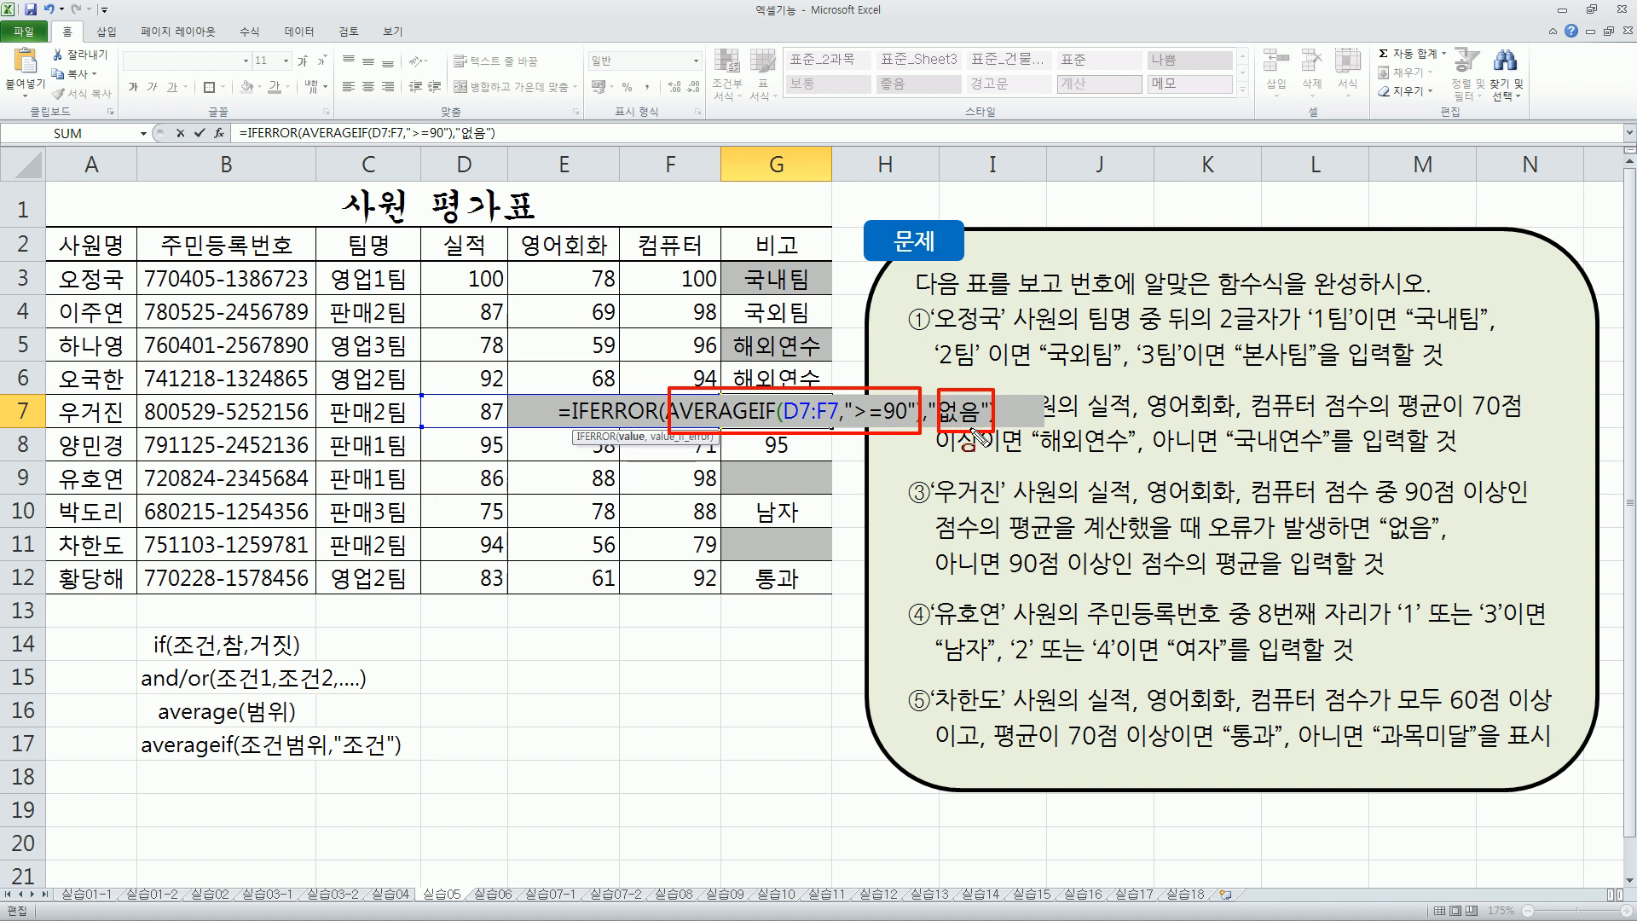
pyautogui.press('Escape')
pyautogui.press('Return')
# Set D7 to 100 and E7 to 95, and check the G7 result against the changed scores.
pyautogui.moveTo(725, 397); pyautogui.dragTo(811, 429)
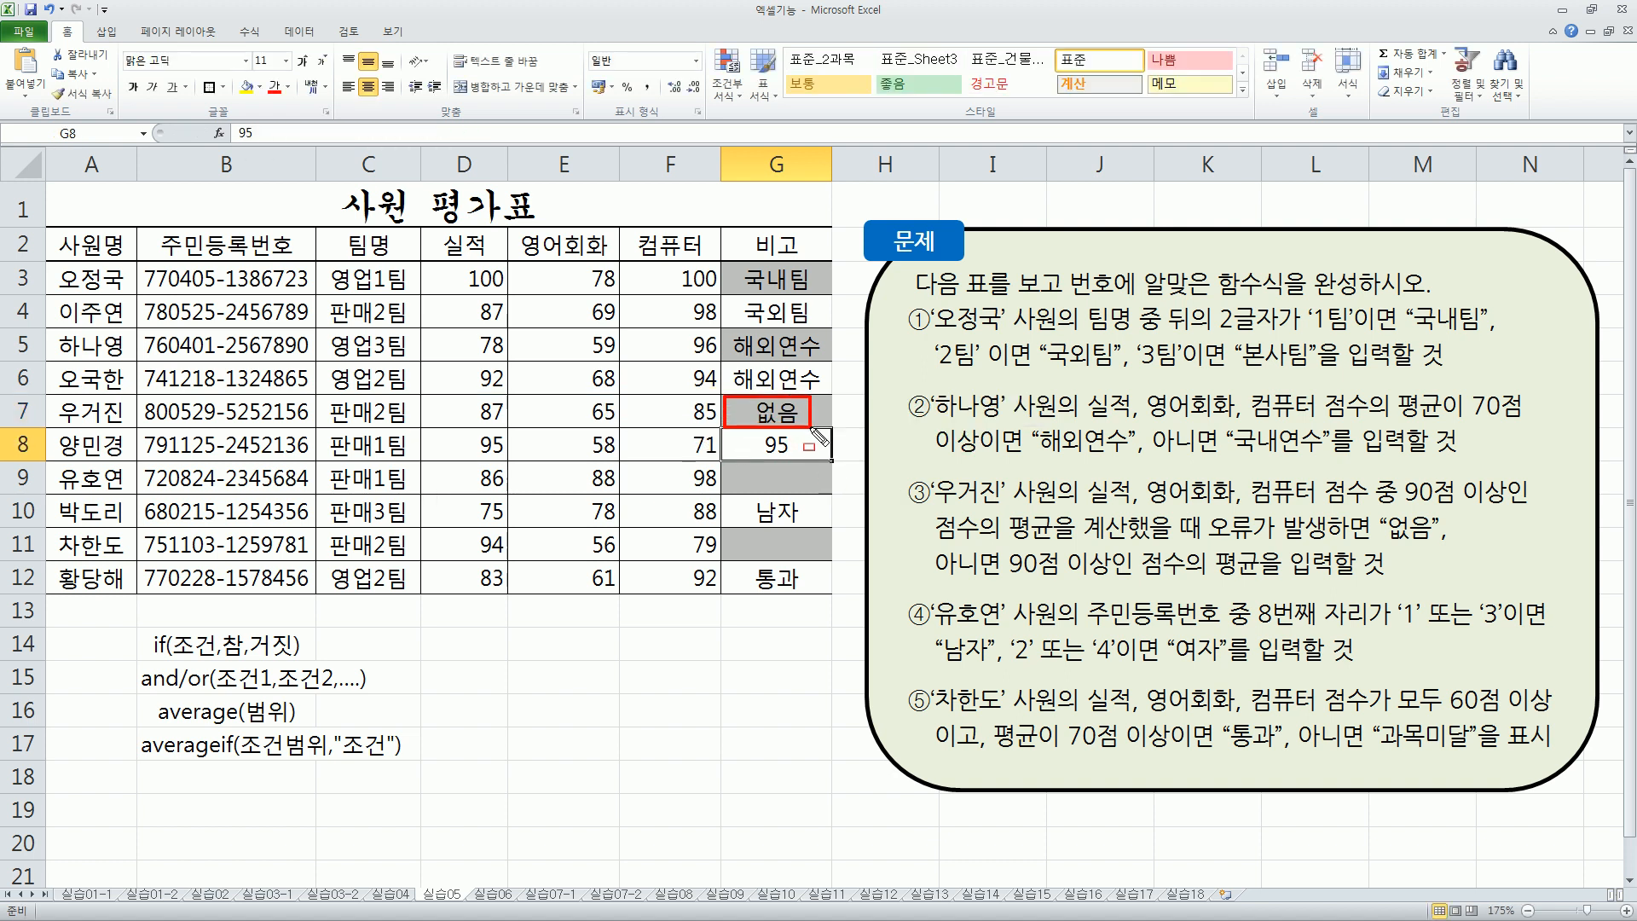
pyautogui.moveTo(448, 401); pyautogui.dragTo(717, 429)
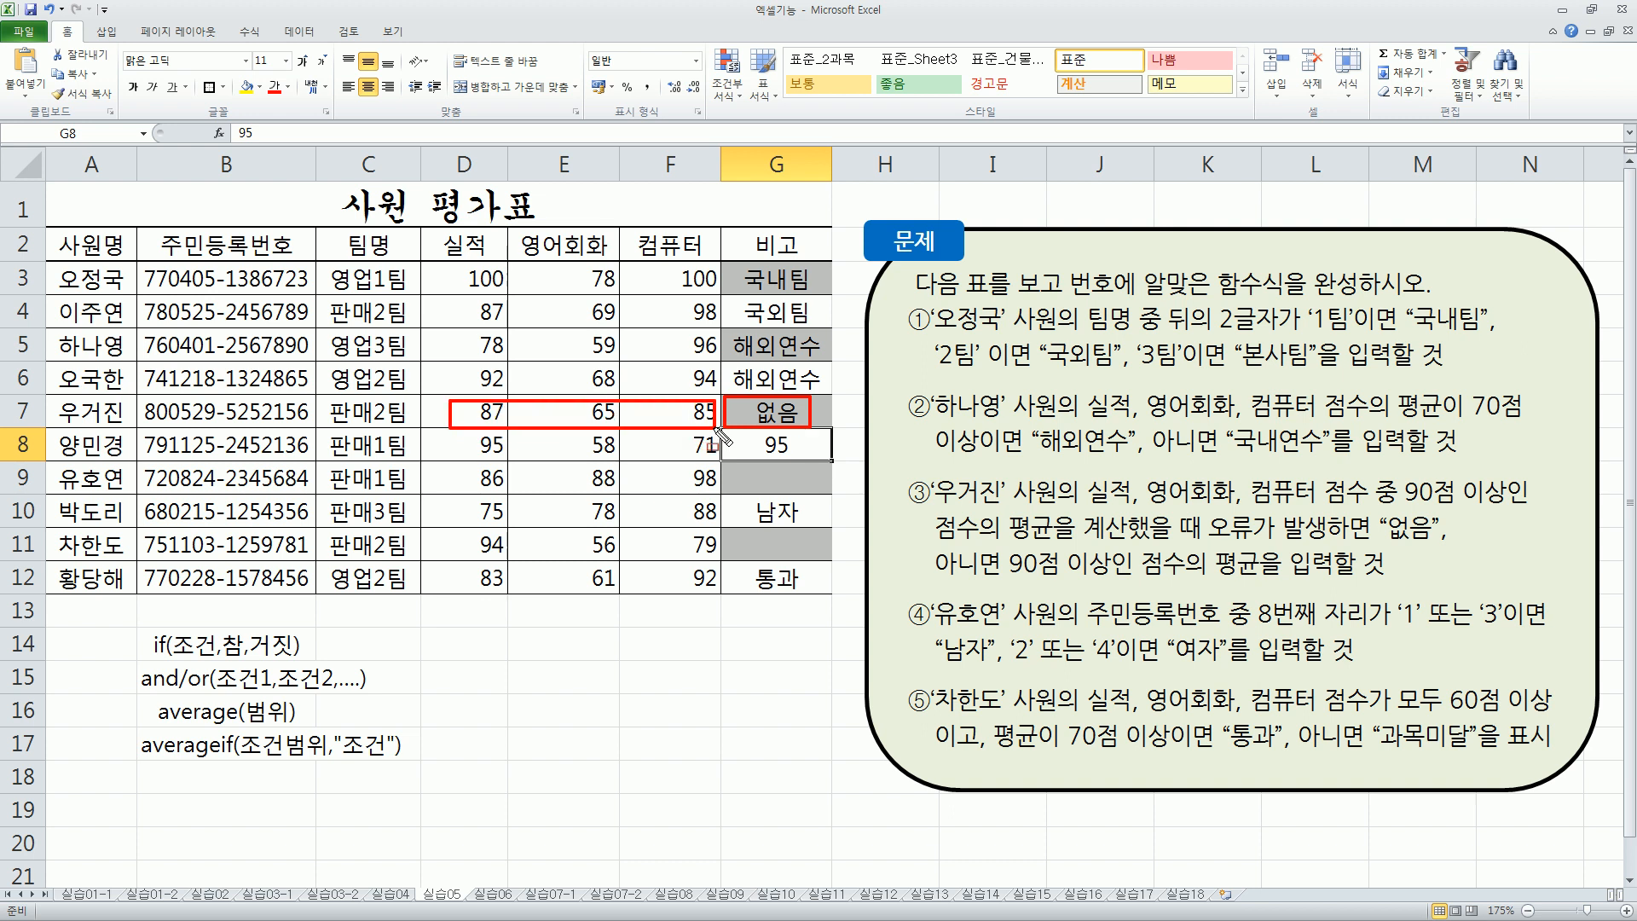
pyautogui.press('Escape')
pyautogui.click(470, 412)
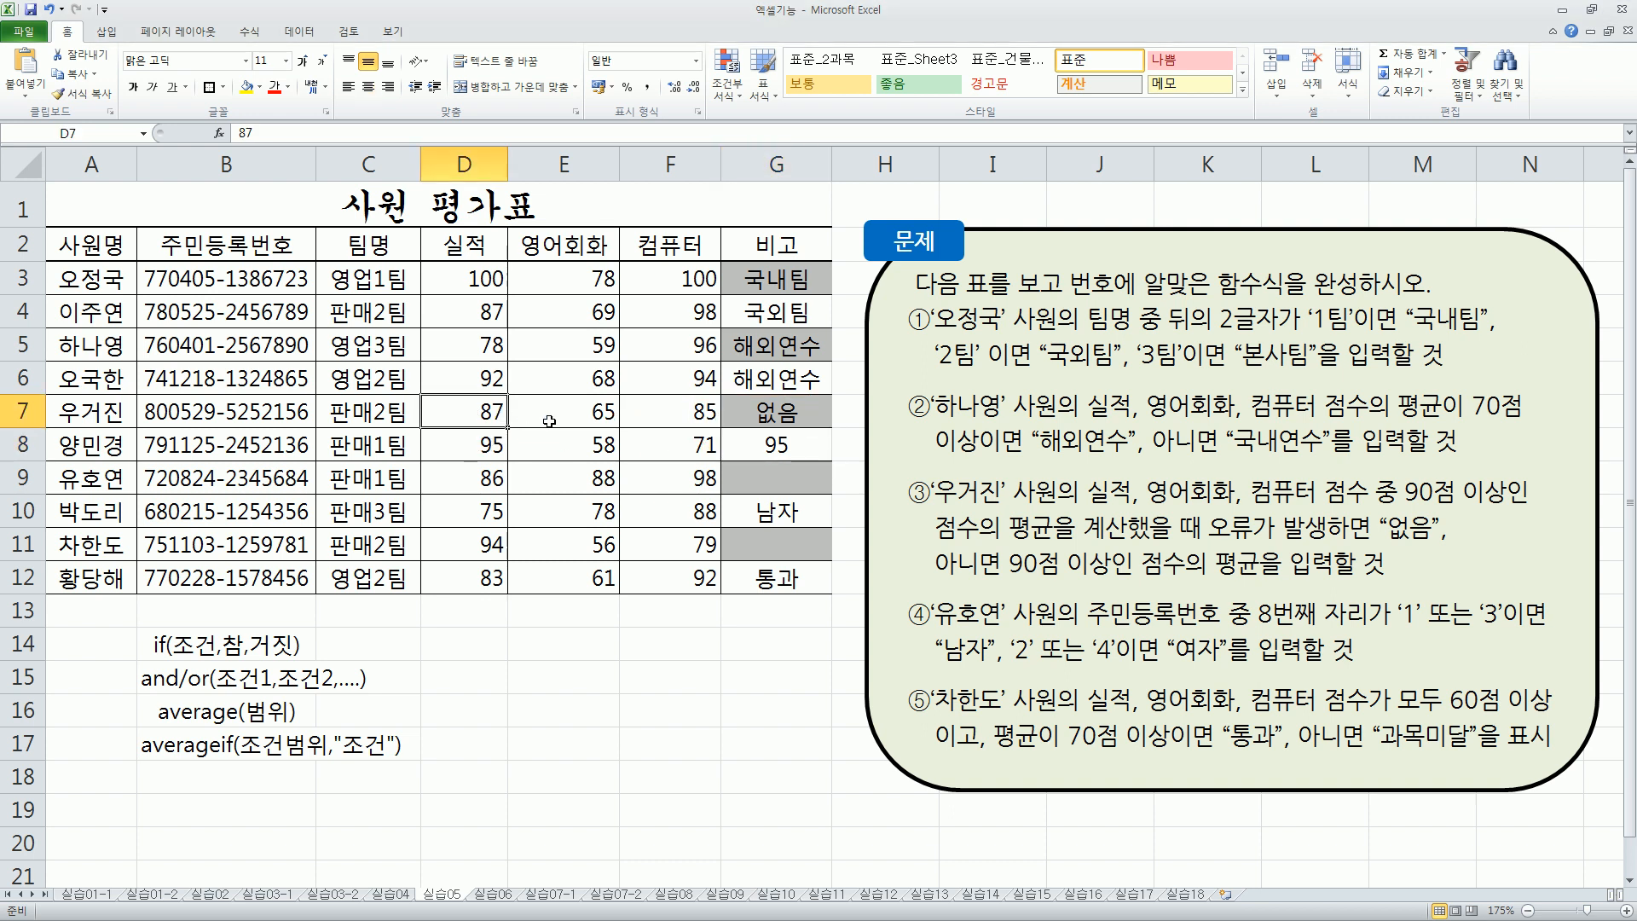
pyautogui.write('100')
pyautogui.click(549, 421)
pyautogui.write('95')
pyautogui.press('Return')
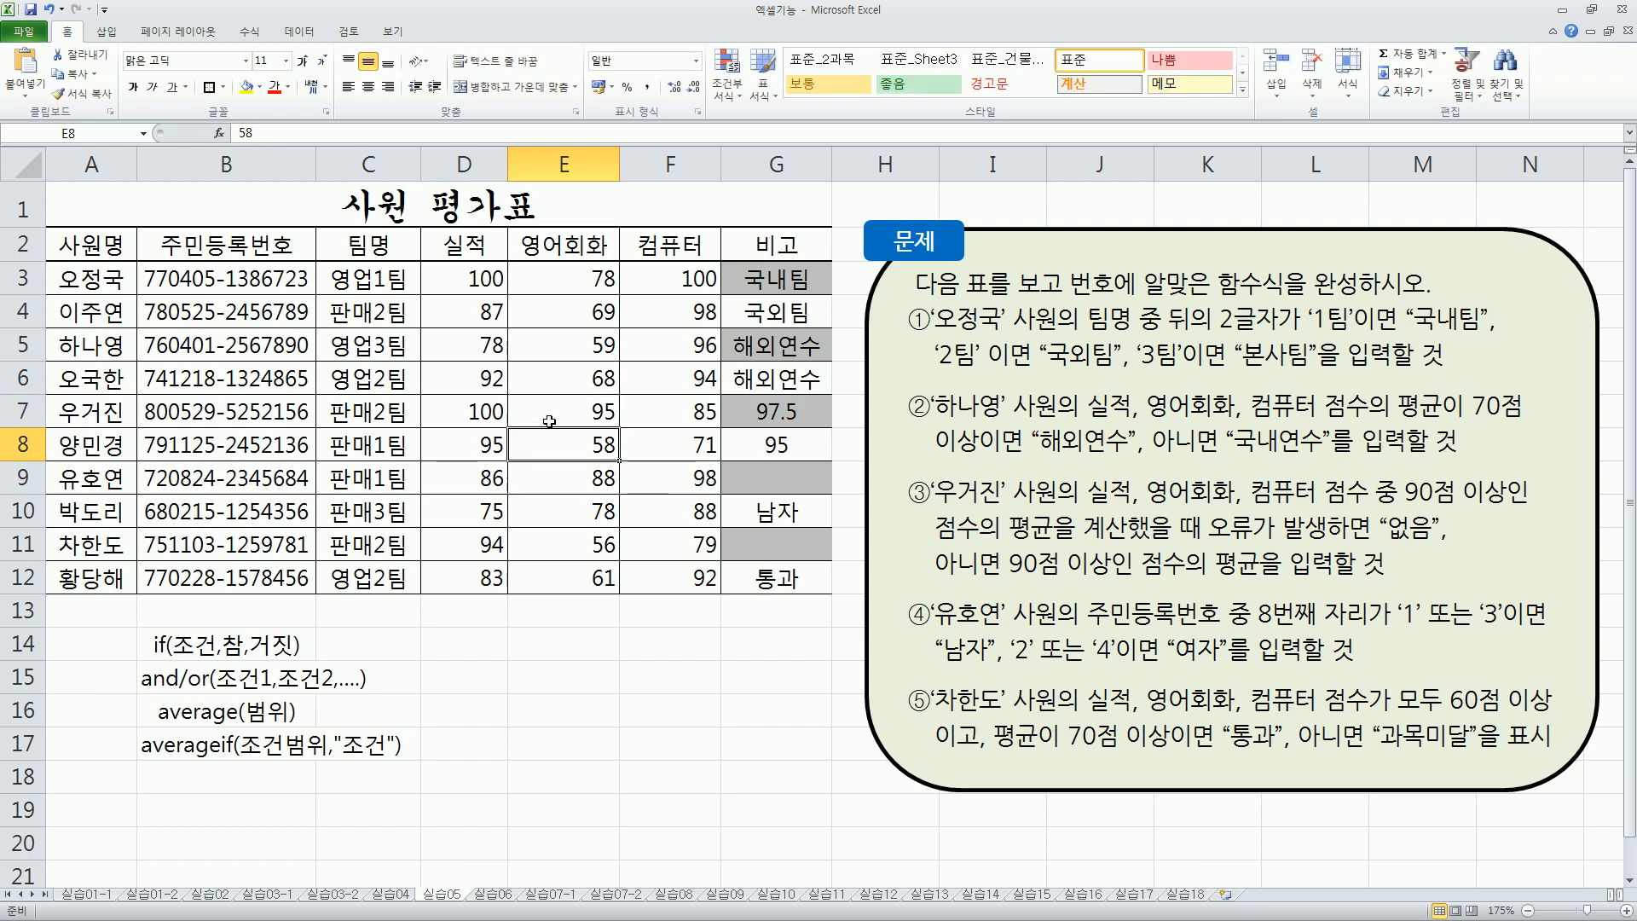
pyautogui.moveTo(717, 396); pyautogui.dragTo(842, 425)
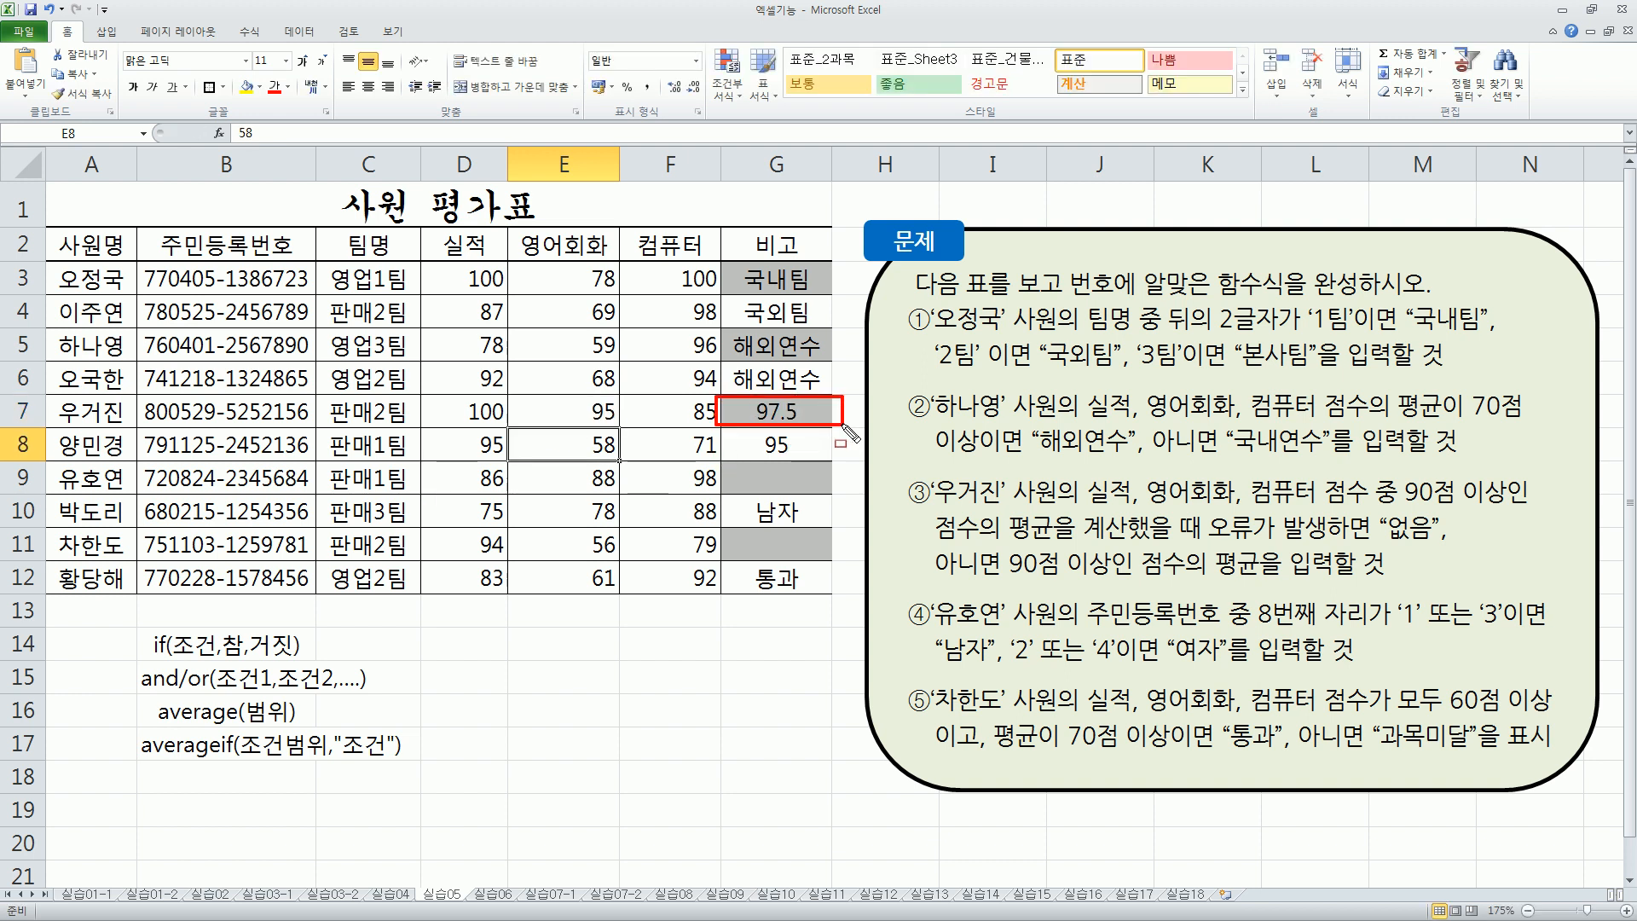
pyautogui.moveTo(449, 424); pyautogui.dragTo(628, 424)
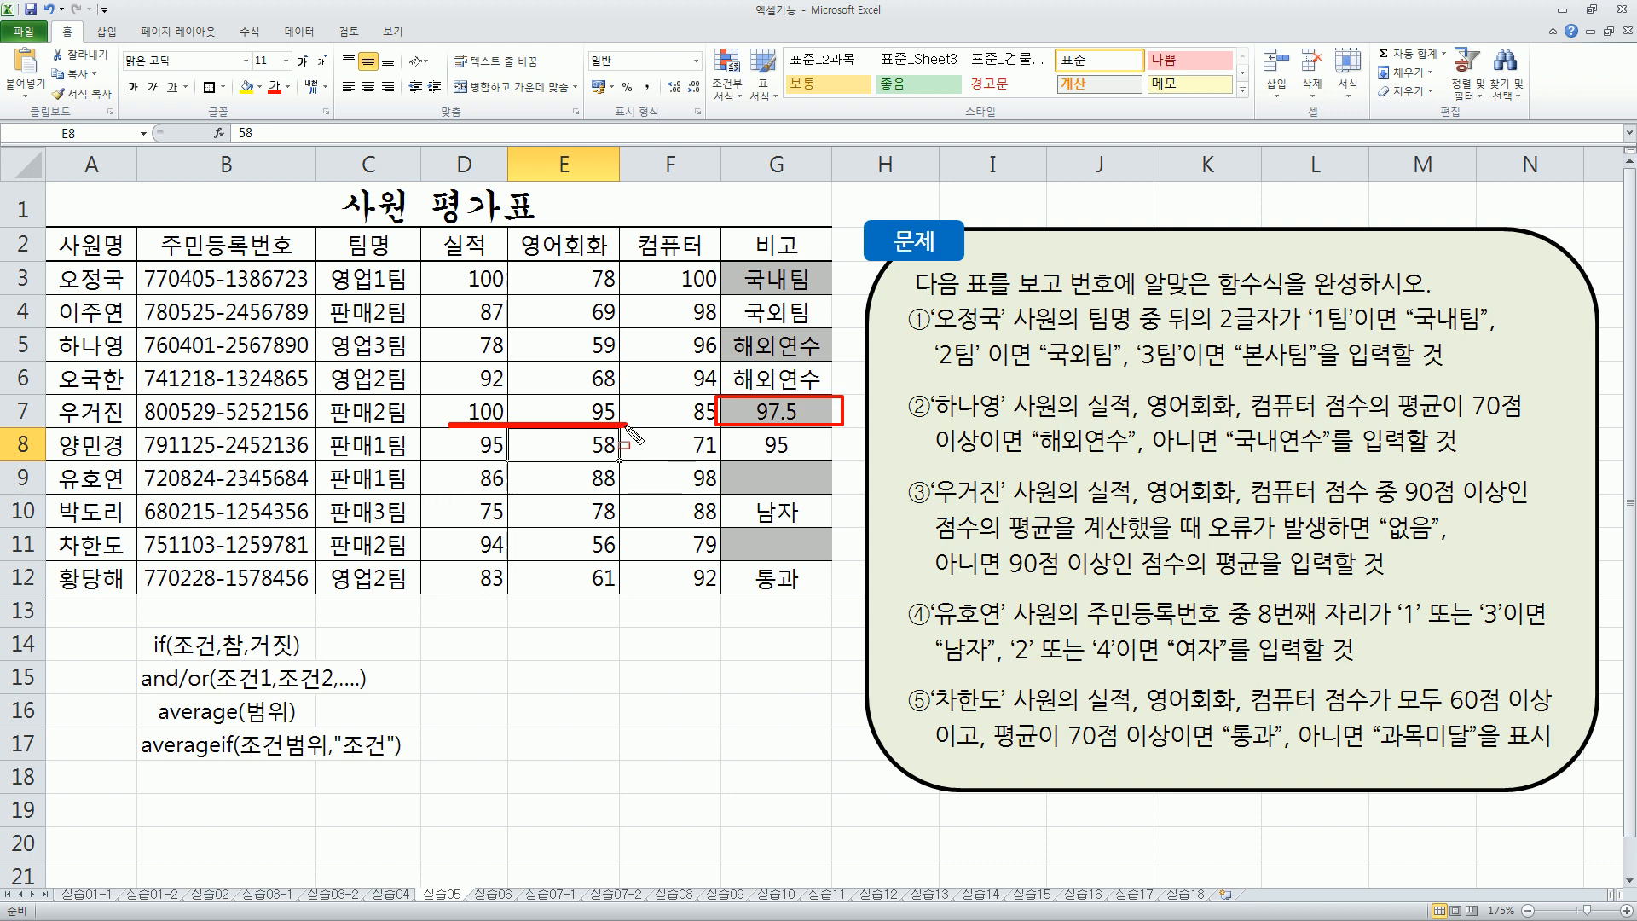
pyautogui.press('e')
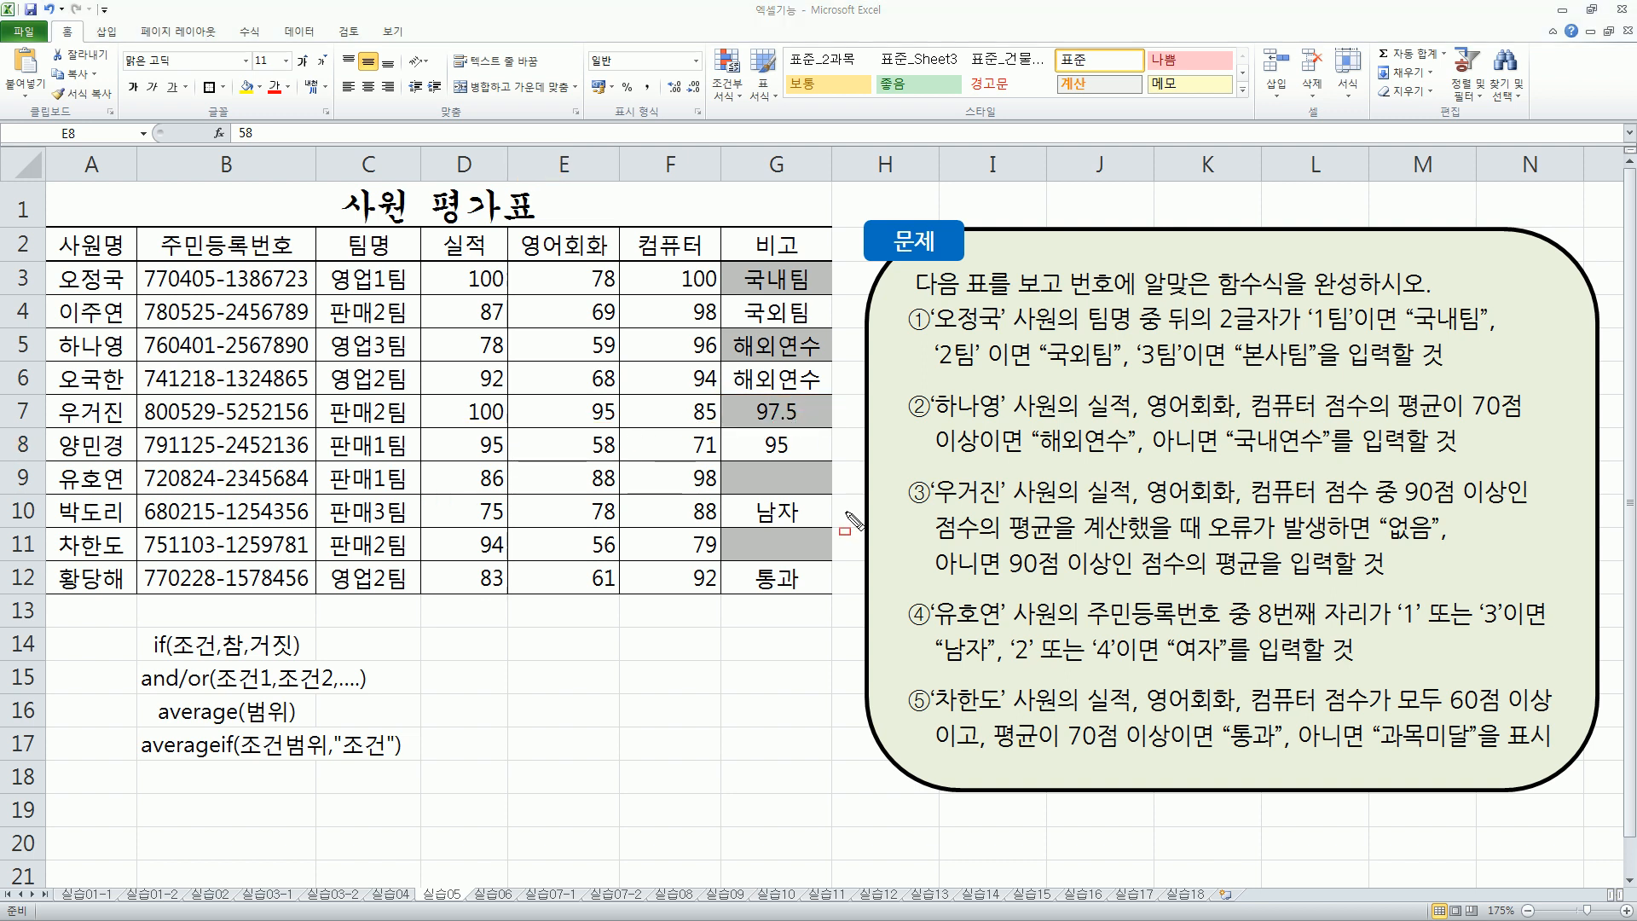
# Read the fourth task and match it to the registration number in B9 and the remarks cell G9.
pyautogui.moveTo(933, 596); pyautogui.dragTo(1072, 635)
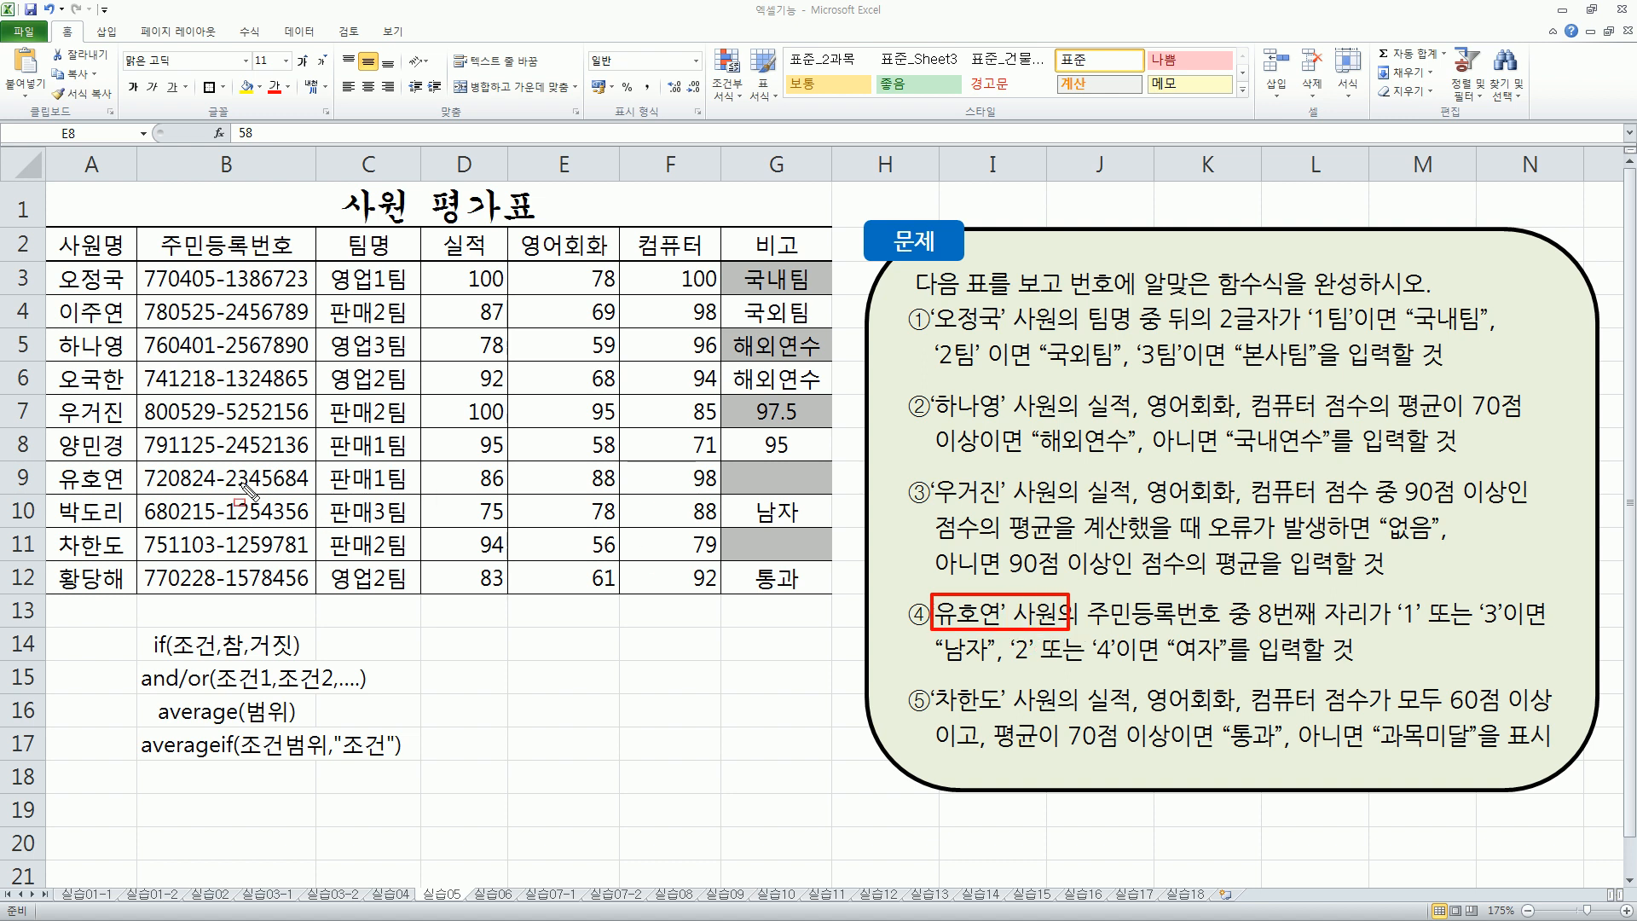
pyautogui.moveTo(49, 464); pyautogui.dragTo(135, 493)
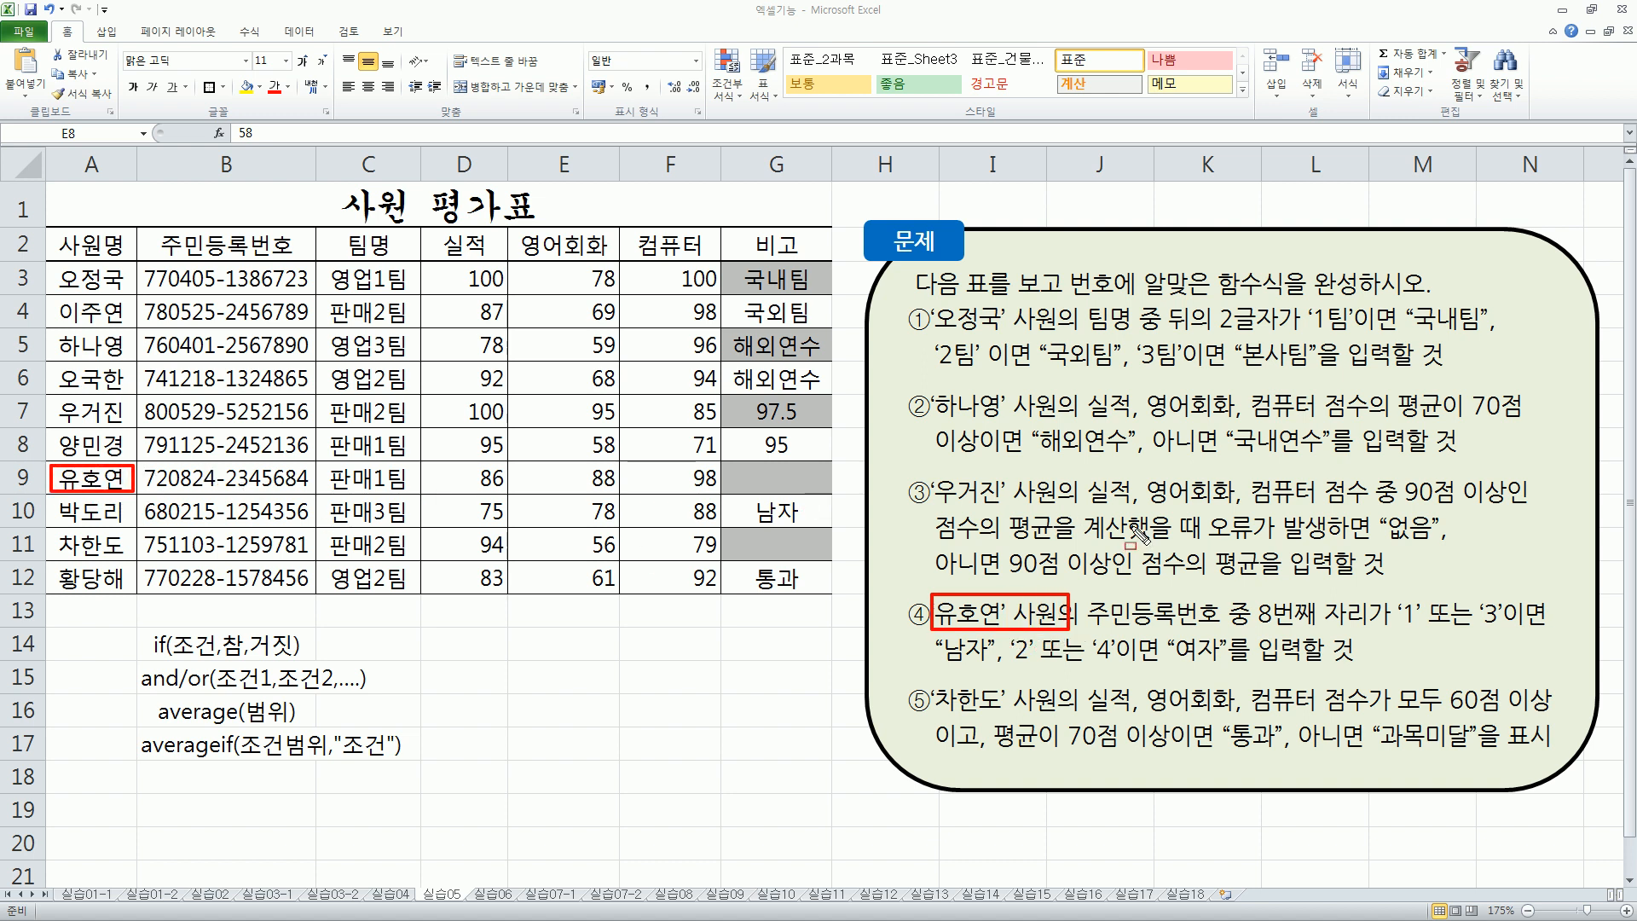
pyautogui.moveTo(1088, 629); pyautogui.dragTo(1226, 631)
pyautogui.moveTo(147, 493); pyautogui.dragTo(313, 493)
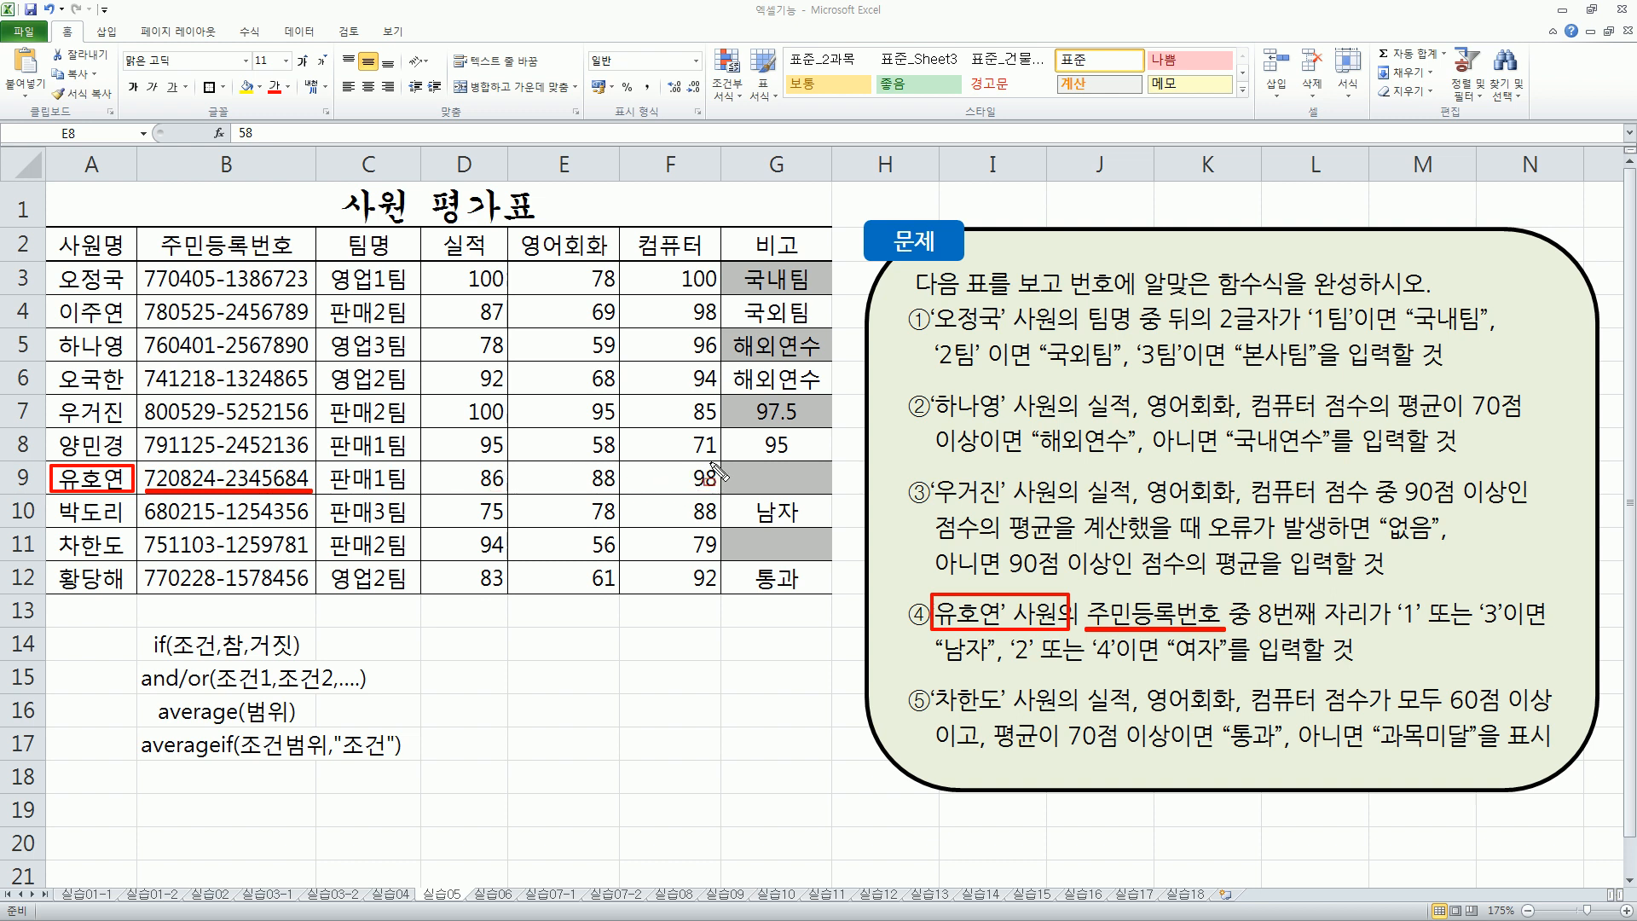
pyautogui.moveTo(721, 462); pyautogui.dragTo(832, 493)
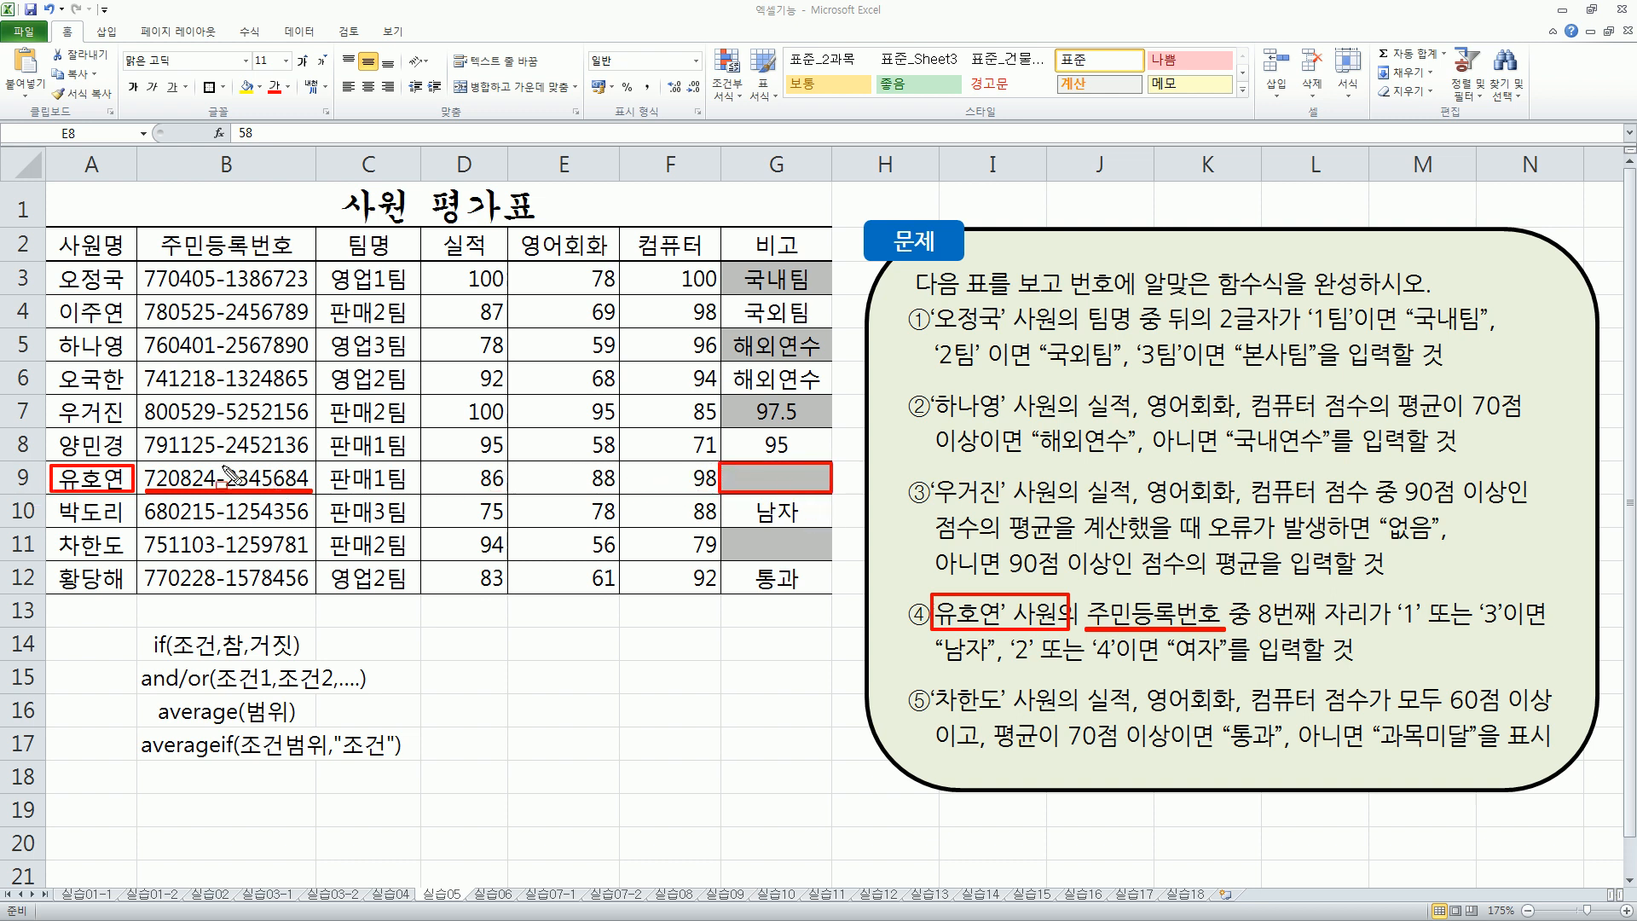
pyautogui.moveTo(225, 462); pyautogui.dragTo(240, 492)
pyautogui.press('Escape')
# Enter =MID(B9,8,1) in G9 to extract the eighth character of the registration number.
pyautogui.click(776, 475)
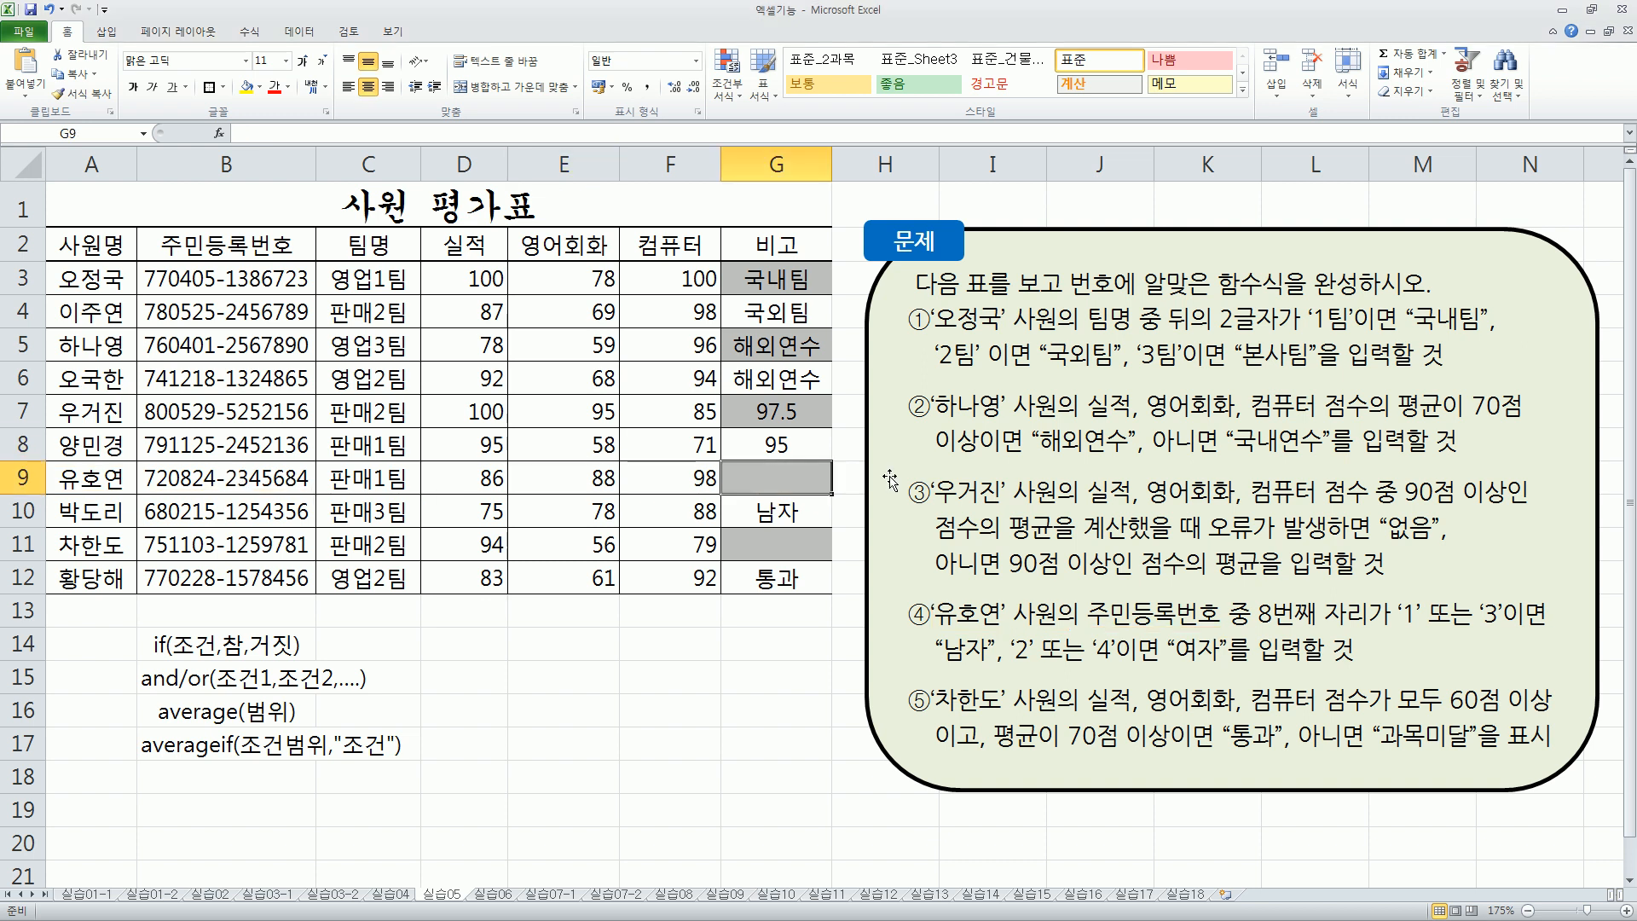
pyautogui.write('=ㅡㅑ')
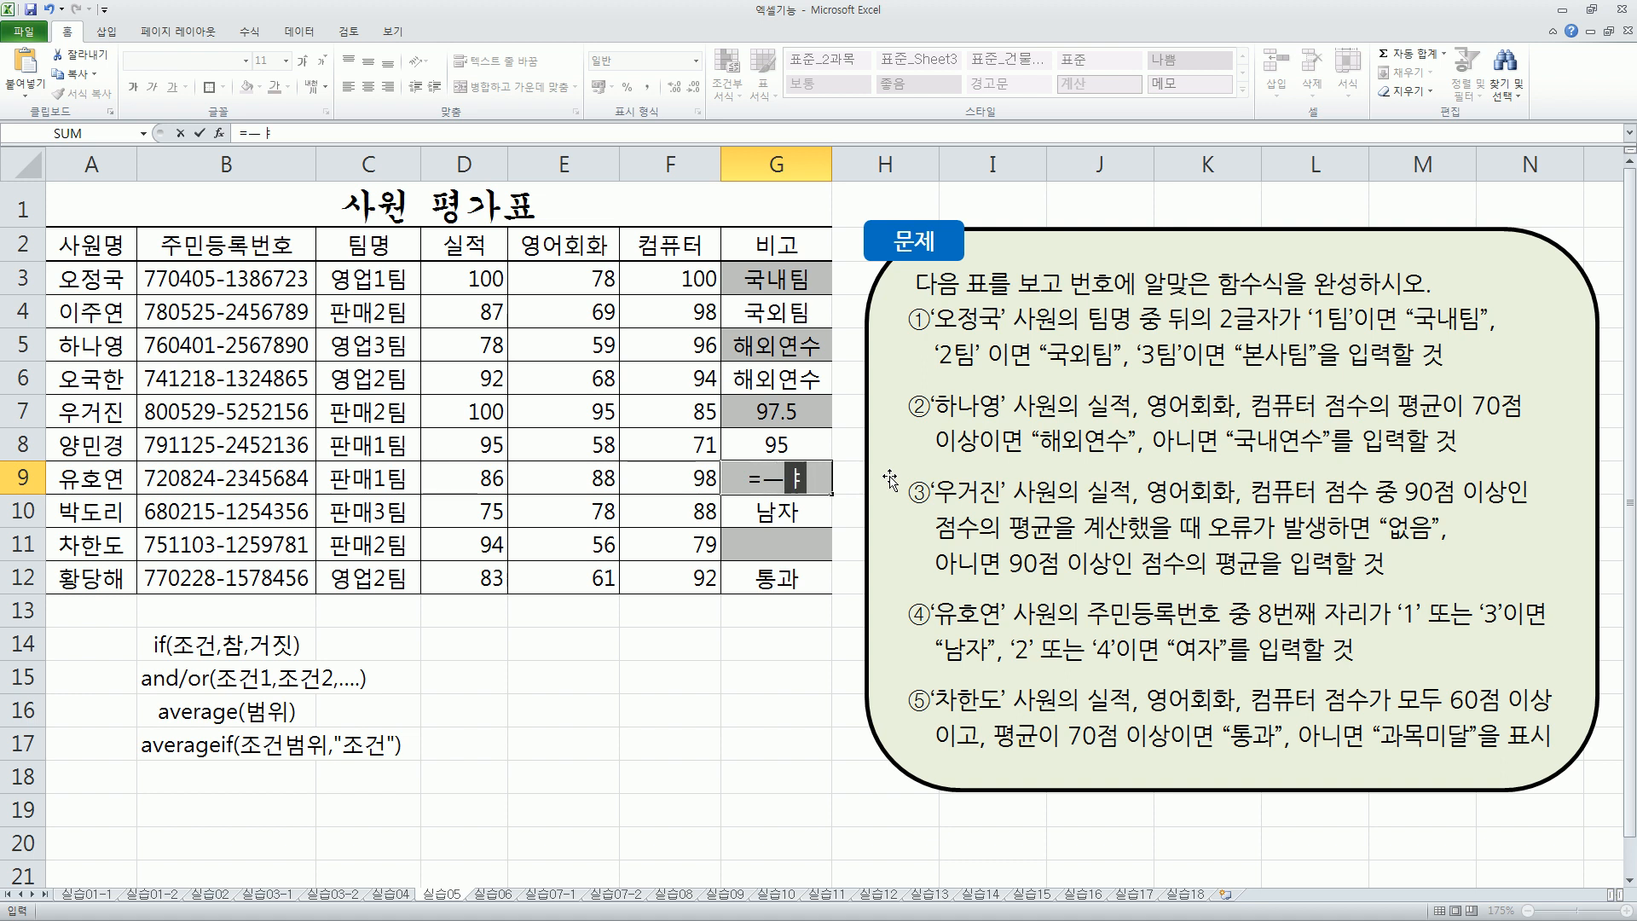
pyautogui.write('mid')
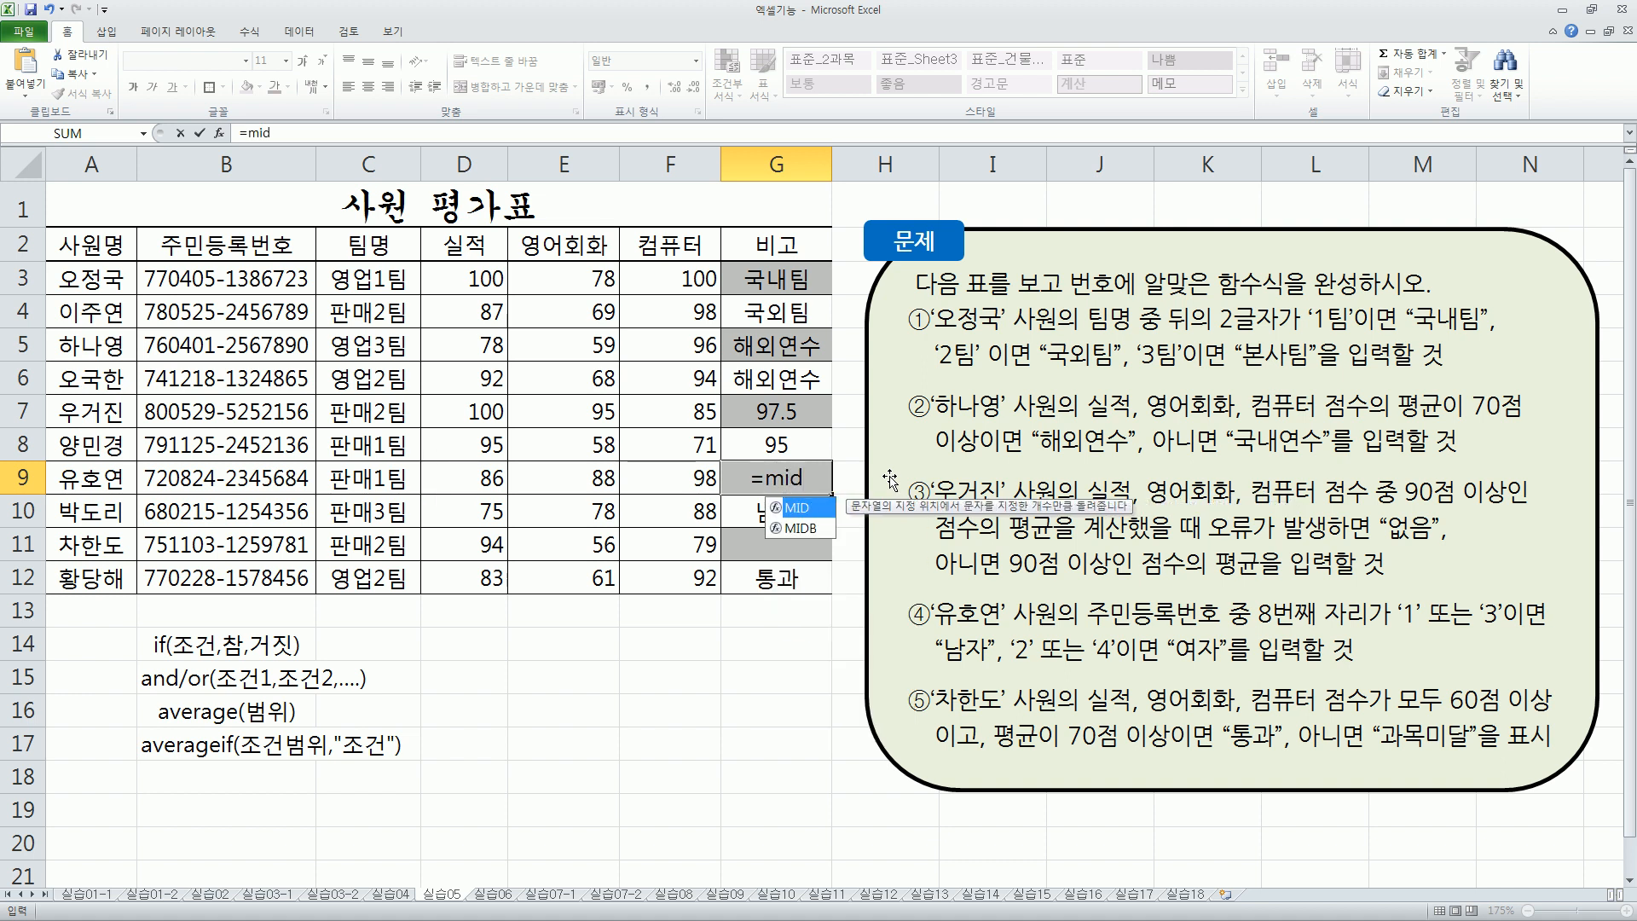
pyautogui.write('(')
pyautogui.press('Left')
pyautogui.press('Left')
pyautogui.press('Left')
pyautogui.press('Left')
pyautogui.press('Left')
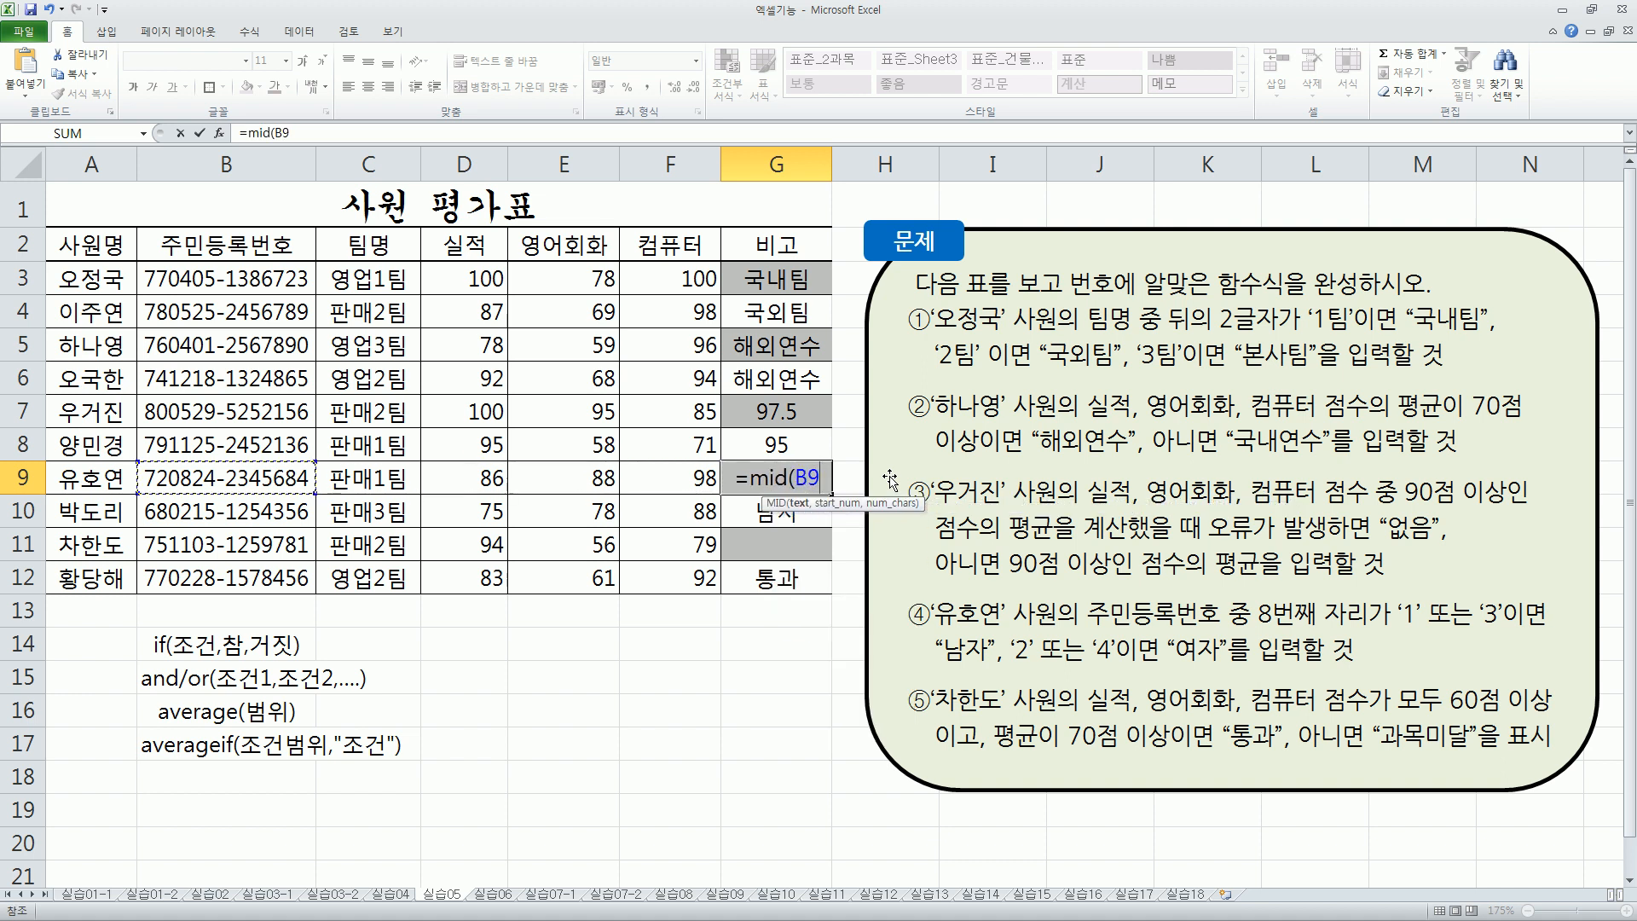
pyautogui.write(',8,1)')
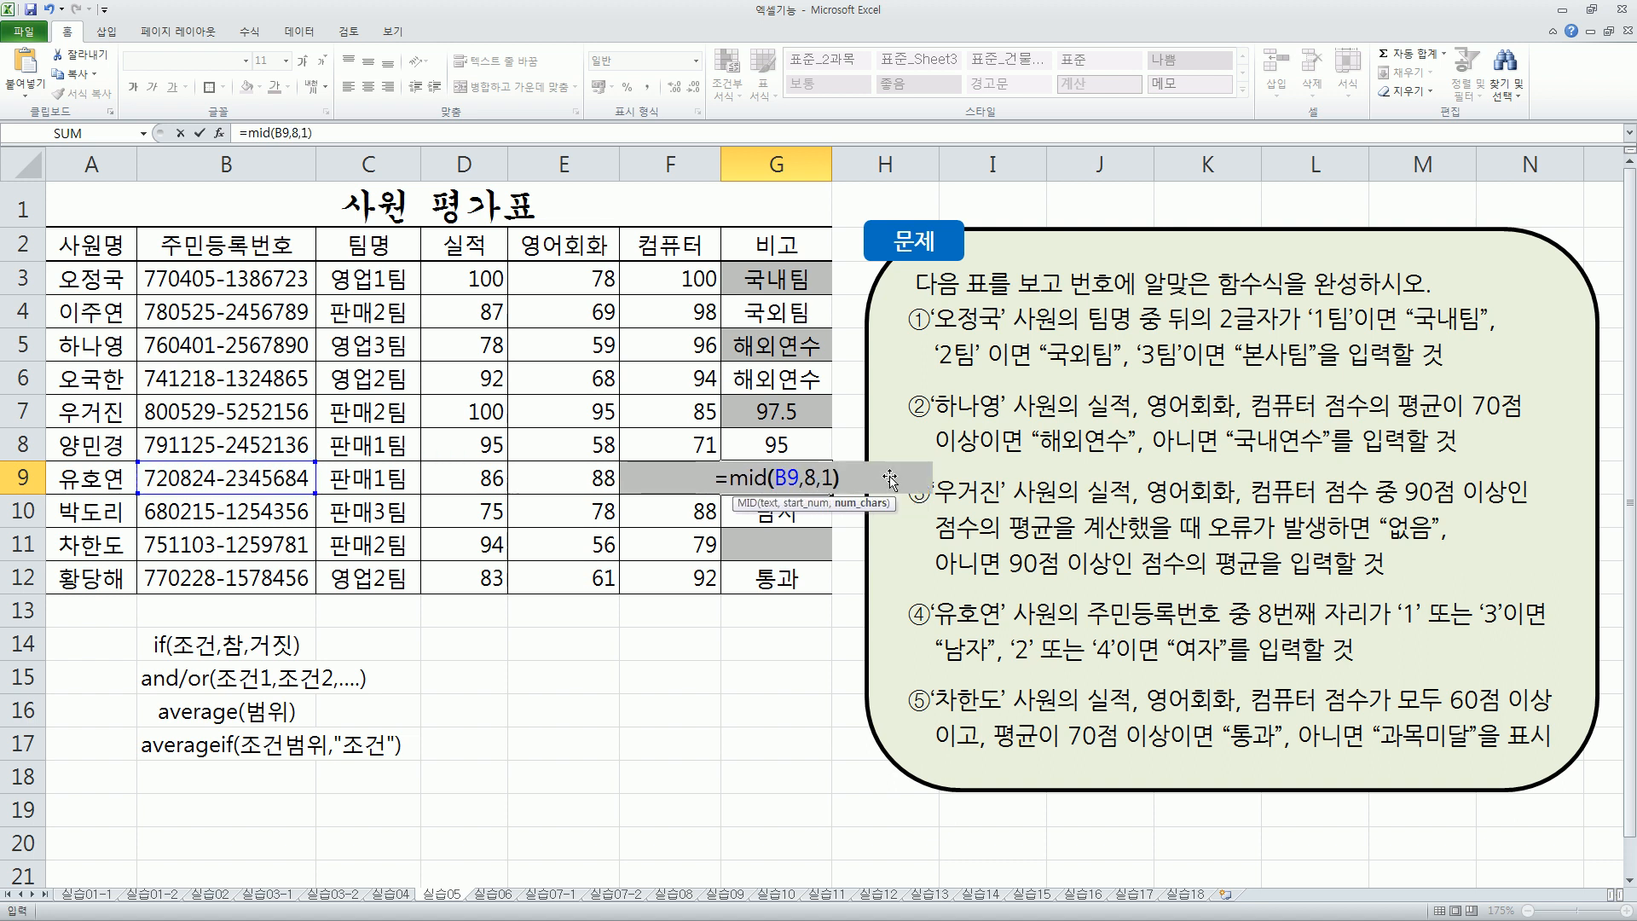
pyautogui.hotkey('ctrl', 'Return')
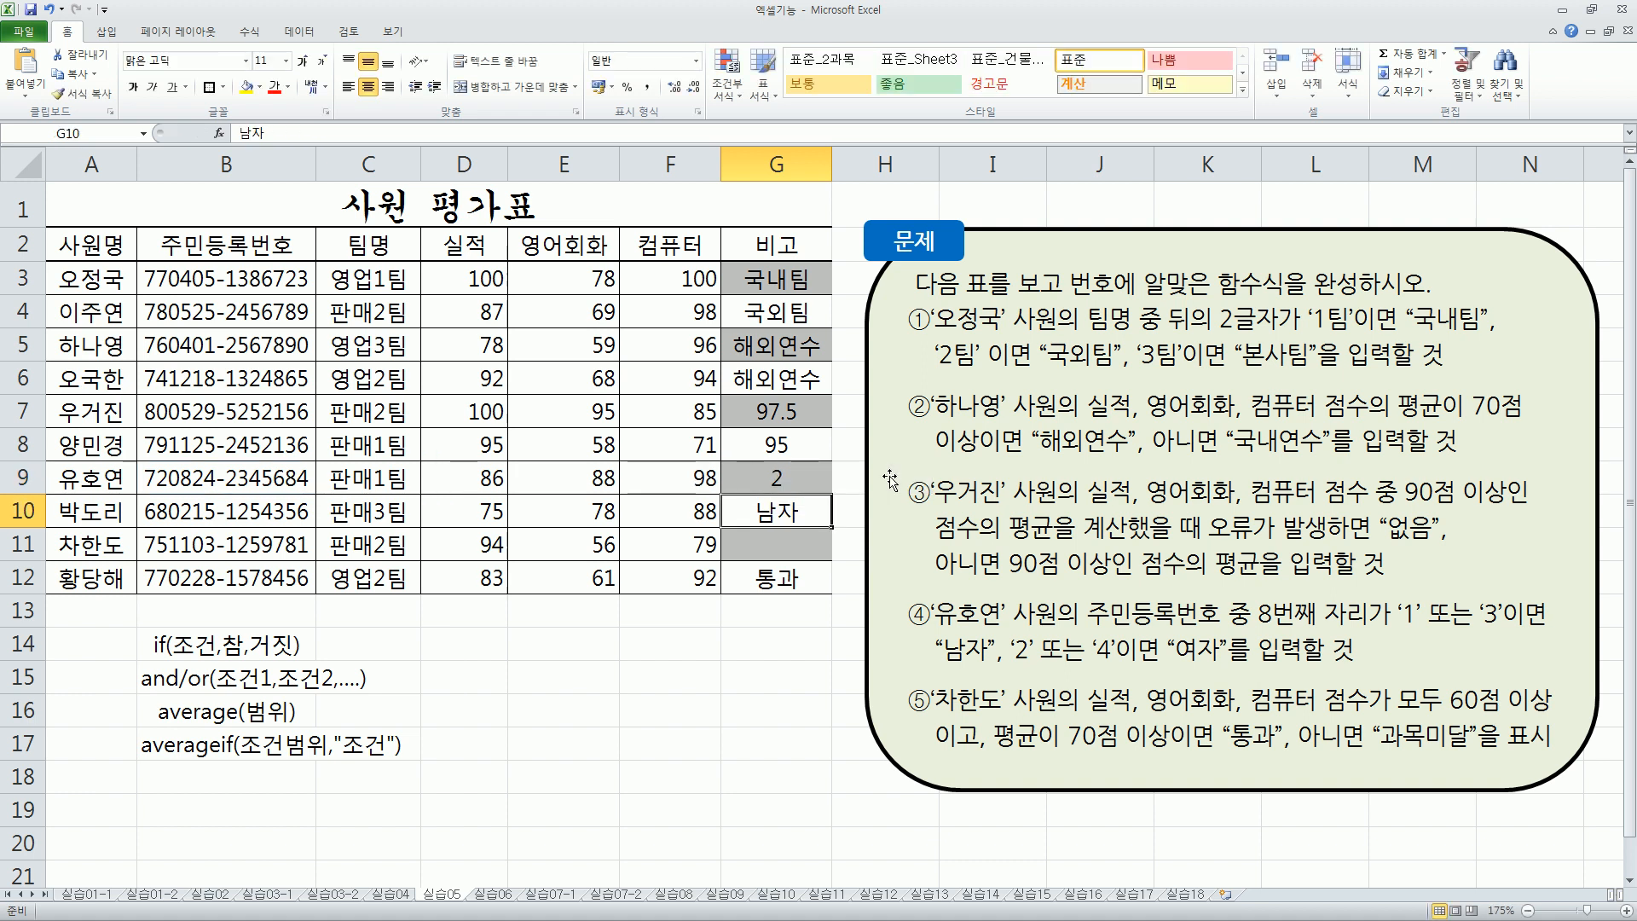
# Compare the eighth character in B9 with the fourth task's conditions for "남자" and "여자".
pyautogui.moveTo(223, 465); pyautogui.dragTo(242, 489)
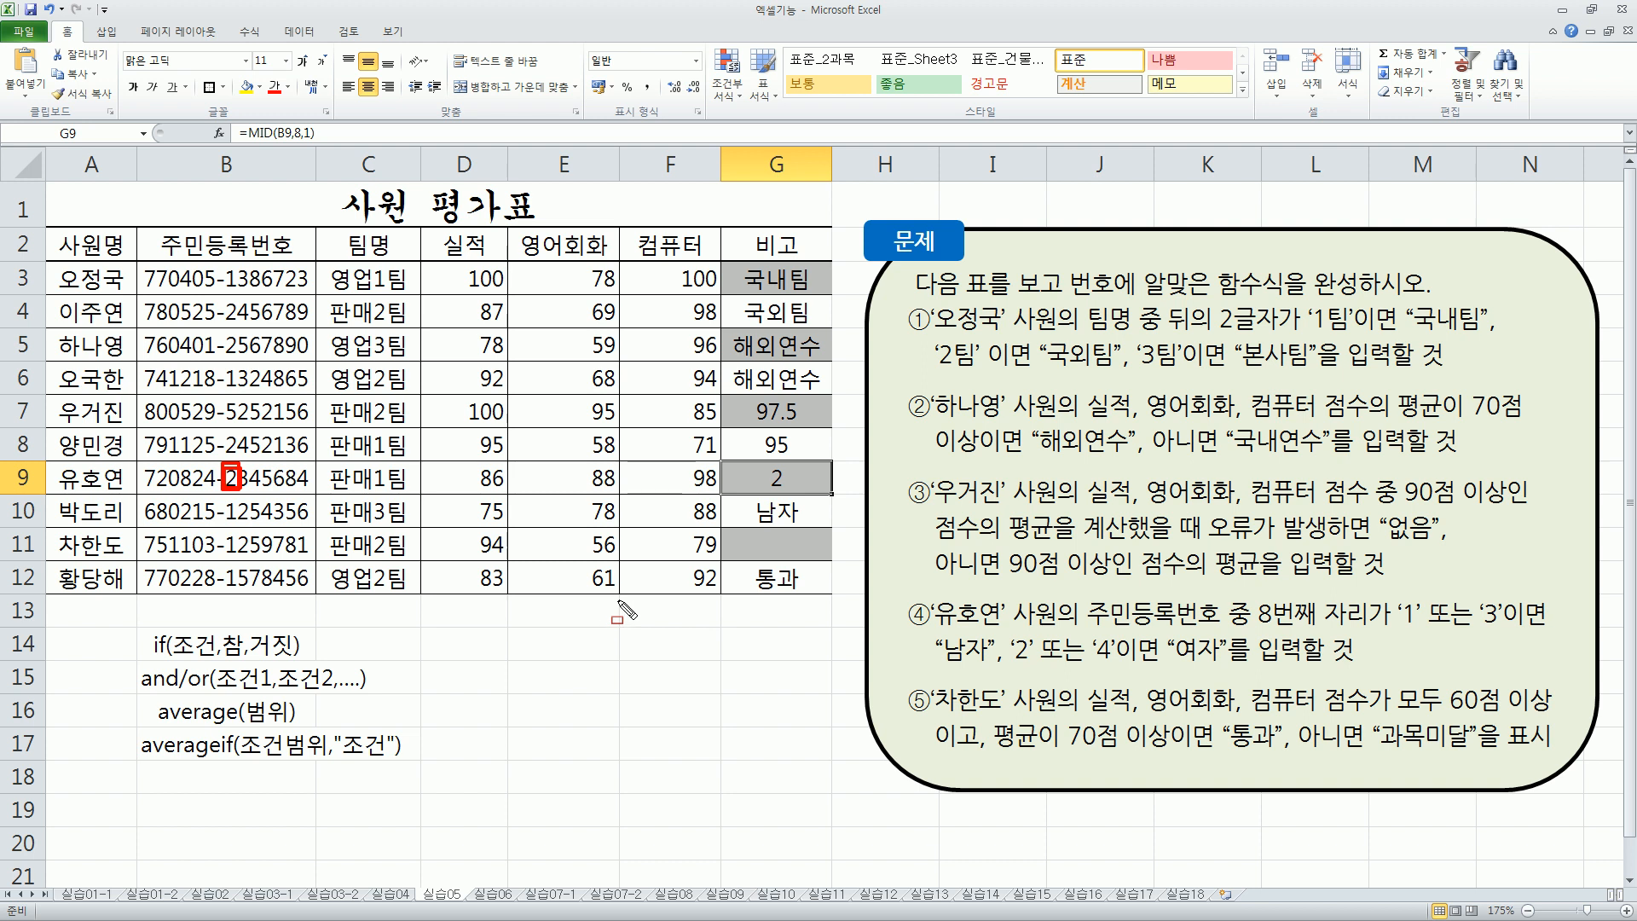
pyautogui.moveTo(944, 663); pyautogui.dragTo(983, 663)
pyautogui.moveTo(1180, 662); pyautogui.dragTo(1219, 663)
pyautogui.moveTo(1400, 627); pyautogui.dragTo(1500, 628)
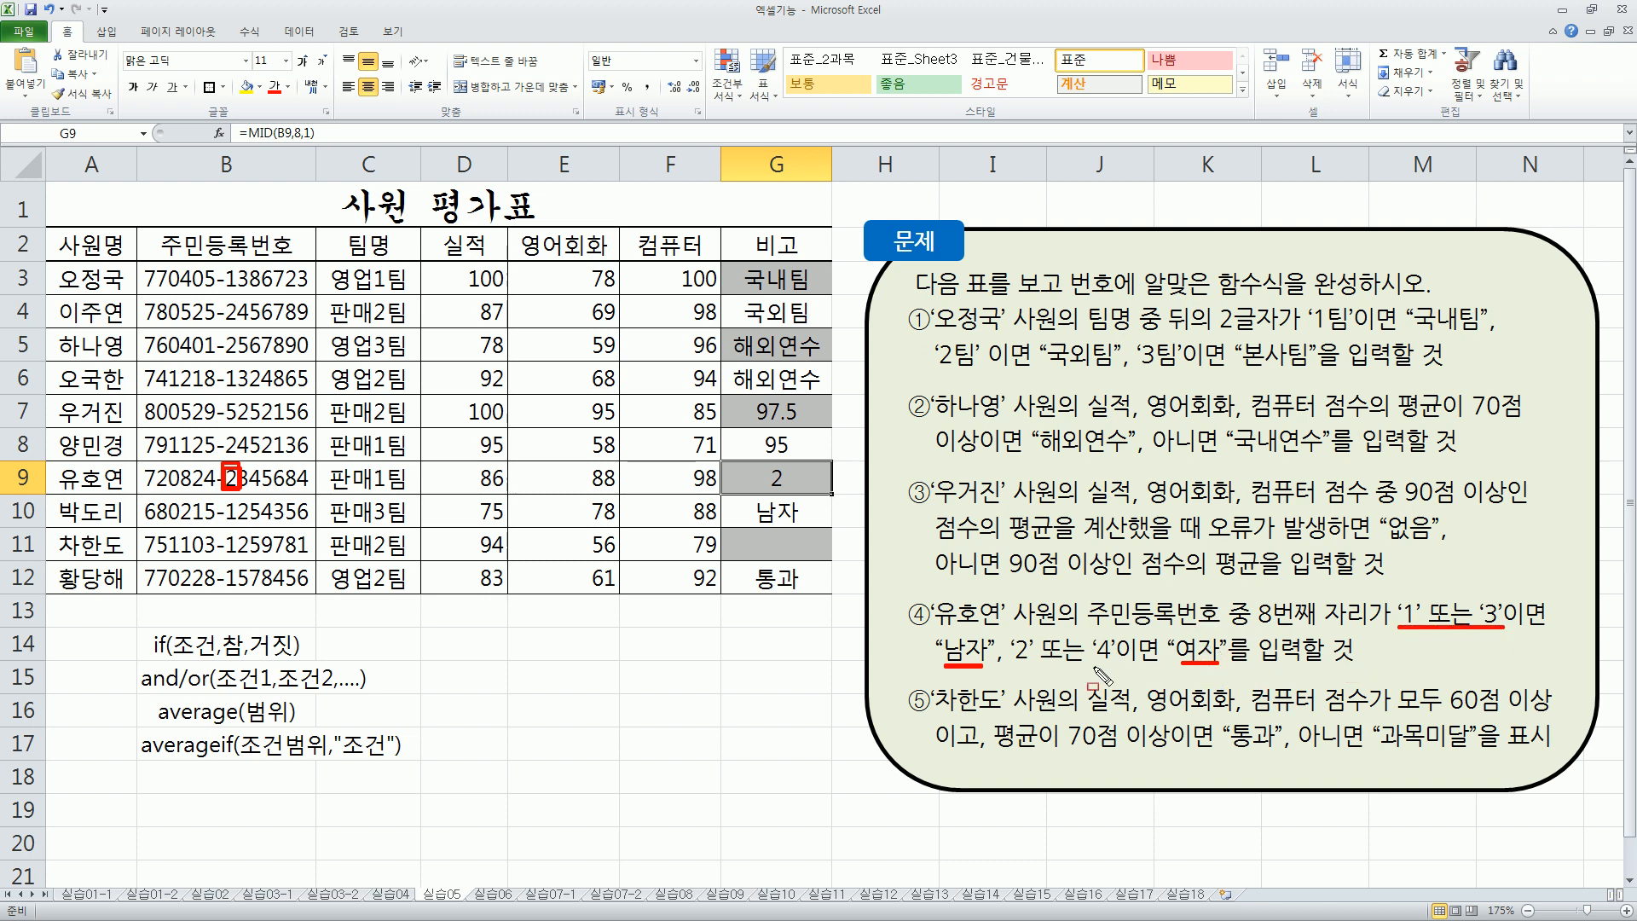
pyautogui.moveTo(1008, 665); pyautogui.dragTo(1121, 666)
pyautogui.moveTo(1422, 607)
pyautogui.mouseDown()
pyautogui.moveTo(1431, 632)
pyautogui.moveTo(1502, 626)
pyautogui.mouseUp()
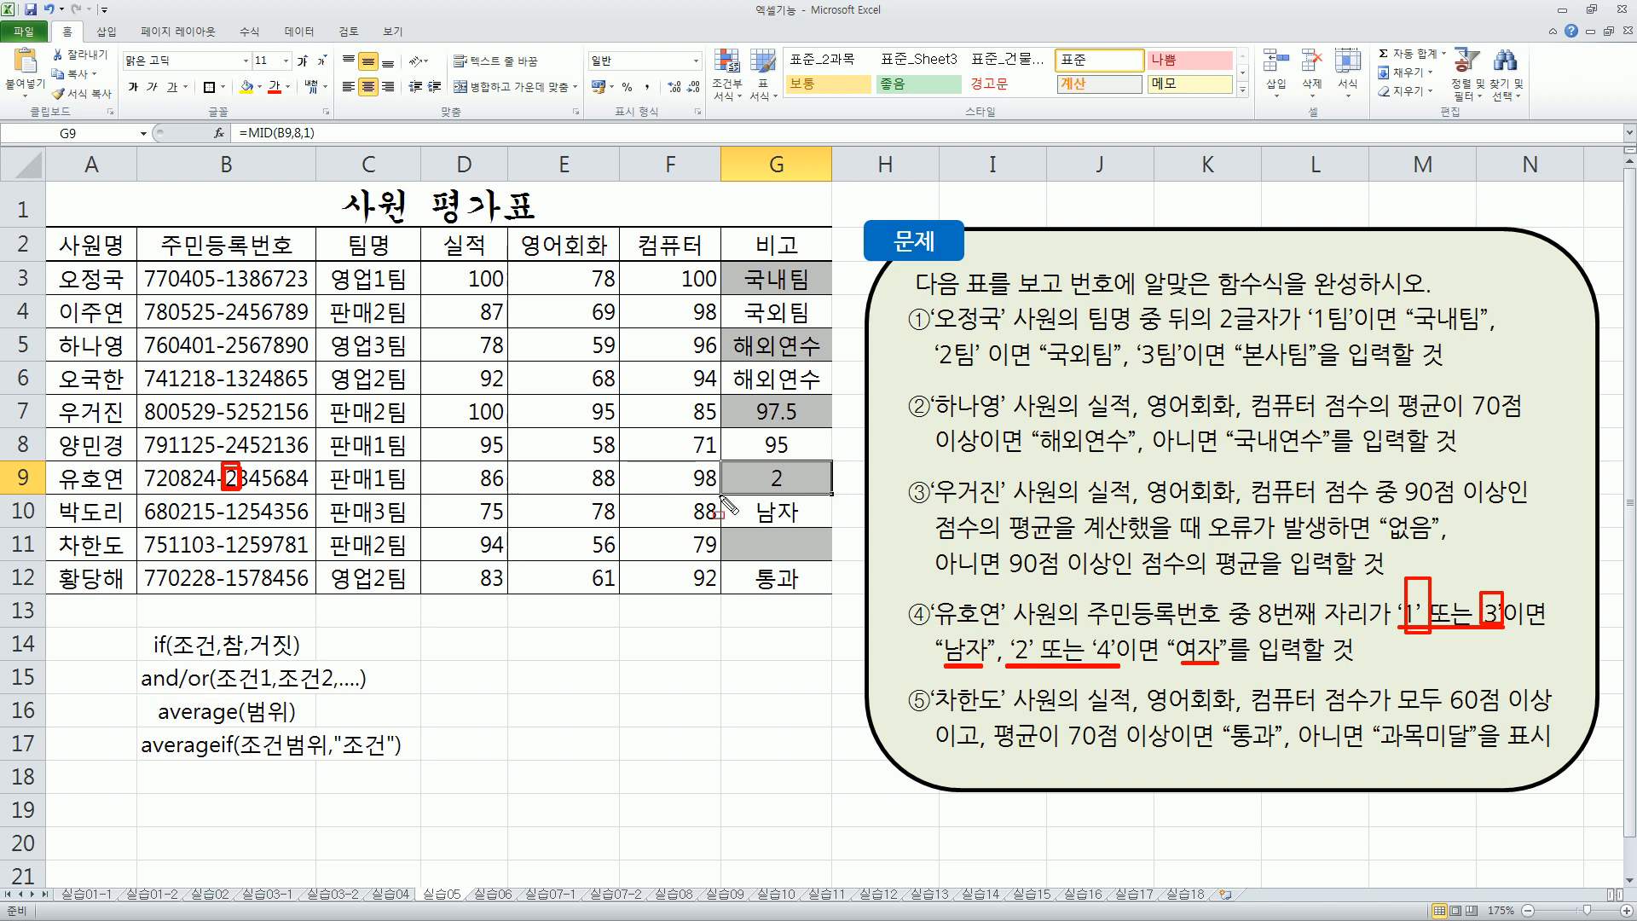
pyautogui.press('Escape')
# Edit the G9 formula to open an IF function in front of the MID expression.
pyautogui.press('F2')
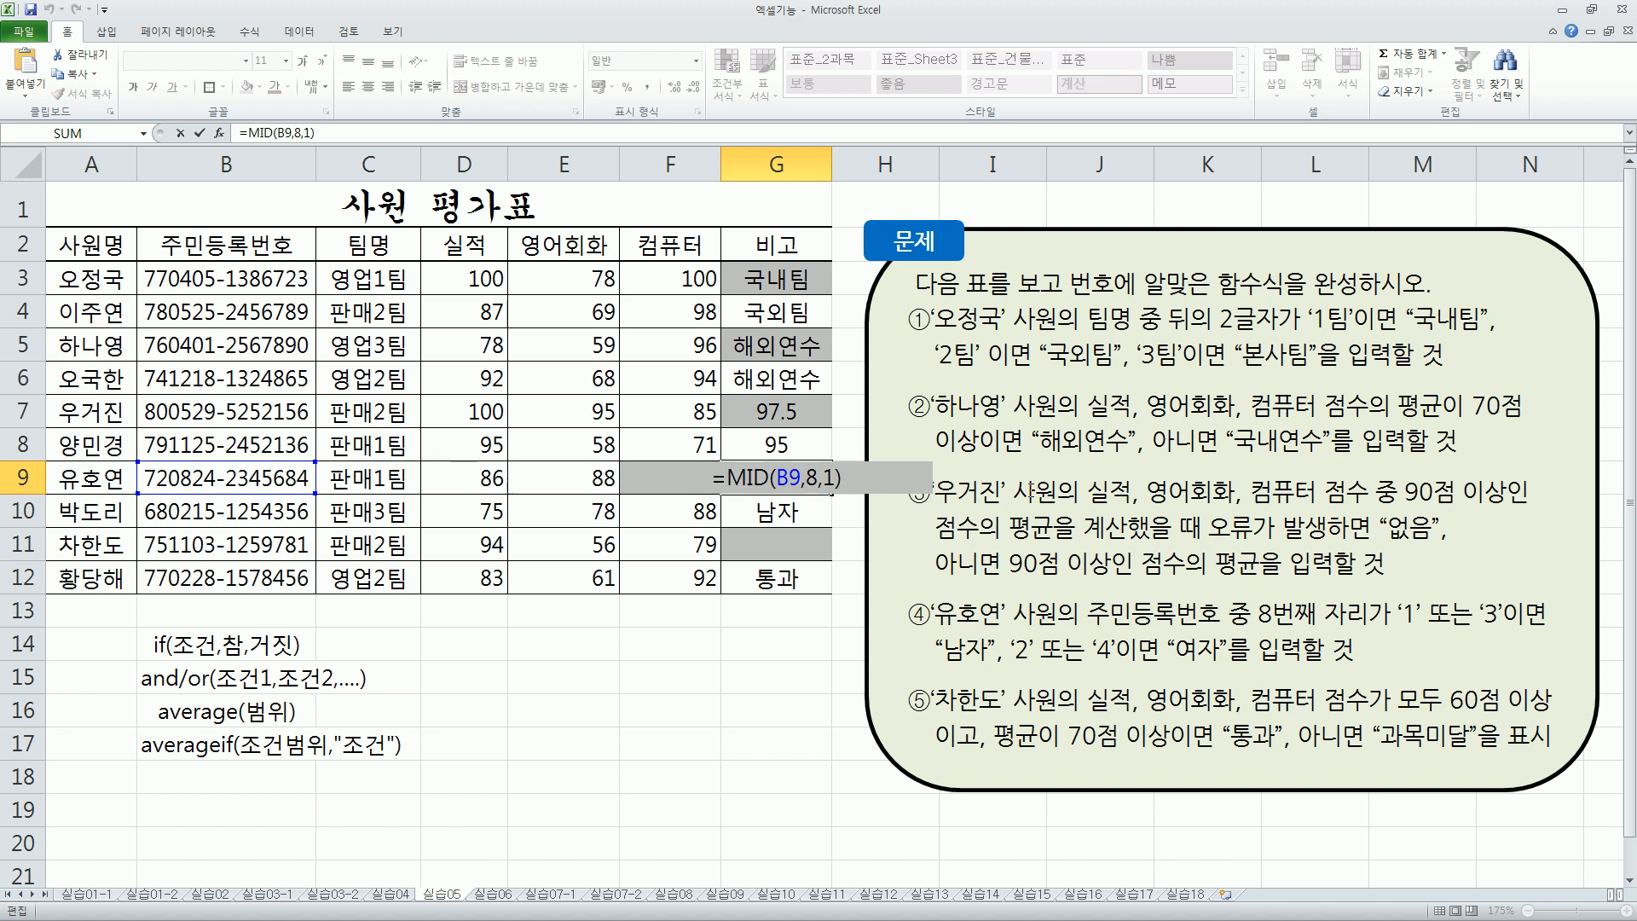
pyautogui.press('Home')
pyautogui.press('Right')
pyautogui.write('if')
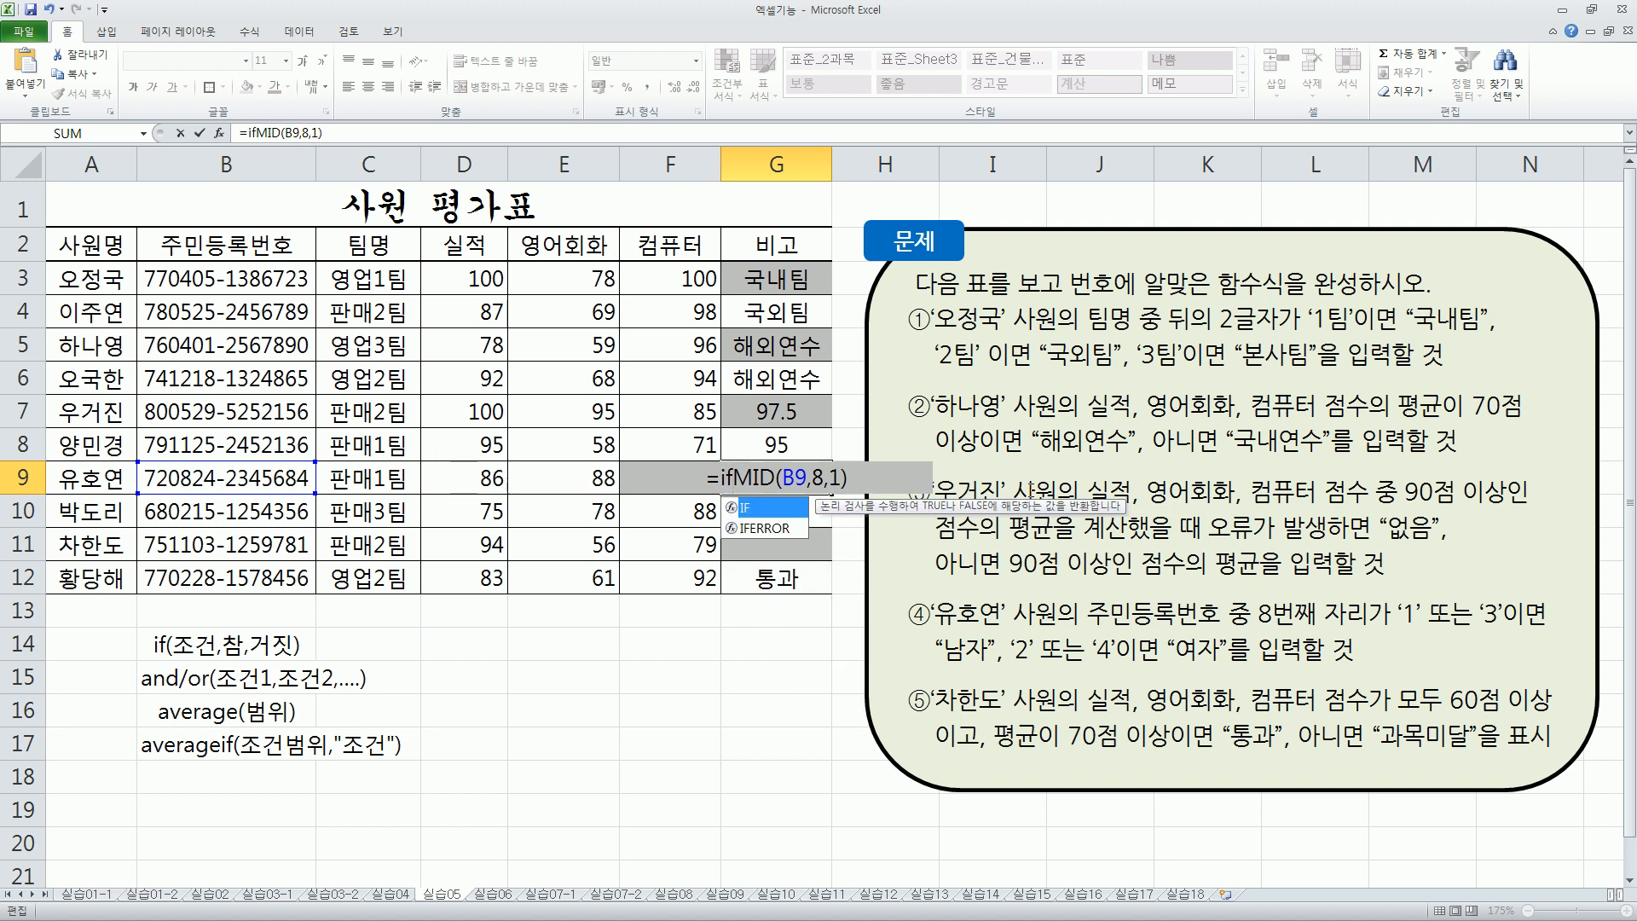
pyautogui.write('(')
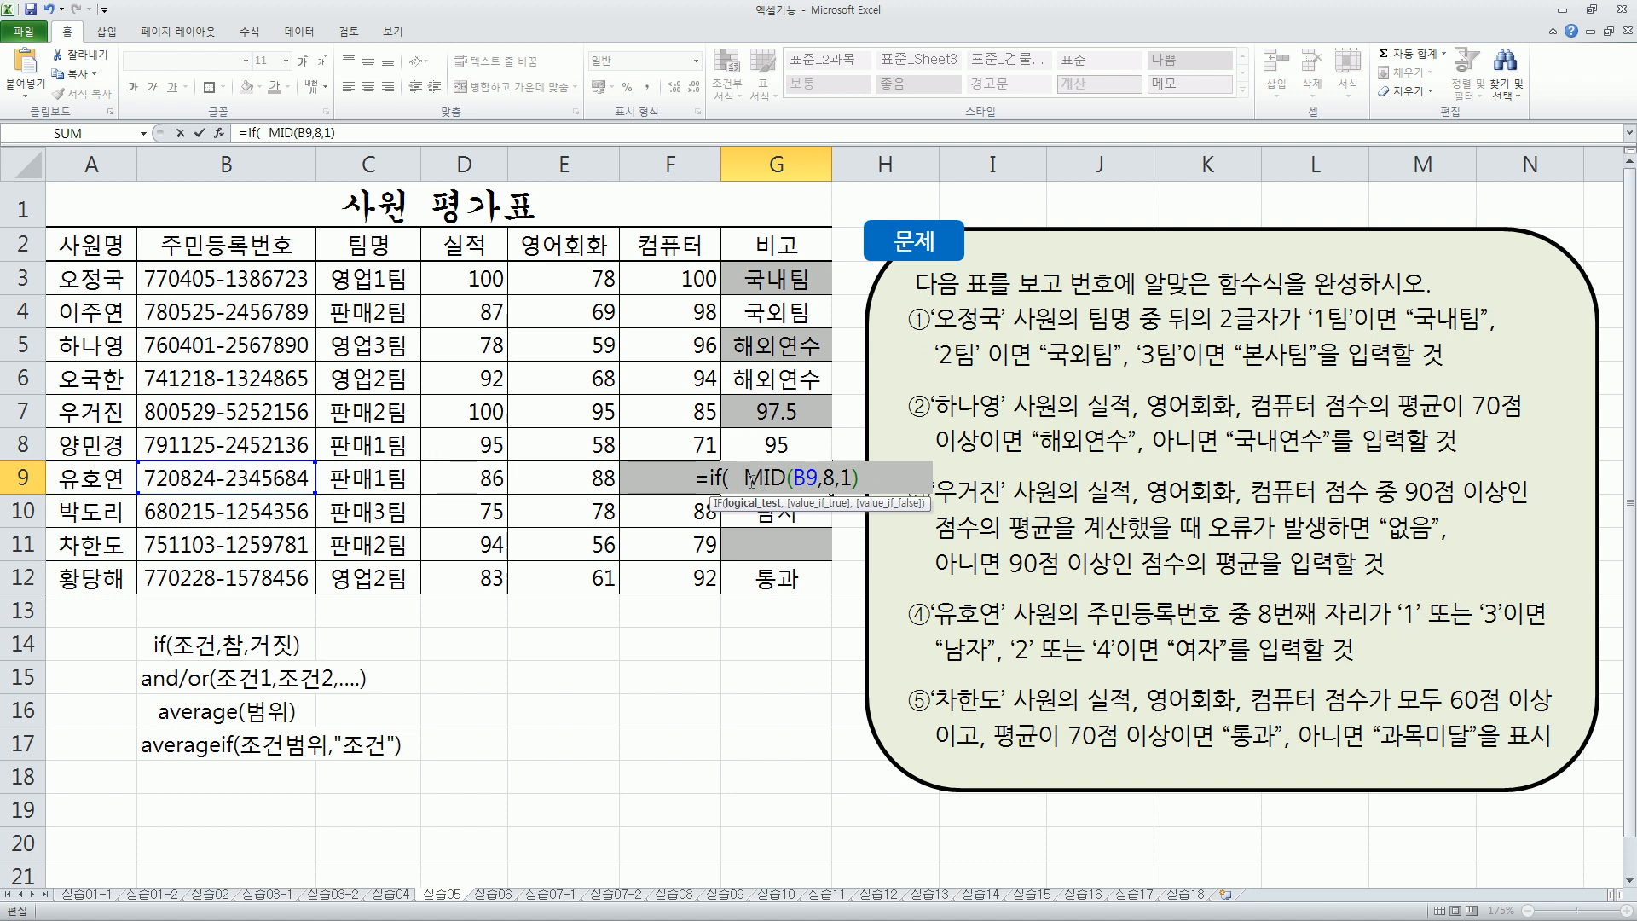
# Copy the MID expression in G9, then wrap the original in an OR function with the first condition MID(B9,8,1)="1".
pyautogui.moveTo(744, 479); pyautogui.dragTo(866, 481)
pyautogui.hotkey('ctrl', 'c')
pyautogui.click(740, 477)
pyautogui.write('or(')
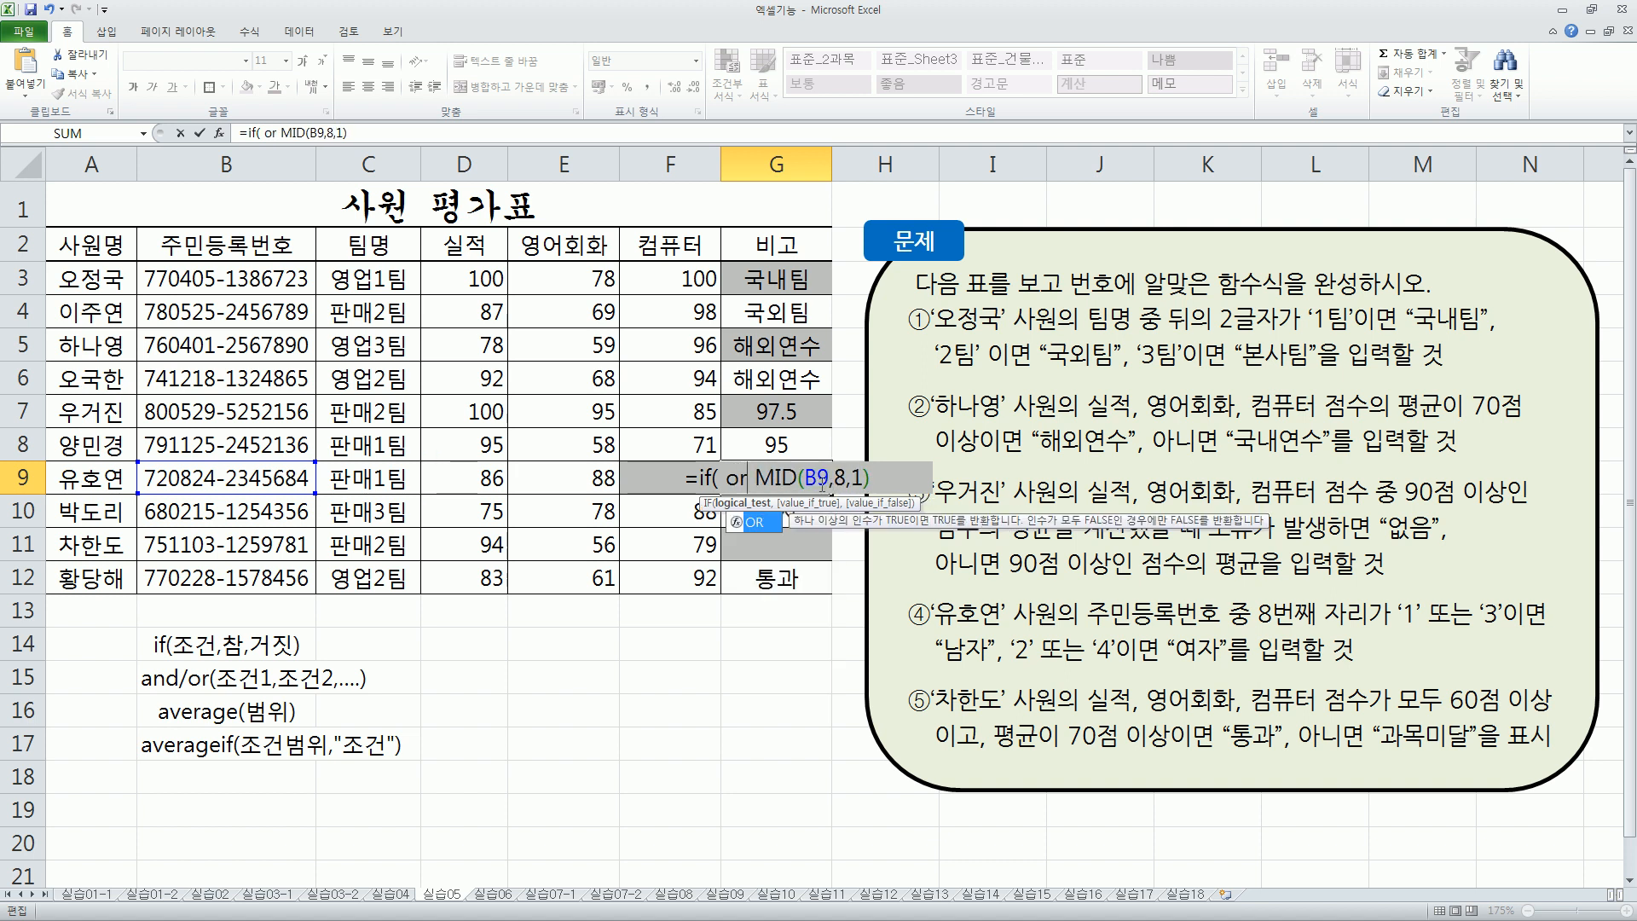
pyautogui.press('BackSpace')
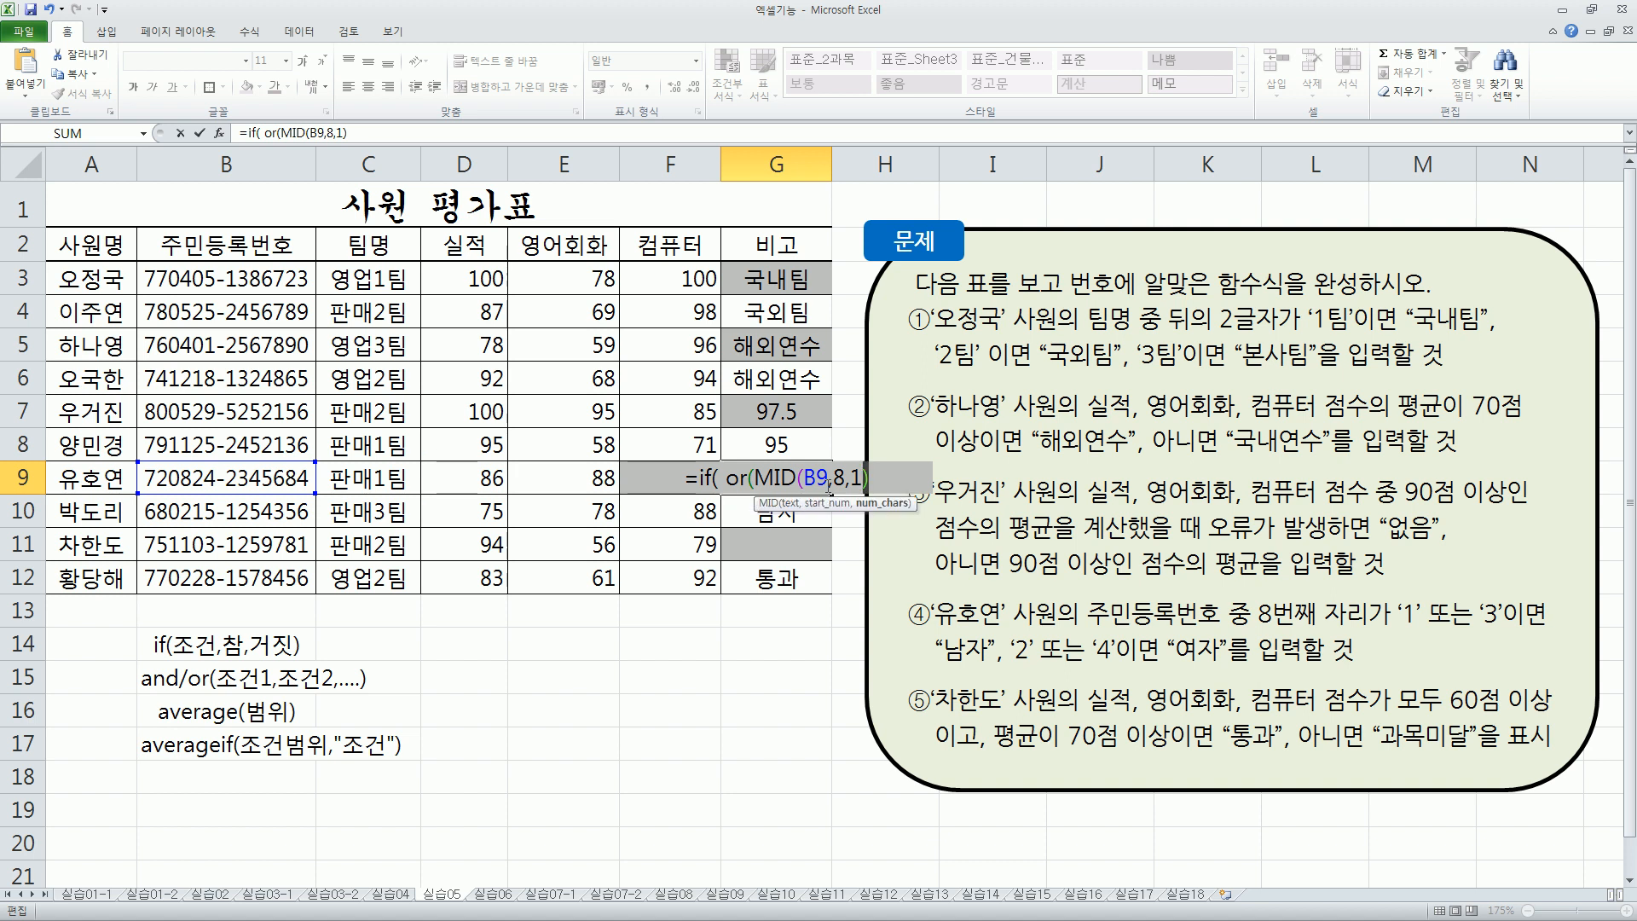
pyautogui.press('Right')
pyautogui.write('="1"')
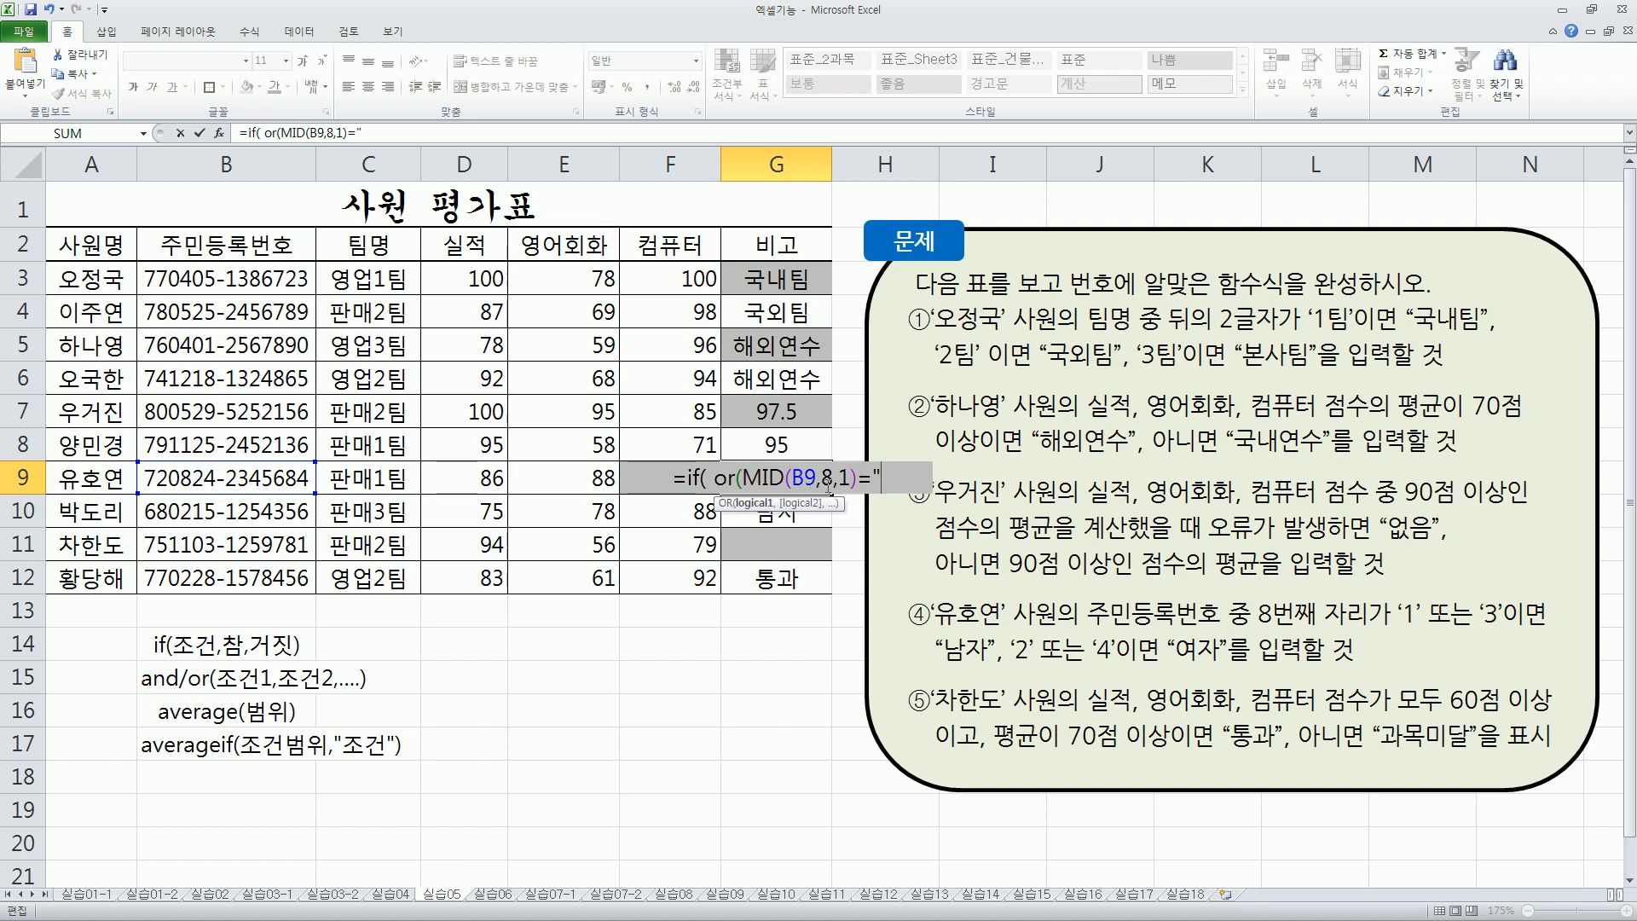
# Add MID(B9,8,1)="3" as the second OR condition in the G9 formula and close the OR function.
pyautogui.write(',')
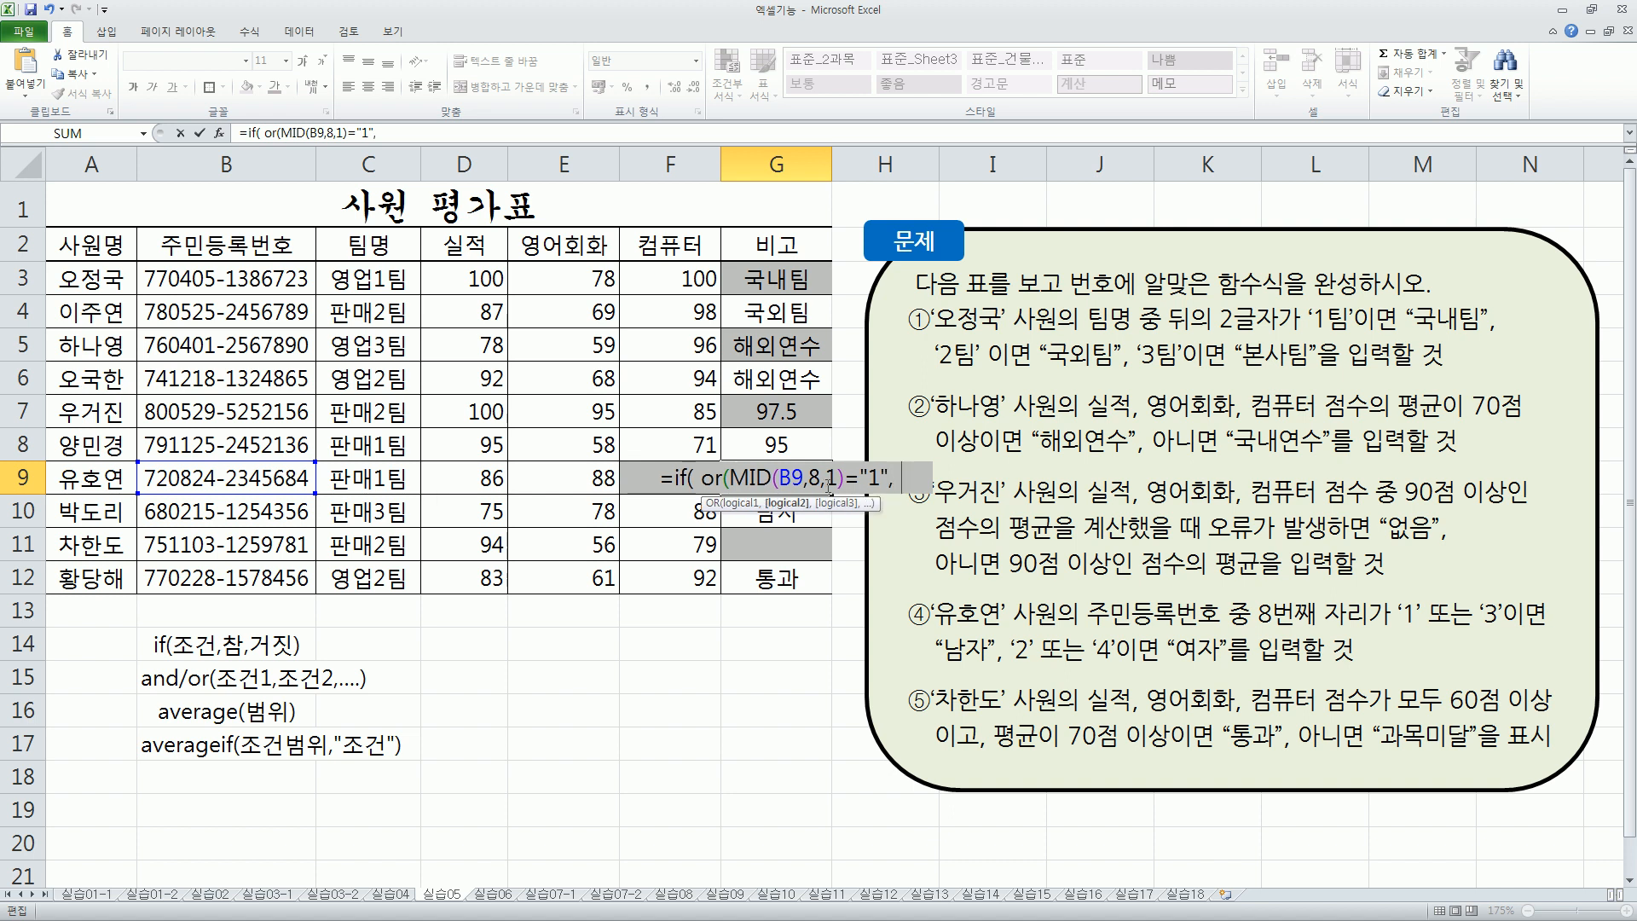
pyautogui.hotkey('ctrl', 'v')
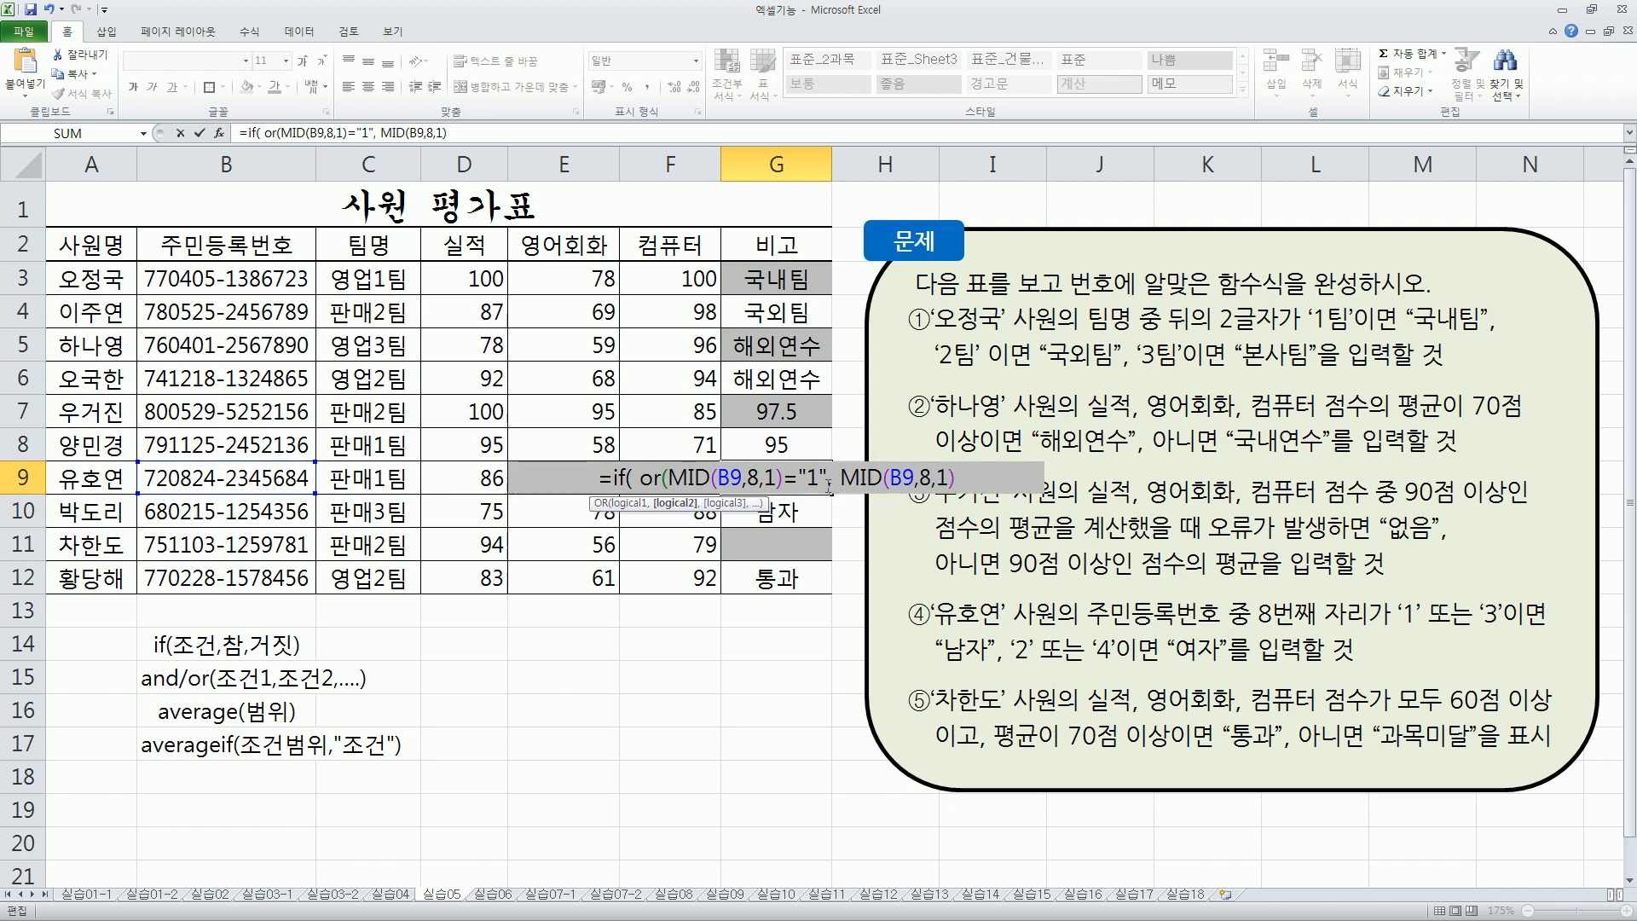
pyautogui.write('=')
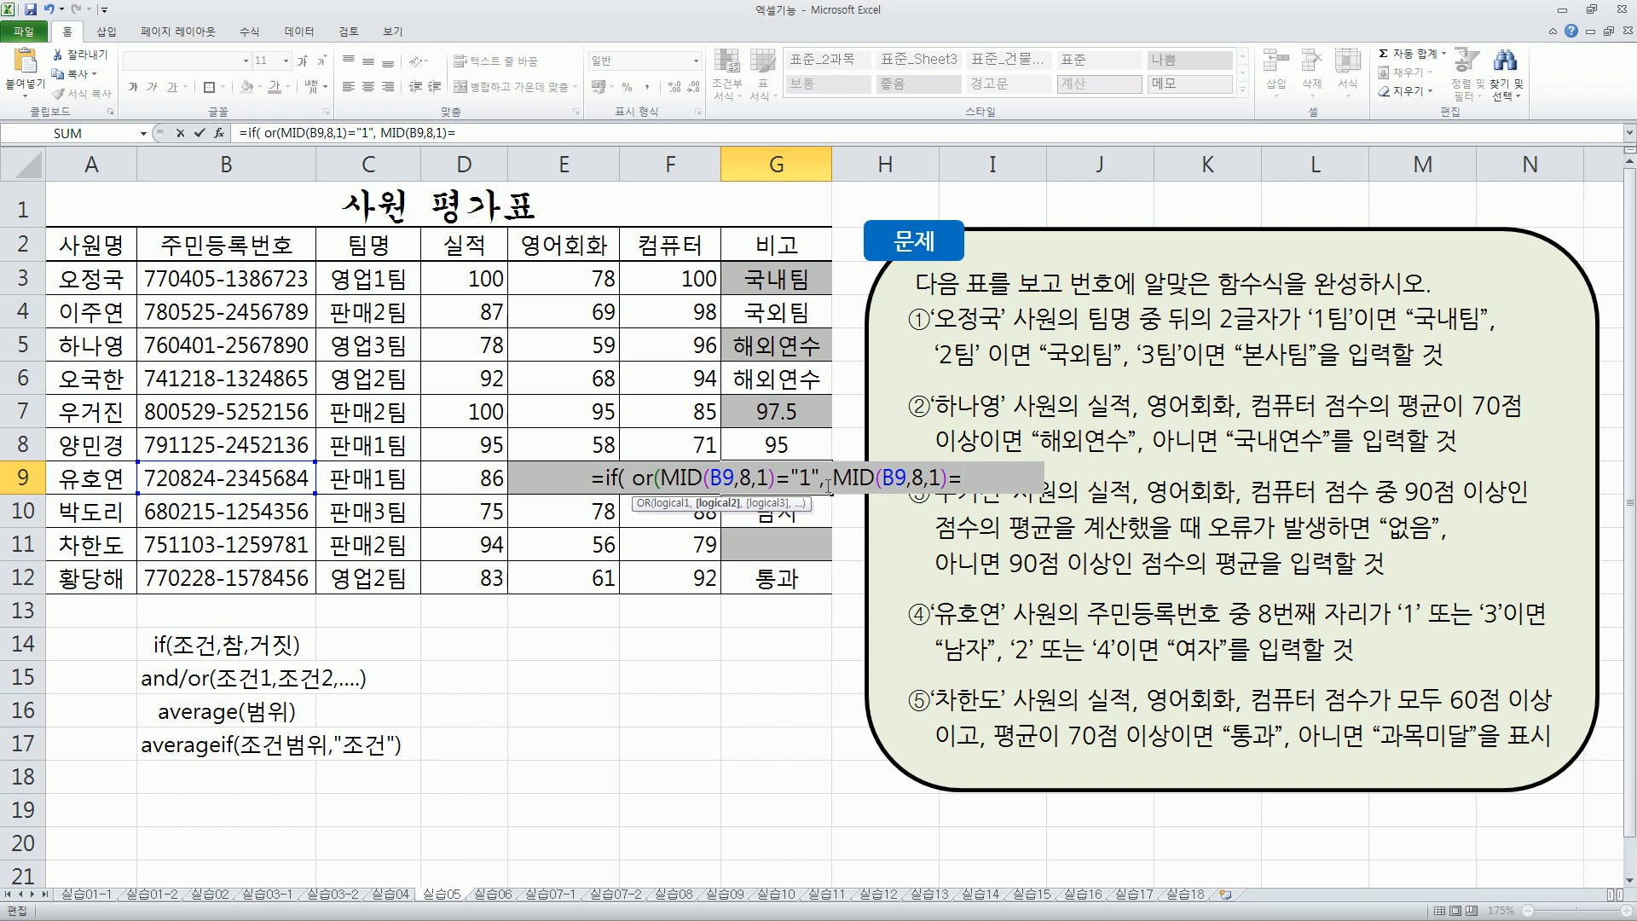
pyautogui.write('"3"')
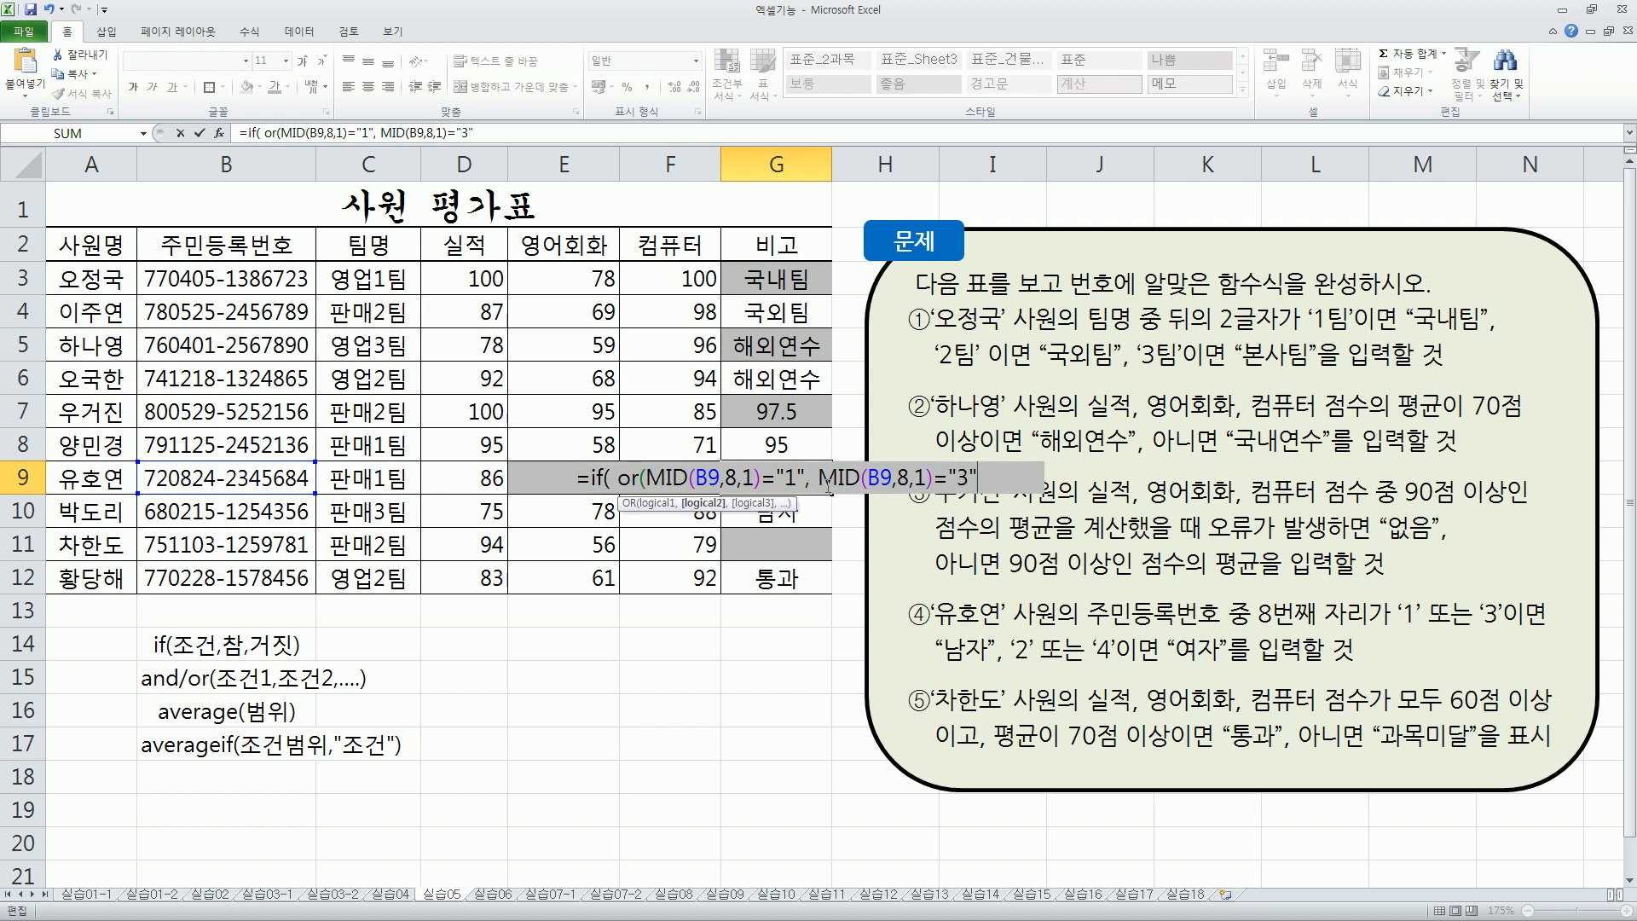
pyautogui.write(')')
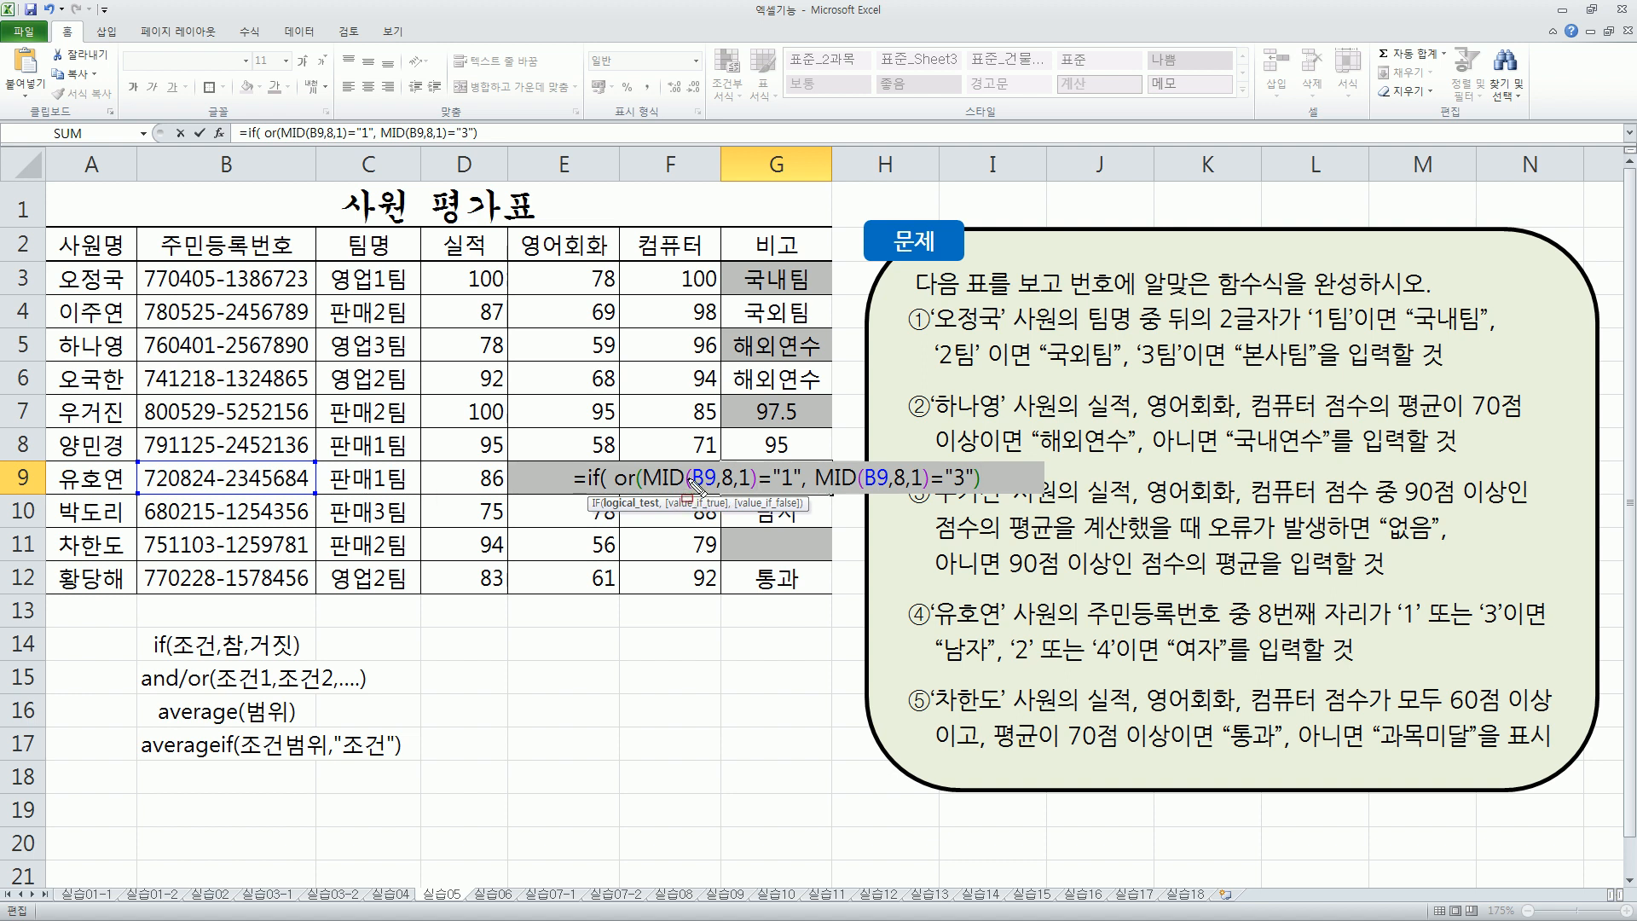
# Compare the OR conditions and enclosing parentheses in the G9 formula with the and/or syntax note in row 15.
pyautogui.moveTo(645, 485); pyautogui.dragTo(689, 484)
pyautogui.moveTo(213, 666)
pyautogui.mouseDown()
pyautogui.moveTo(252, 690)
pyautogui.moveTo(331, 692)
pyautogui.mouseUp()
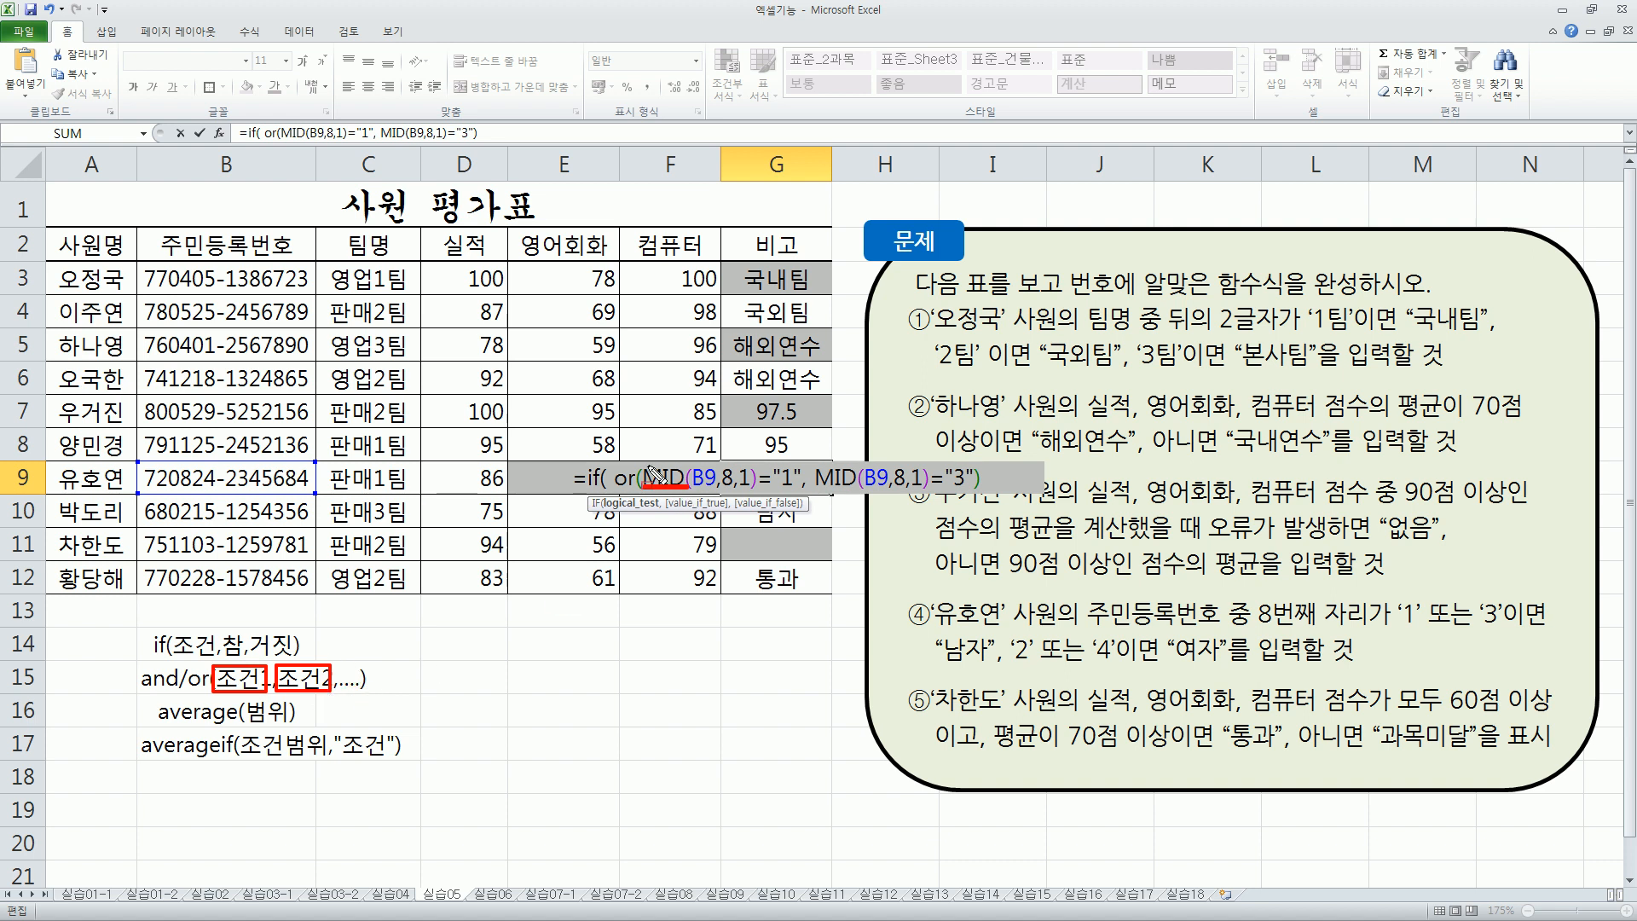
pyautogui.moveTo(634, 450); pyautogui.dragTo(645, 514)
pyautogui.moveTo(974, 452); pyautogui.dragTo(989, 519)
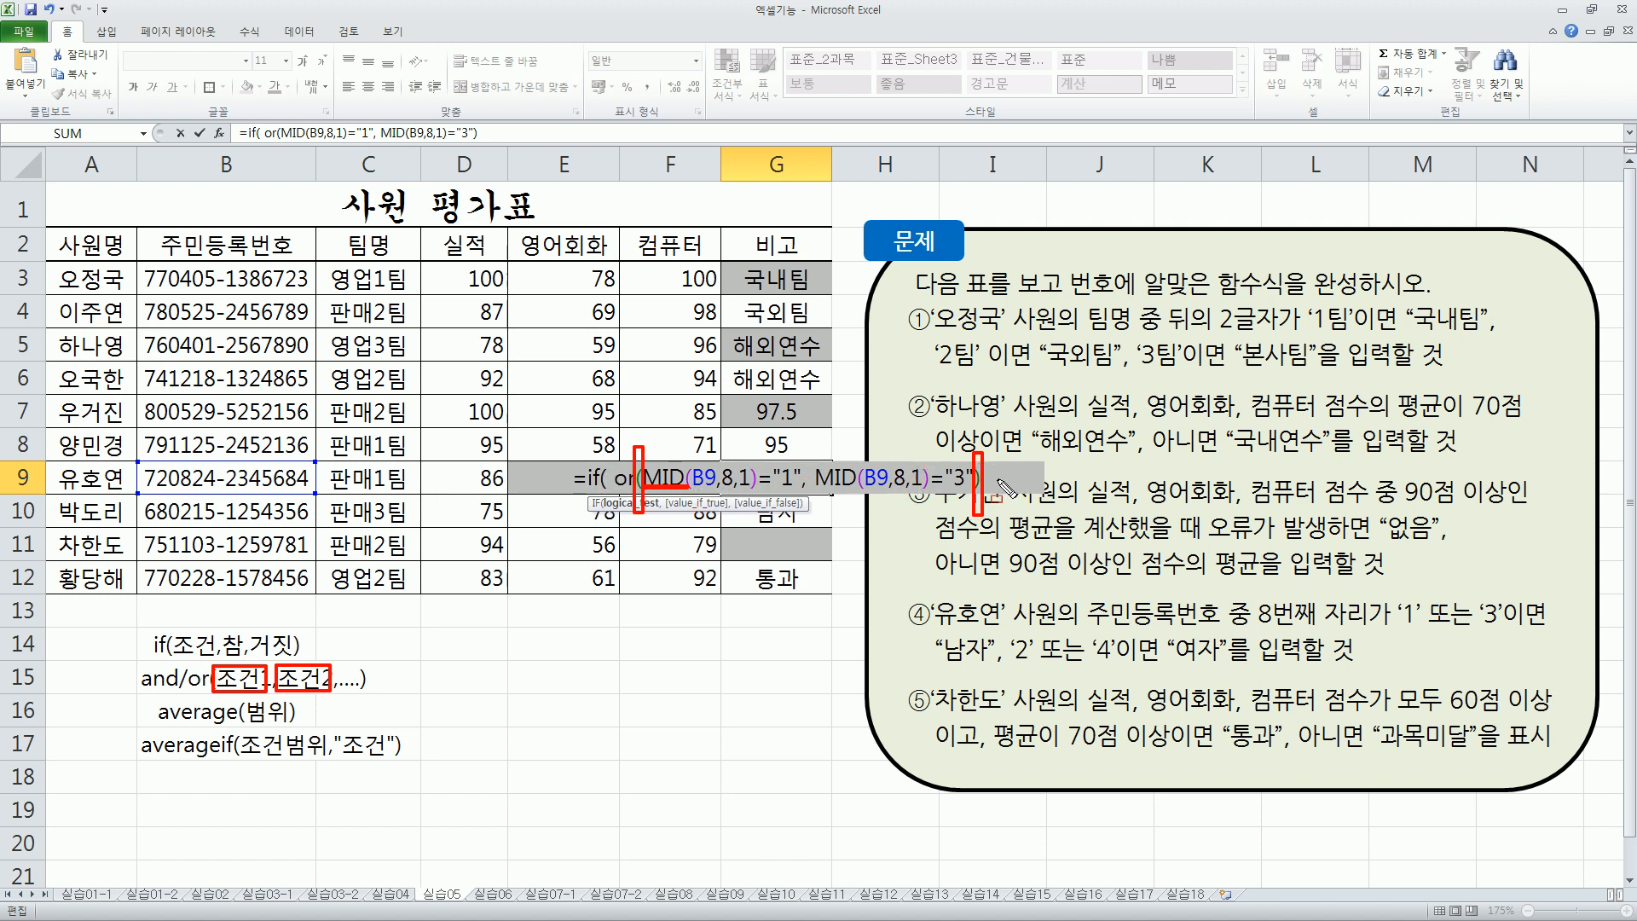
pyautogui.press('Escape')
# Complete the G9 IF formula with "남자" as the true result and "여자" as the false result.
pyautogui.write(',')
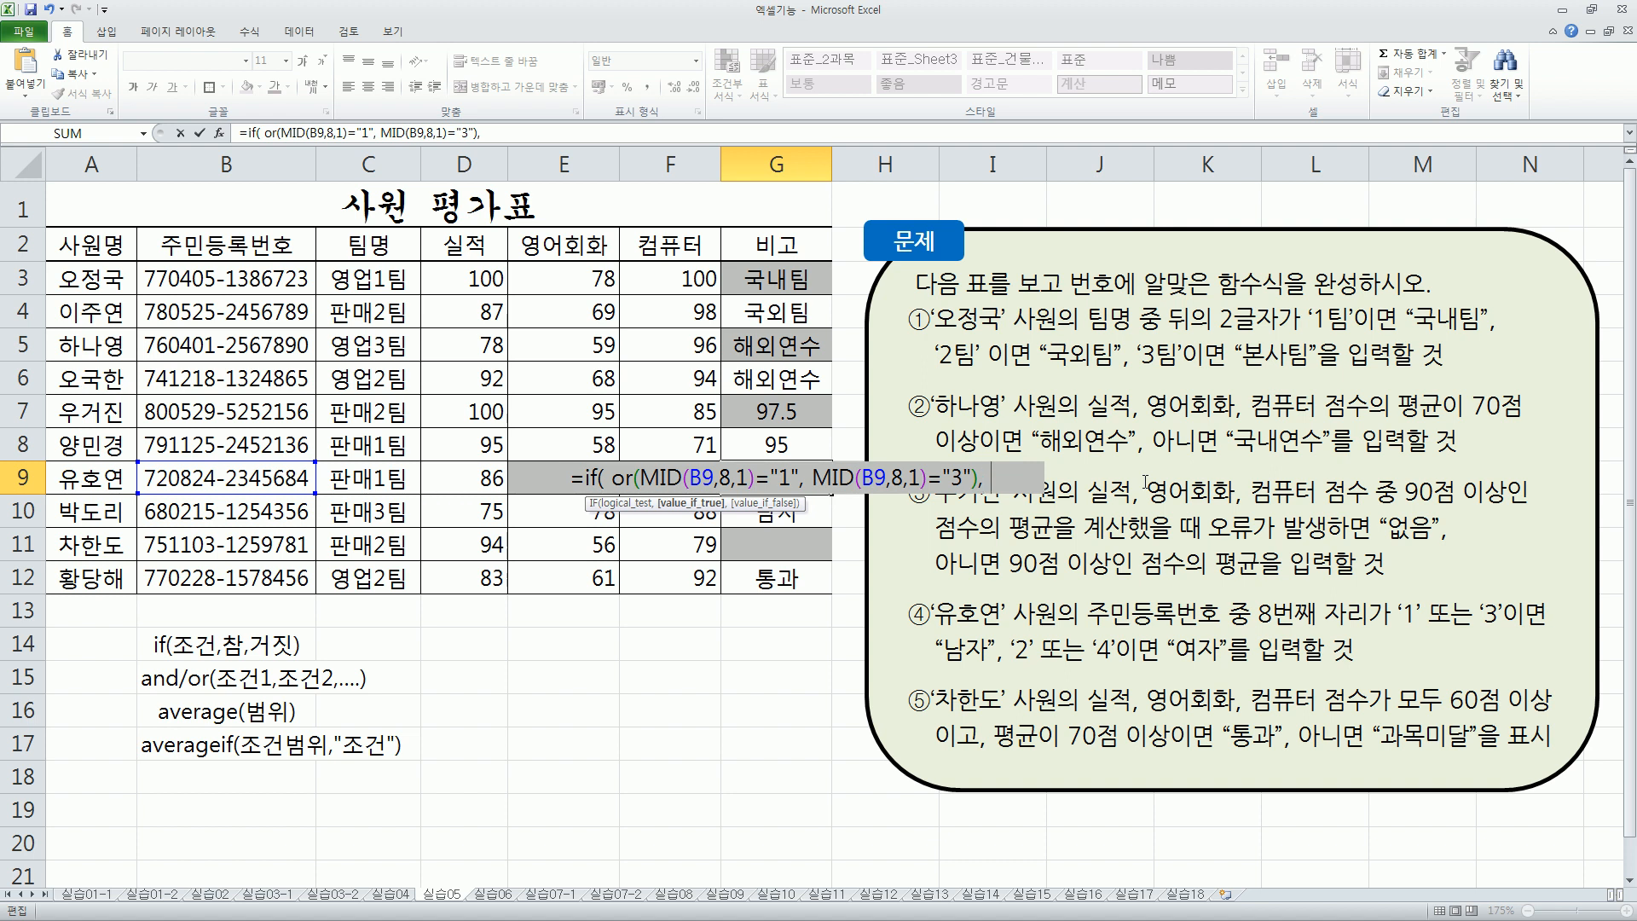
pyautogui.write(' "남자')
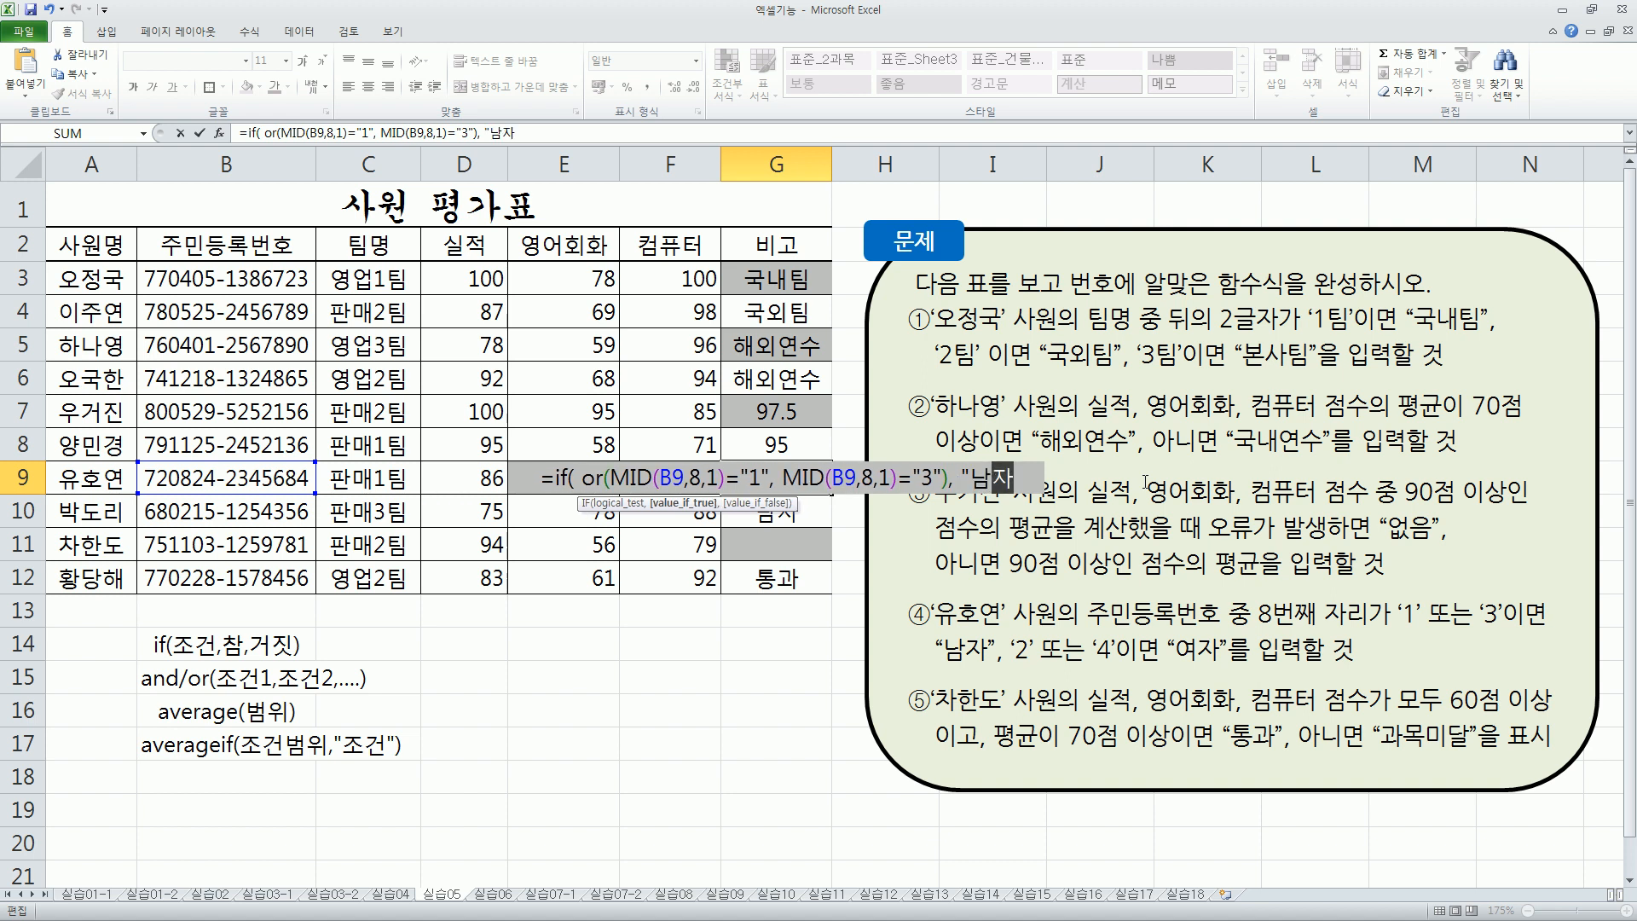
pyautogui.write('",')
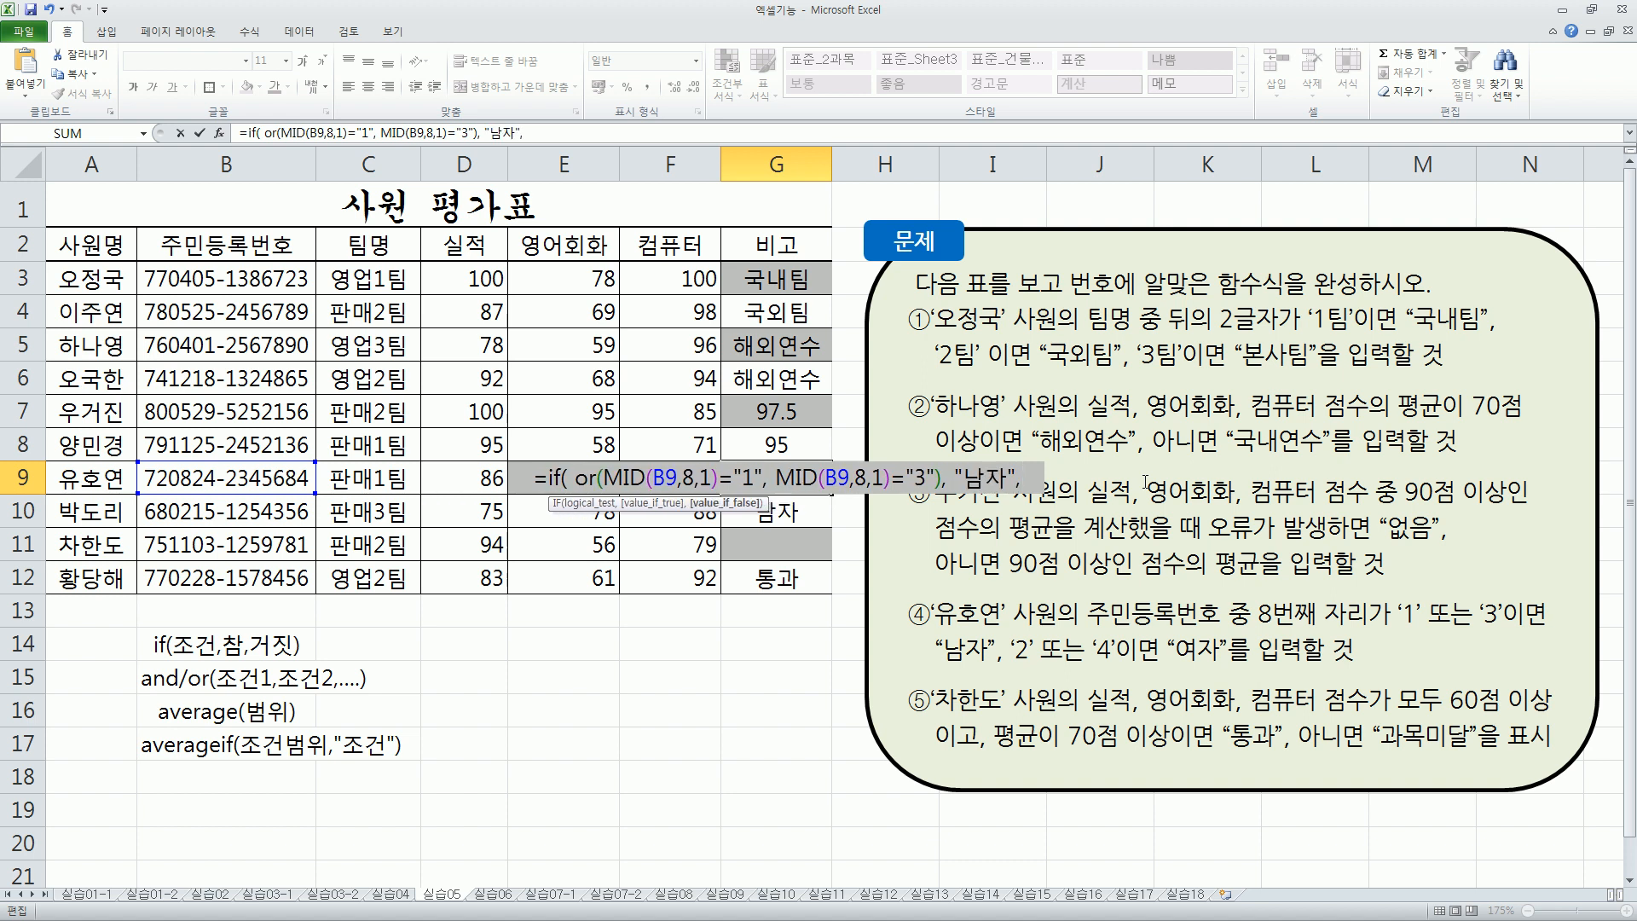
pyautogui.write('"여자"')
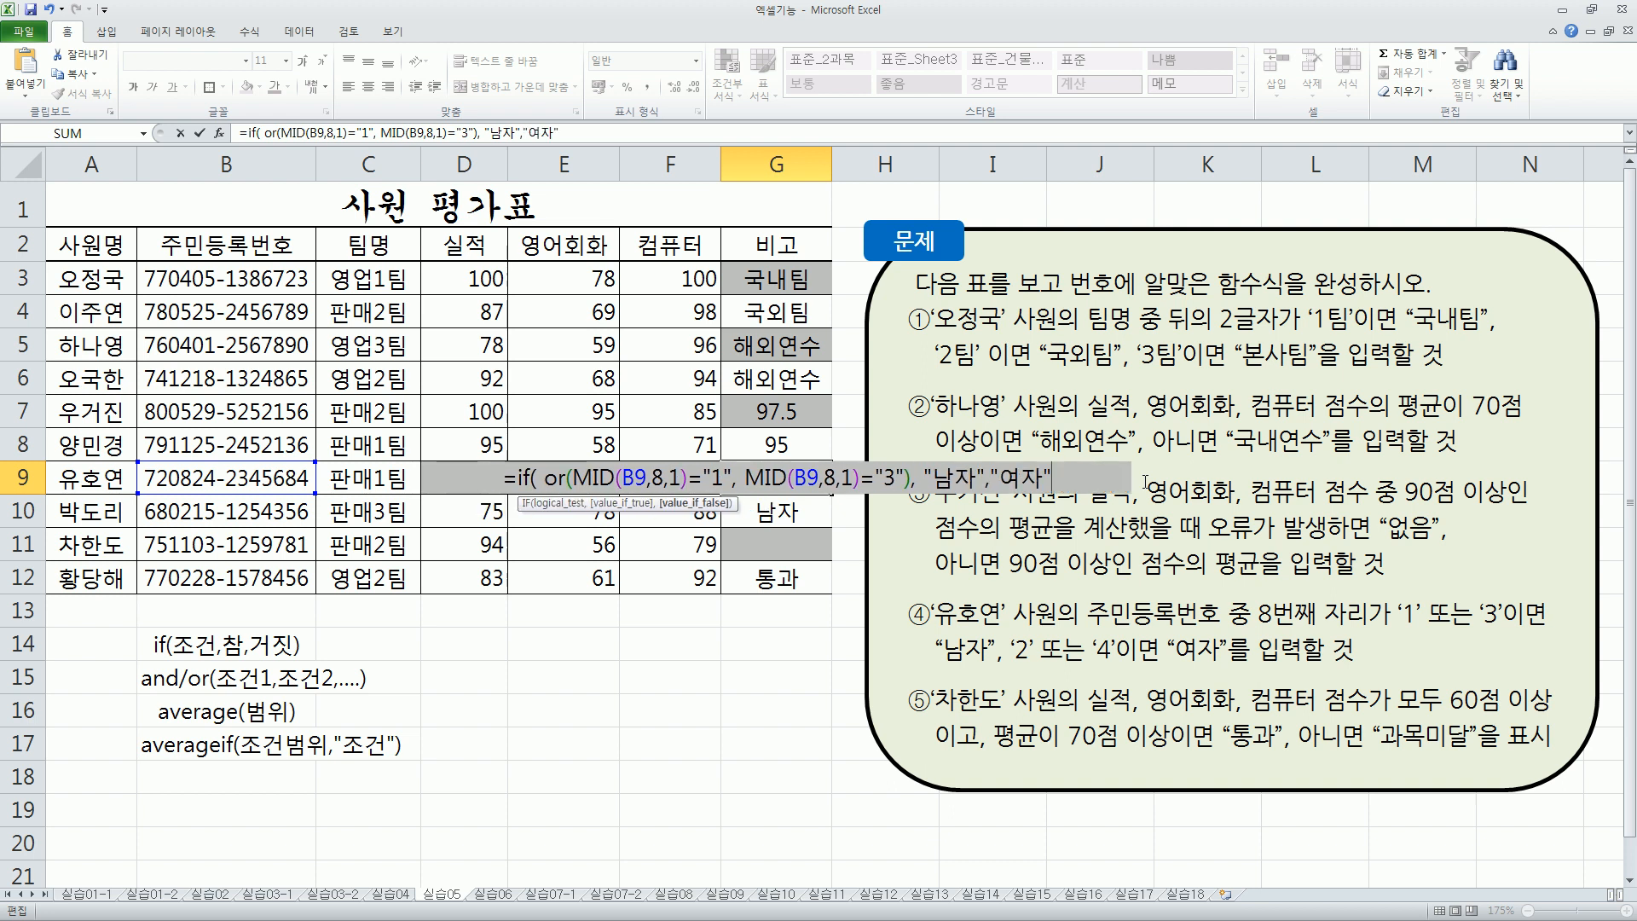
pyautogui.write(')')
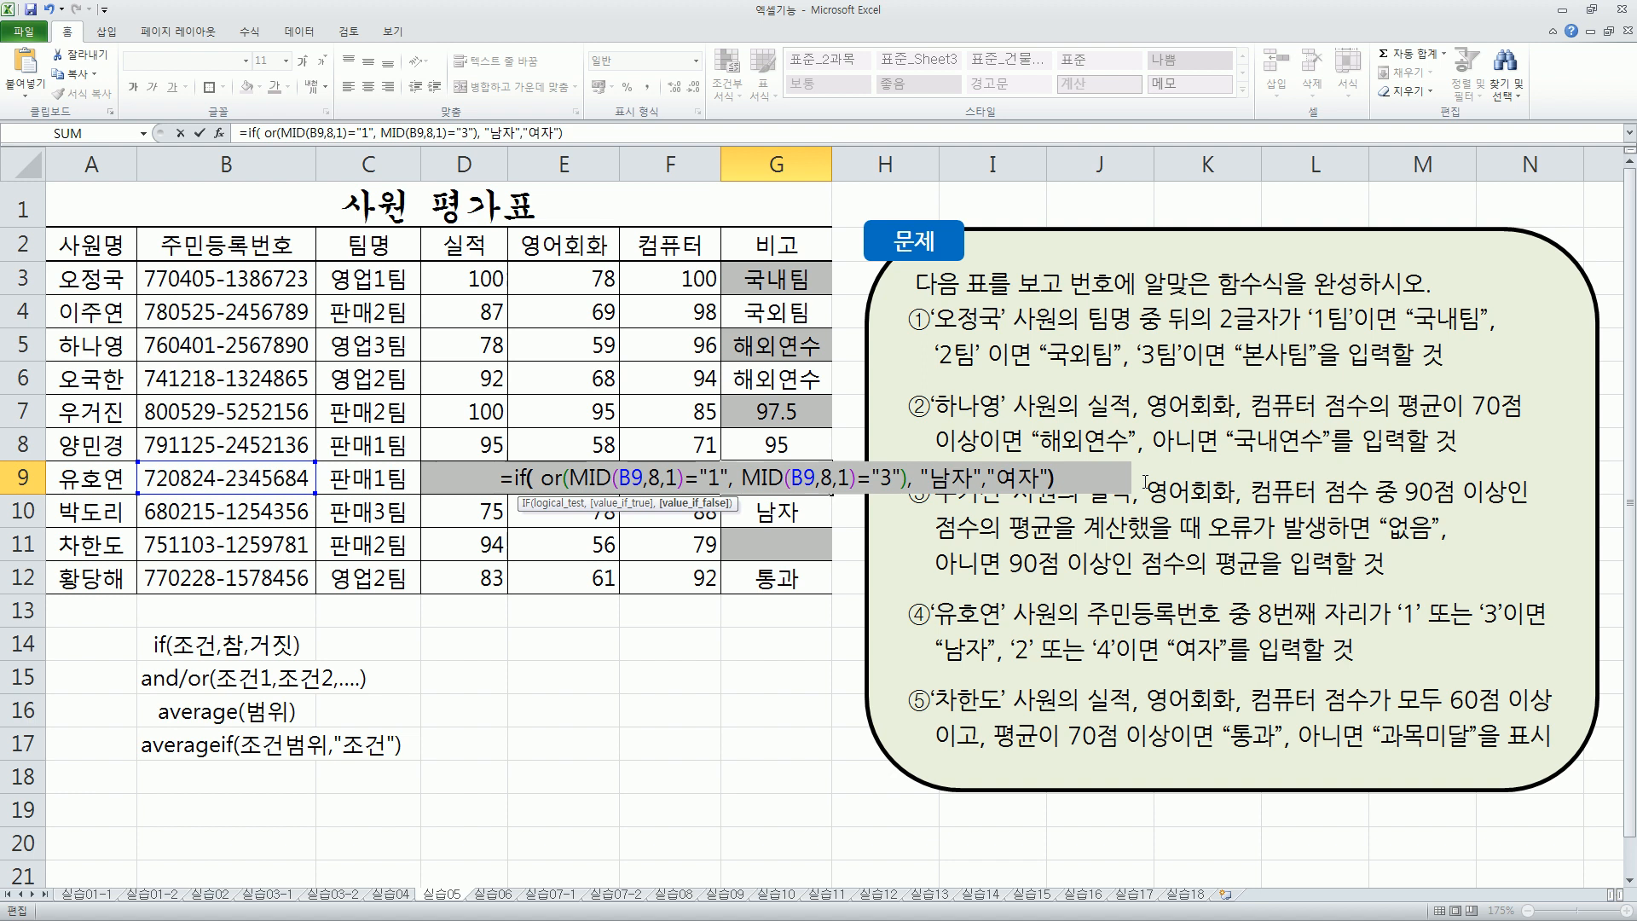
pyautogui.hotkey('ctrl', 'Return')
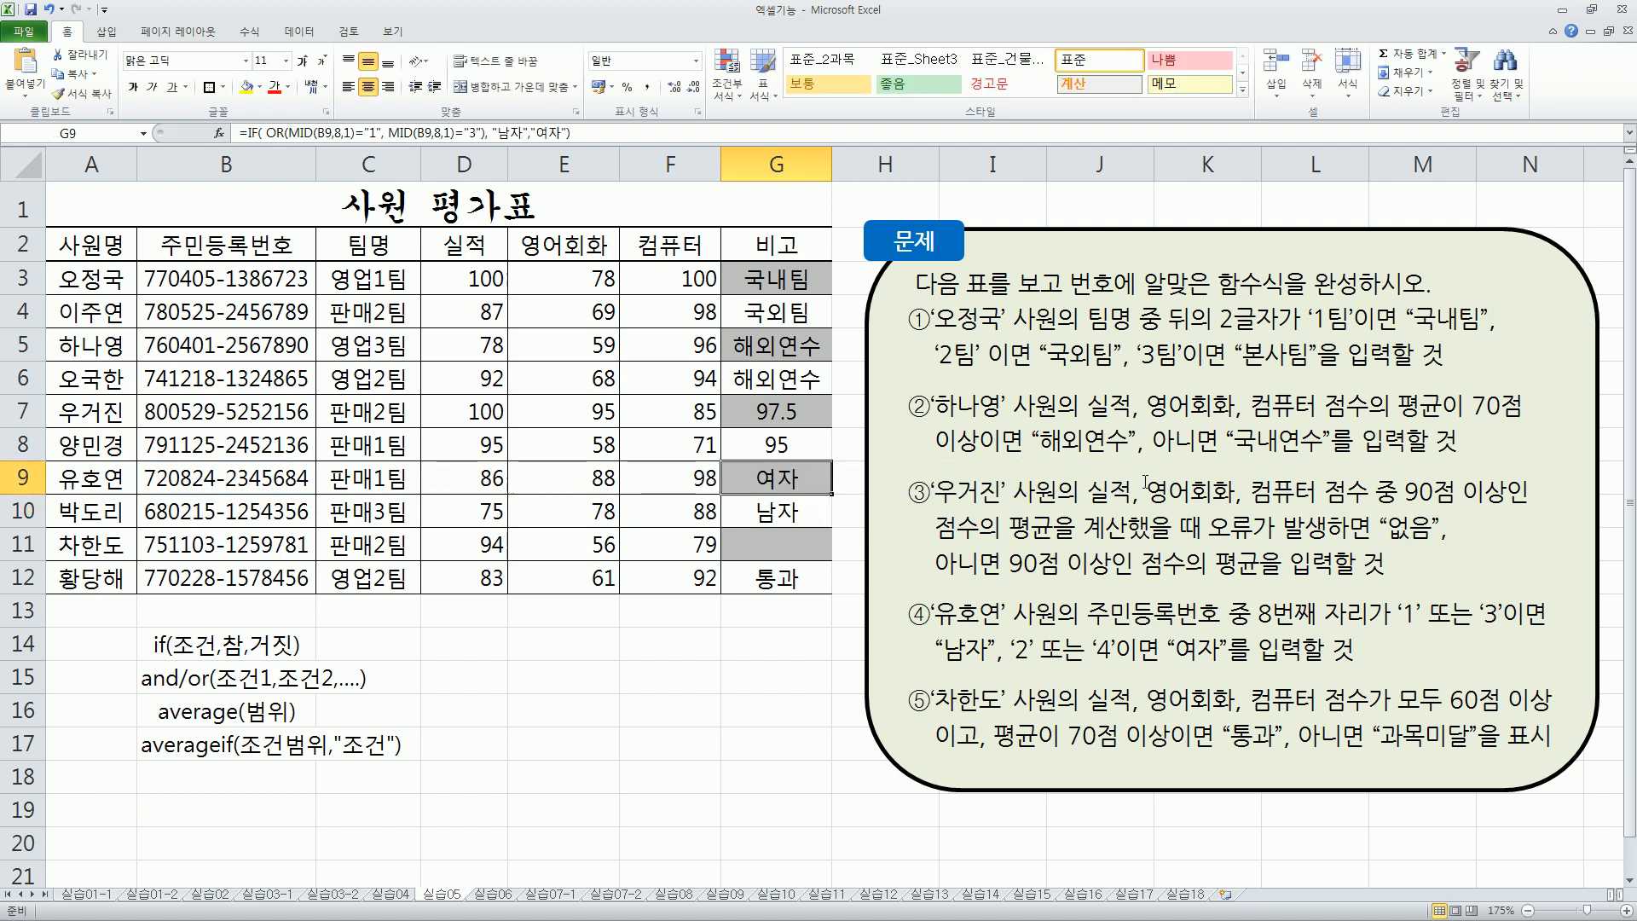
# Review the G9 formula's OR condition, its true and false results, and the registration number in B9 it refers to.
pyautogui.doubleClick(755, 470)
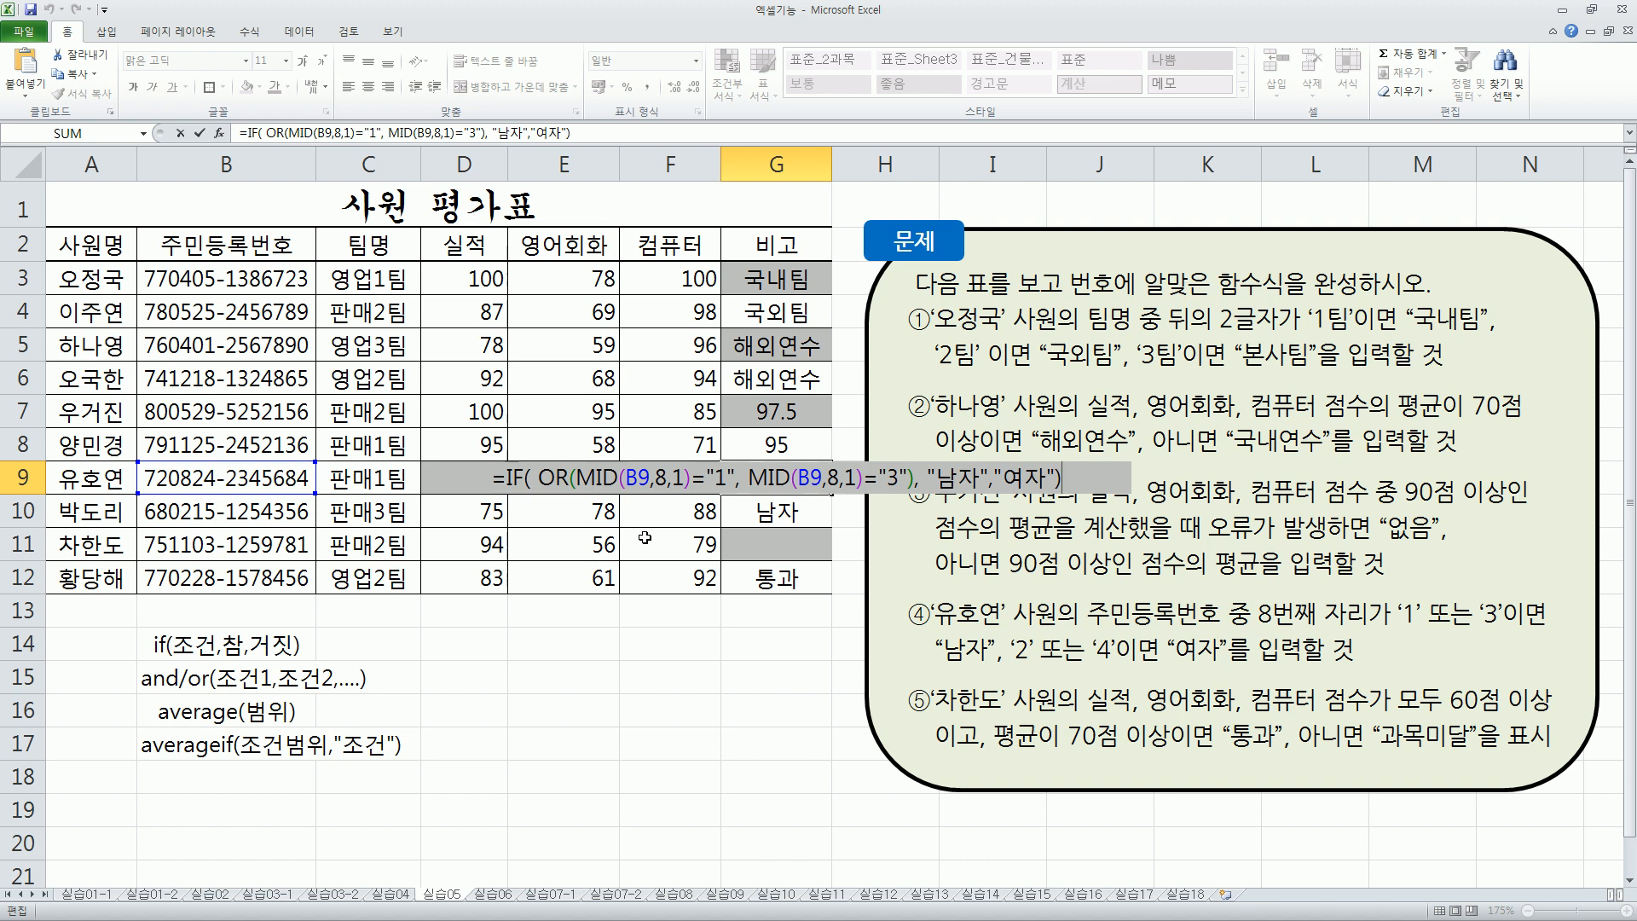
pyautogui.moveTo(532, 452)
pyautogui.mouseDown()
pyautogui.moveTo(670, 505)
pyautogui.moveTo(913, 507)
pyautogui.mouseUp()
pyautogui.moveTo(929, 449); pyautogui.dragTo(988, 511)
pyautogui.moveTo(998, 452)
pyautogui.mouseDown()
pyautogui.moveTo(1060, 515)
pyautogui.moveTo(1047, 504)
pyautogui.mouseUp()
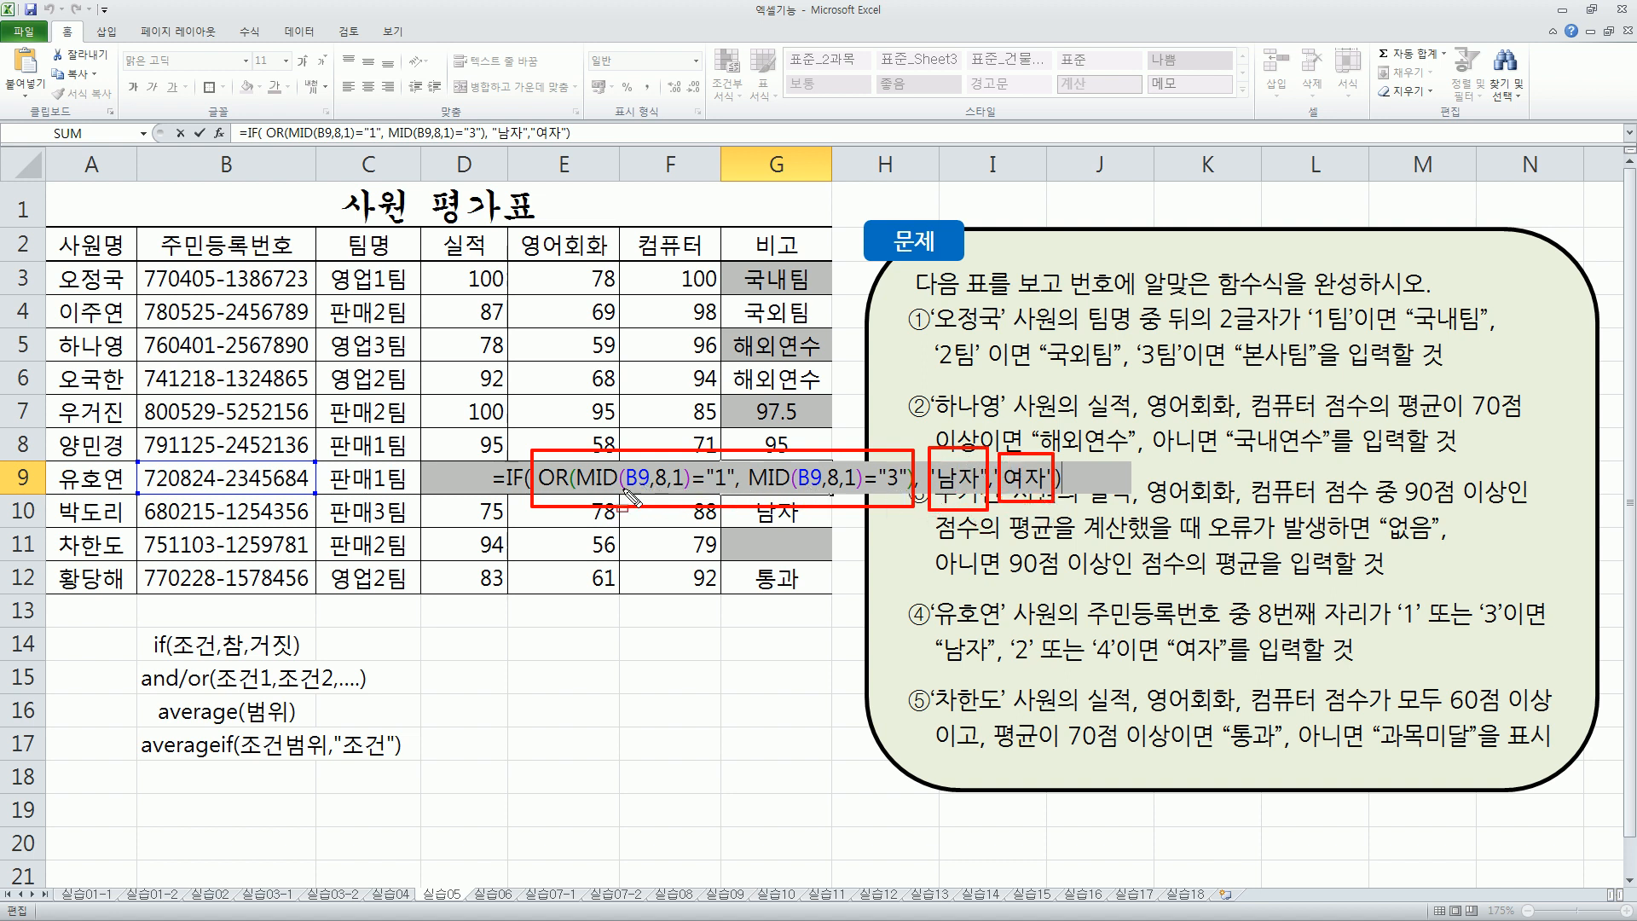
pyautogui.moveTo(585, 491); pyautogui.dragTo(897, 493)
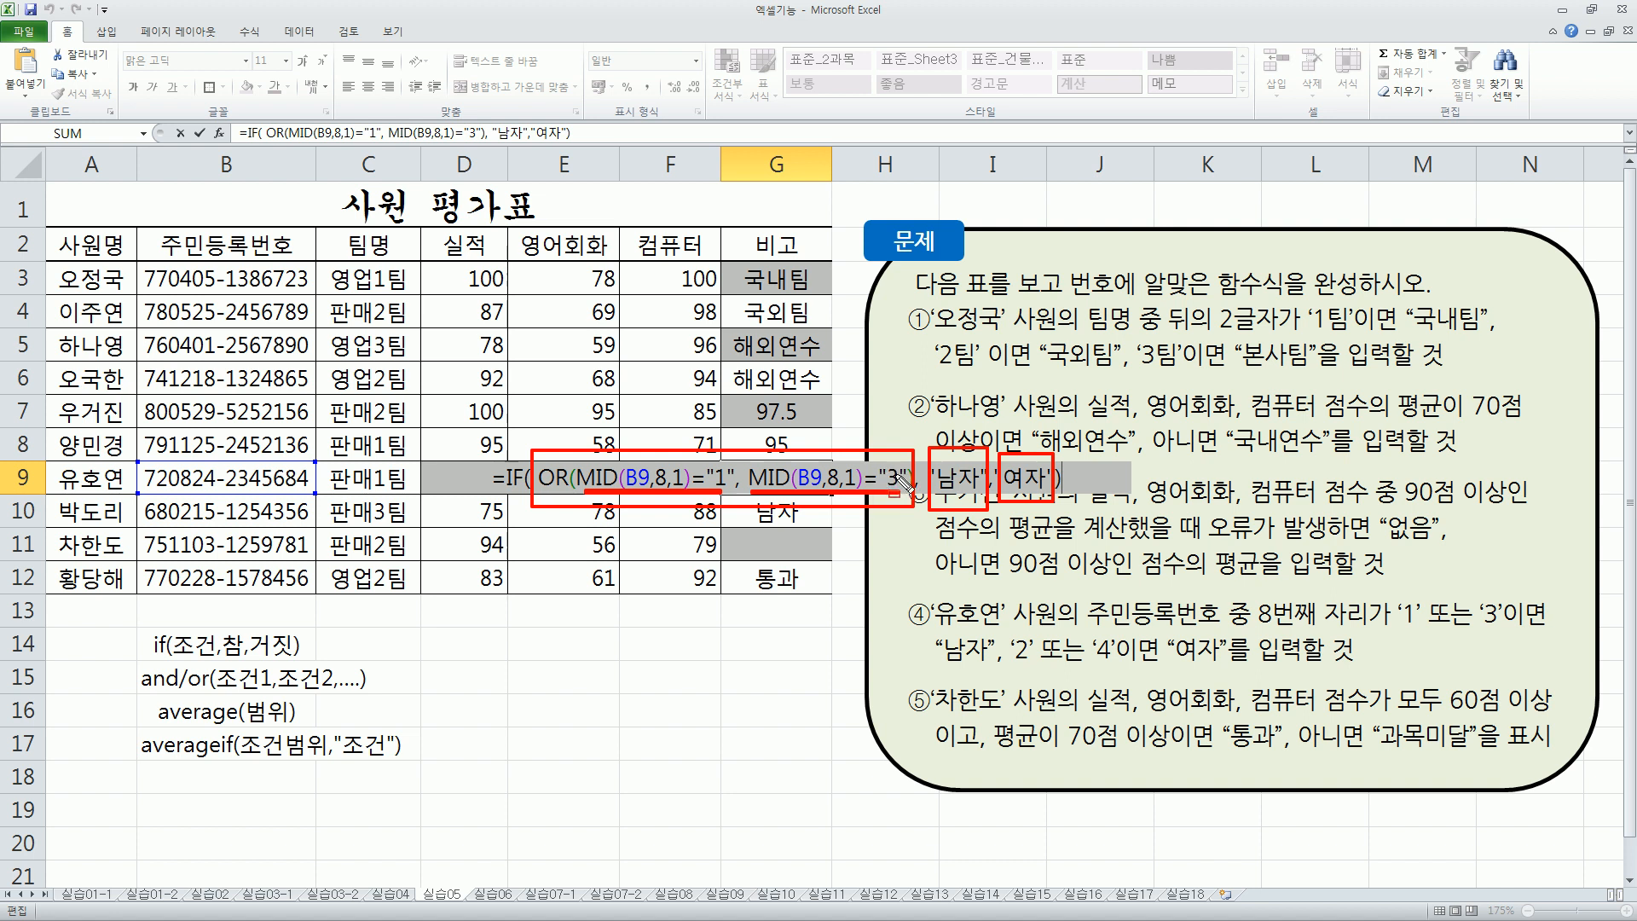
pyautogui.moveTo(138, 493); pyautogui.dragTo(312, 493)
pyautogui.moveTo(136, 465); pyautogui.dragTo(313, 493)
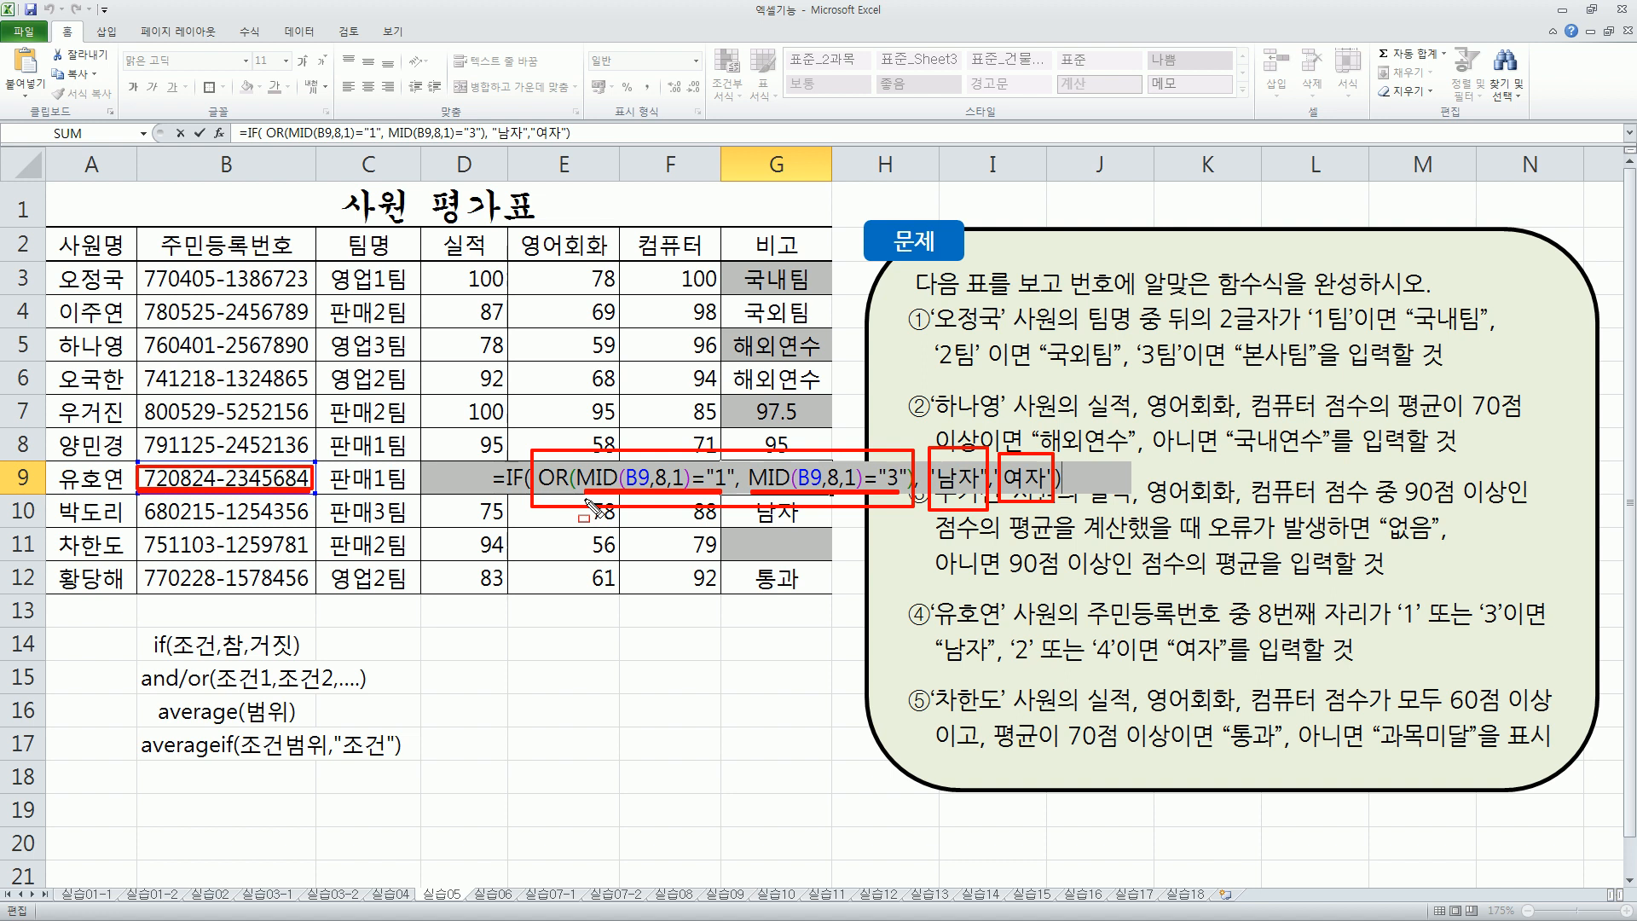
pyautogui.hotkey('ctrl', 'Return')
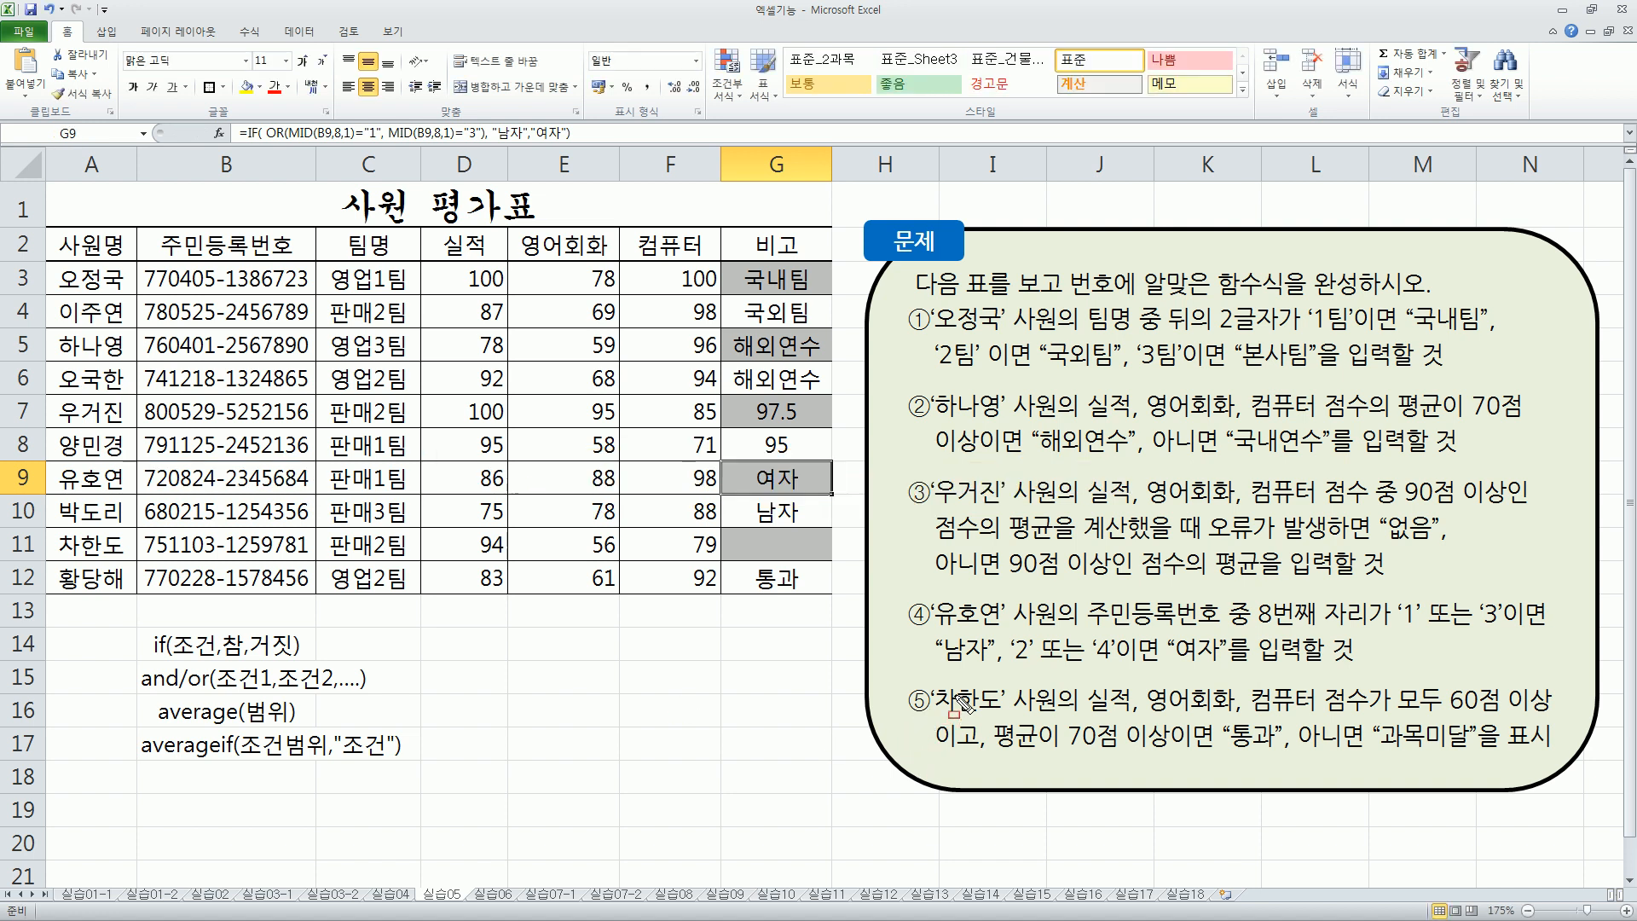
# Read the fifth task's score and average conditions and match them to the employee in row 11 and the scores in D11:F11.
pyautogui.moveTo(936, 682)
pyautogui.mouseDown()
pyautogui.moveTo(998, 735)
pyautogui.moveTo(1076, 740)
pyautogui.moveTo(1063, 717)
pyautogui.mouseUp()
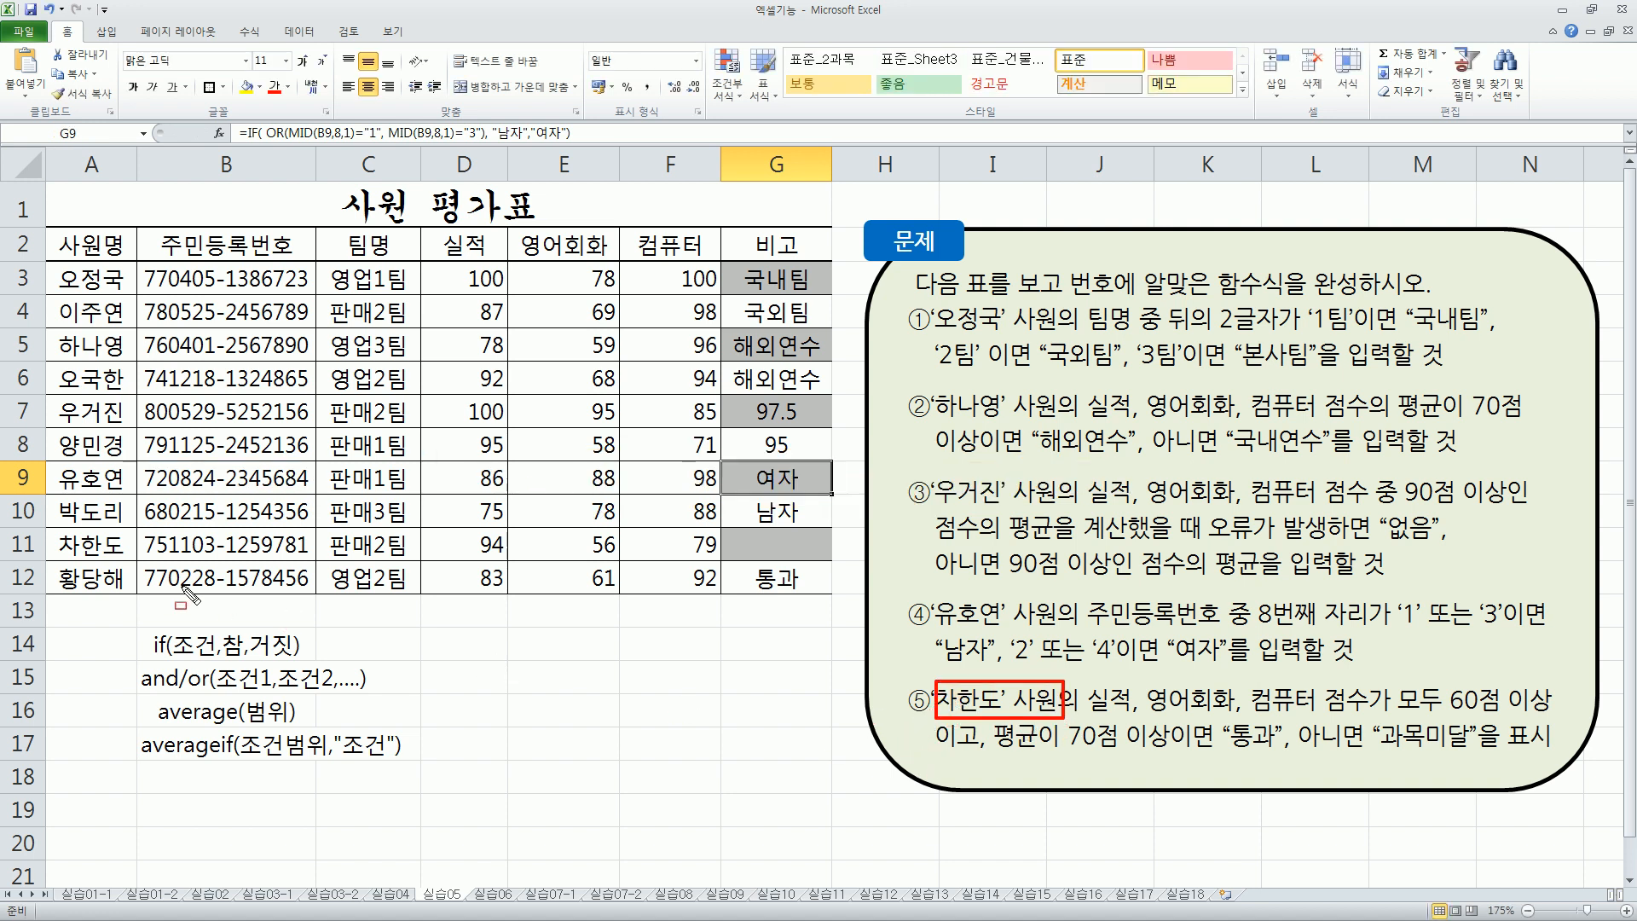
pyautogui.moveTo(56, 552)
pyautogui.mouseDown()
pyautogui.moveTo(133, 537)
pyautogui.moveTo(56, 557)
pyautogui.mouseUp()
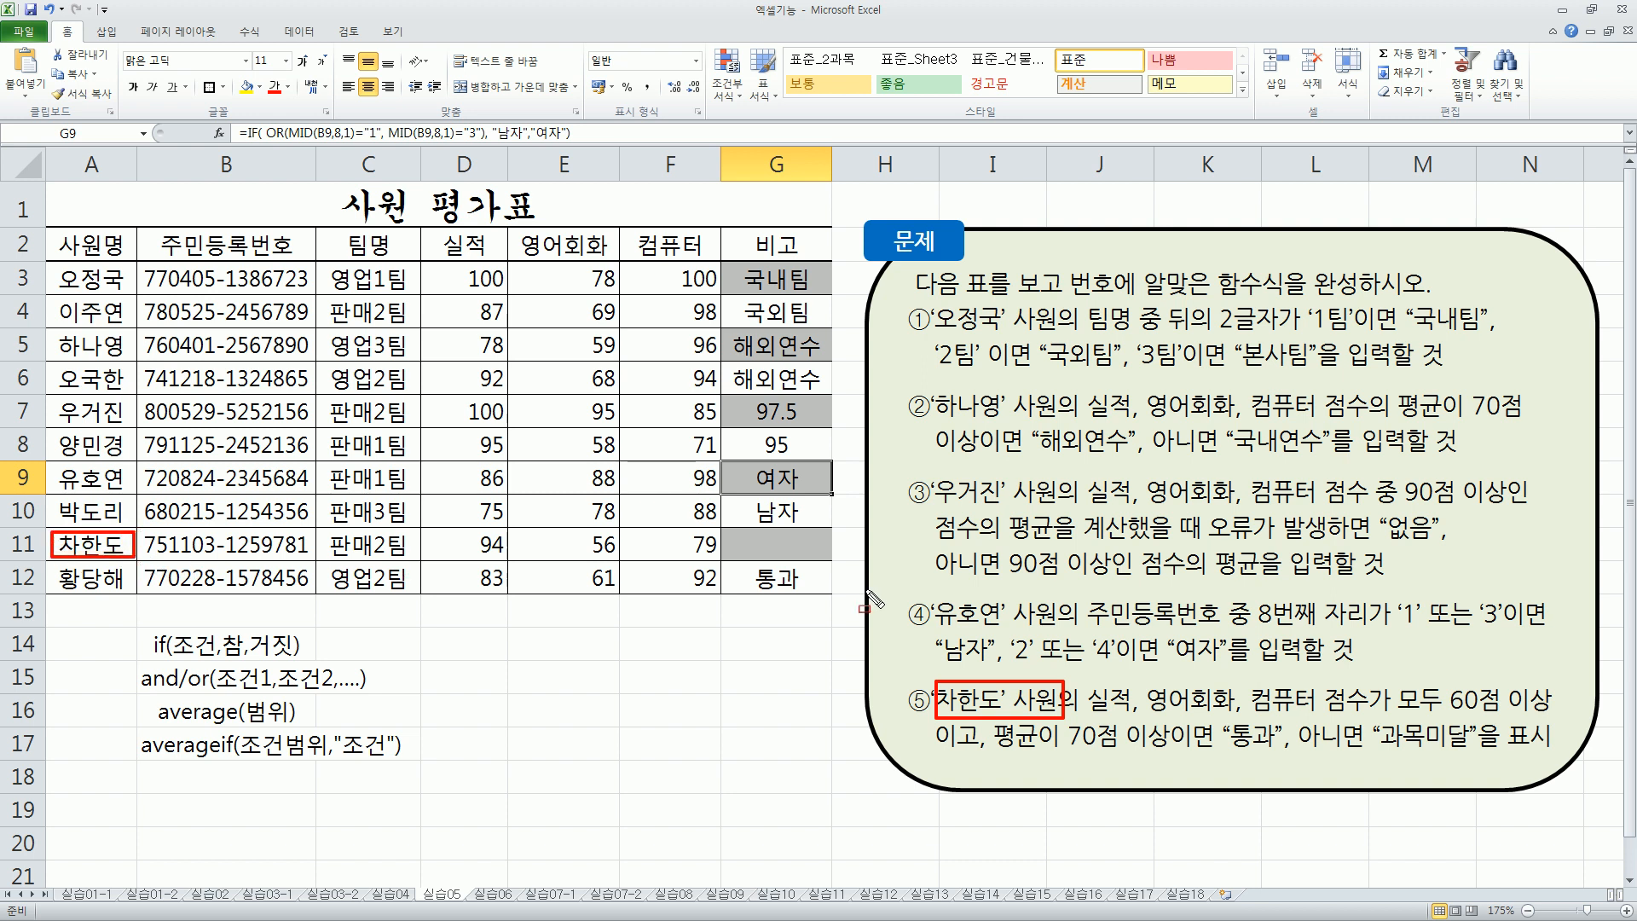
pyautogui.moveTo(1083, 680)
pyautogui.mouseDown()
pyautogui.moveTo(1108, 732)
pyautogui.moveTo(1556, 721)
pyautogui.mouseUp()
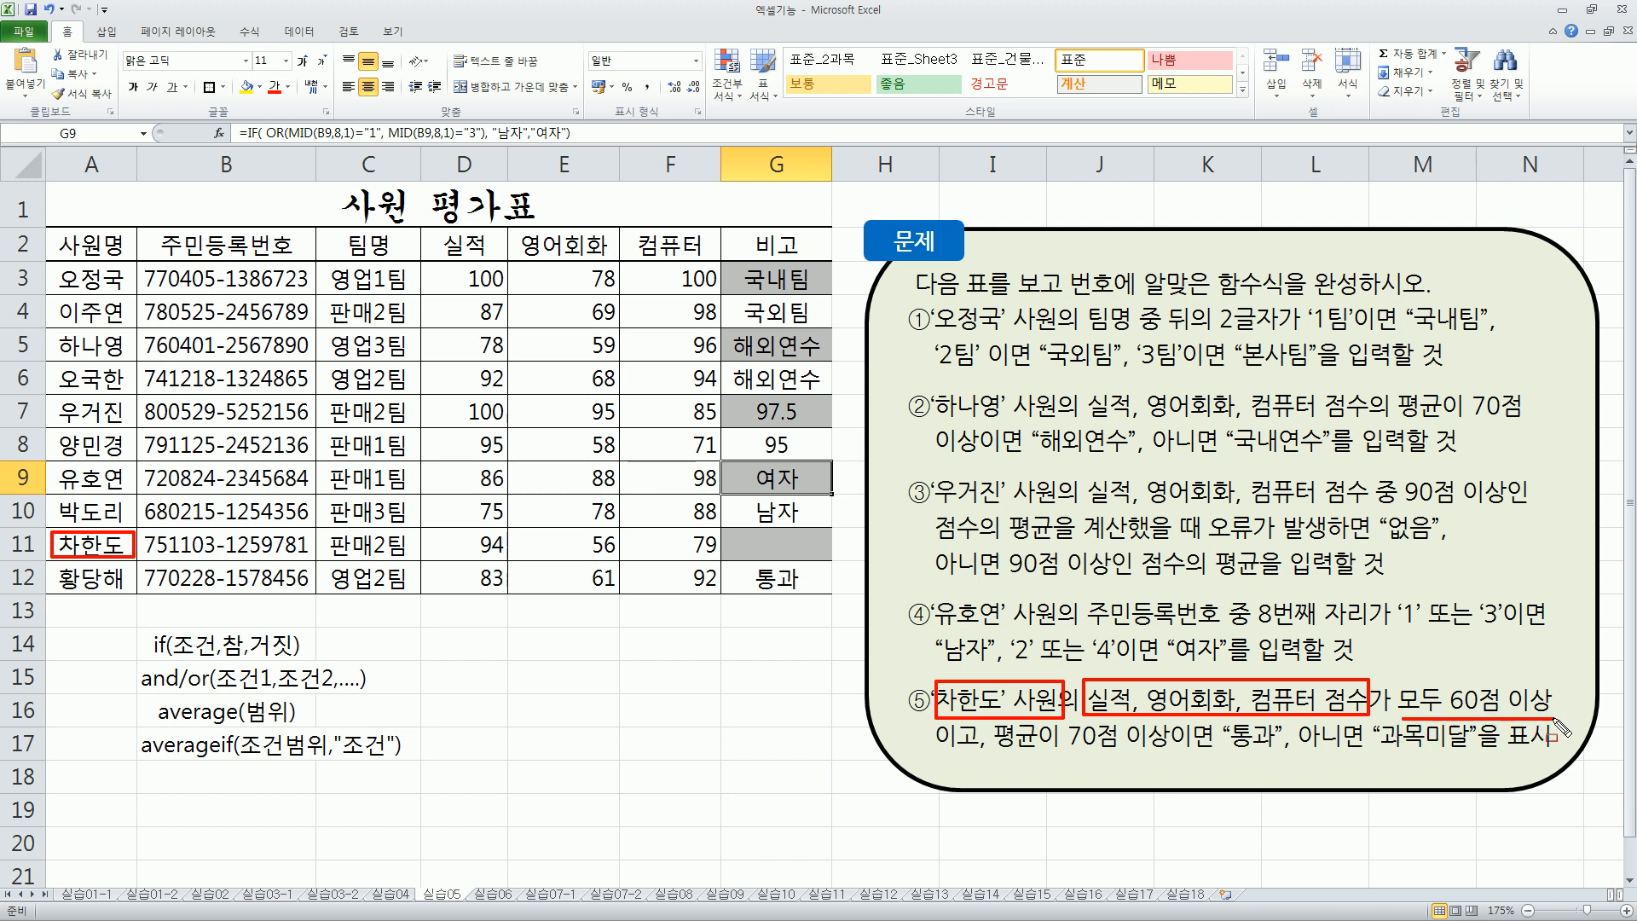
pyautogui.moveTo(996, 752); pyautogui.dragTo(1274, 757)
pyautogui.moveTo(1382, 724); pyautogui.dragTo(1473, 759)
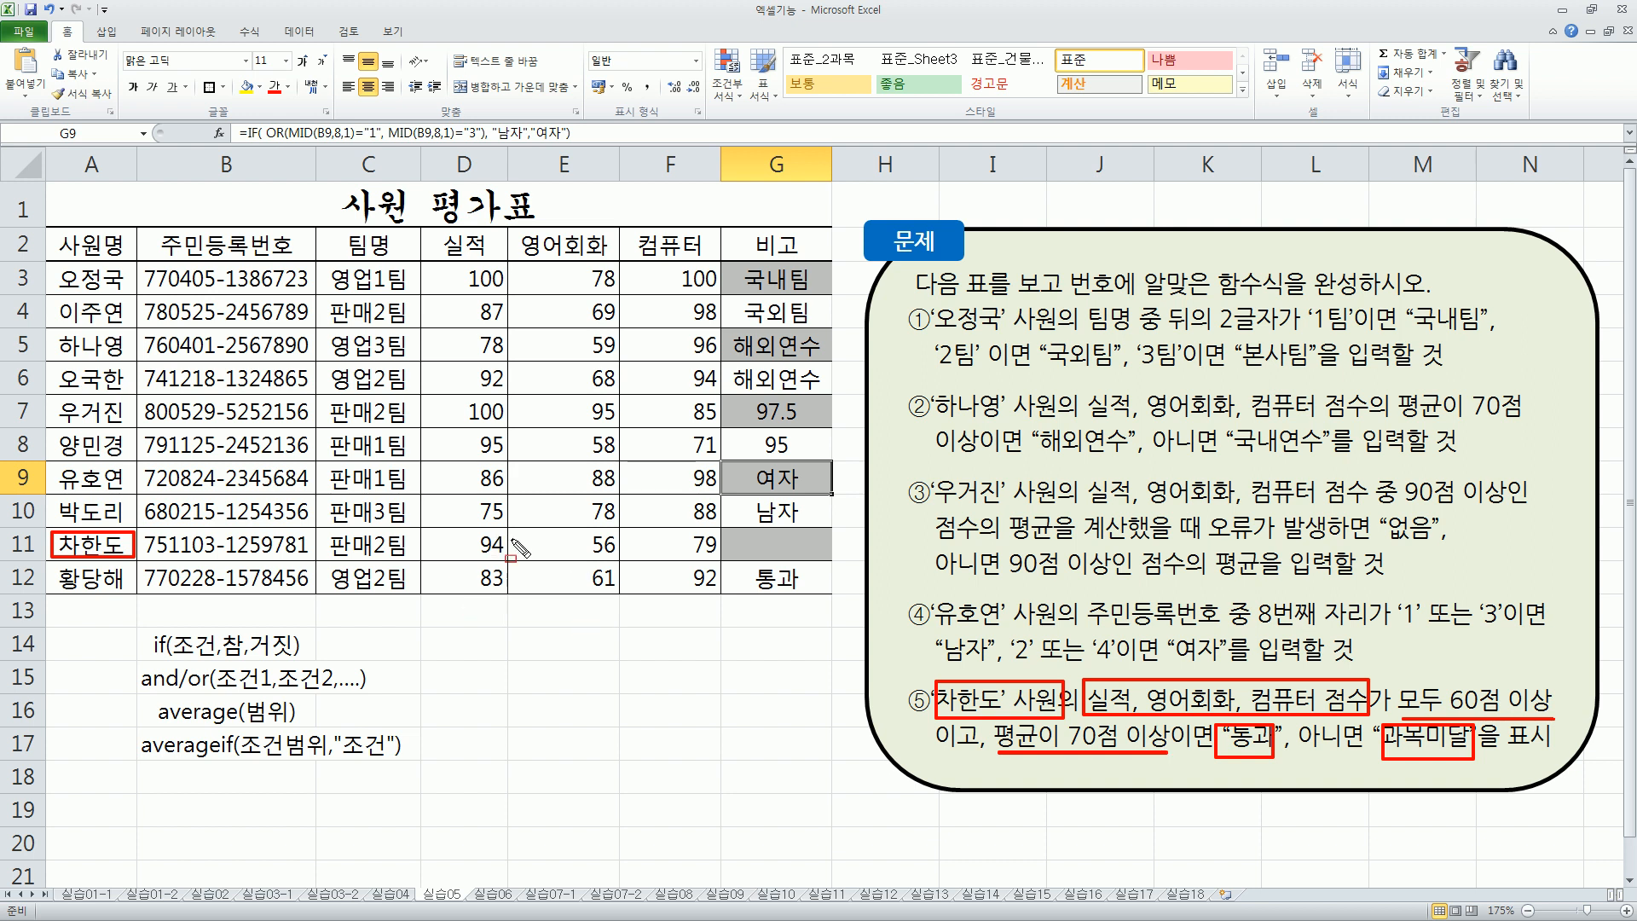
pyautogui.moveTo(418, 530)
pyautogui.mouseDown()
pyautogui.moveTo(729, 568)
pyautogui.moveTo(717, 559)
pyautogui.mouseUp()
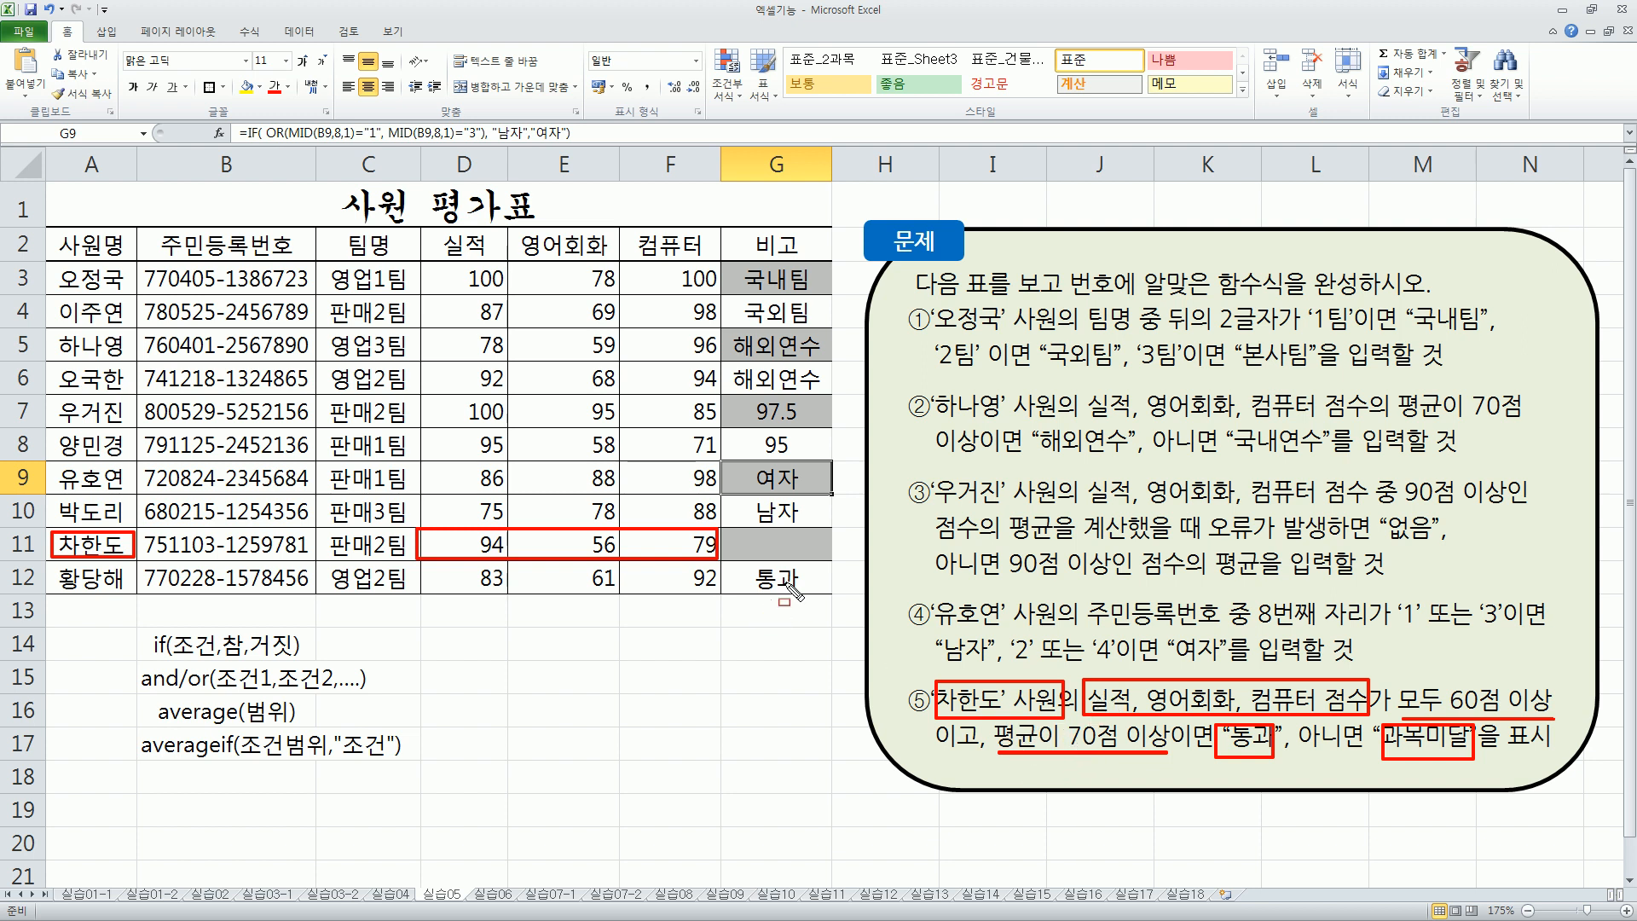
pyautogui.press('Escape')
# Enter =AVERAGE(D11:F11) in G11 to average the employee's three scores.
pyautogui.click(797, 537)
pyautogui.write('=aver')
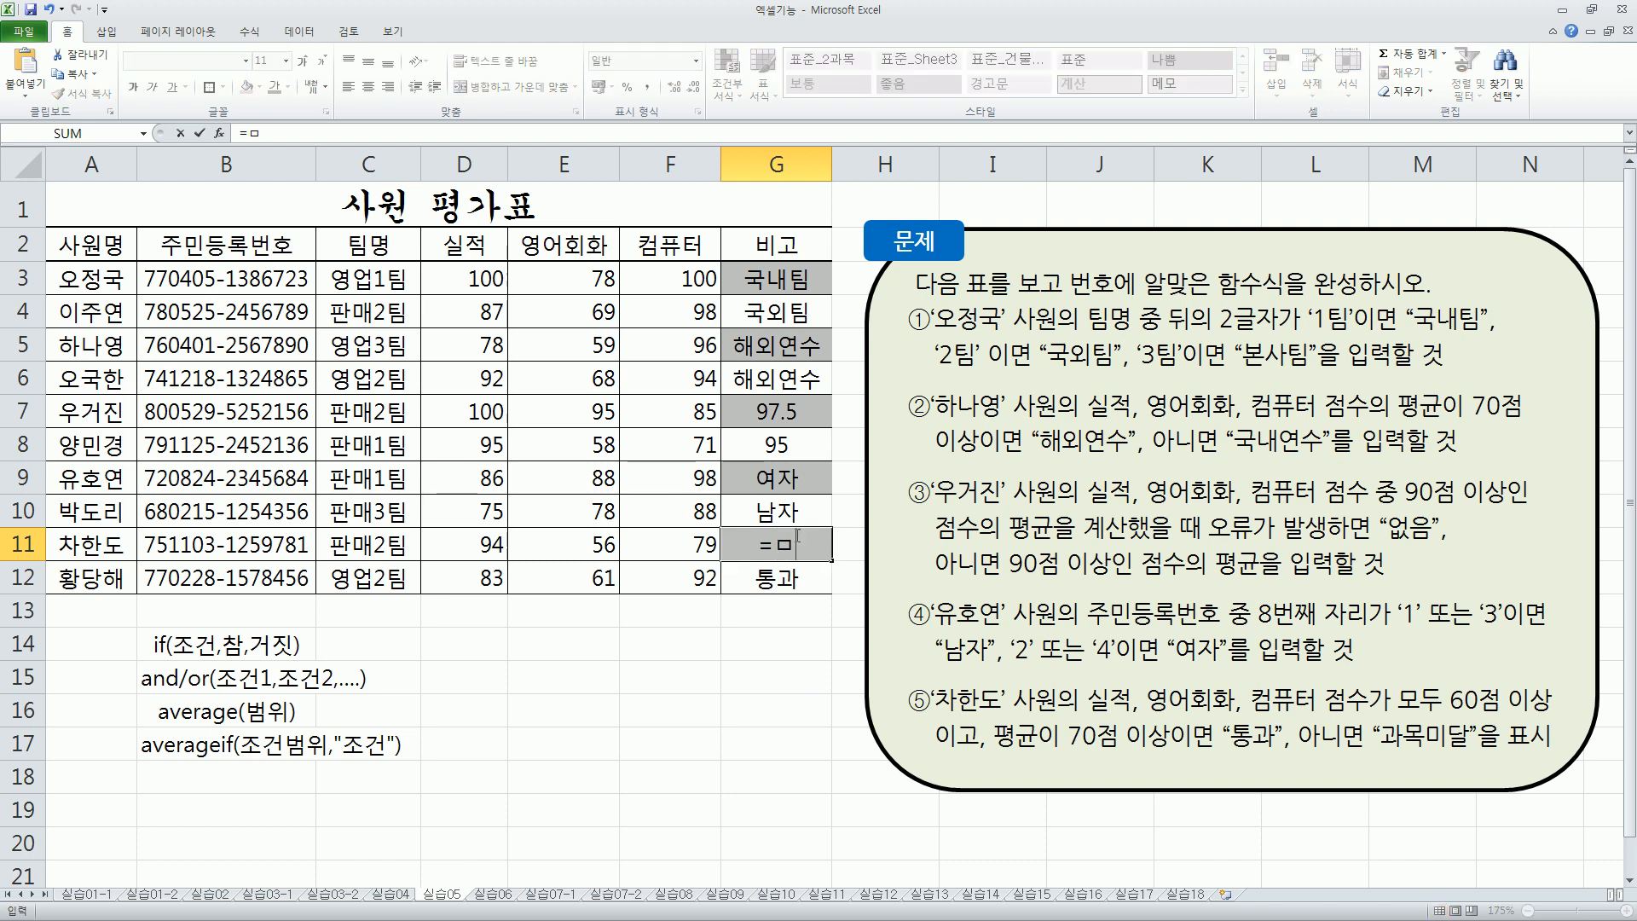
pyautogui.press('Tab')
pyautogui.press('Left')
pyautogui.hotkey('shift', 'Left')
pyautogui.hotkey('shift', 'Left')
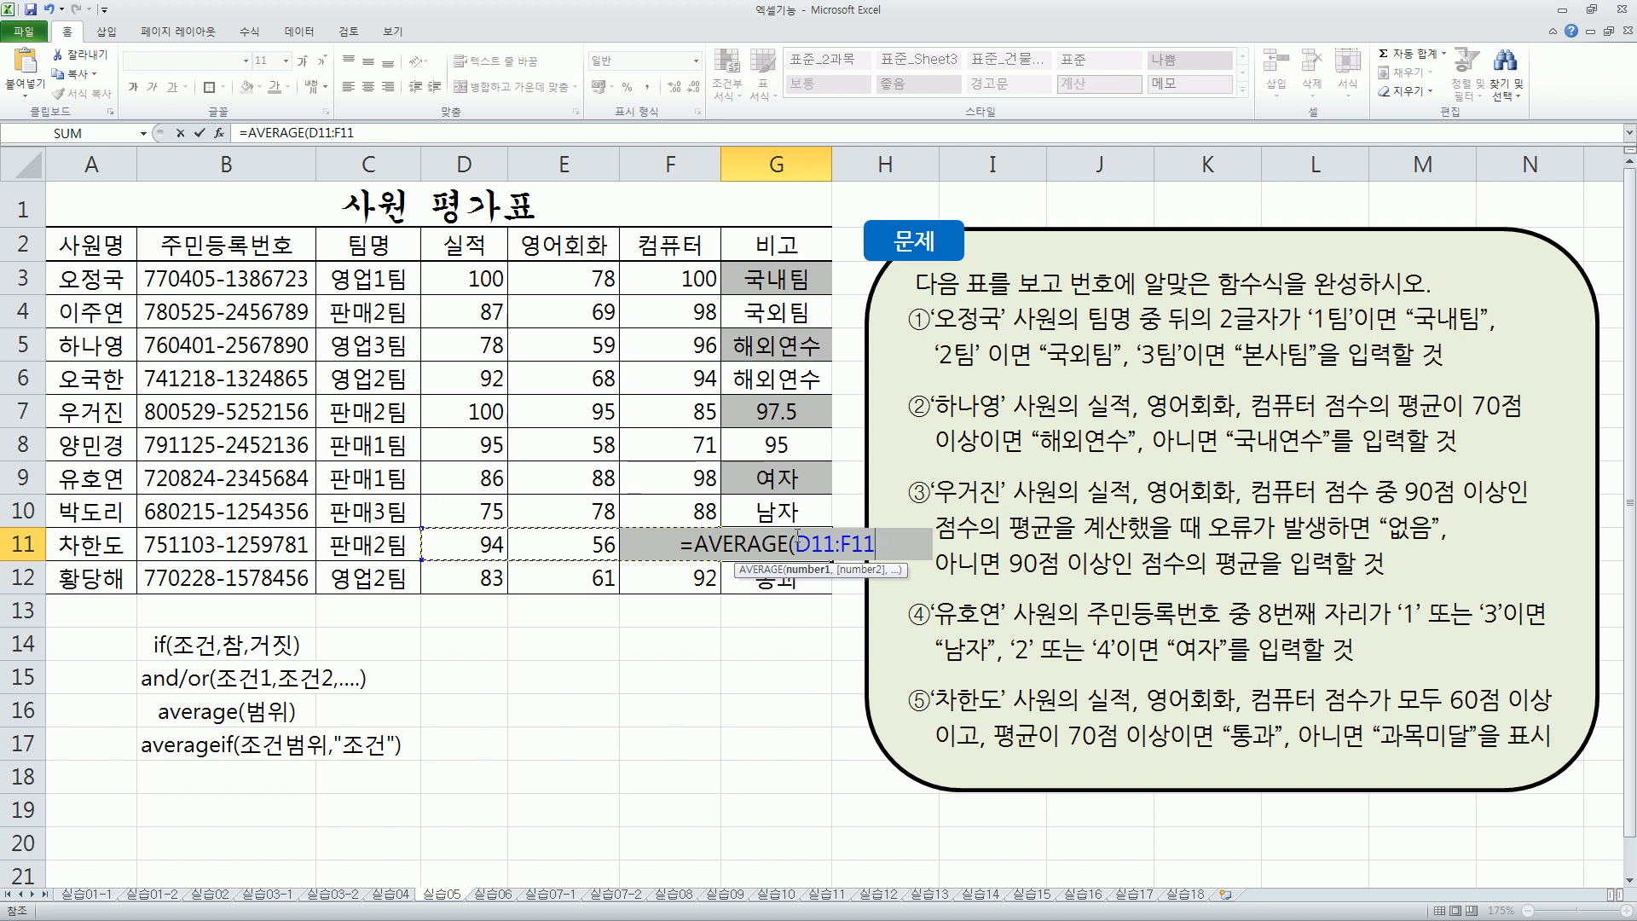
pyautogui.write(')')
pyautogui.hotkey('ctrl', 'Return')
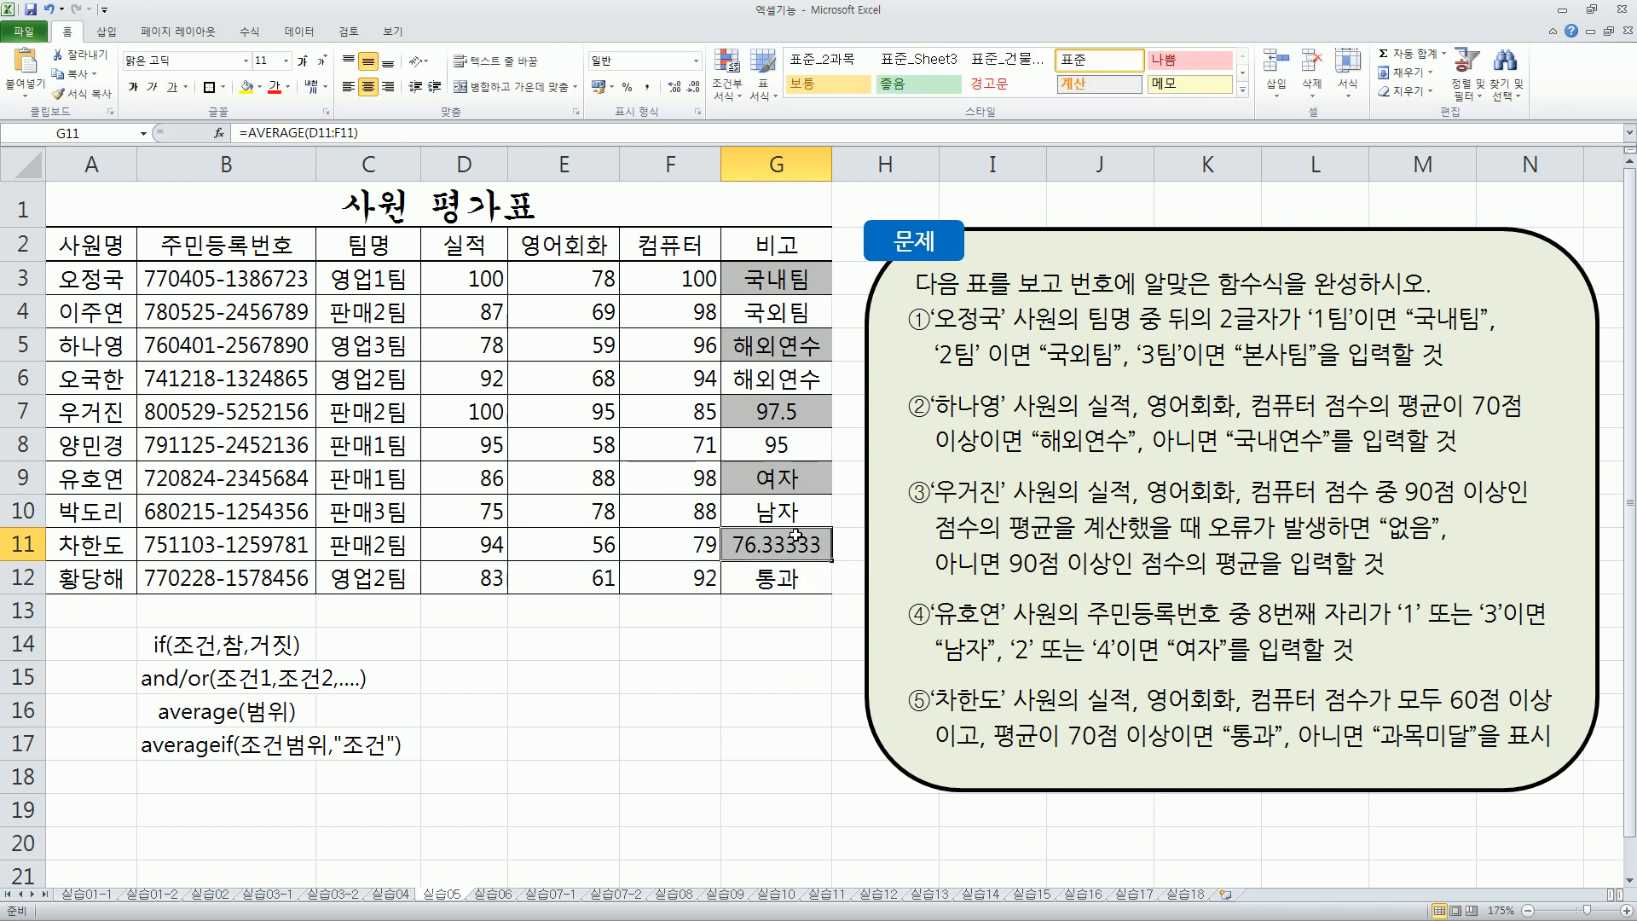
# Edit the G11 formula to open nested IF and AND functions in front of the AVERAGE expression.
pyautogui.press('F2')
pyautogui.press('Home')
pyautogui.write('if')
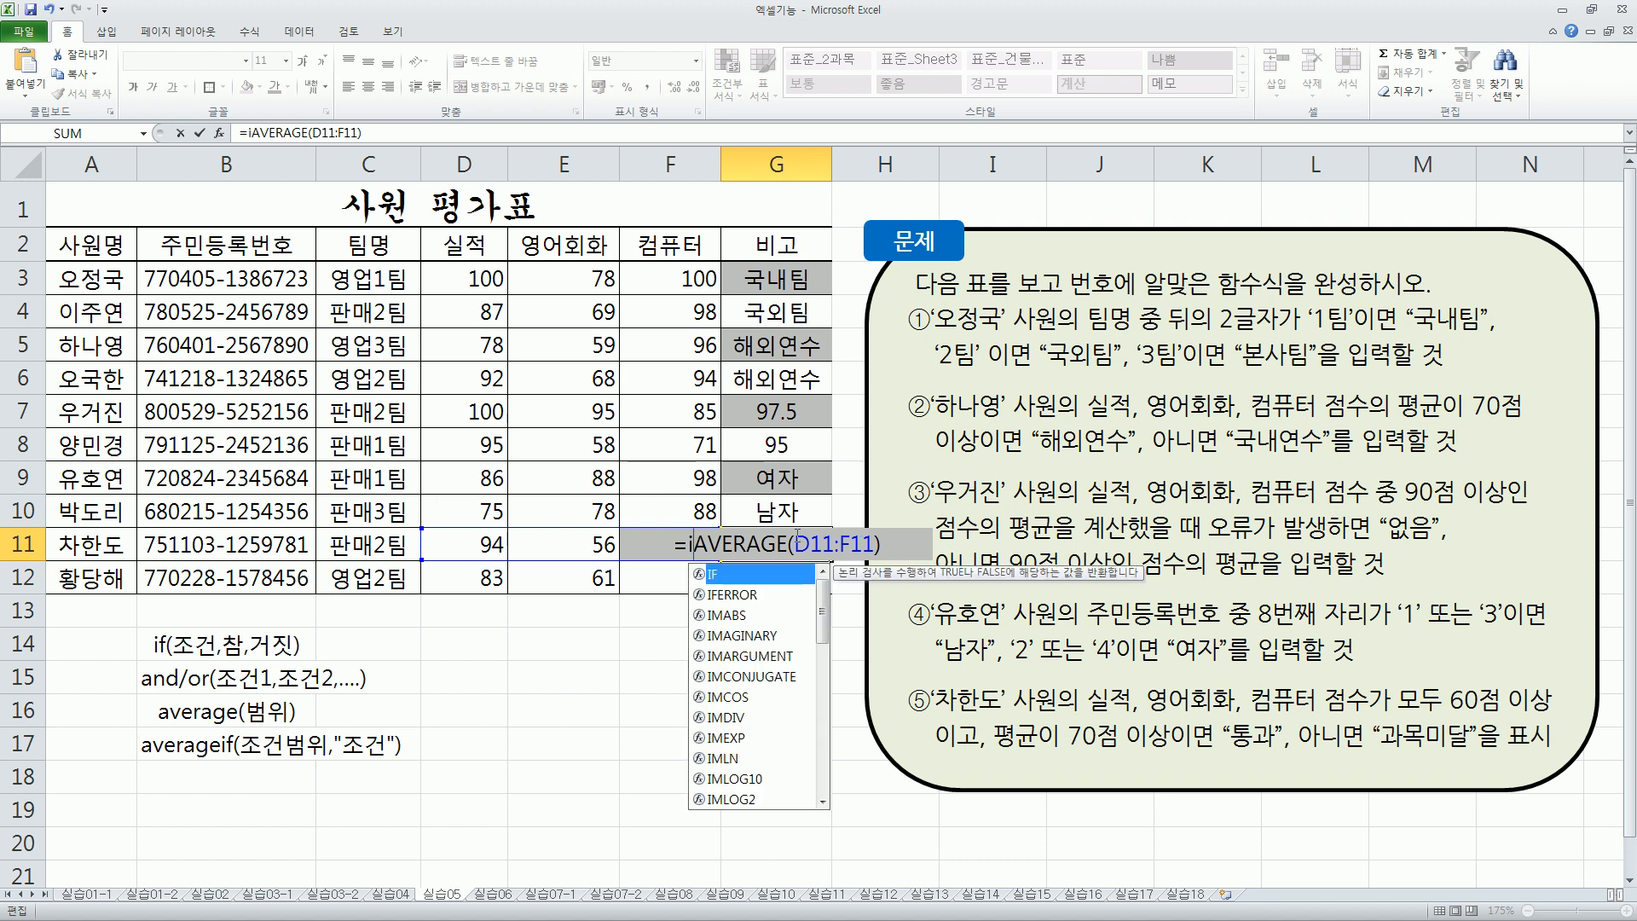
pyautogui.write('(')
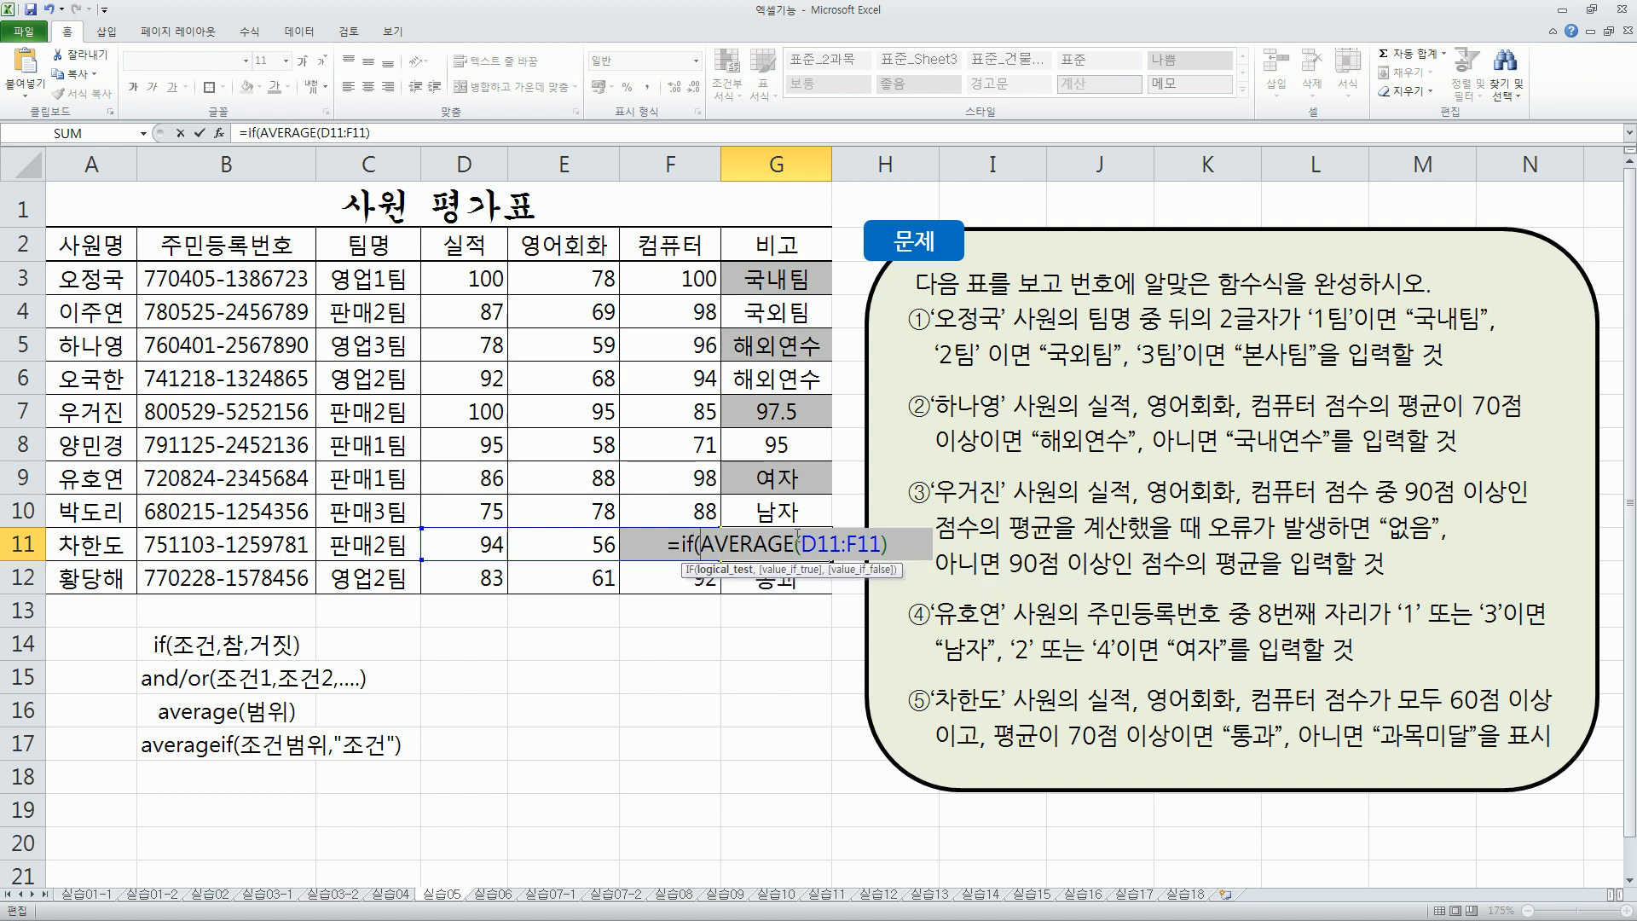
pyautogui.write(' and(')
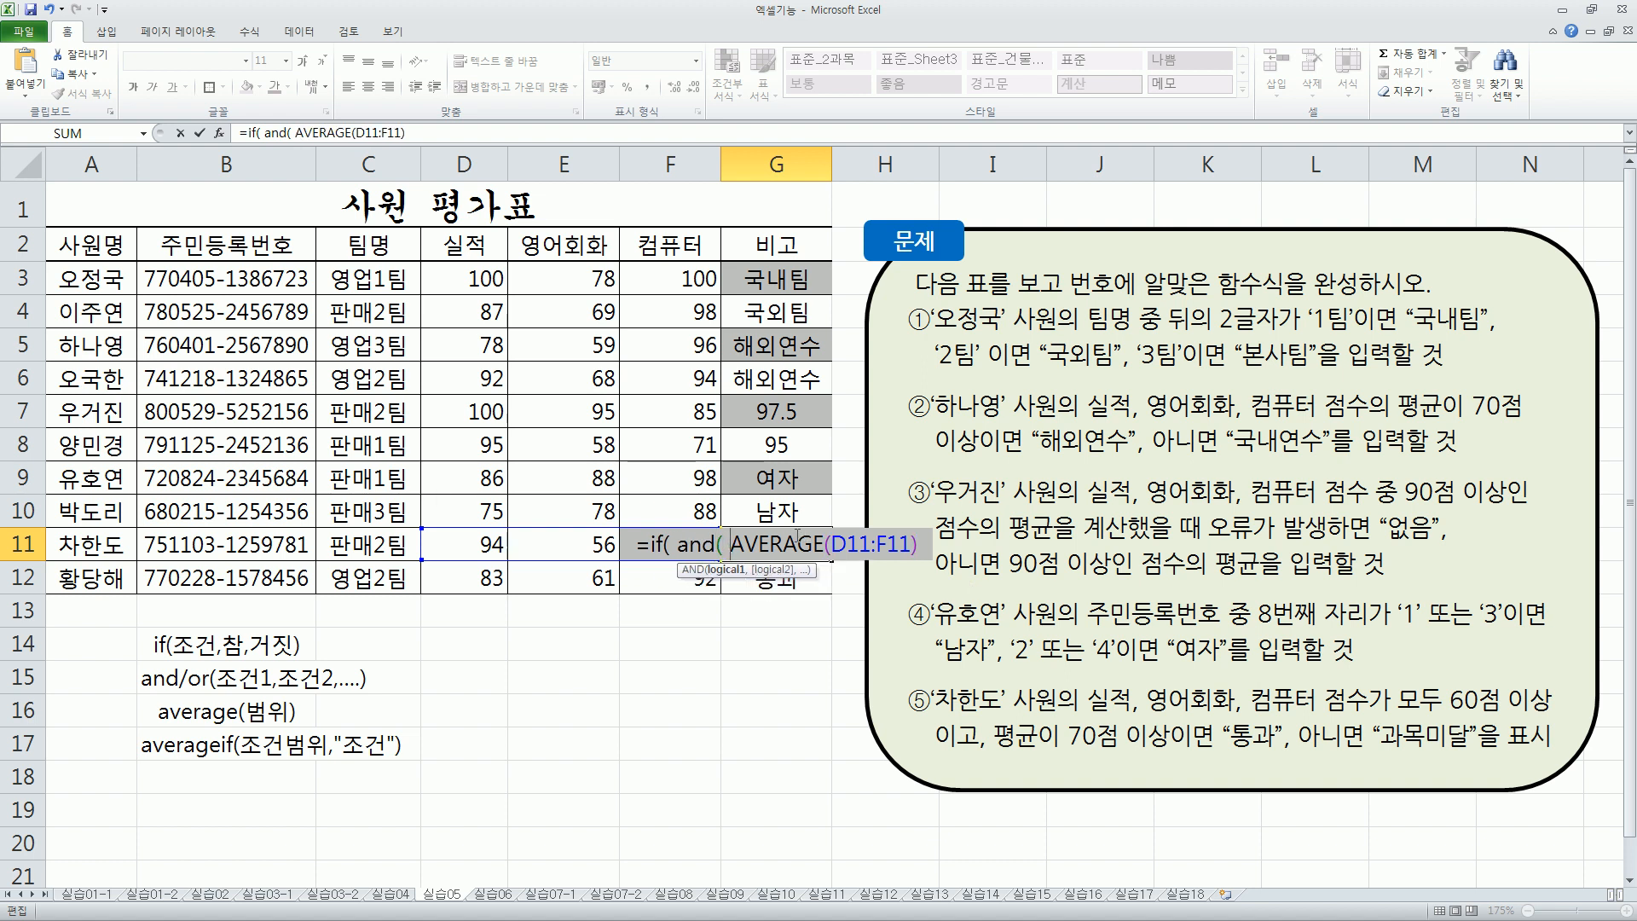
# Make AVERAGE(D11:F11)>=70 the first AND condition in G11 and begin the next argument.
pyautogui.hotkey('shift', 'End')
pyautogui.press('End')
pyautogui.write('>=')
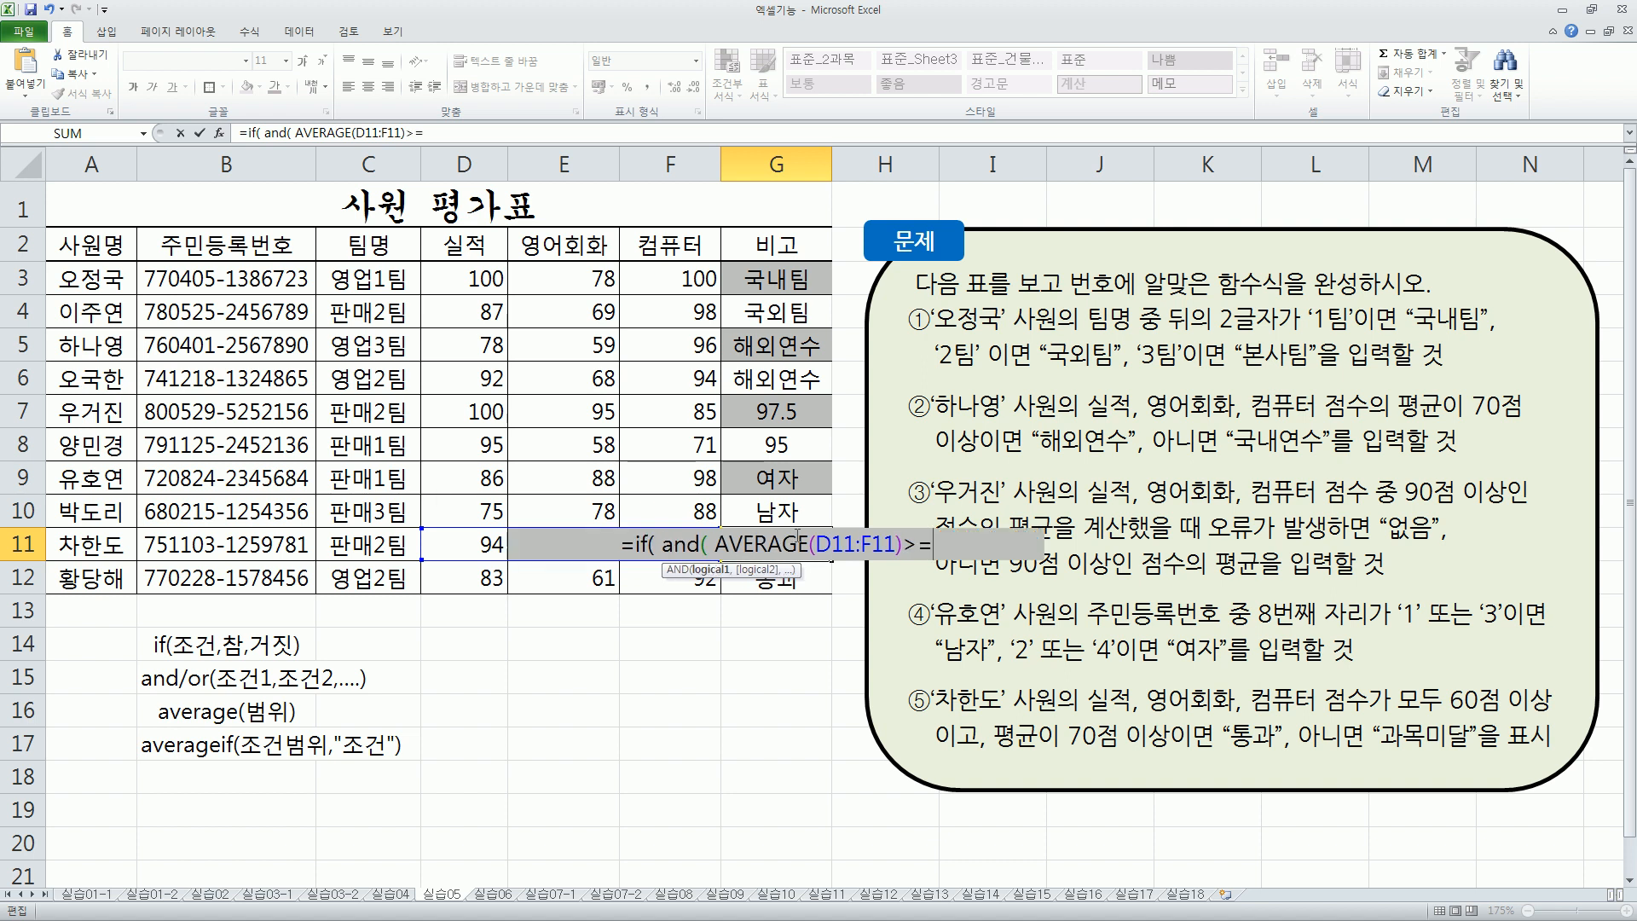
pyautogui.write('70,')
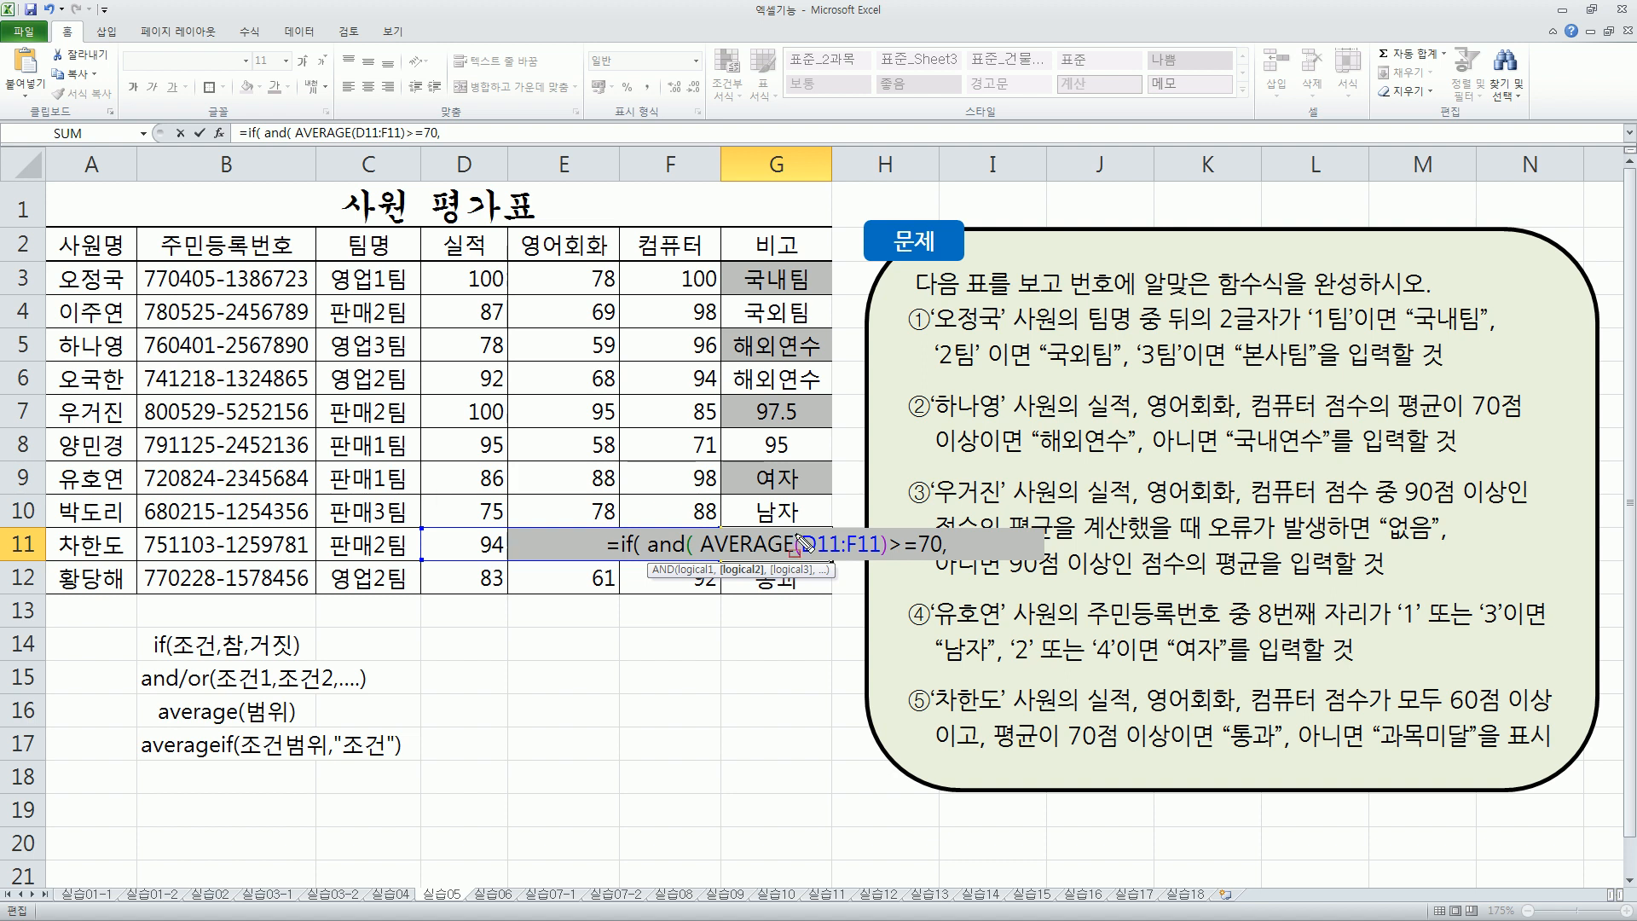
# Add D11>=60 as the second AND condition in the G11 formula and begin the third argument.
pyautogui.moveTo(1096, 680)
pyautogui.mouseDown()
pyautogui.moveTo(1155, 735)
pyautogui.moveTo(1143, 719)
pyautogui.mouseUp()
pyautogui.moveTo(1403, 679); pyautogui.dragTo(1498, 714)
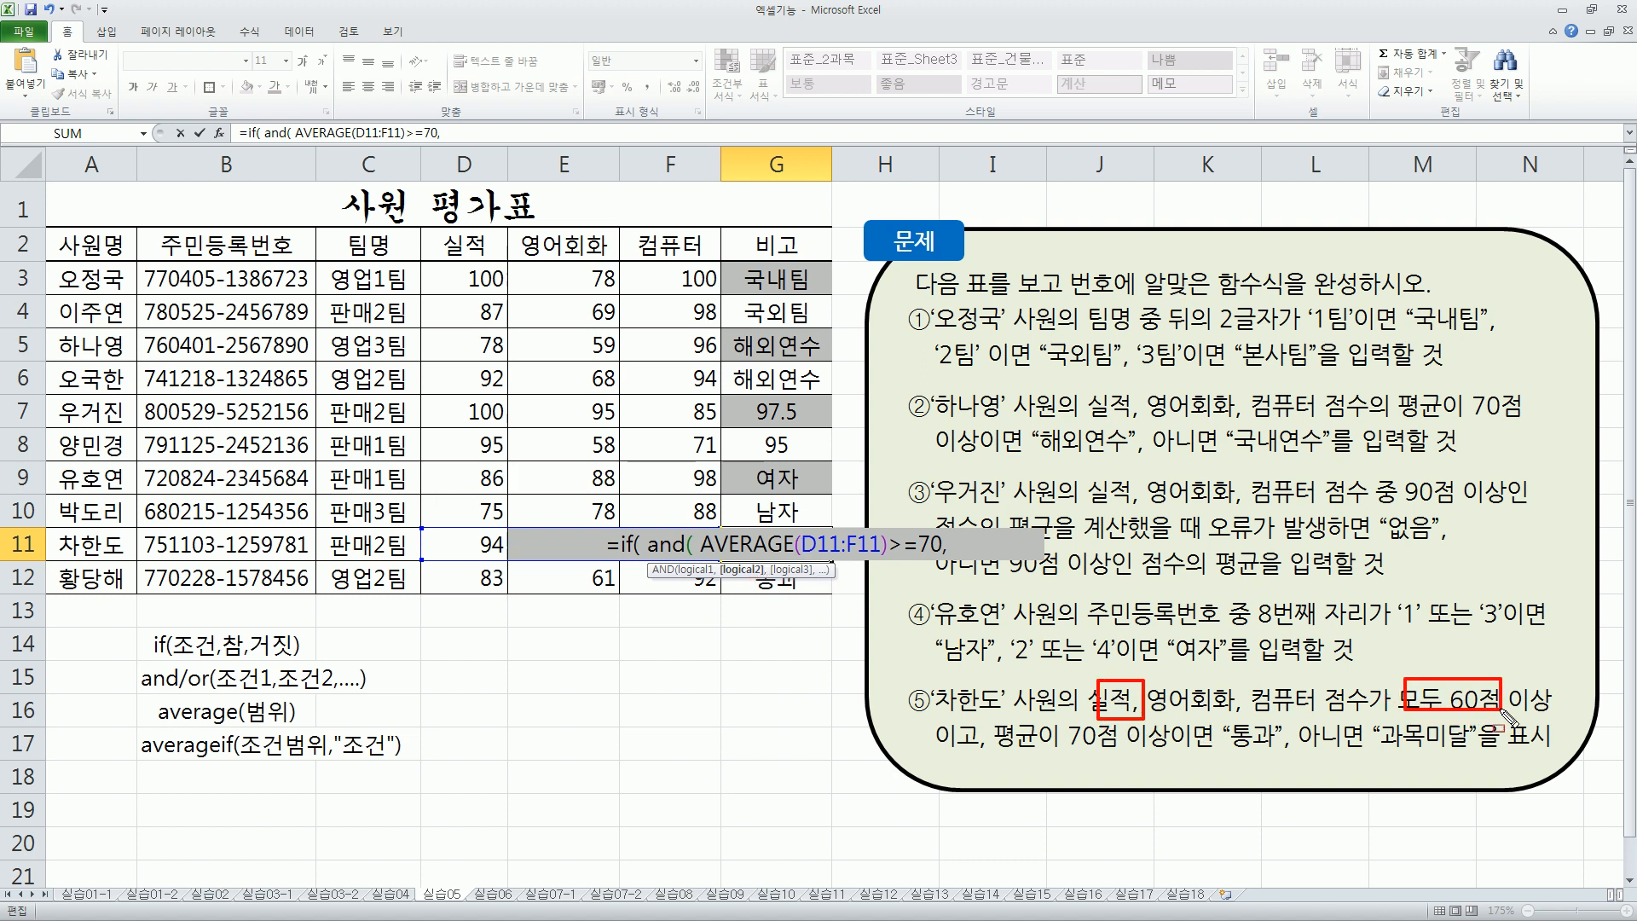
pyautogui.moveTo(1151, 681)
pyautogui.mouseDown()
pyautogui.moveTo(1234, 714)
pyautogui.moveTo(1355, 718)
pyautogui.mouseUp()
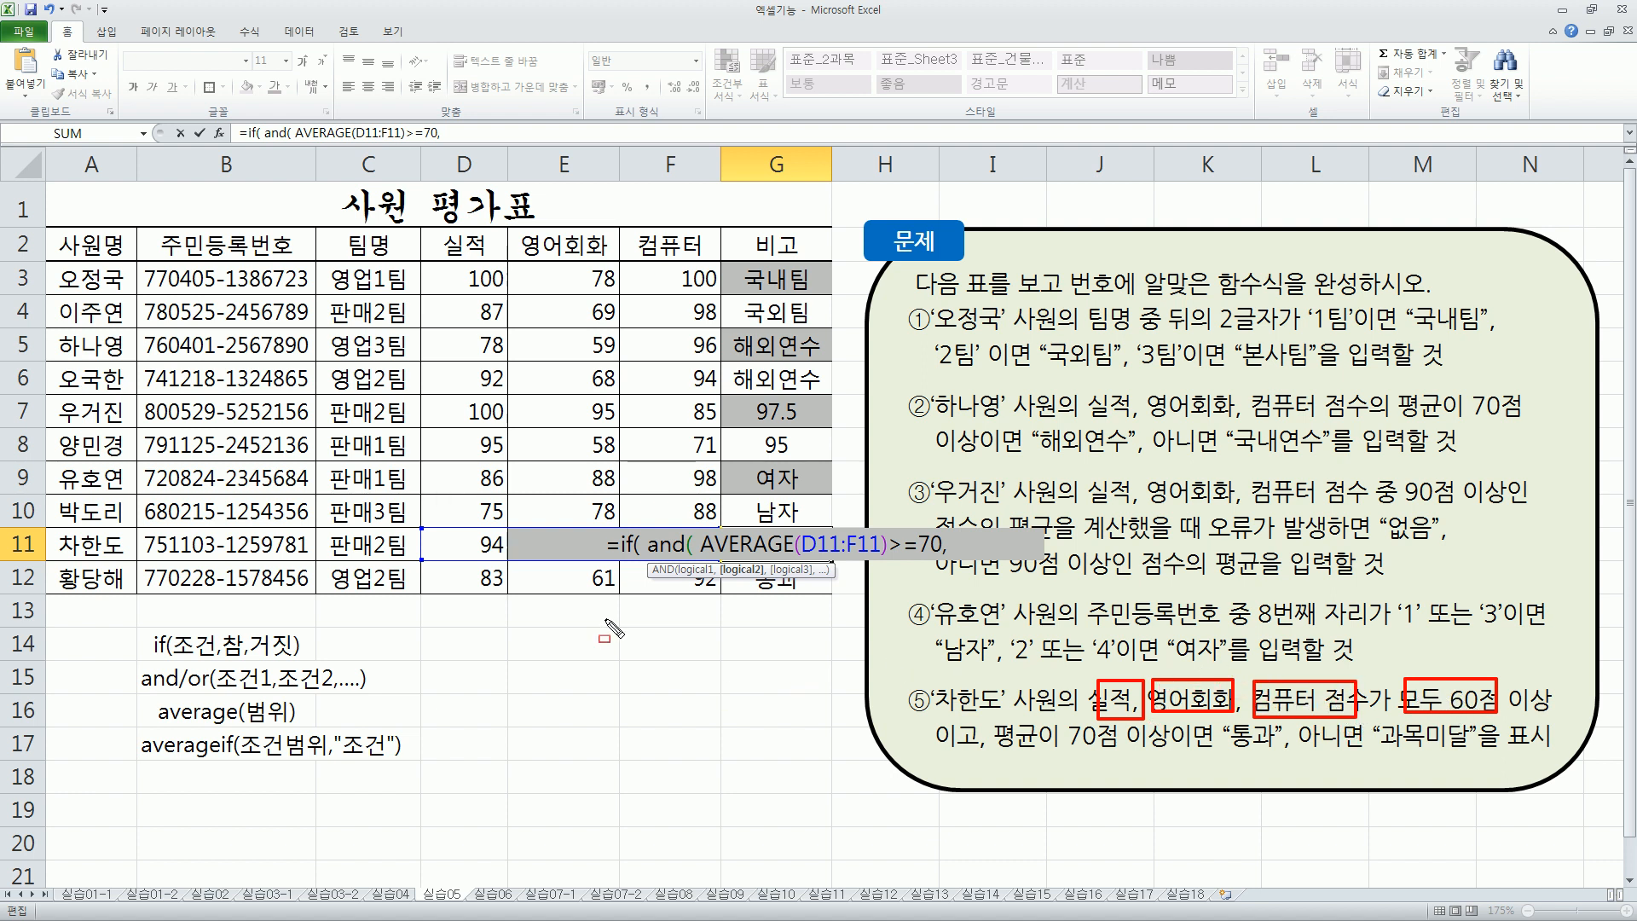
pyautogui.press('Escape')
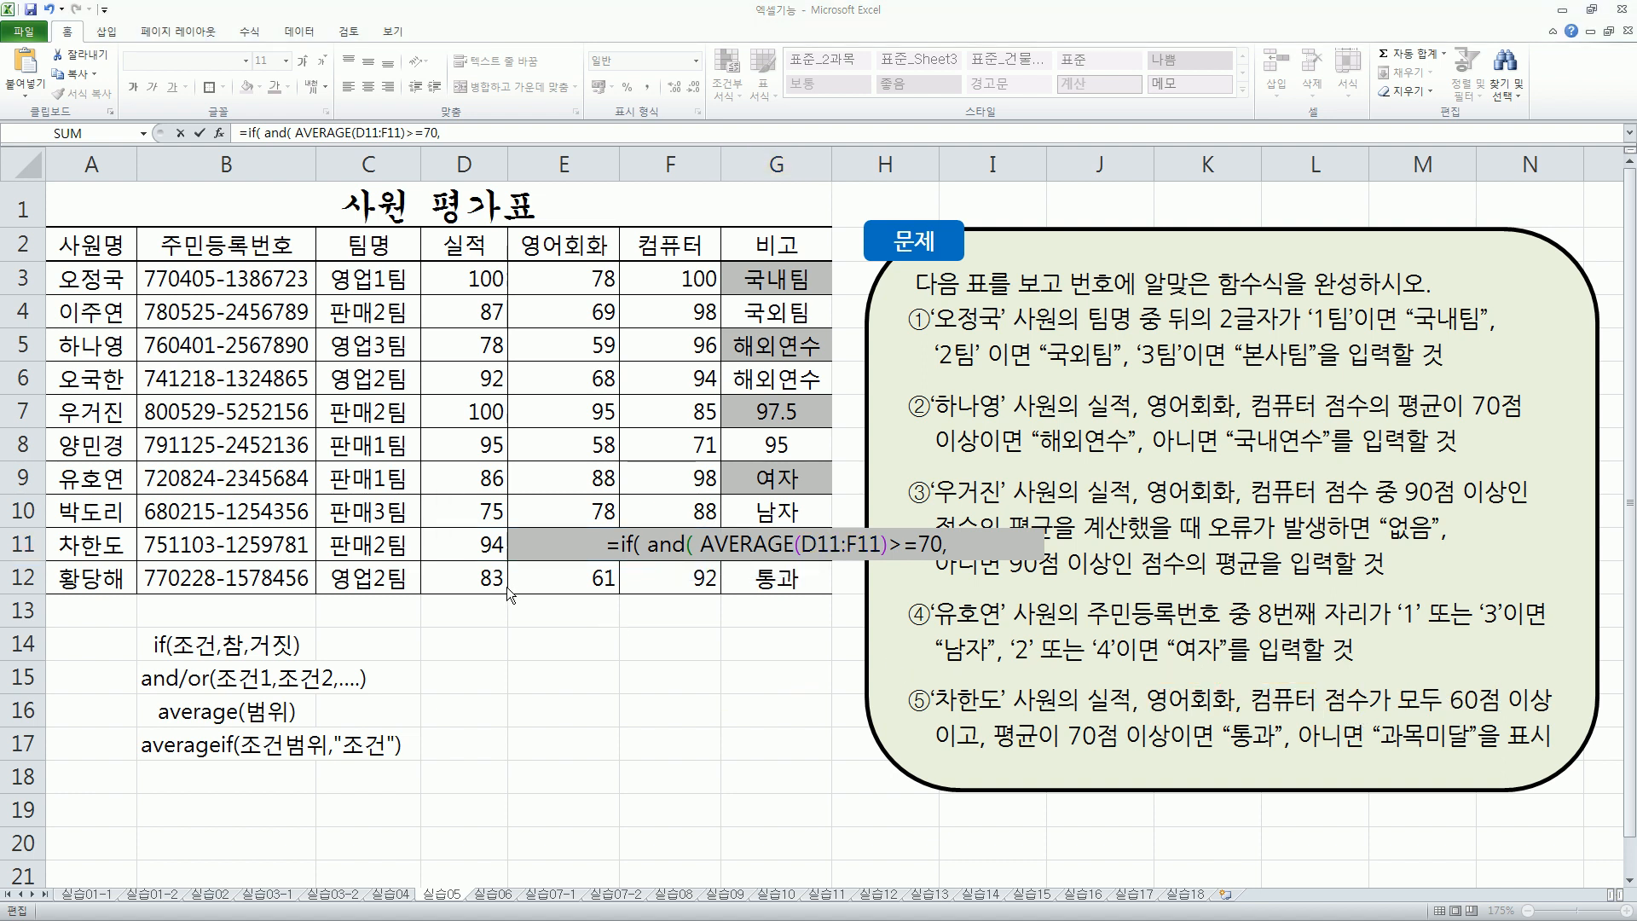
pyautogui.click(464, 544)
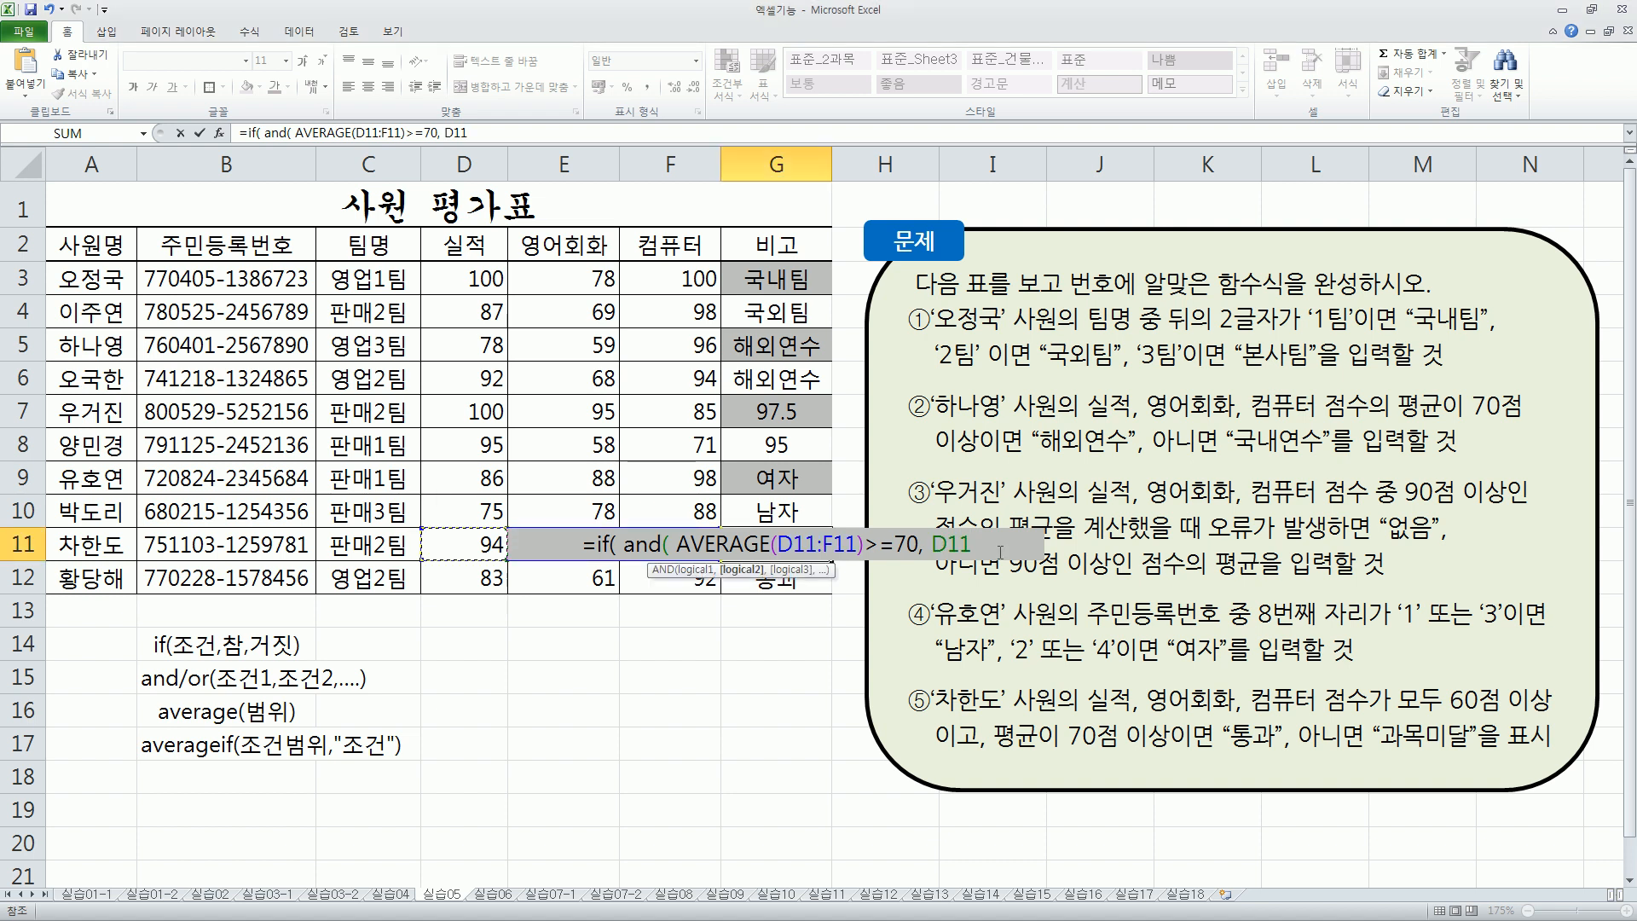
pyautogui.write('>=')
pyautogui.write('6')
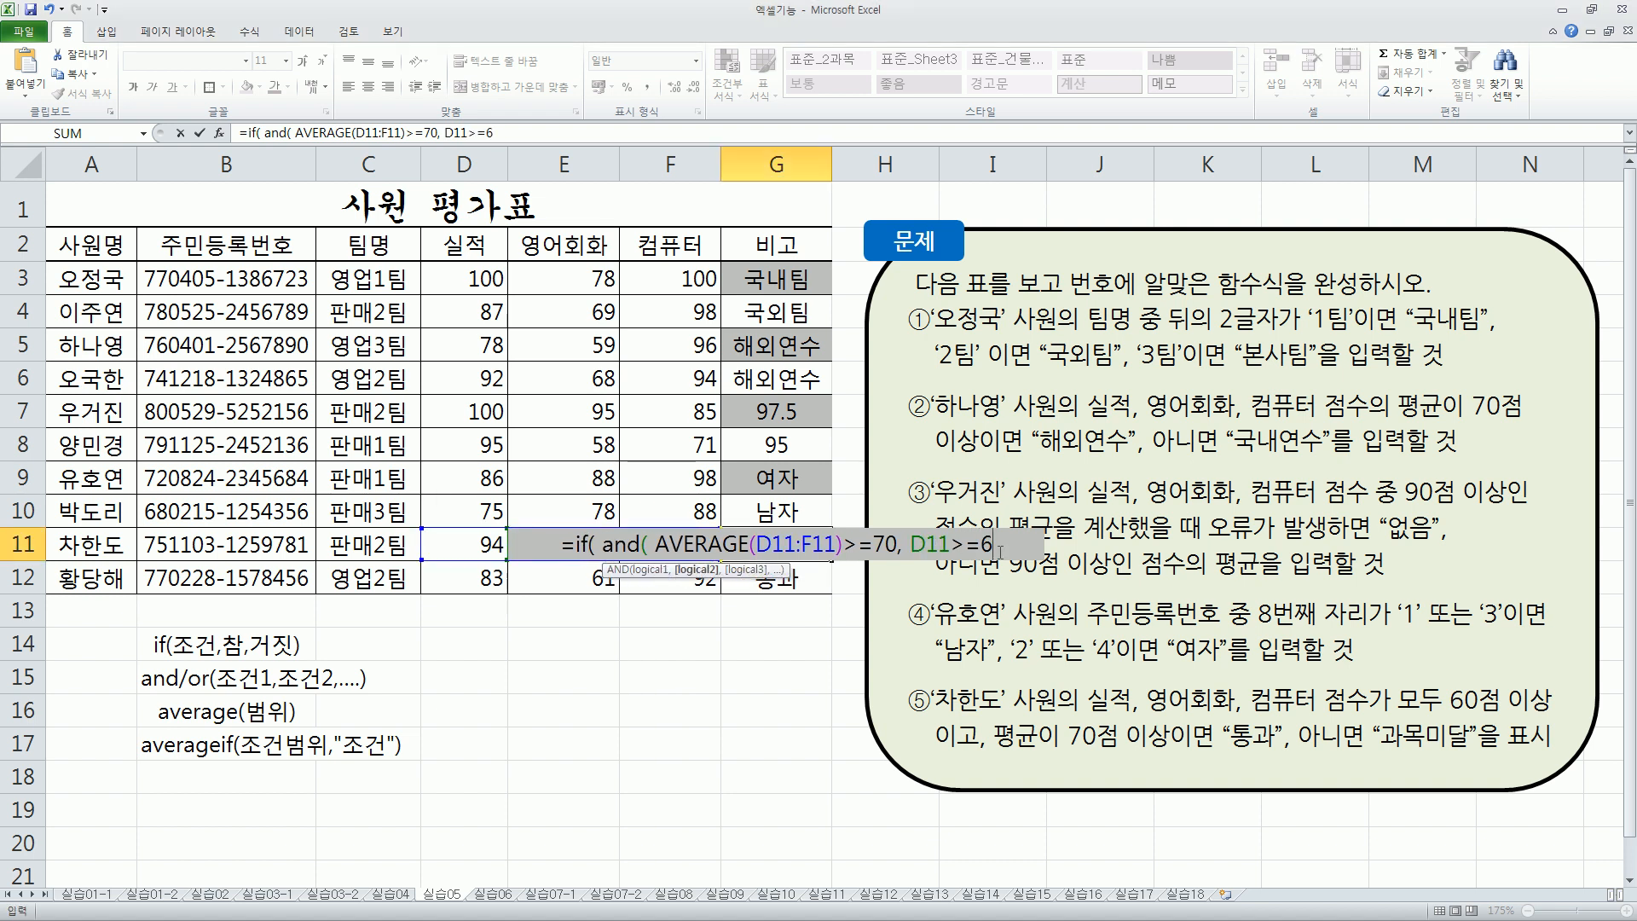
pyautogui.write('0,')
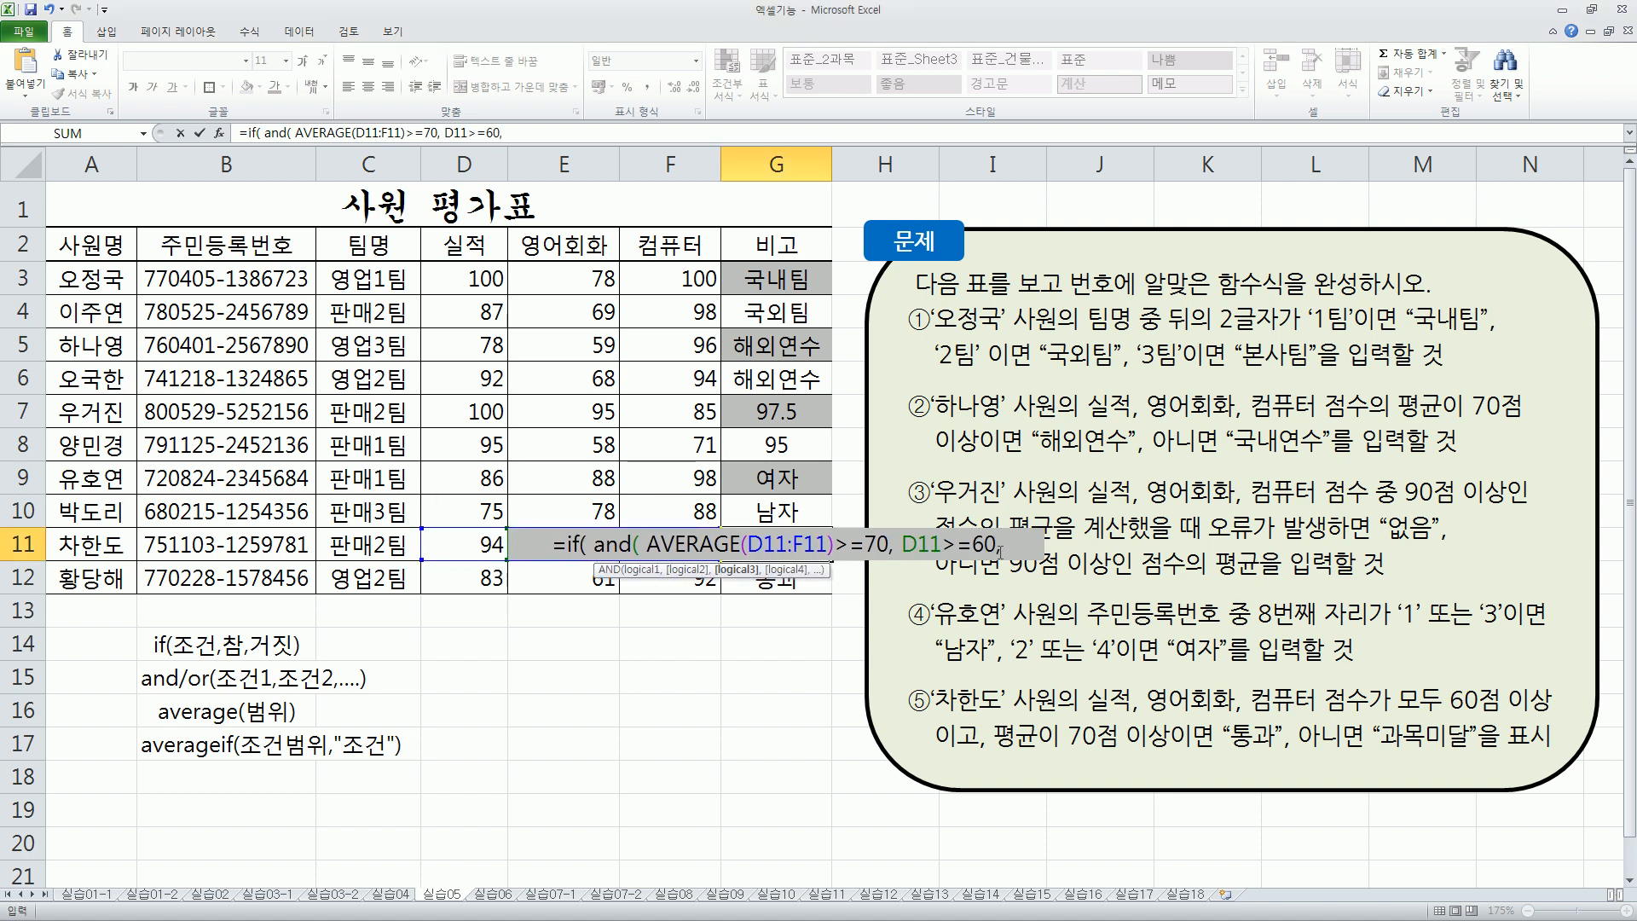
# Add E11>=60 and F11>=60 as the remaining AND conditions in G11 and close the AND function.
pyautogui.press('Left')
pyautogui.press('Left')
pyautogui.write('>=60')
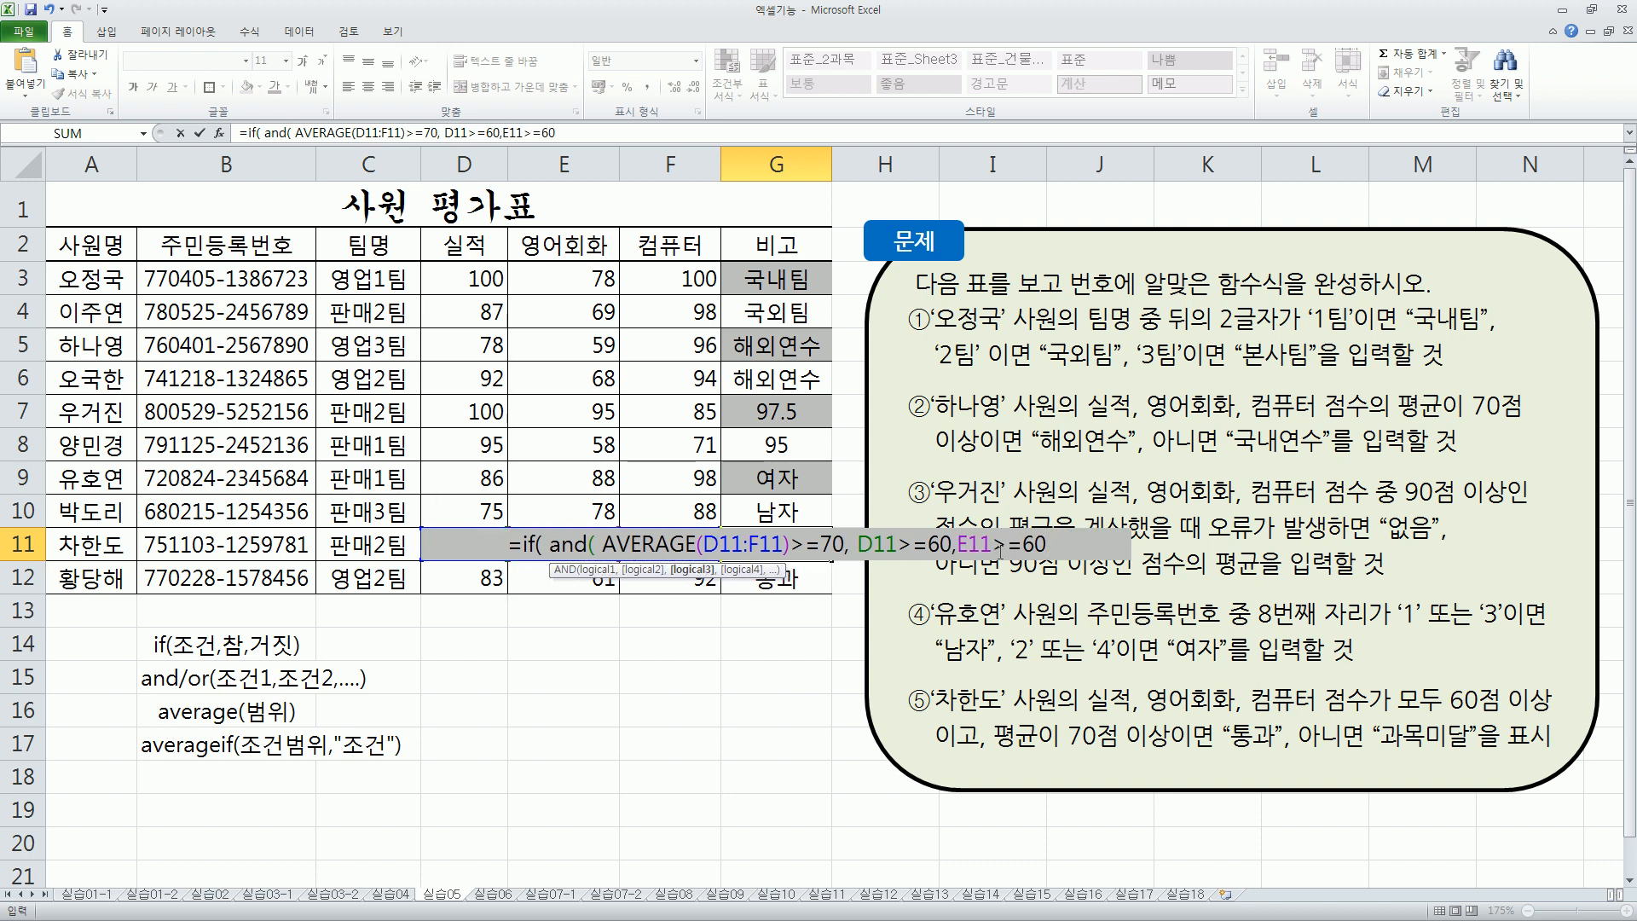
pyautogui.write(',')
pyautogui.press('Left')
pyautogui.press('Left')
pyautogui.press('Right')
pyautogui.write('>=60')
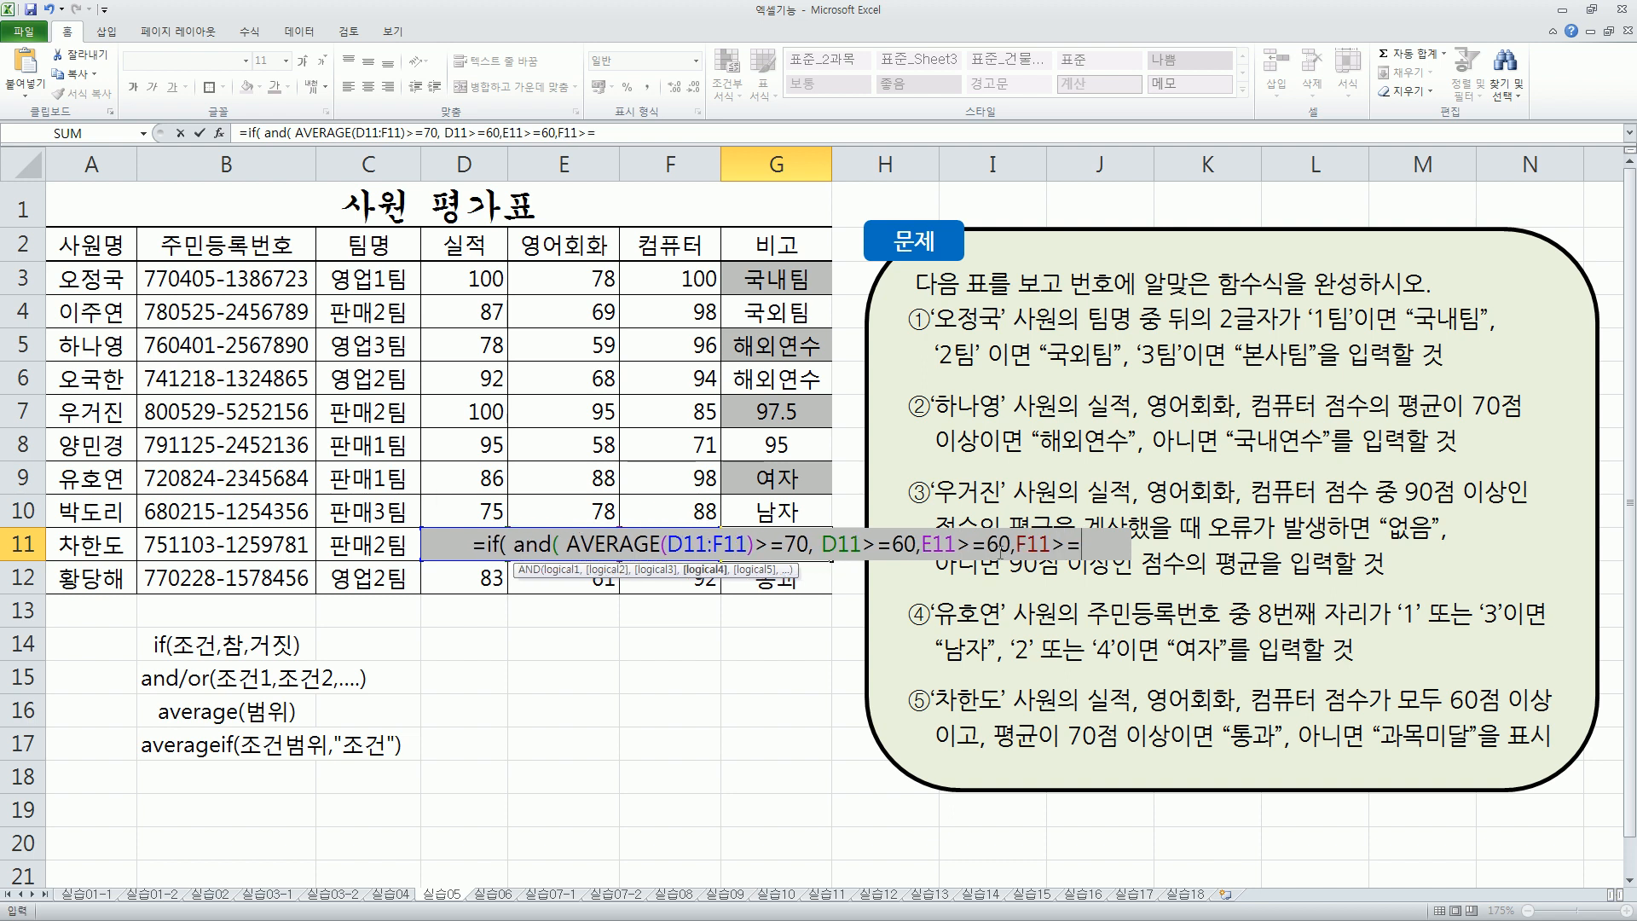
pyautogui.write(')')
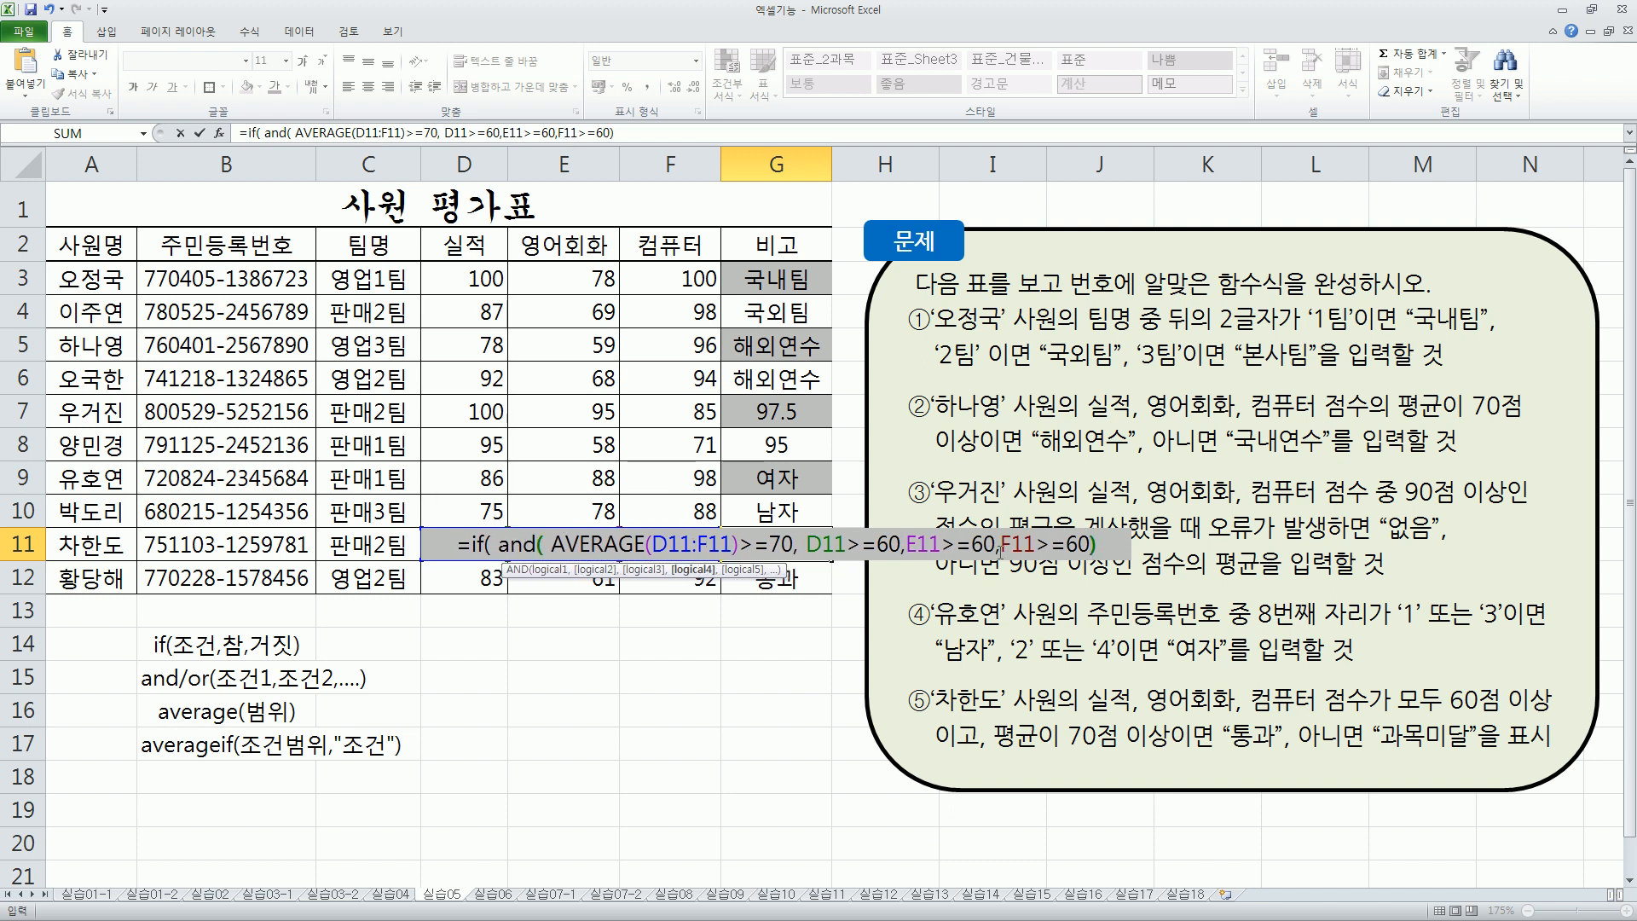
# Review the four conditions and the enclosing parentheses of the AND function in the G11 formula.
pyautogui.hotkey('ctrl', 'shift', 'd')
pyautogui.moveTo(546, 521)
pyautogui.mouseDown()
pyautogui.moveTo(682, 564)
pyautogui.moveTo(789, 569)
pyautogui.moveTo(829, 546)
pyautogui.moveTo(840, 567)
pyautogui.moveTo(1028, 554)
pyautogui.moveTo(1079, 580)
pyautogui.moveTo(1089, 562)
pyautogui.mouseUp()
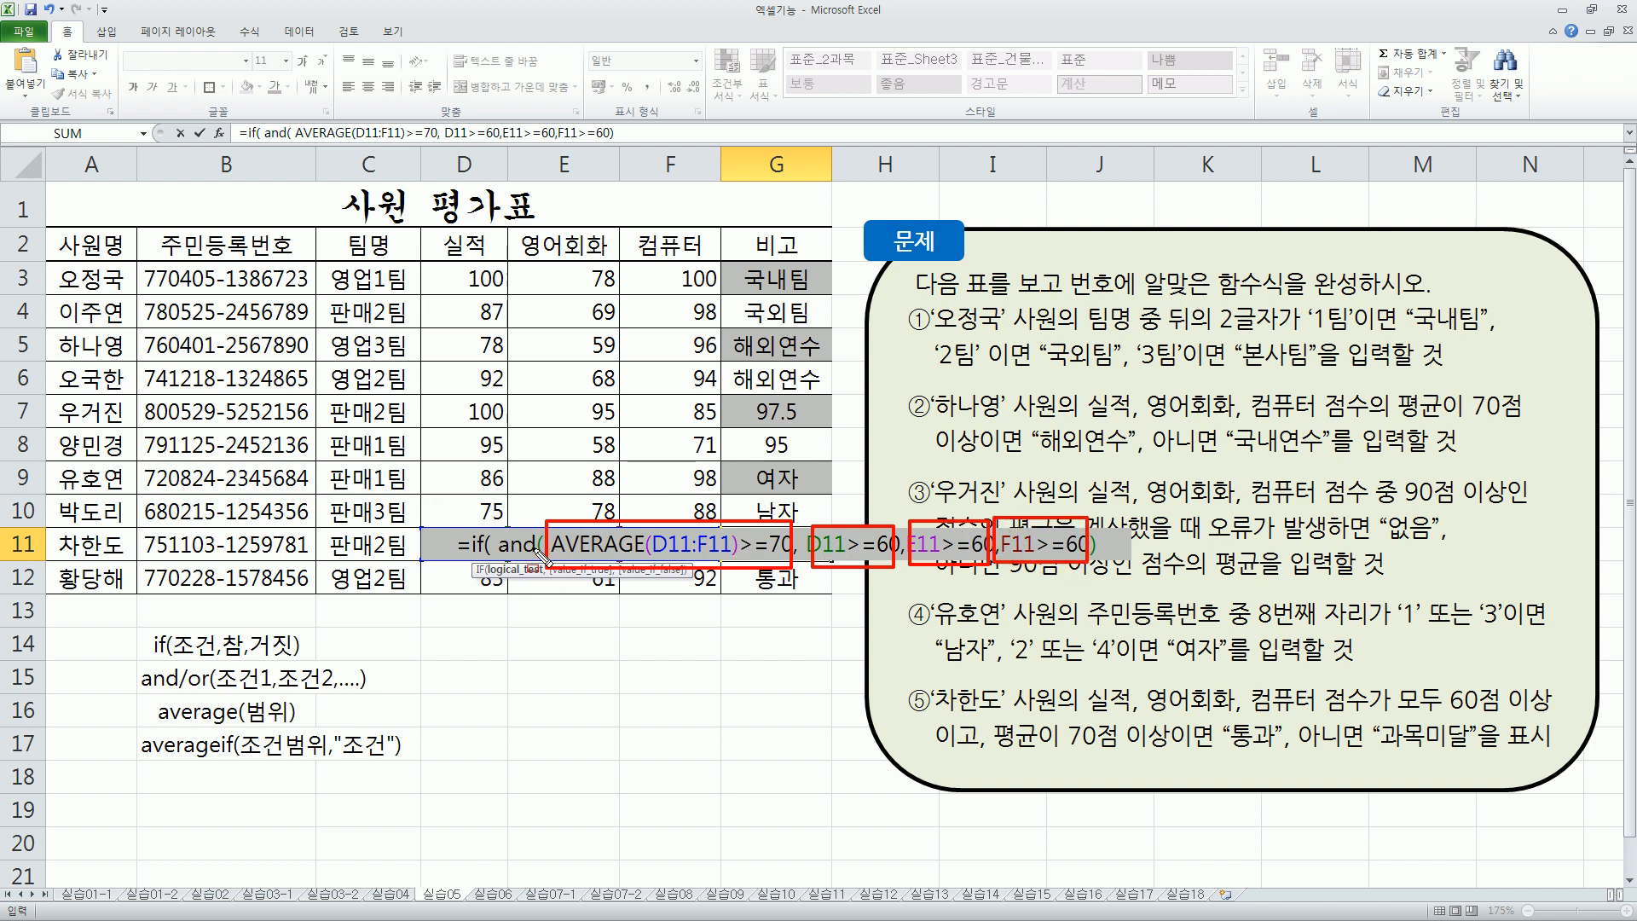
pyautogui.moveTo(531, 504); pyautogui.dragTo(544, 554)
pyautogui.moveTo(554, 569); pyautogui.dragTo(554, 619)
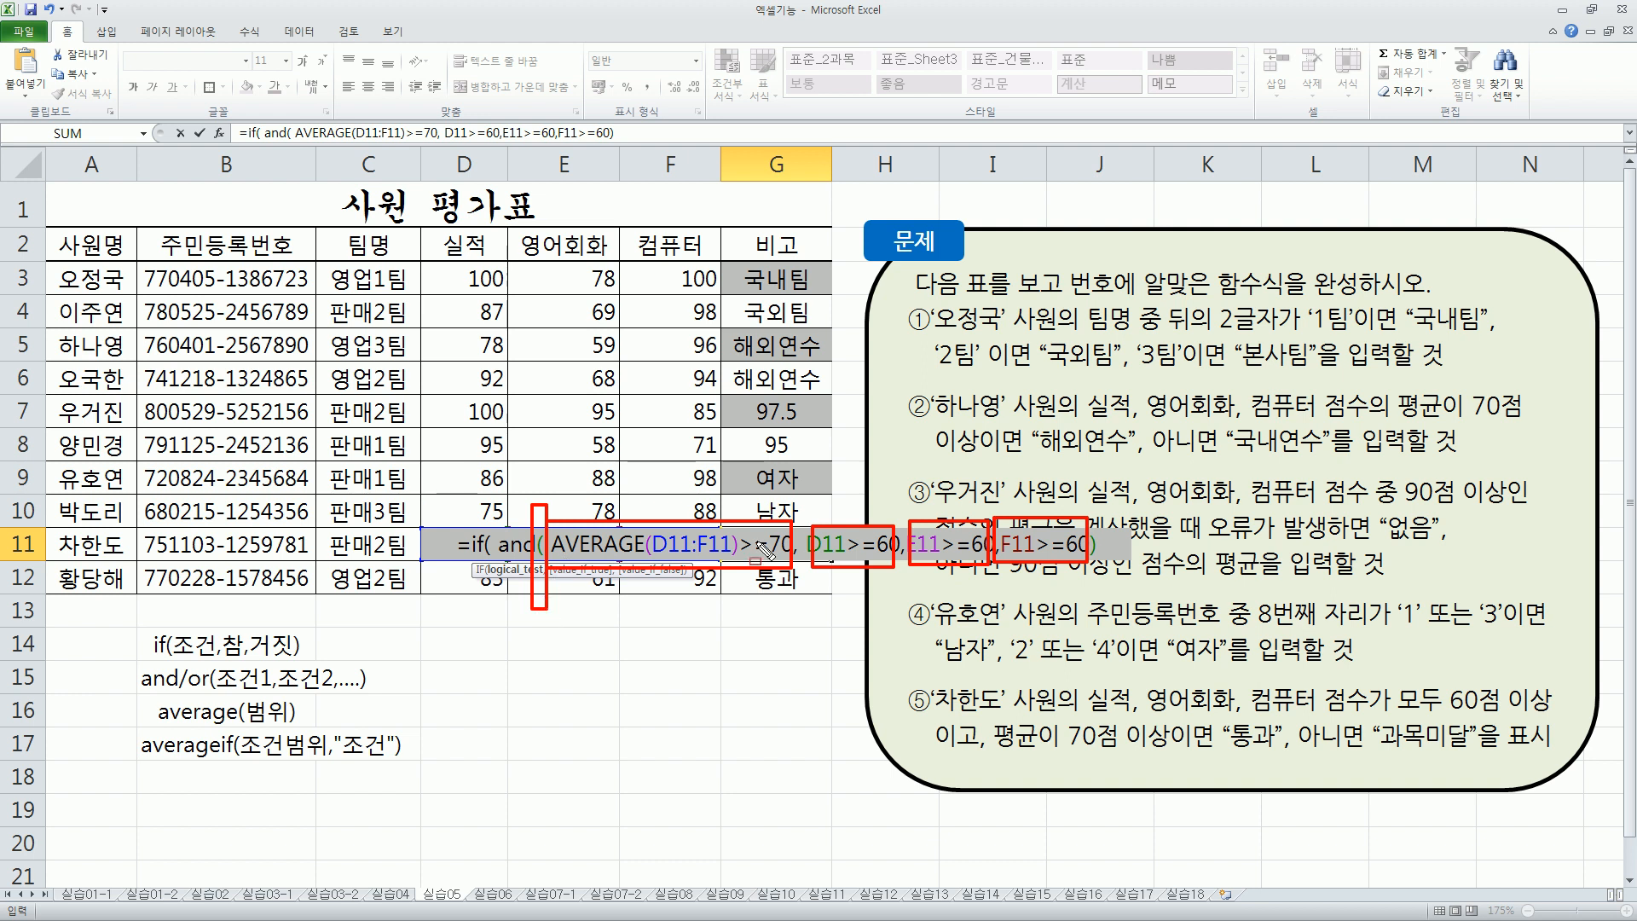
pyautogui.moveTo(1089, 507); pyautogui.dragTo(1103, 629)
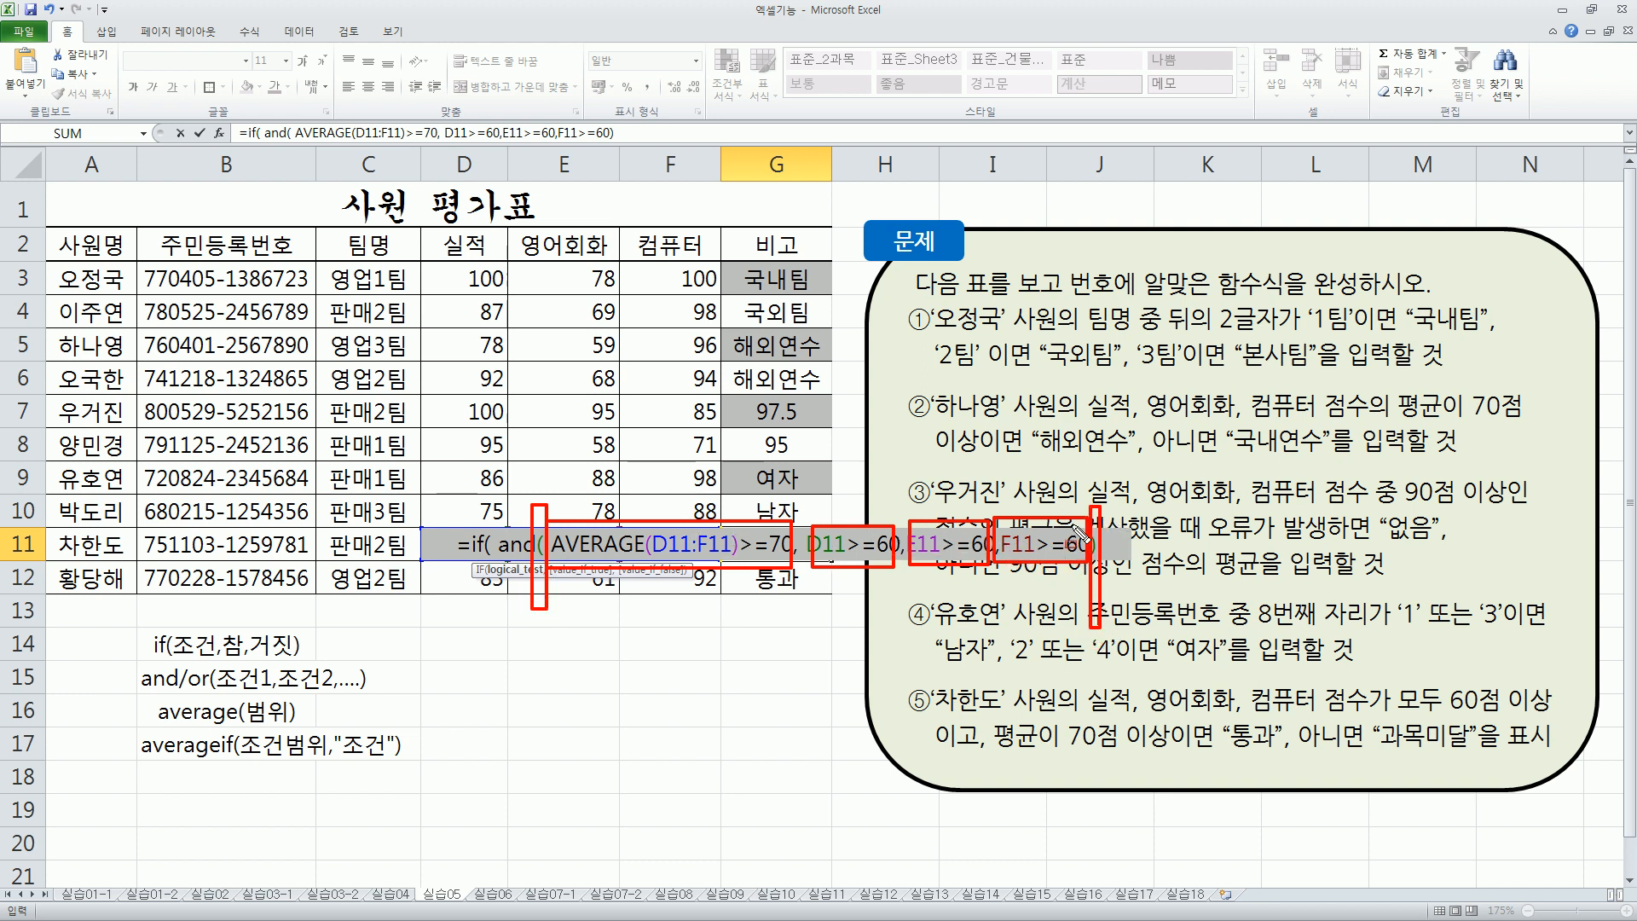
pyautogui.moveTo(882, 573); pyautogui.dragTo(890, 556)
pyautogui.press('Escape')
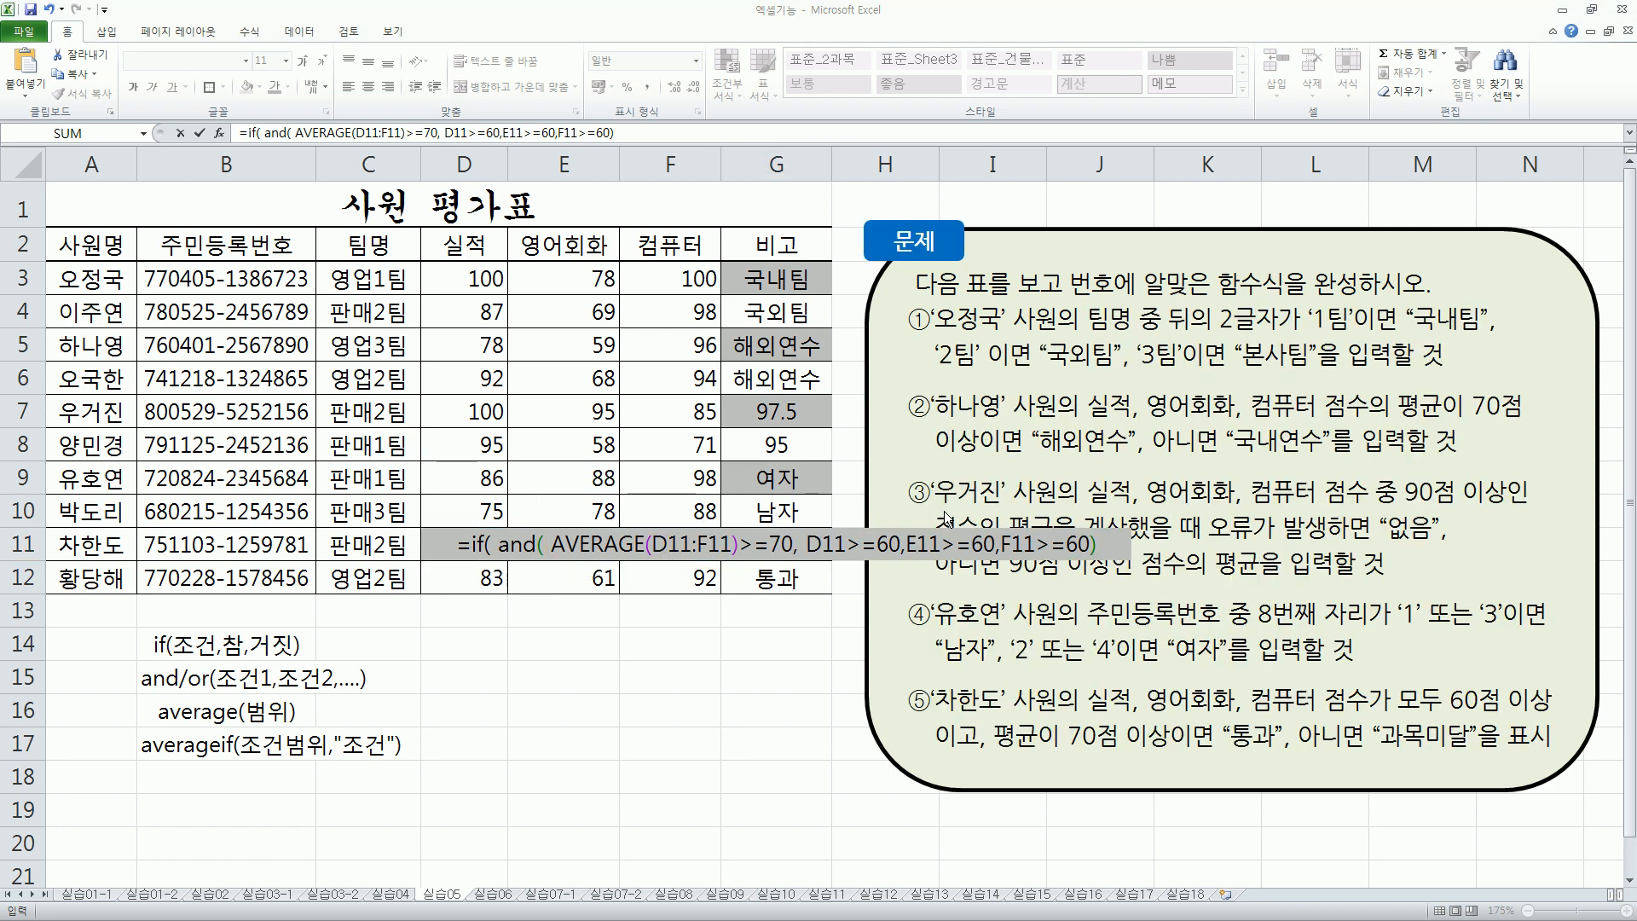
# Complete the G11 IF formula with "통과" as the true value and "과목미달" as the false value, and enter it.
pyautogui.write(',"통ㄱ')
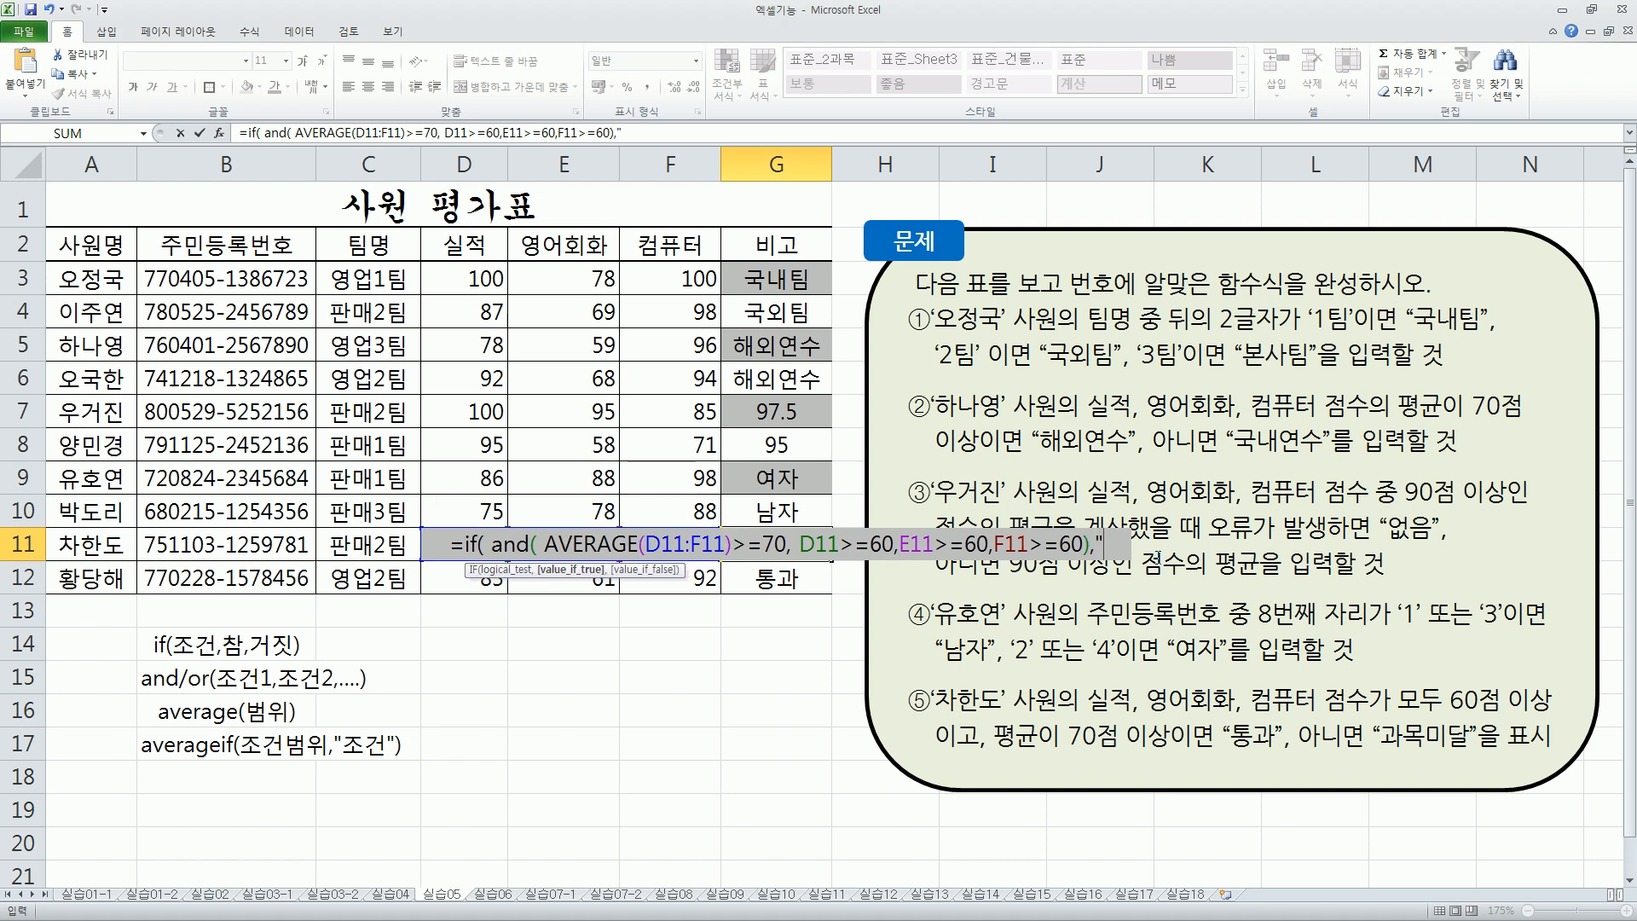
pyautogui.write('과')
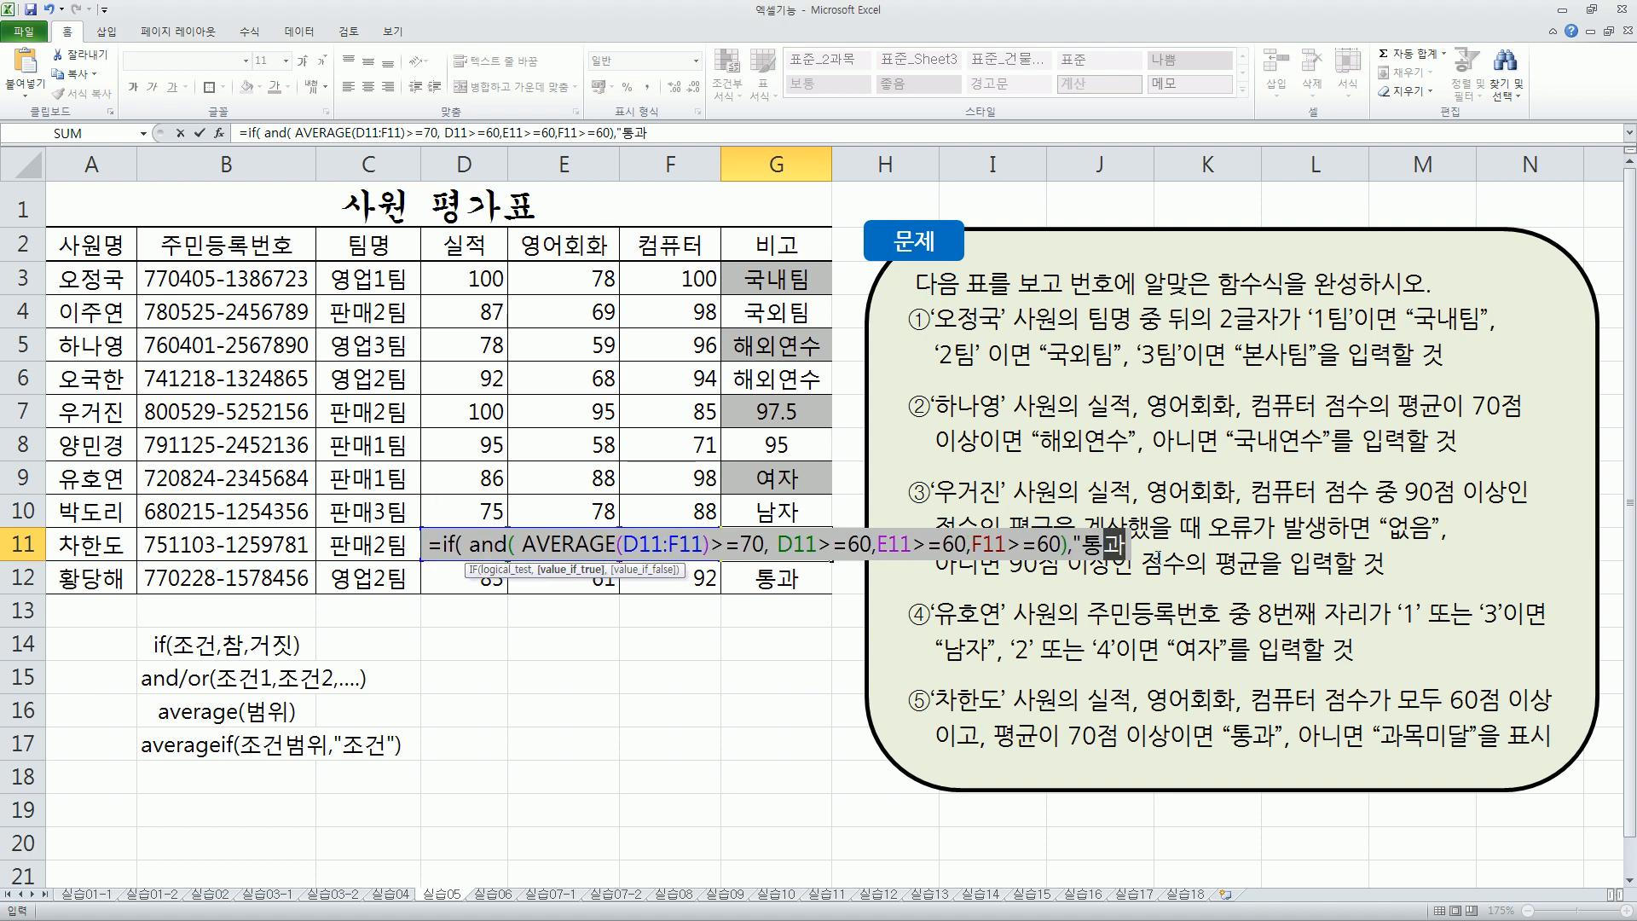
pyautogui.write('","과목미달')
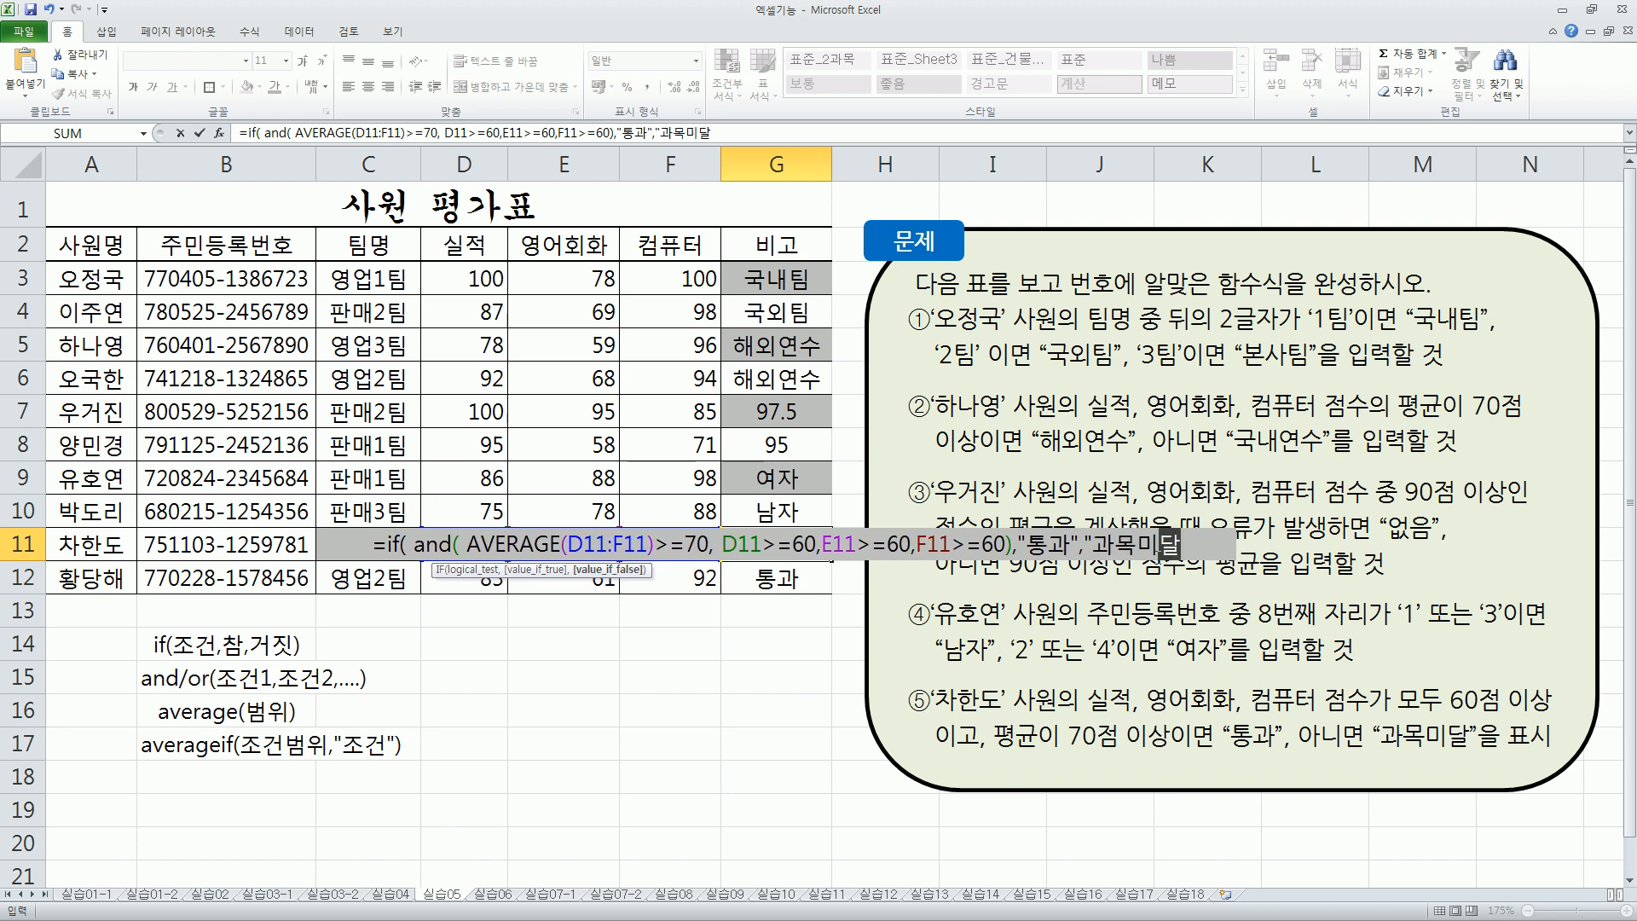
pyautogui.write('")')
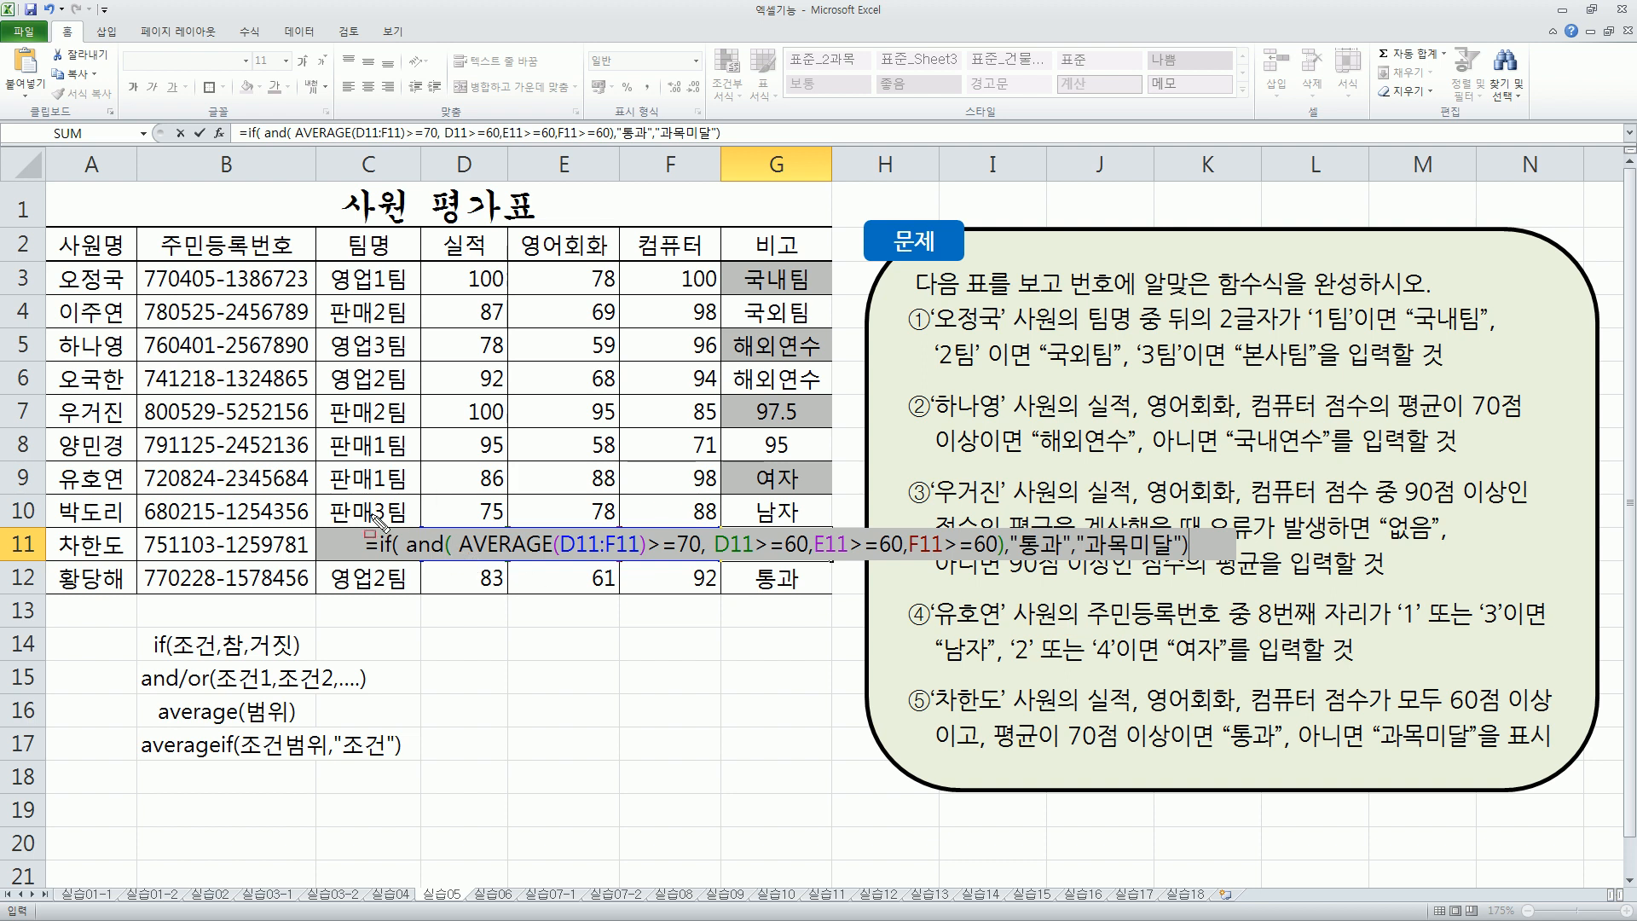
pyautogui.moveTo(405, 519)
pyautogui.mouseDown()
pyautogui.moveTo(733, 567)
pyautogui.moveTo(1177, 567)
pyautogui.mouseUp()
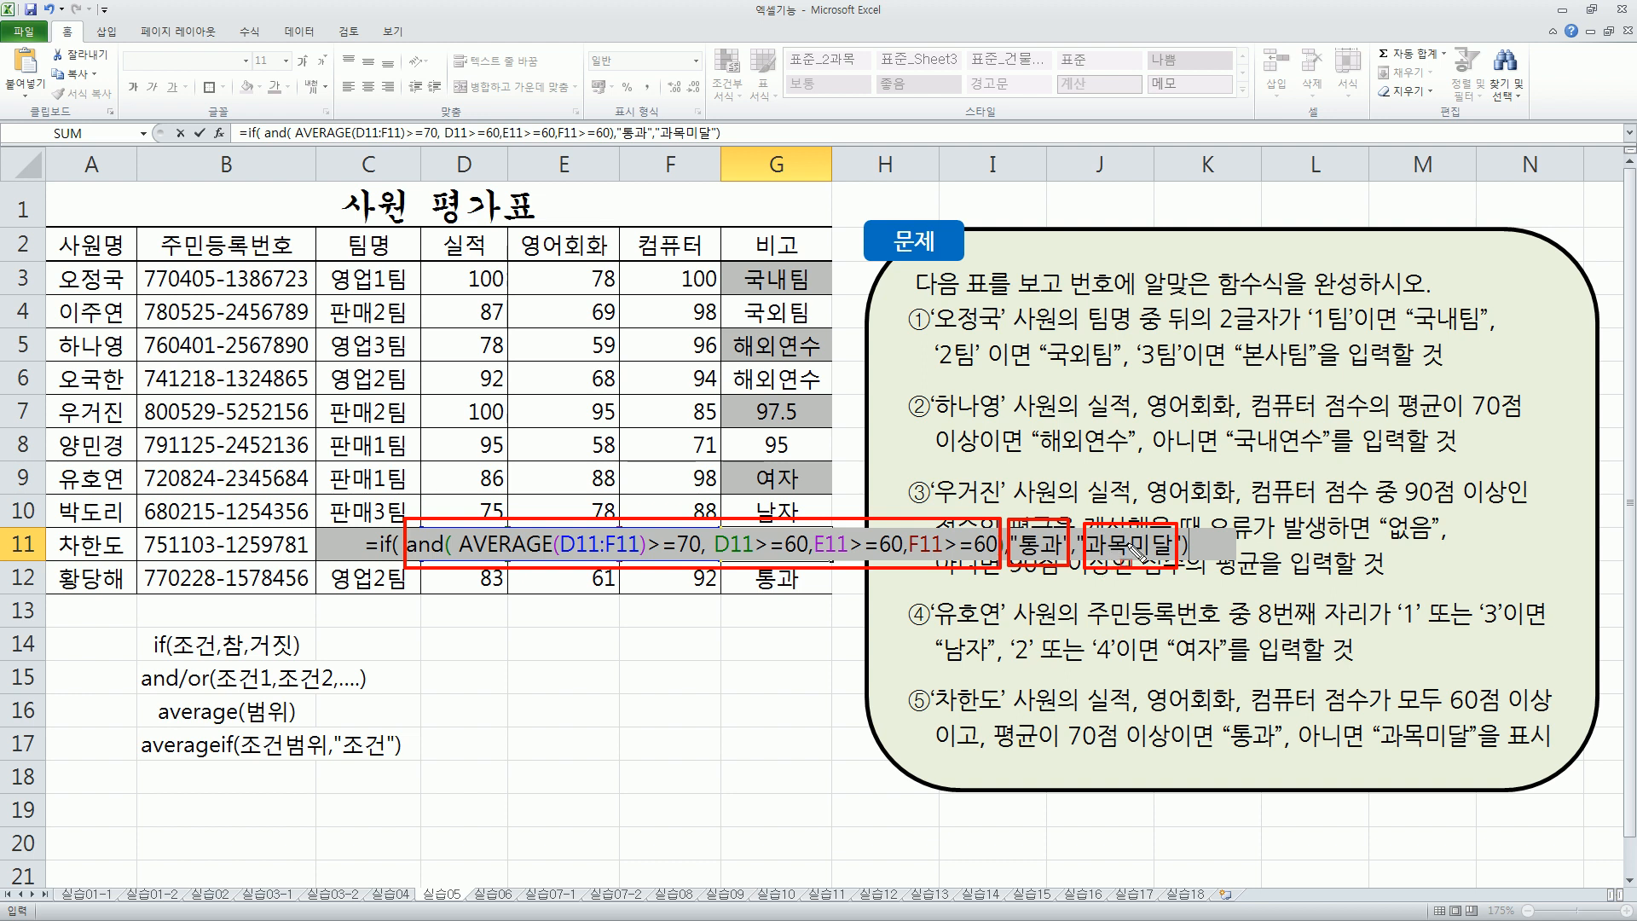
pyautogui.press('Return')
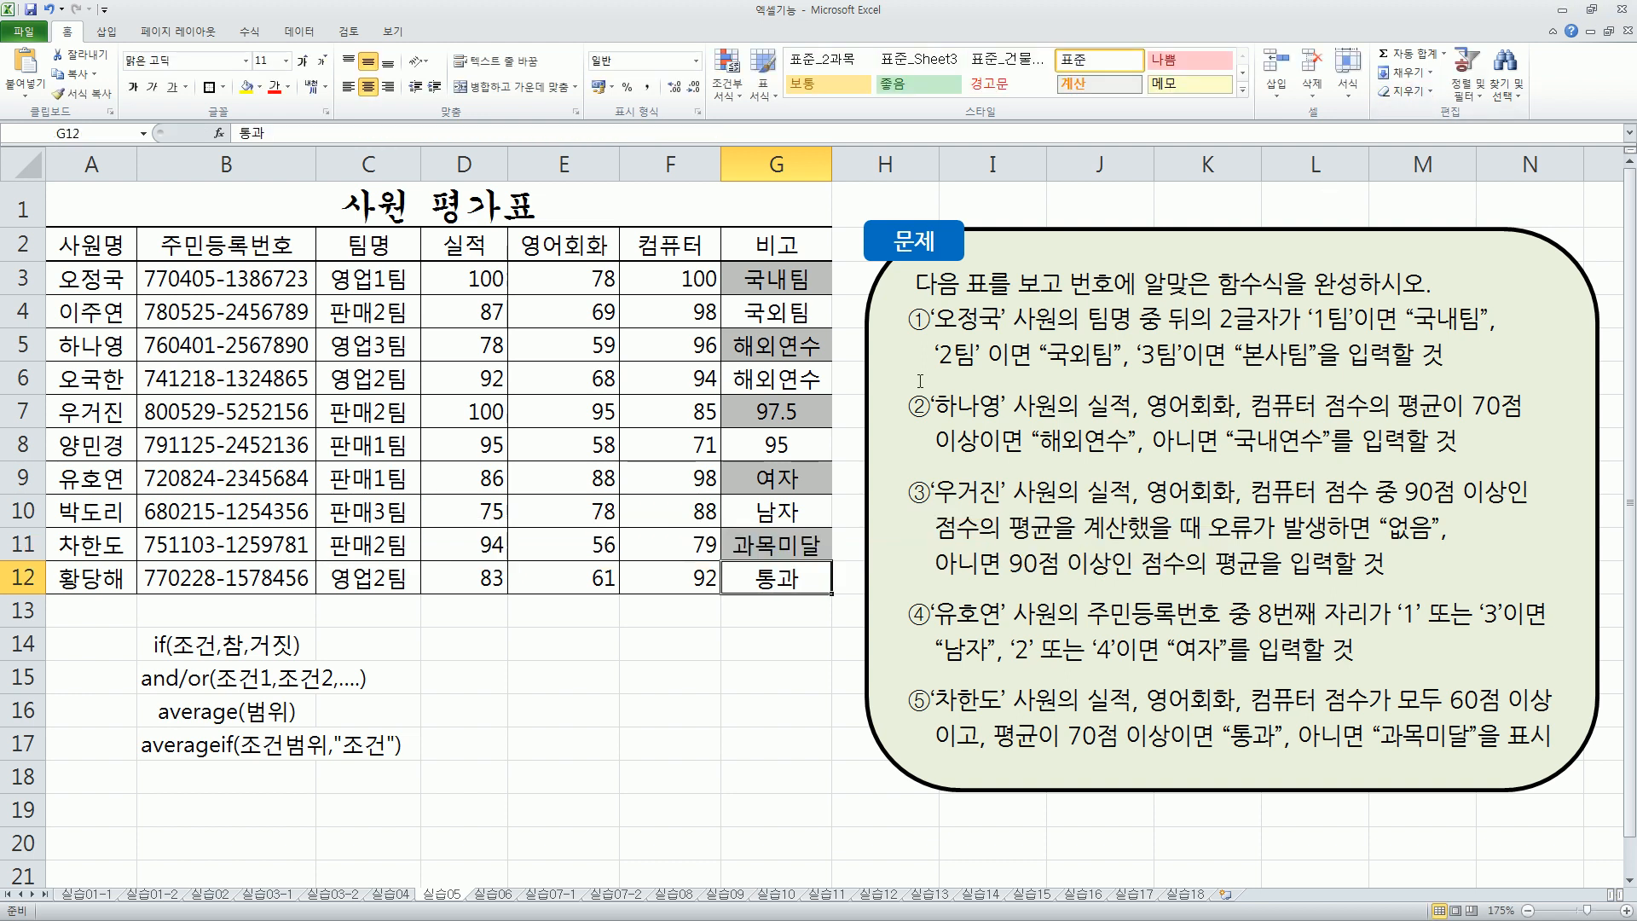
# Set the English conversation score in E11 to 90 to test the G11 formula, and select the scores D11:F11.
pyautogui.click(576, 550)
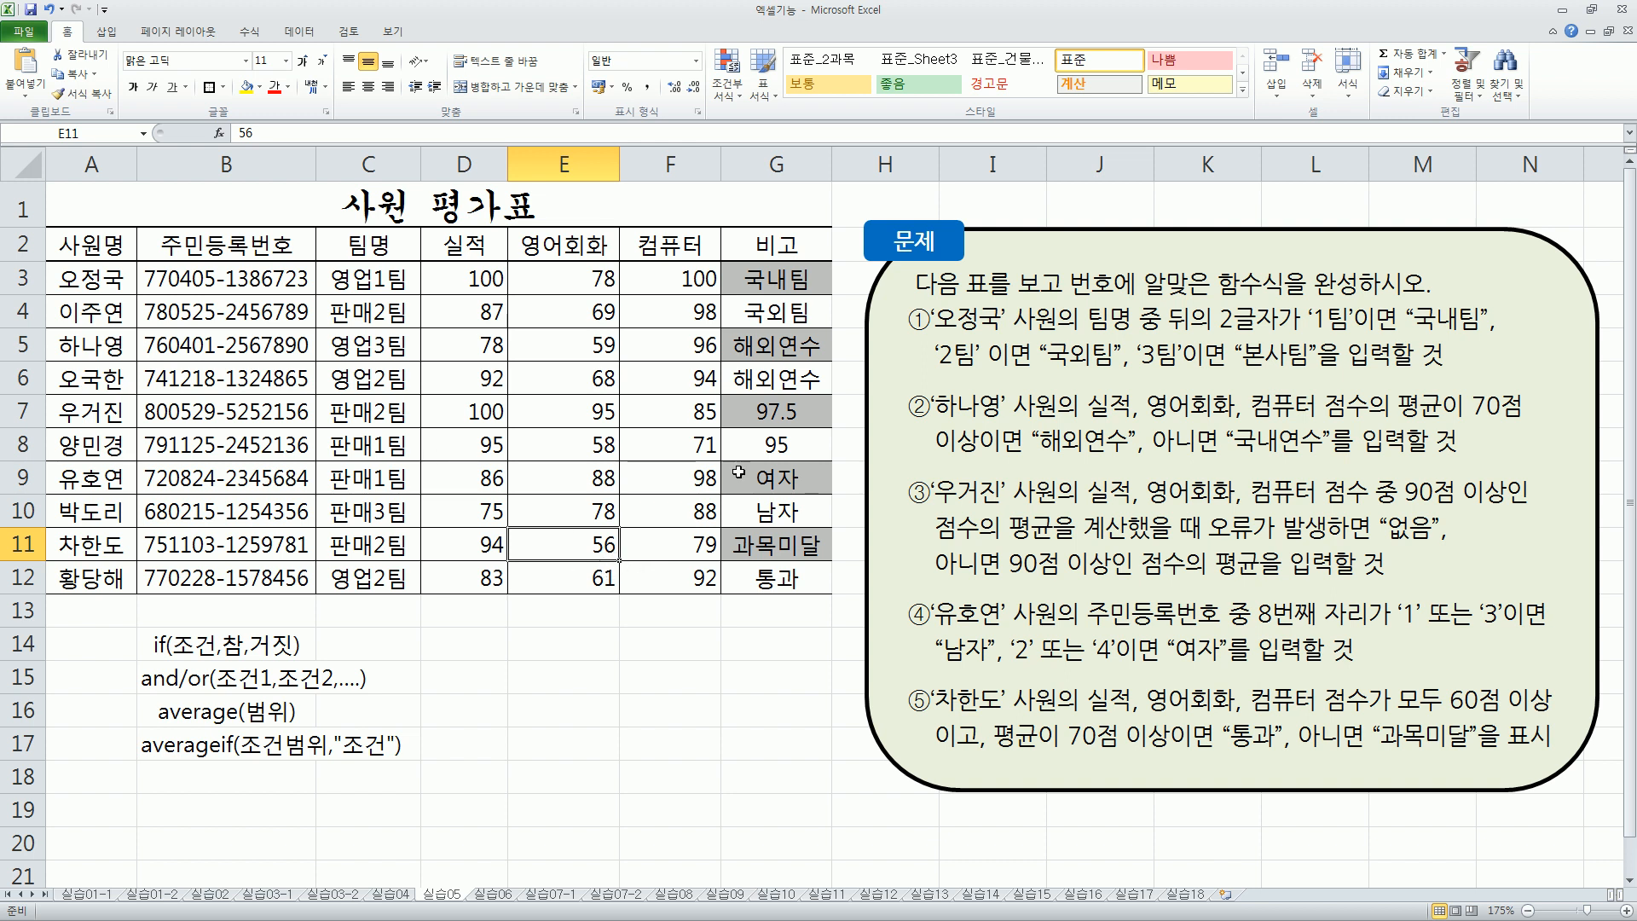
pyautogui.write('90')
pyautogui.press('Return')
pyautogui.press('Up')
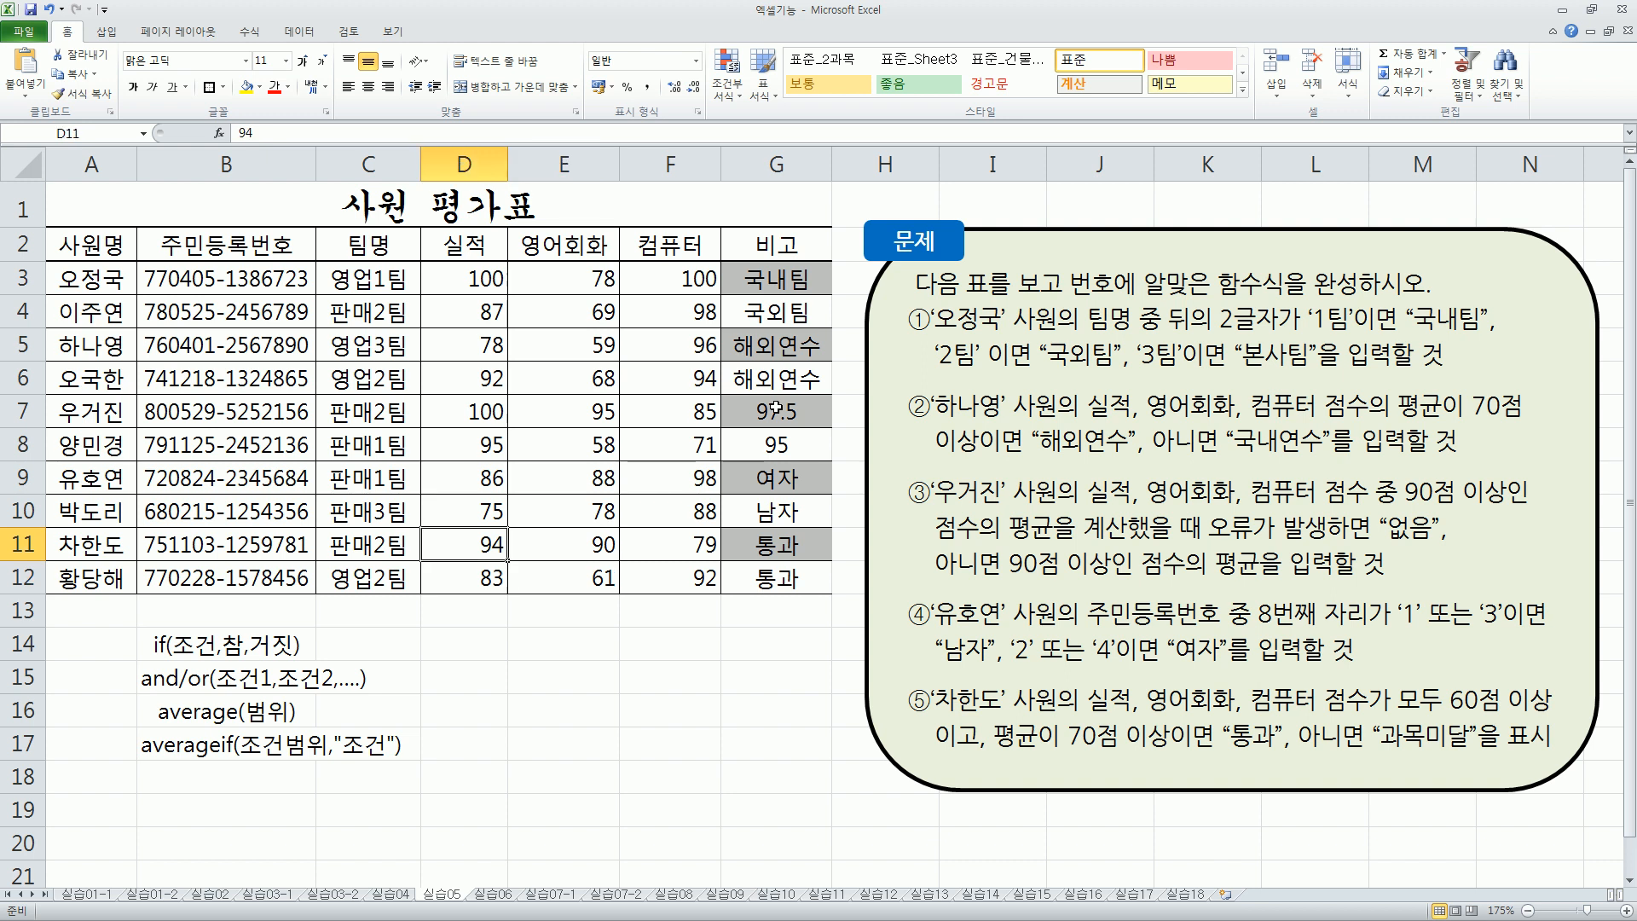
pyautogui.press('Left')
pyautogui.hotkey('shift', 'Right')
pyautogui.hotkey('shift', 'Right')
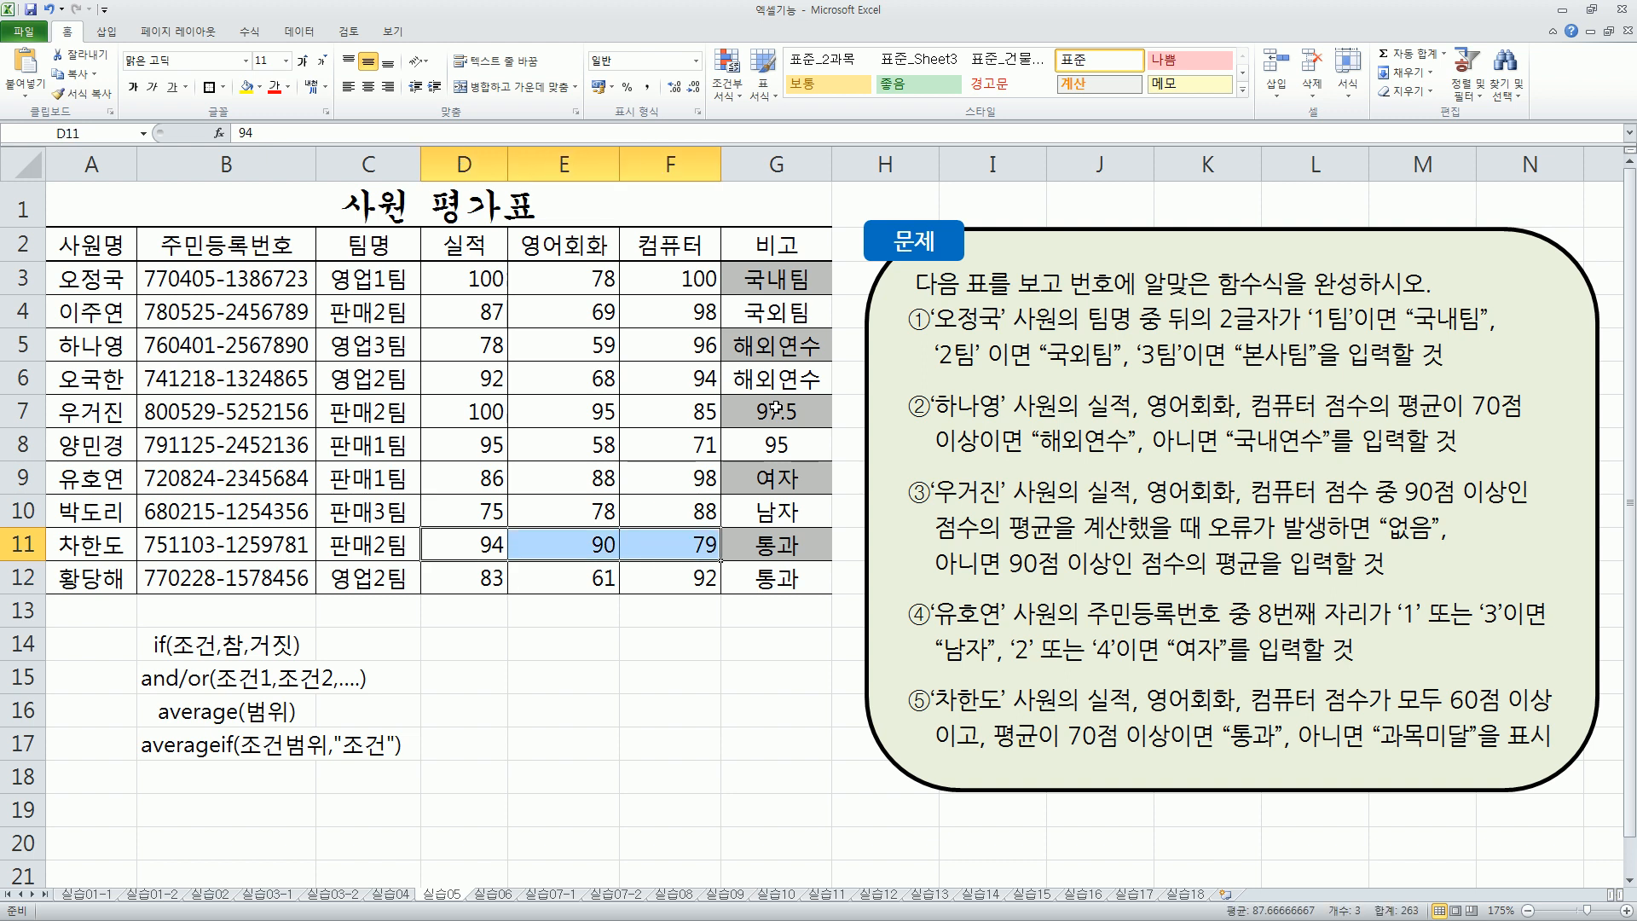